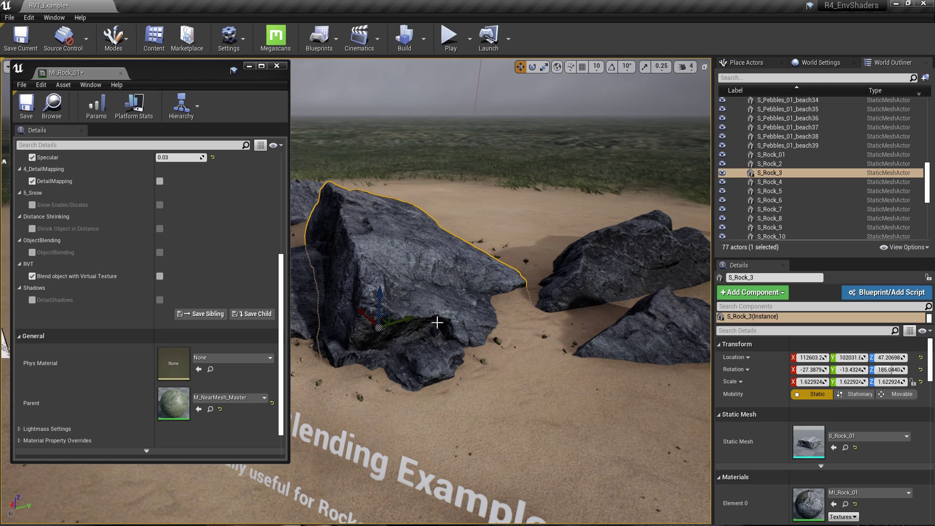
Step: Enable blending with the virtual texture in the selected rock's material instance and adjust its BlendAmount
{"action": "left_click", "coordinate": [160, 276]}
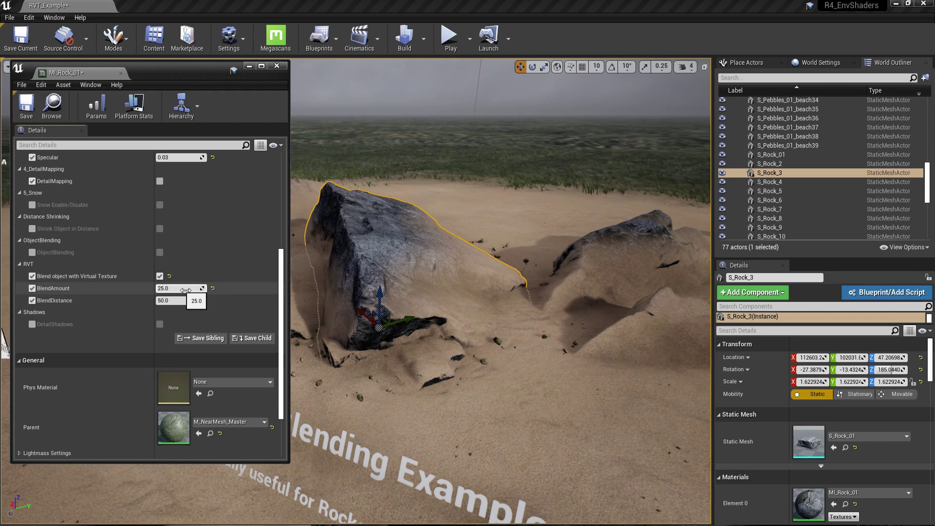
{"action": "left_click_drag", "start_coordinate": [185, 288], "coordinate": [194, 288]}
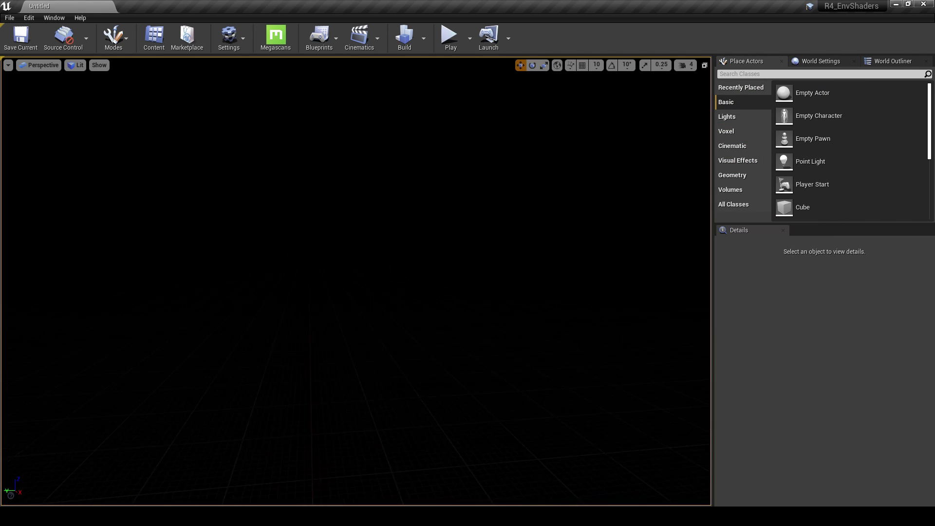
Step: Open the RVT_Example map from the Brushify/Maps/RuntimeVirtualTexture content folder and hide the editor icons in the viewport
{"action": "left_click", "coordinate": [158, 46]}
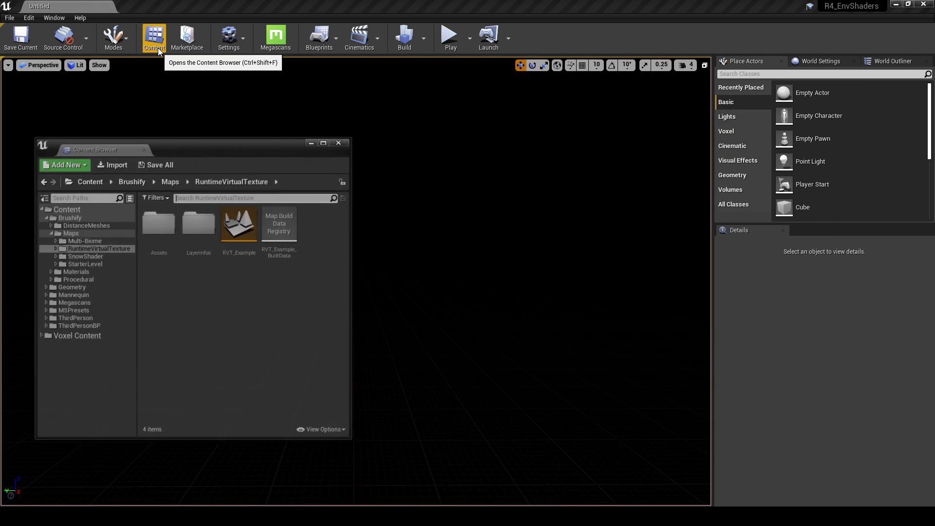
{"action": "left_click", "coordinate": [74, 209]}
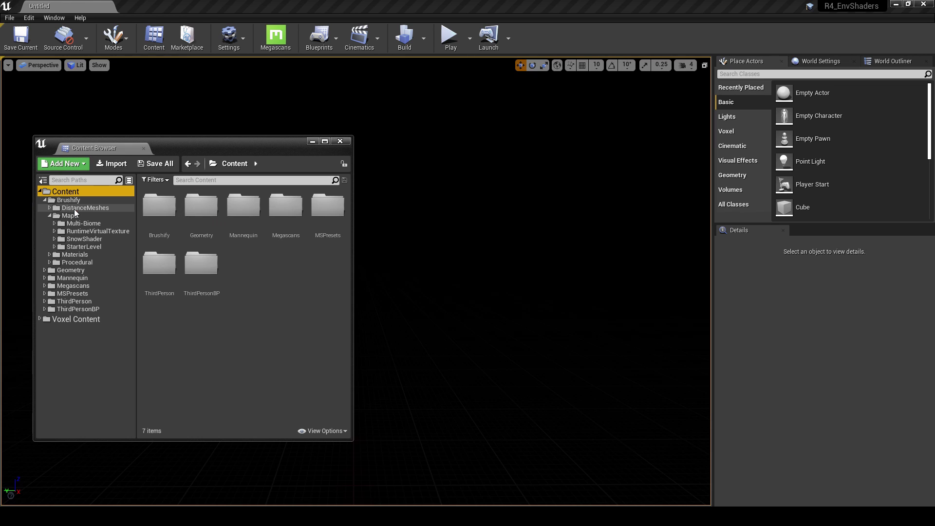
{"action": "double_click", "coordinate": [173, 227]}
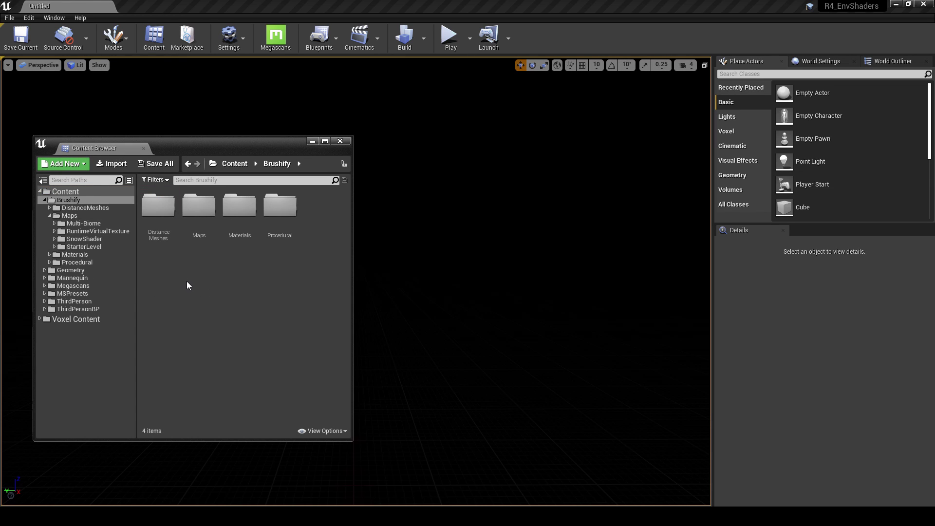
{"action": "double_click", "coordinate": [213, 233]}
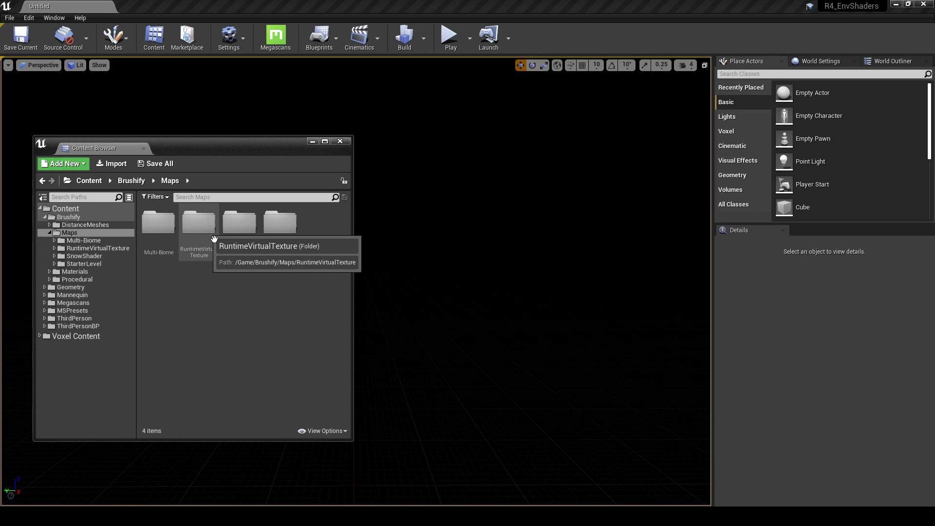
{"action": "double_click", "coordinate": [215, 246]}
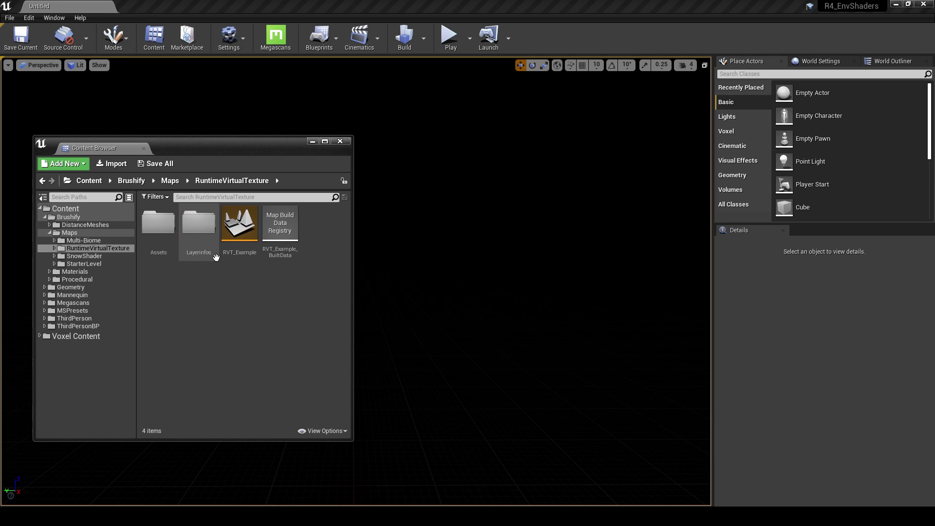
{"action": "double_click", "coordinate": [244, 227]}
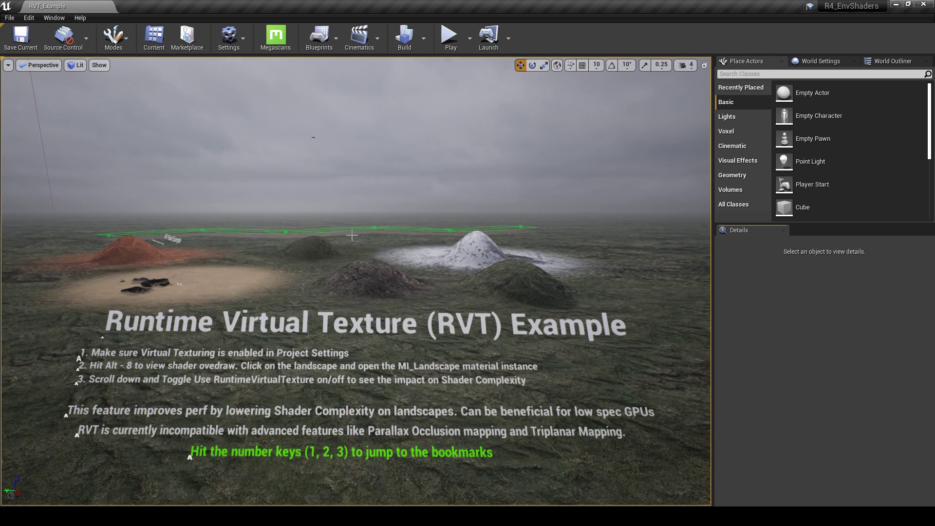
{"action": "key", "text": "g"}
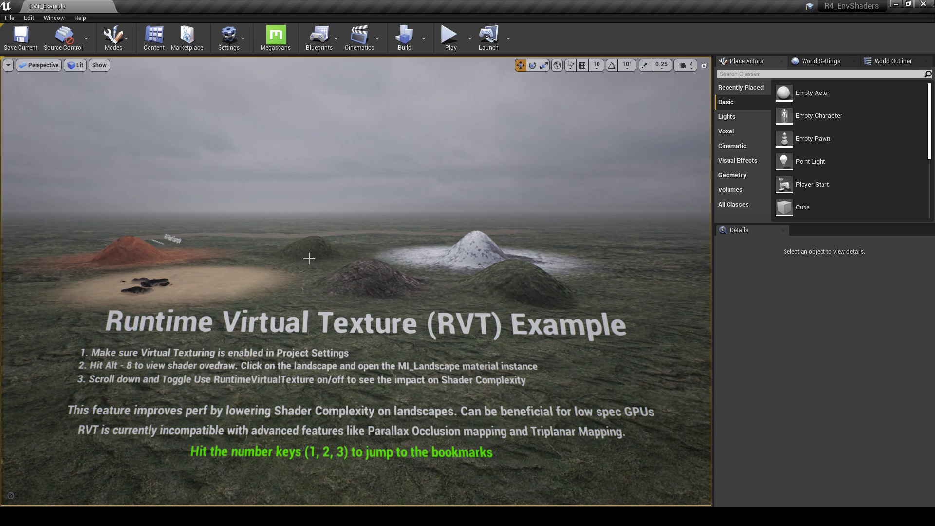
Step: Search the project settings for "virtual" and check whether virtual texture support is enabled under Engine - Rendering
{"action": "left_click", "coordinate": [29, 17]}
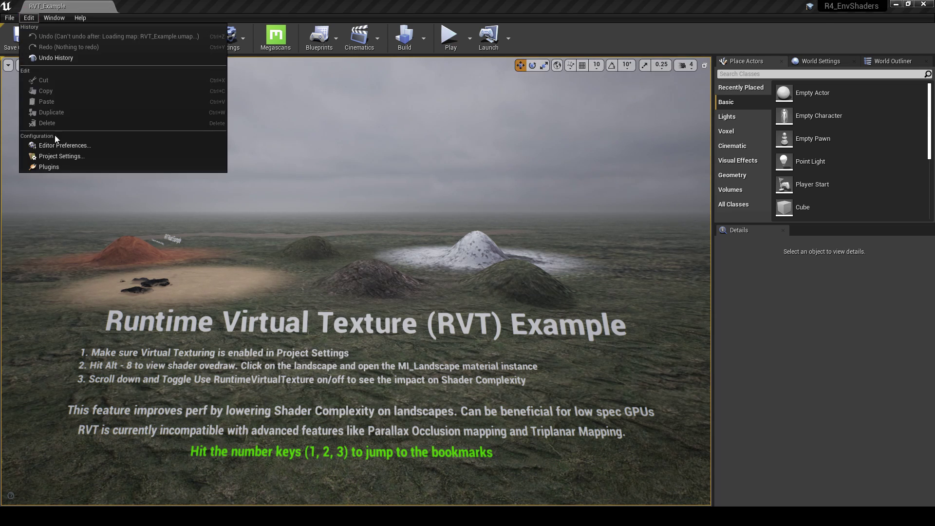
{"action": "left_click", "coordinate": [53, 156]}
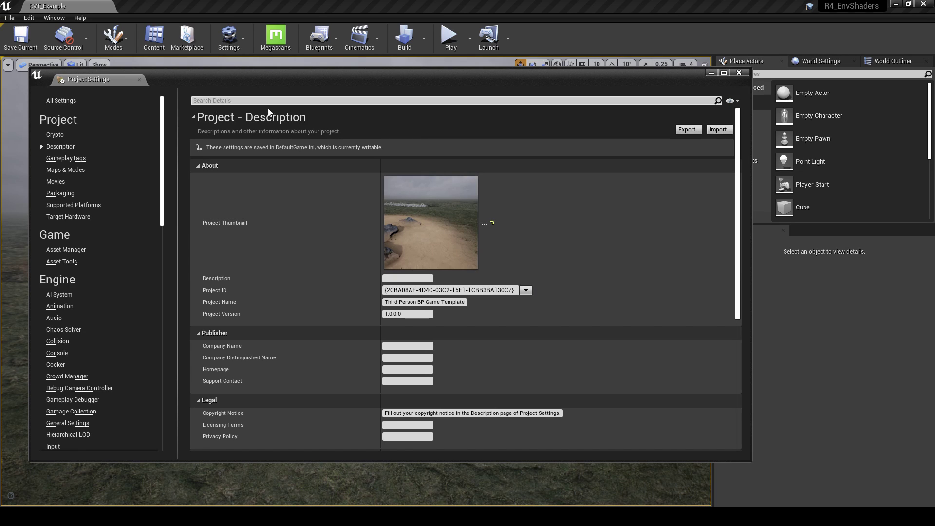
{"action": "type", "text": "virtual"}
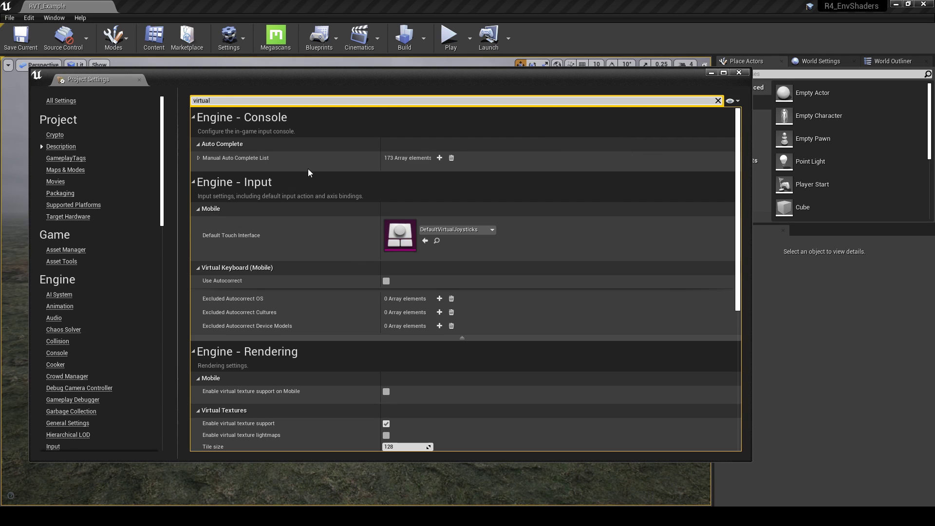
{"action": "scroll", "coordinate": [354, 259], "scroll_direction": "down", "scroll_amount": 2}
{"action": "scroll", "coordinate": [354, 259], "scroll_direction": "up", "scroll_amount": 1}
{"action": "scroll", "coordinate": [349, 258], "scroll_direction": "down", "scroll_amount": 1}
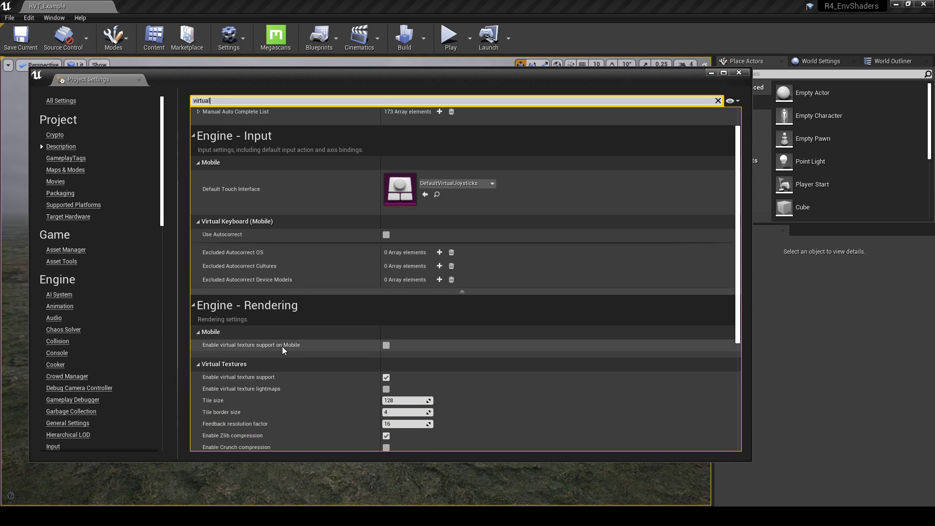
{"action": "scroll", "coordinate": [253, 358], "scroll_direction": "down", "scroll_amount": 1}
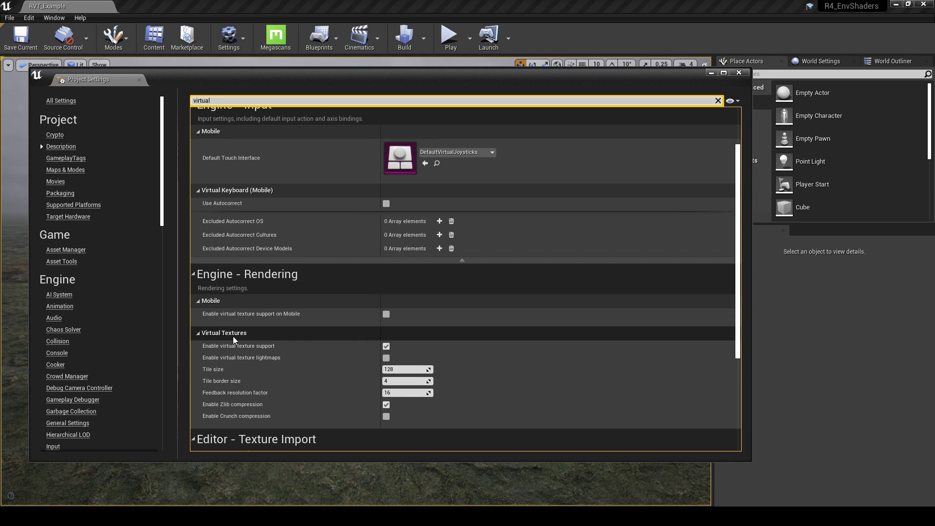
{"action": "scroll", "coordinate": [274, 338], "scroll_direction": "down", "scroll_amount": 1}
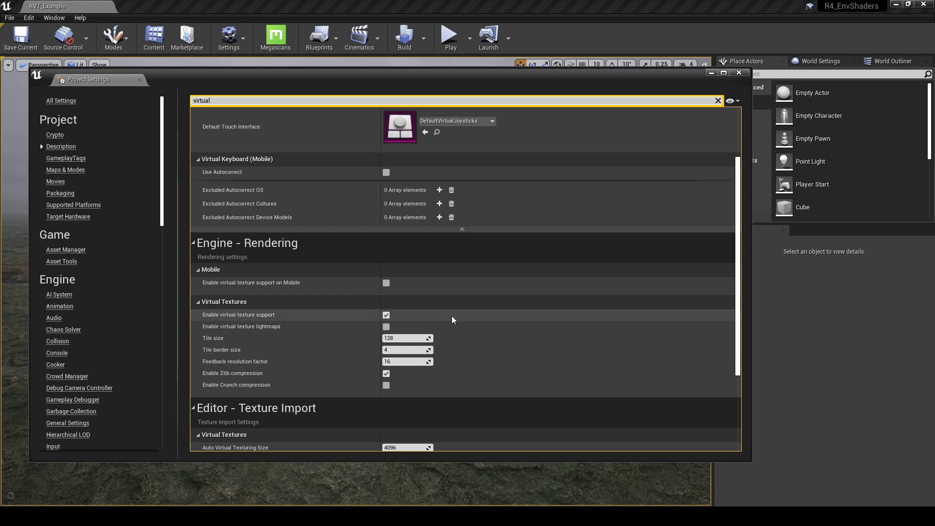
{"action": "left_click", "coordinate": [739, 73]}
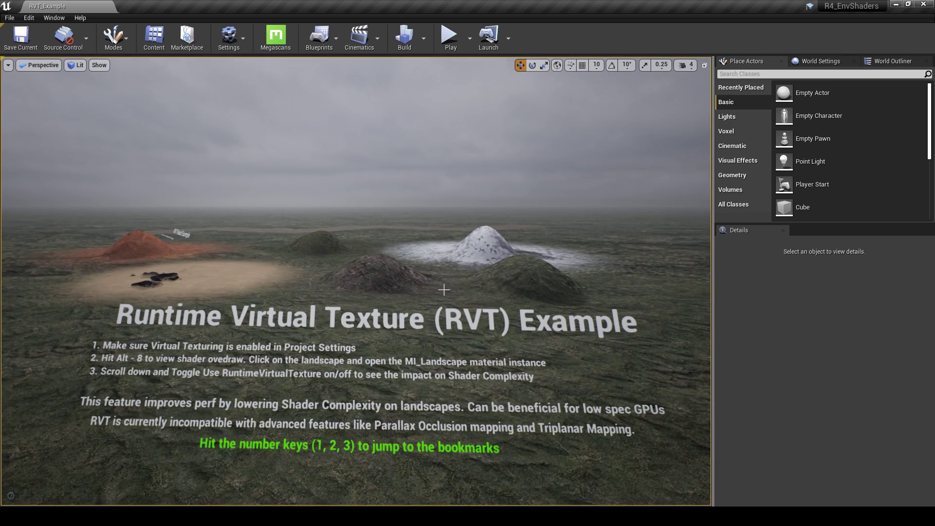
Step: Look through the example scenes stored in the level's camera bookmarks 1, 2 and 3
{"action": "key", "text": "2"}
{"action": "key", "text": "1"}
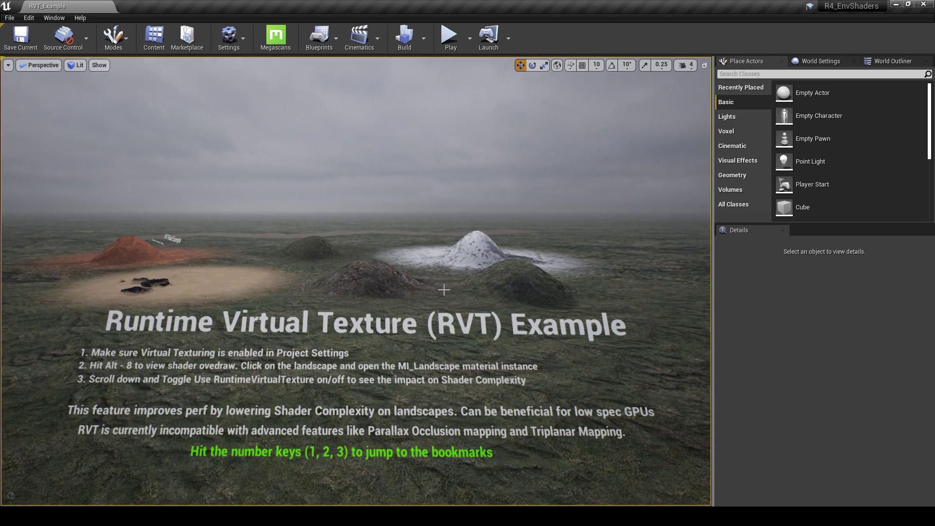
{"action": "mouse_move", "coordinate": [422, 303]}
{"action": "right_mouse_down"}
{"action": "mouse_move", "coordinate": [437, 302]}
{"action": "mouse_move", "coordinate": [415, 299]}
{"action": "right_mouse_up"}
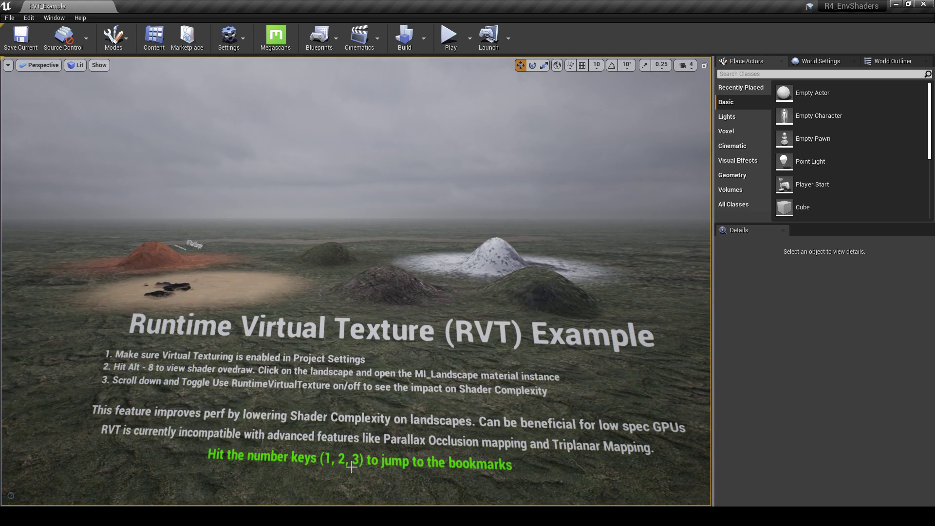
{"action": "mouse_move", "coordinate": [366, 472]}
{"action": "right_mouse_down"}
{"action": "mouse_move", "coordinate": [388, 474]}
{"action": "mouse_move", "coordinate": [371, 471]}
{"action": "right_mouse_up"}
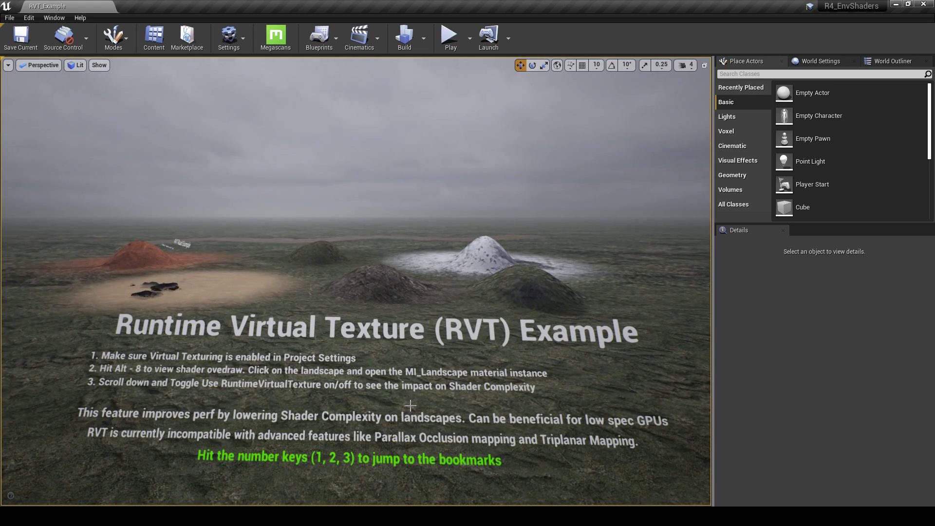
{"action": "key", "text": "2"}
{"action": "key", "text": "3"}
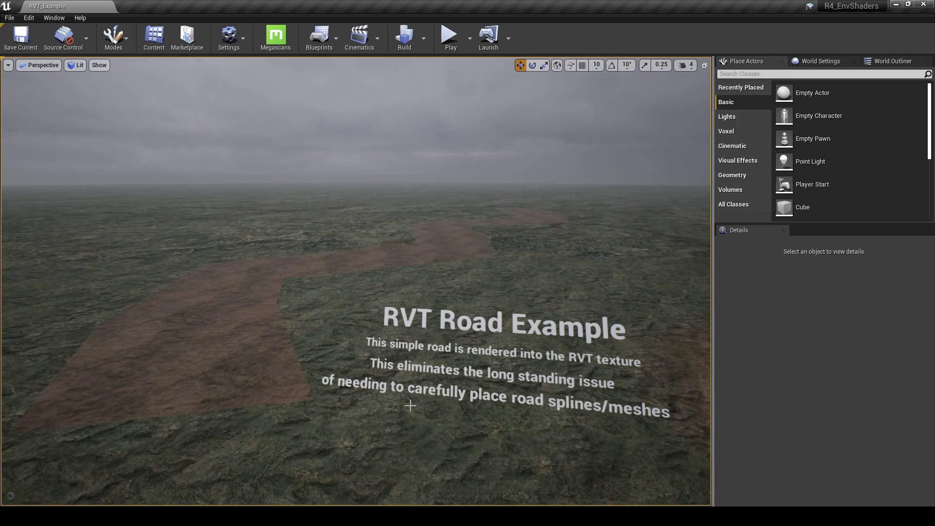
Step: Return to camera bookmark 1 and examine the painted landscape mounds around the Runtime Virtual Texture example
{"action": "key", "text": "1"}
{"action": "right_click_drag", "start_coordinate": [408, 391], "coordinate": [410, 411]}
{"action": "key", "text": "e"}
{"action": "key", "text": "e"}
{"action": "key", "text": "w"}
{"action": "key", "text": "d"}
{"action": "key", "text": "a"}
{"action": "key", "text": "s"}
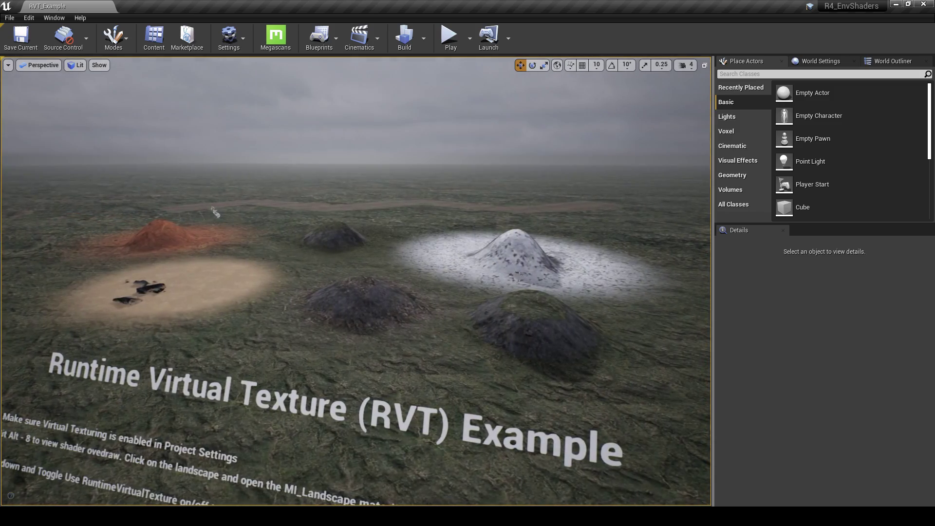
{"action": "right_click_drag", "start_coordinate": [217, 241], "coordinate": [217, 241]}
{"action": "key", "text": "a"}
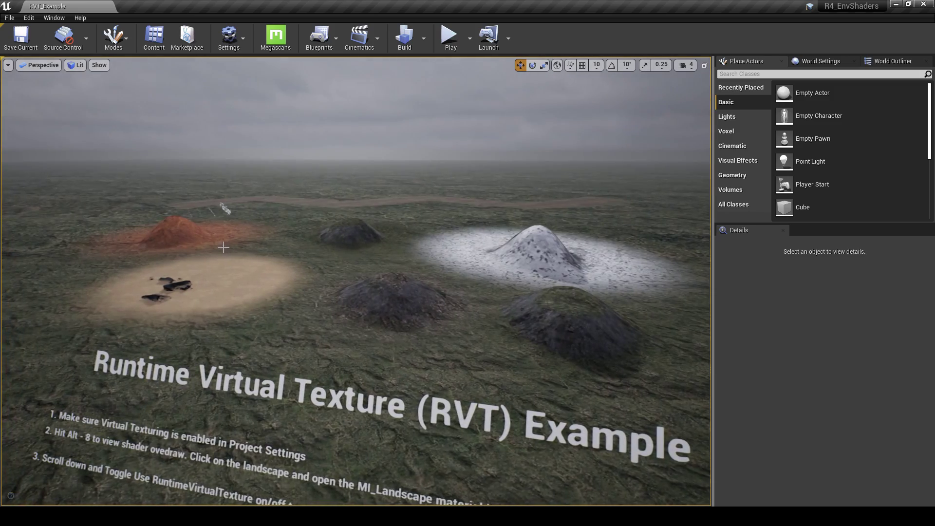
{"action": "left_click_drag", "start_coordinate": [382, 319], "coordinate": [376, 322]}
{"action": "key", "text": "s"}
{"action": "right_click_drag", "start_coordinate": [376, 322], "coordinate": [383, 323]}
{"action": "left_click_drag", "start_coordinate": [376, 341], "coordinate": [390, 319]}
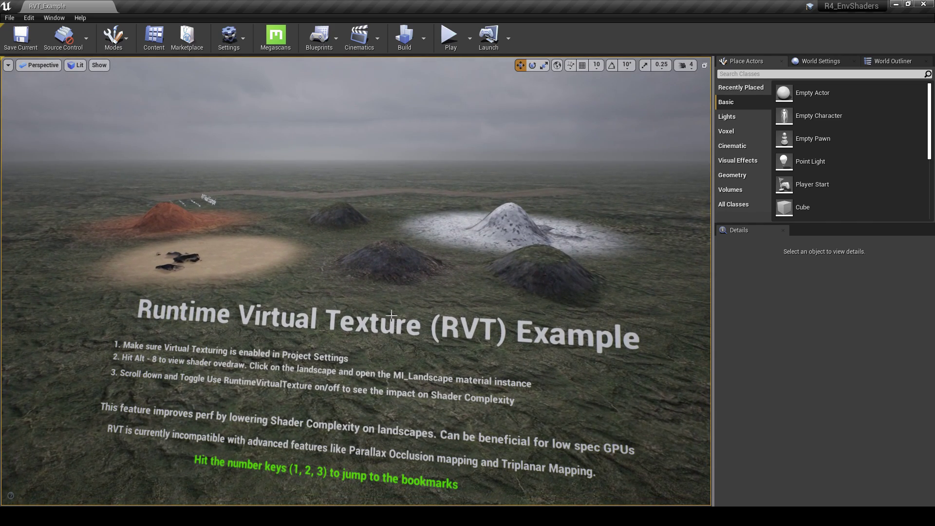
Step: Select the landscape and open its MI_Landscape material instance for editing, with the content browser minimized
{"action": "left_click", "coordinate": [392, 282]}
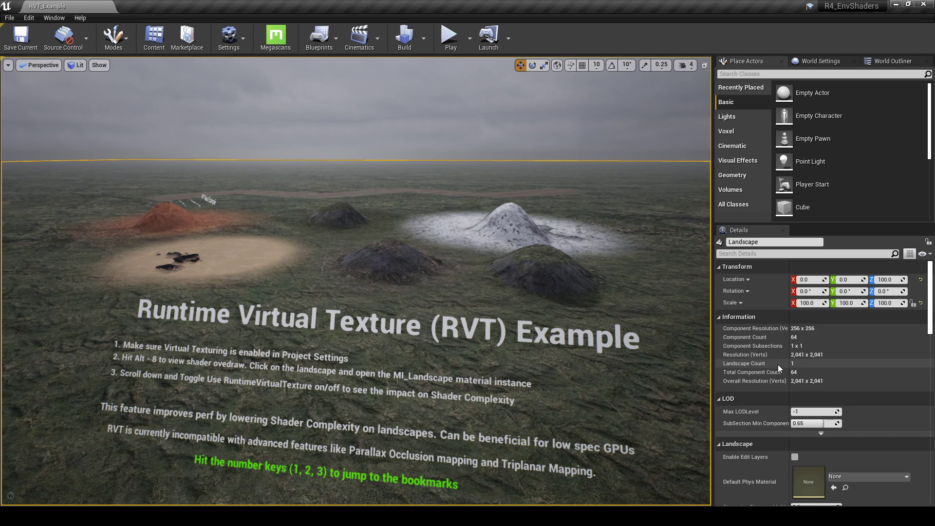
{"action": "scroll", "coordinate": [779, 364], "scroll_direction": "down", "scroll_amount": 5}
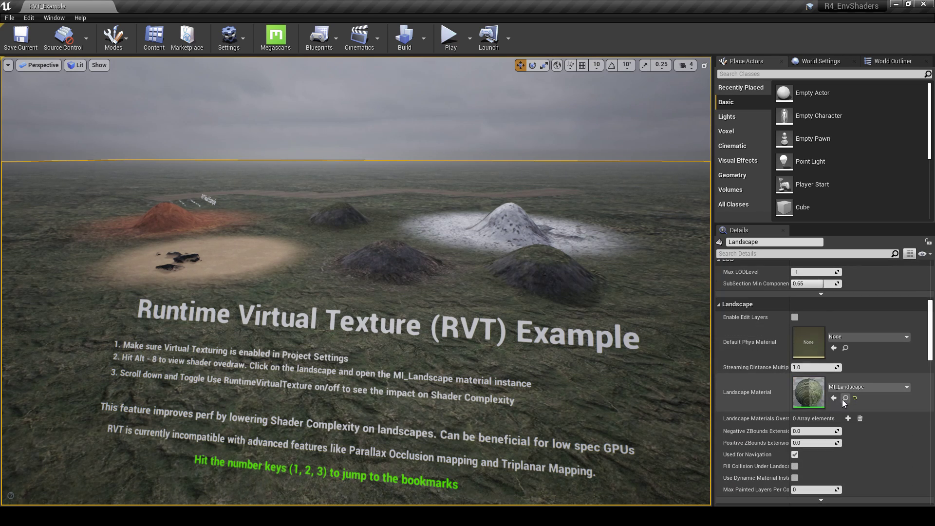
{"action": "left_click", "coordinate": [846, 398]}
{"action": "double_click", "coordinate": [174, 246]}
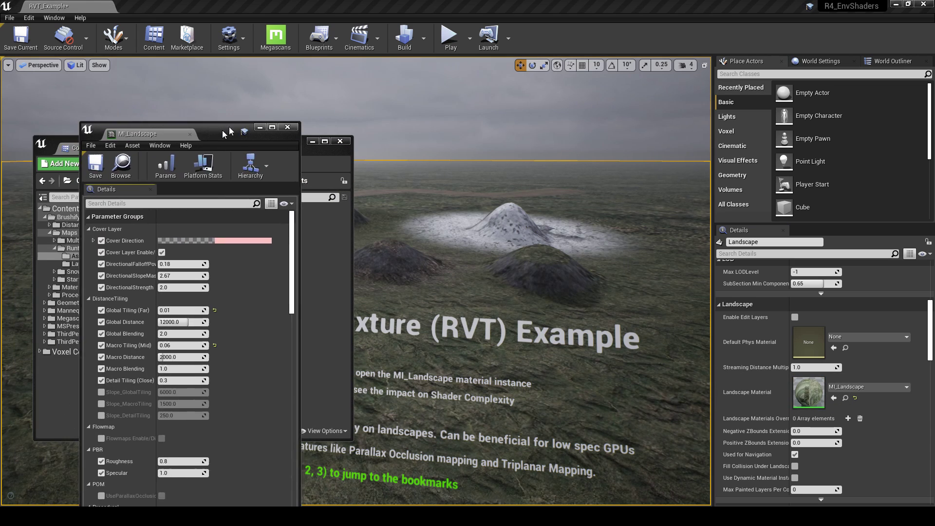
{"action": "left_click_drag", "start_coordinate": [224, 135], "coordinate": [194, 91]}
{"action": "left_click", "coordinate": [313, 141]}
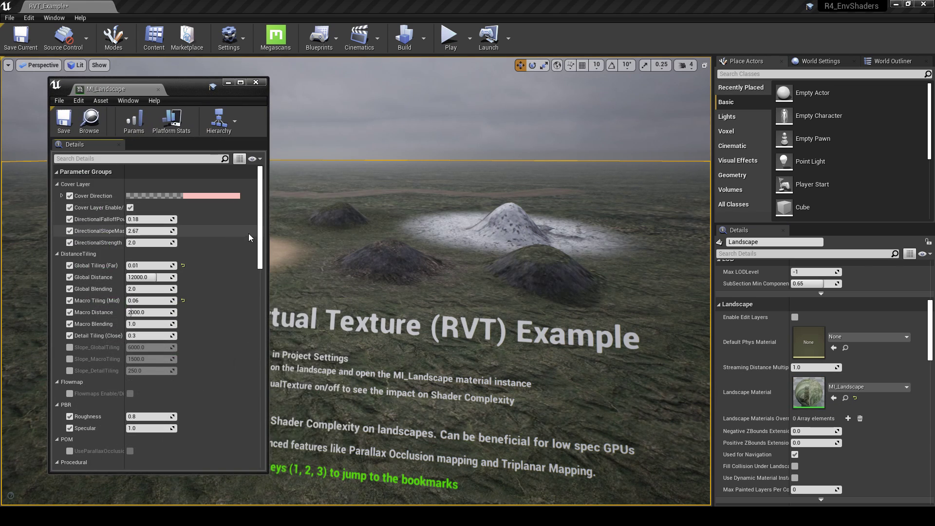
Step: Turn off Use Runtime Virtual Texture in the MI_Landscape material instance
{"action": "right_click_drag", "start_coordinate": [395, 260], "coordinate": [363, 250]}
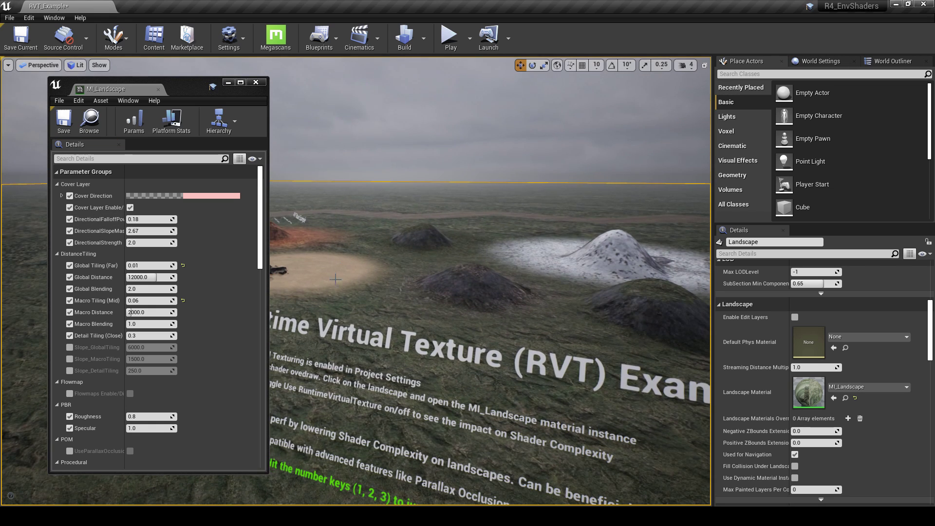
{"action": "scroll", "coordinate": [251, 281], "scroll_direction": "down", "scroll_amount": 15}
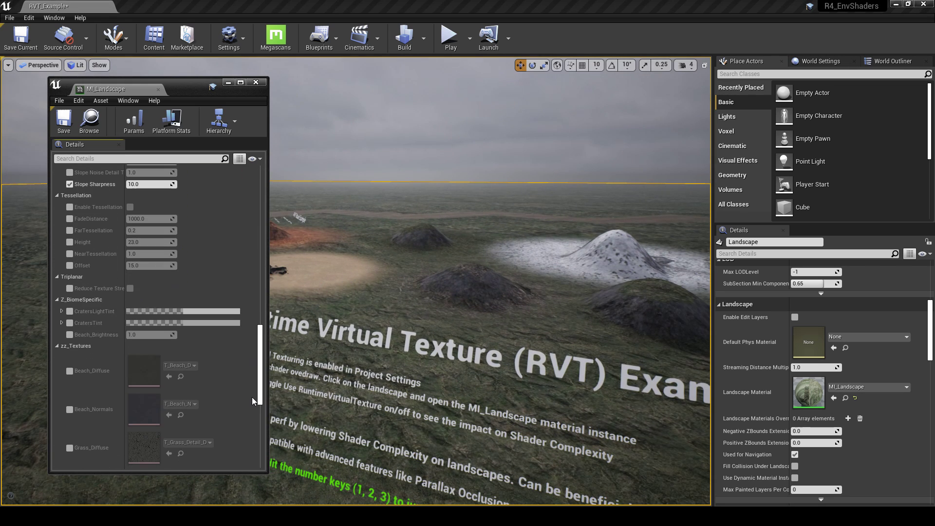
{"action": "scroll", "coordinate": [247, 453], "scroll_direction": "up", "scroll_amount": 10}
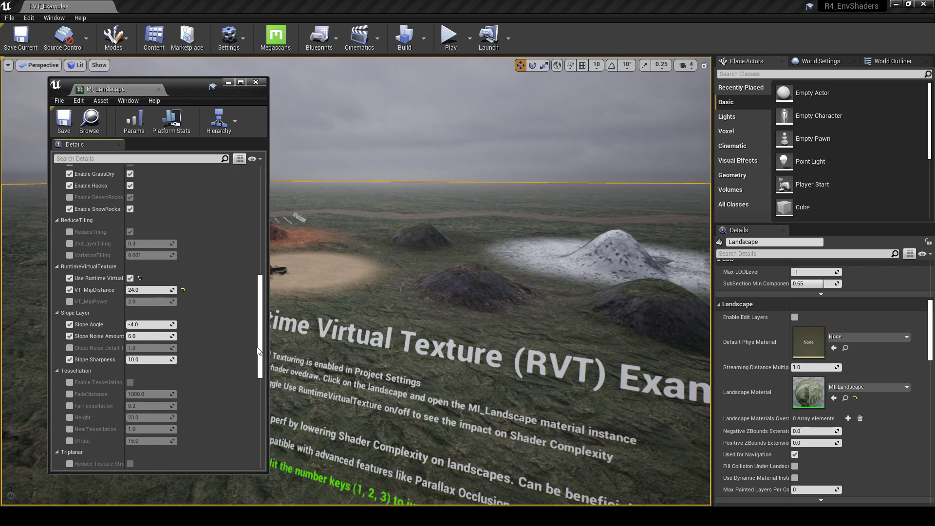
{"action": "left_click_drag", "start_coordinate": [131, 290], "coordinate": [162, 290]}
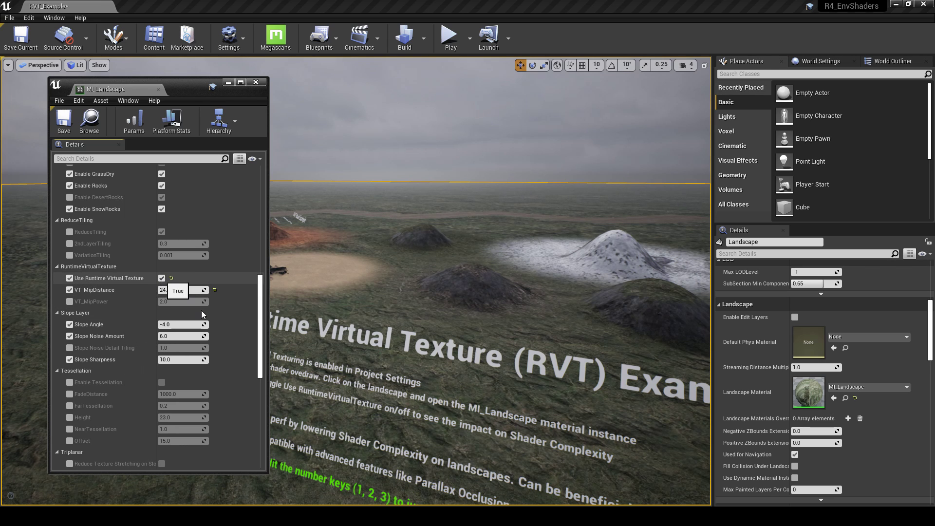
{"action": "left_click", "coordinate": [162, 279]}
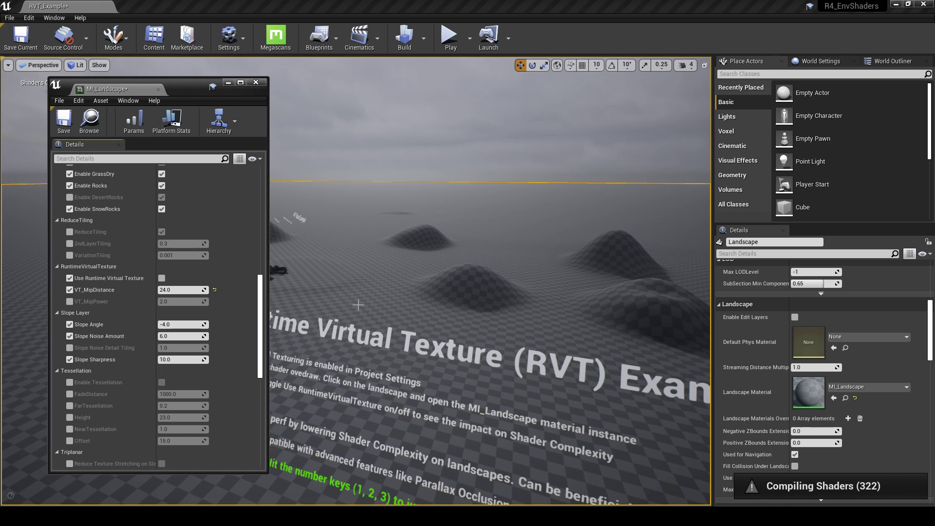
Step: Move the material instance window aside and display the viewport in the Shader Complexity optimization view mode
{"action": "left_click_drag", "start_coordinate": [183, 91], "coordinate": [159, 107]}
{"action": "right_click_drag", "start_coordinate": [478, 292], "coordinate": [498, 316]}
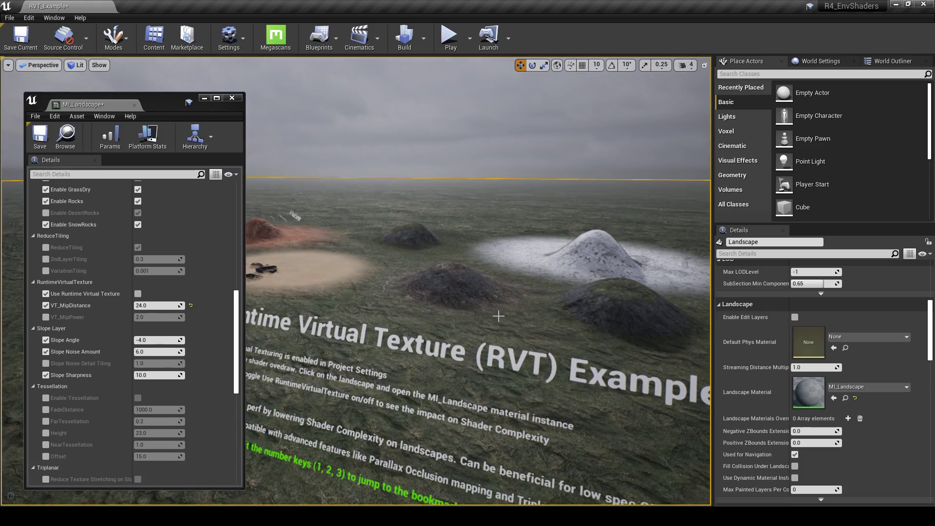
{"action": "left_click", "coordinate": [77, 65]}
{"action": "mouse_move", "coordinate": [102, 172]}
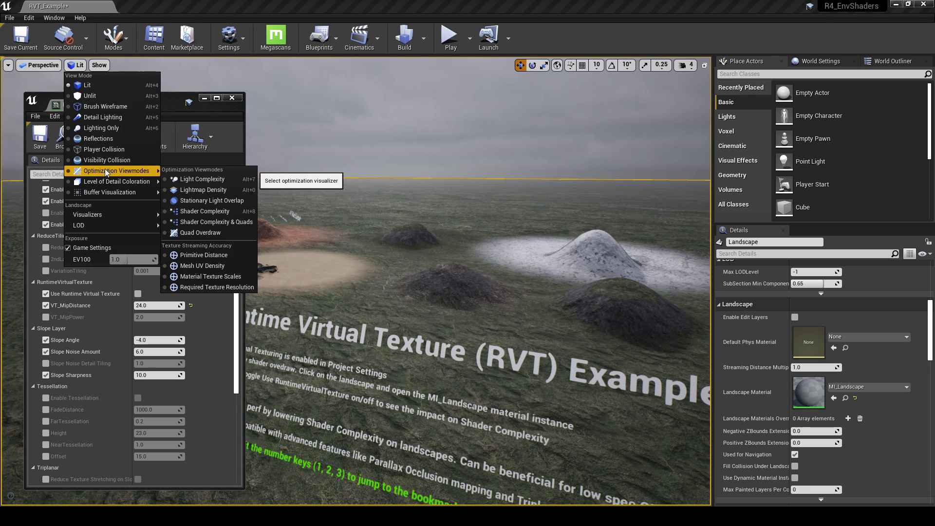
{"action": "left_click", "coordinate": [204, 212]}
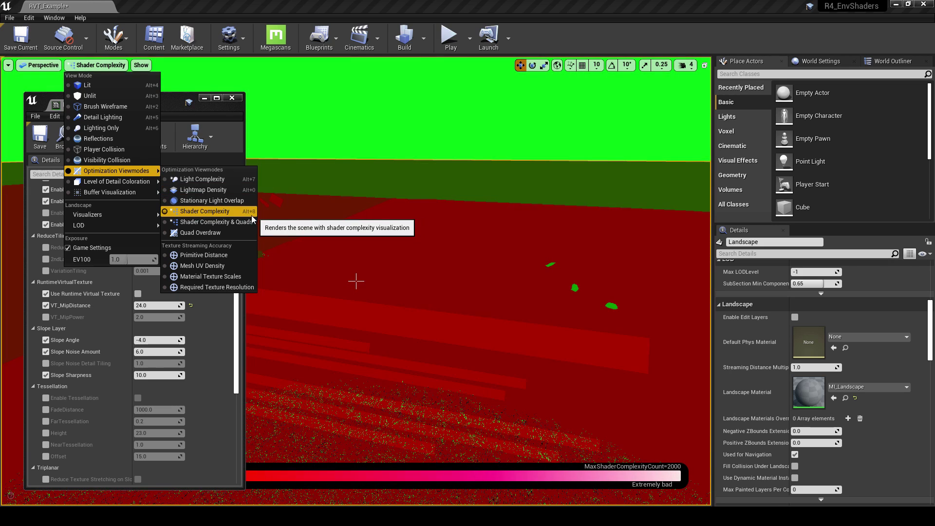
Step: Examine the landscape's shader complexity from farther away and return the viewport to Lit view mode
{"action": "right_click_drag", "start_coordinate": [312, 229], "coordinate": [289, 229]}
{"action": "right_click_drag", "start_coordinate": [356, 281], "coordinate": [356, 282]}
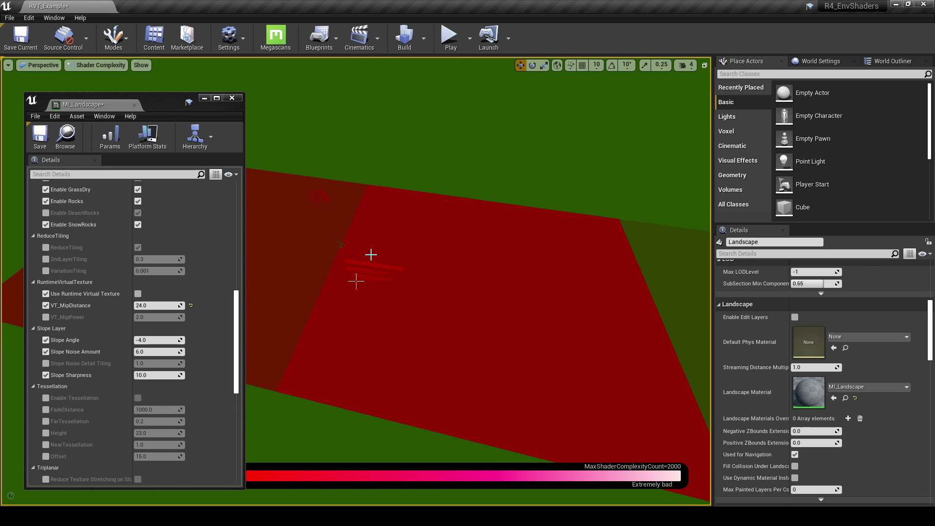
{"action": "left_click", "coordinate": [122, 65]}
{"action": "left_click", "coordinate": [115, 90]}
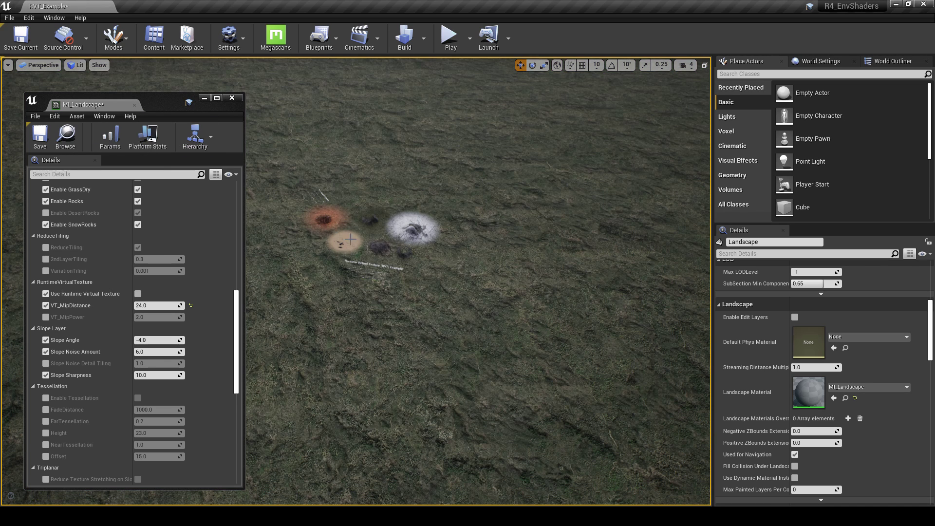
Step: Switch the viewport back to the Shader Complexity view mode and examine the terrain around the example mounds
{"action": "left_click", "coordinate": [77, 65]}
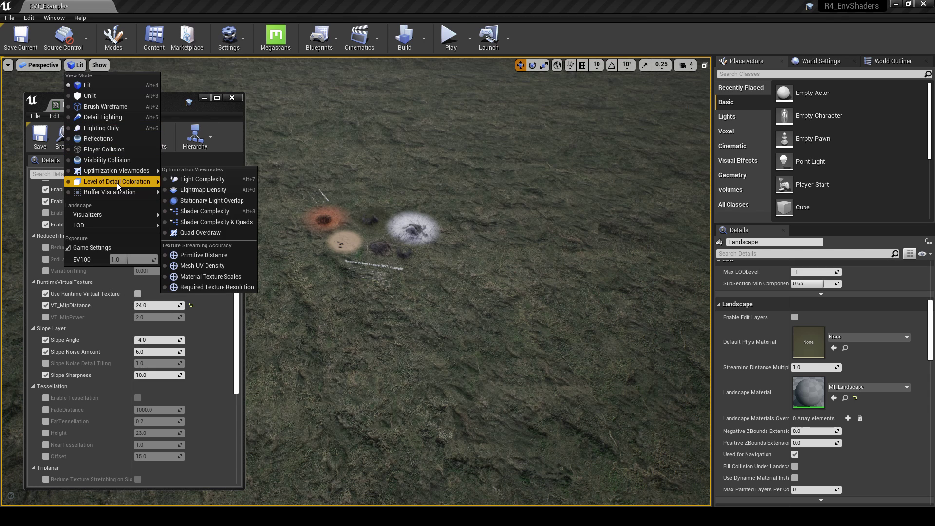
{"action": "mouse_move", "coordinate": [121, 173]}
{"action": "left_click", "coordinate": [204, 211]}
{"action": "right_click_drag", "start_coordinate": [356, 281], "coordinate": [356, 281]}
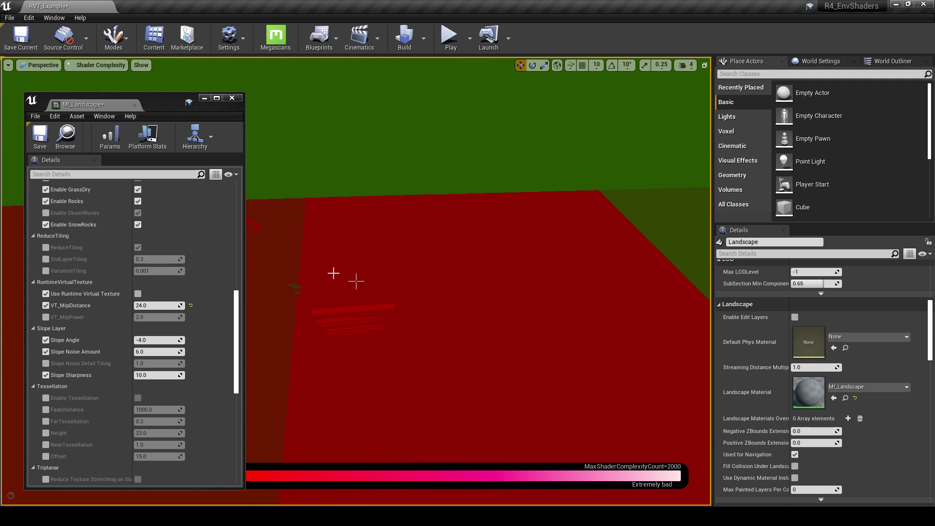
Step: Restore the Lit view mode close to the Runtime Virtual Texture example text and deselect the landscape
{"action": "left_click", "coordinate": [100, 65]}
{"action": "left_click", "coordinate": [112, 87]}
{"action": "right_click_drag", "start_coordinate": [415, 228], "coordinate": [444, 249]}
{"action": "right_click_drag", "start_coordinate": [442, 283], "coordinate": [443, 283]}
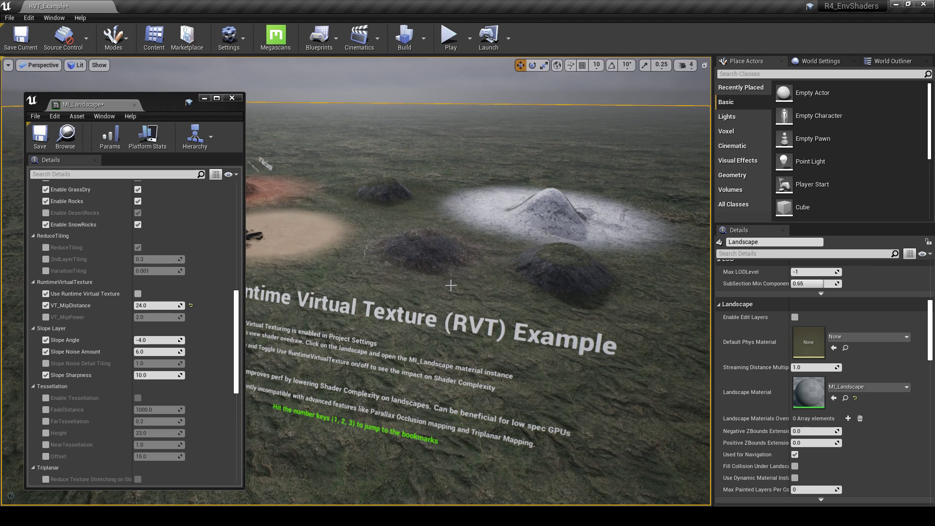
{"action": "right_click_drag", "start_coordinate": [506, 348], "coordinate": [498, 353]}
{"action": "key", "text": "Escape"}
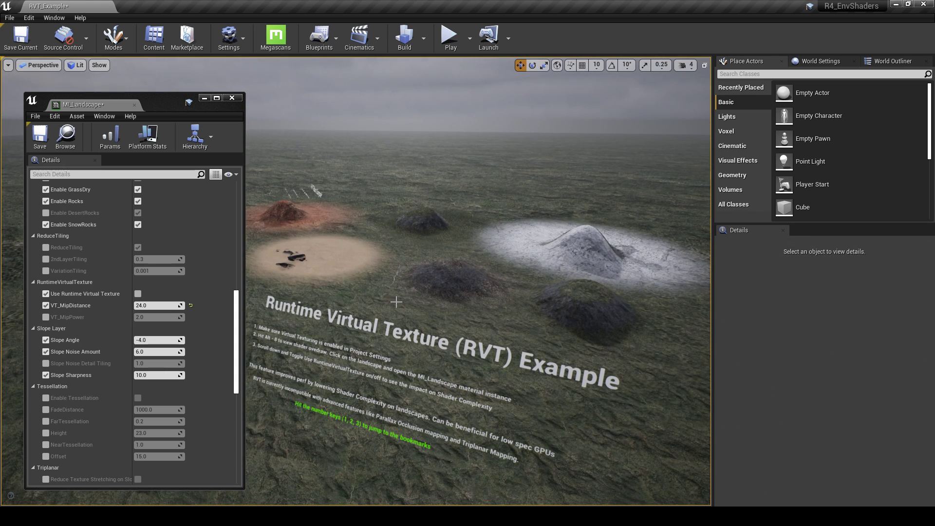
Step: Show the FPS counter in the viewport and check it while looking over the example mounds
{"action": "left_click", "coordinate": [8, 64]}
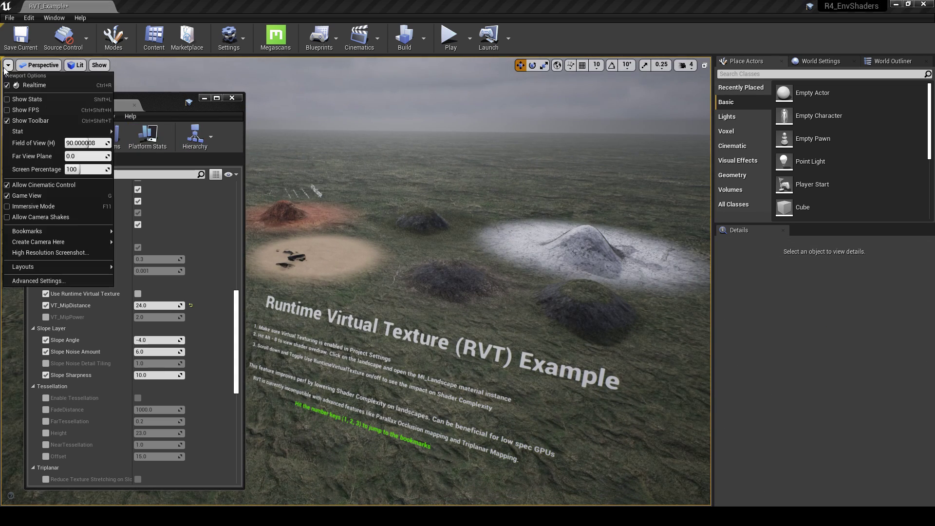
{"action": "left_click", "coordinate": [29, 111]}
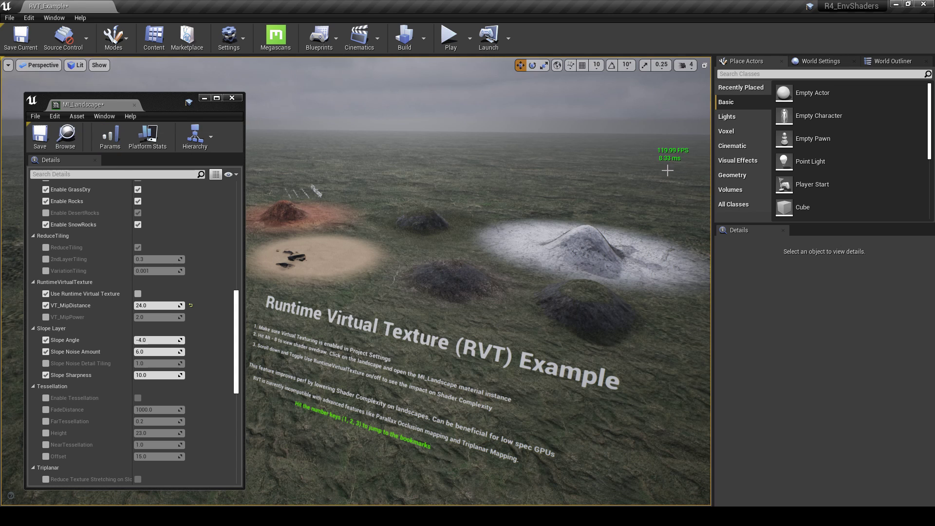
{"action": "right_click_drag", "start_coordinate": [550, 209], "coordinate": [529, 210]}
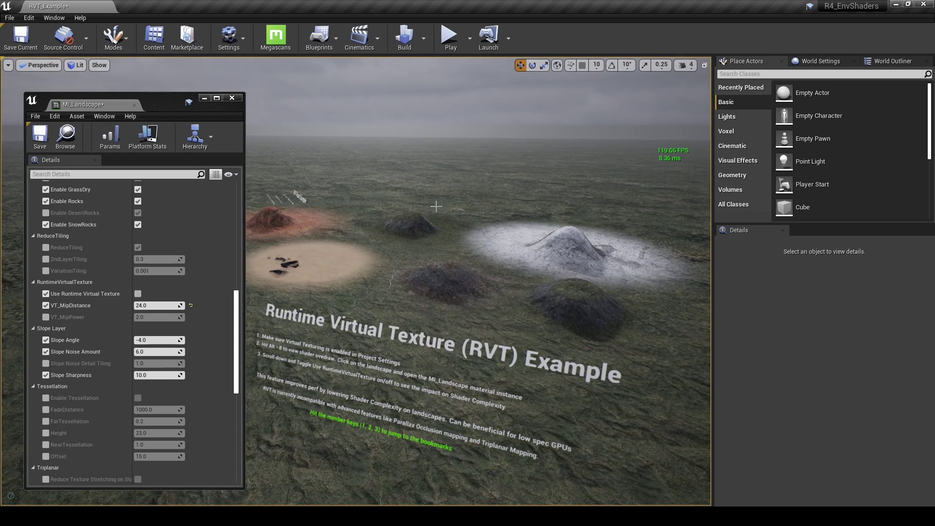
{"action": "right_click_drag", "start_coordinate": [407, 192], "coordinate": [403, 192]}
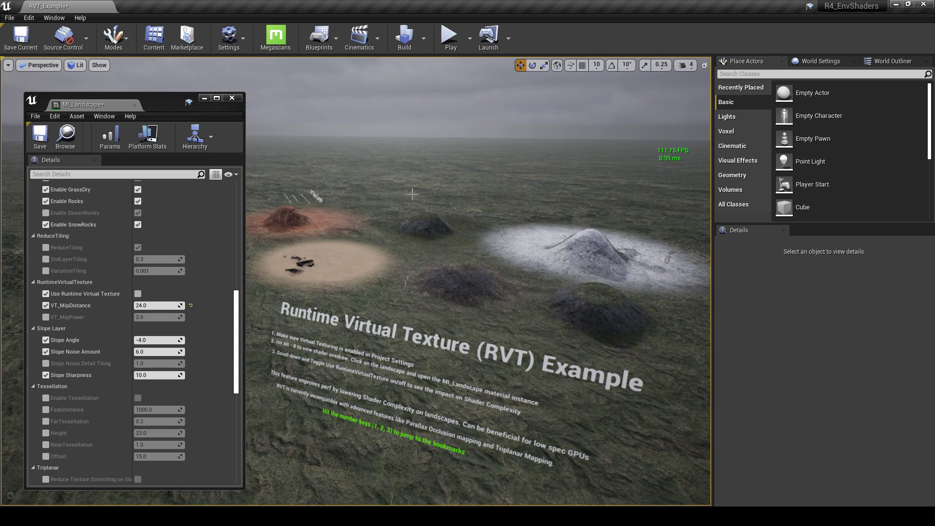
Step: Display the viewport in Shader Complexity and turn on Use Runtime Virtual Texture in MI_Landscape
{"action": "left_click", "coordinate": [77, 65]}
{"action": "mouse_move", "coordinate": [146, 172]}
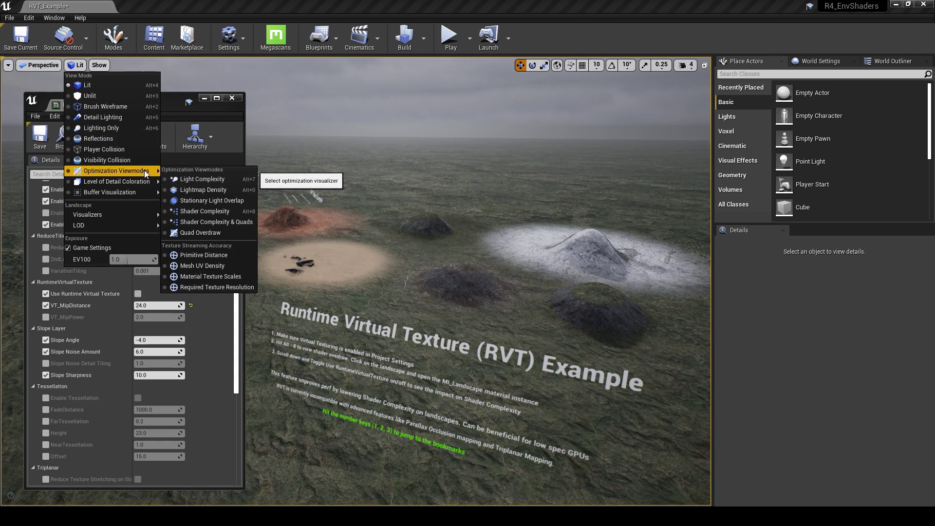
{"action": "left_click", "coordinate": [208, 211]}
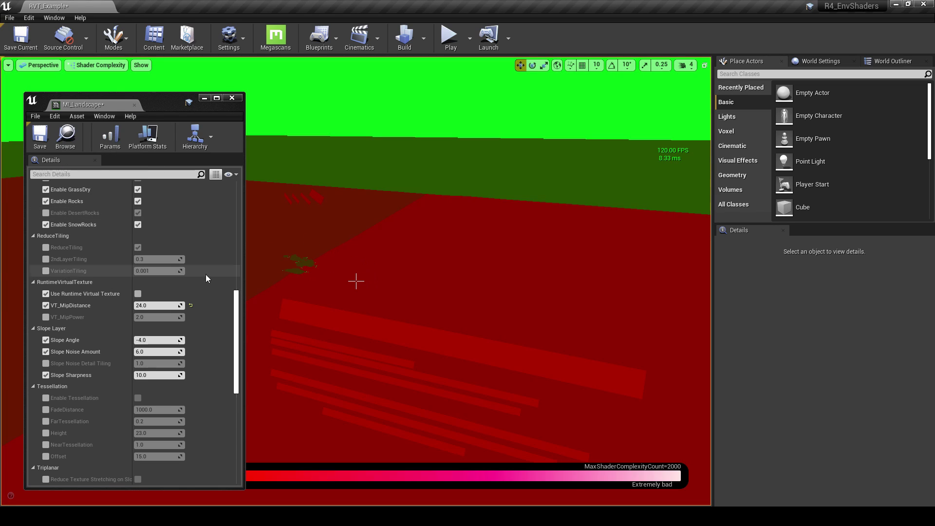
{"action": "left_click", "coordinate": [187, 292]}
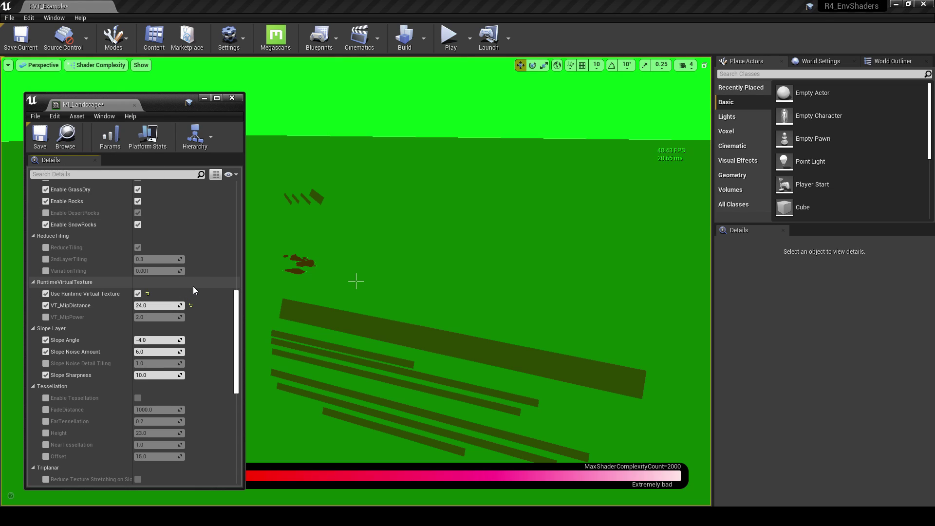
{"action": "right_click_drag", "start_coordinate": [389, 290], "coordinate": [390, 292]}
{"action": "middle_click_drag", "start_coordinate": [399, 289], "coordinate": [444, 292]}
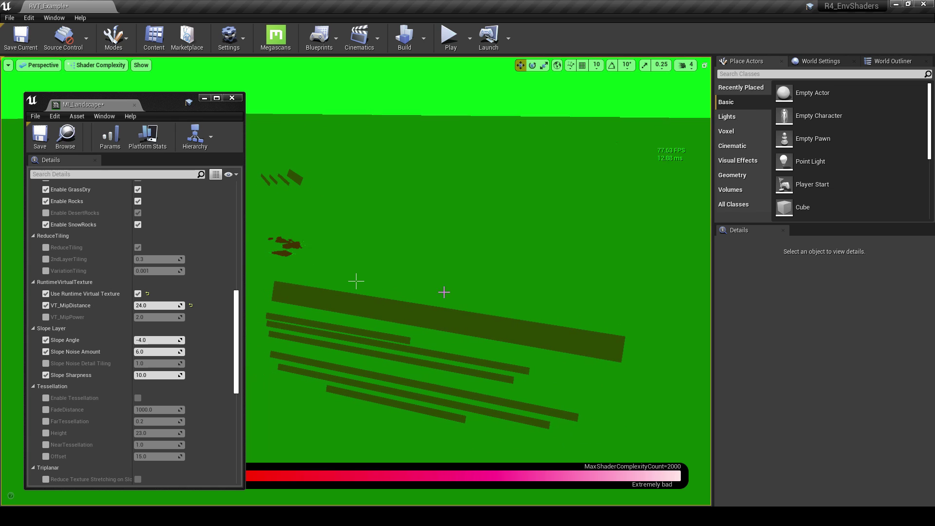
{"action": "right_click_drag", "start_coordinate": [356, 282], "coordinate": [356, 282]}
{"action": "key", "text": "w"}
{"action": "right_click_drag", "start_coordinate": [396, 250], "coordinate": [396, 250]}
Step: Return the viewport to Lit view mode and bring the open grass beyond the snow mound into view
{"action": "left_click", "coordinate": [109, 69]}
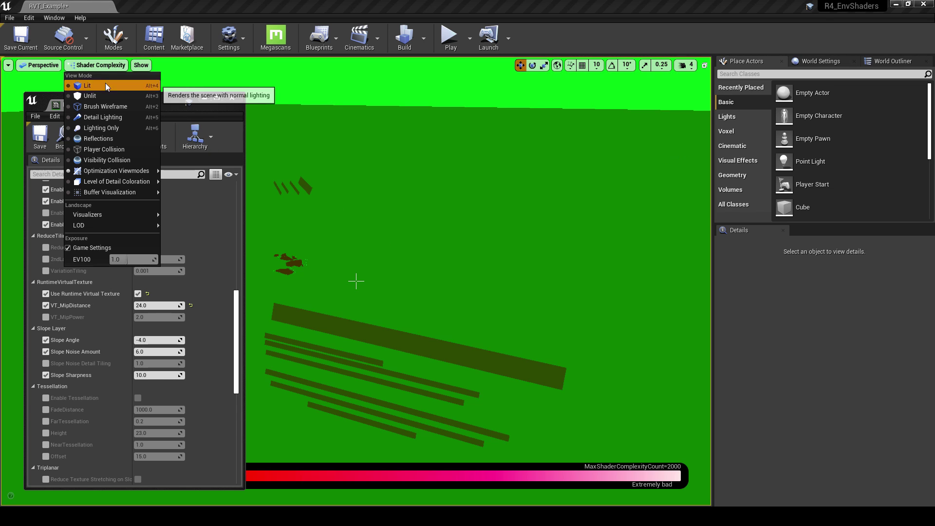
{"action": "left_click", "coordinate": [105, 83]}
{"action": "right_click_drag", "start_coordinate": [528, 259], "coordinate": [477, 264]}
{"action": "key", "text": "a"}
{"action": "key", "text": "d"}
{"action": "right_click_drag", "start_coordinate": [337, 260], "coordinate": [337, 259]}
{"action": "key", "text": "a"}
{"action": "right_click_drag", "start_coordinate": [406, 312], "coordinate": [406, 313]}
{"action": "key", "text": "d"}
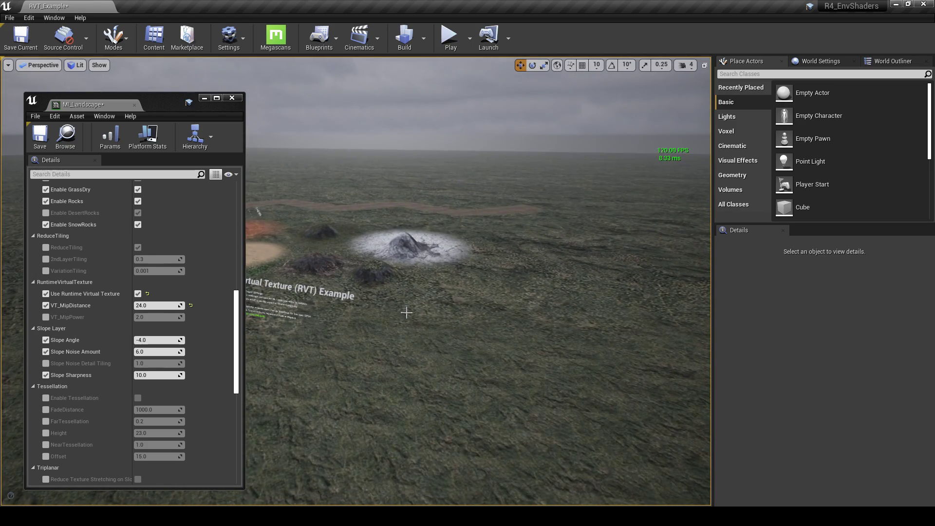
Step: Enter Landscape editing mode and minimize the MI_Landscape material instance window
{"action": "left_click", "coordinate": [114, 37]}
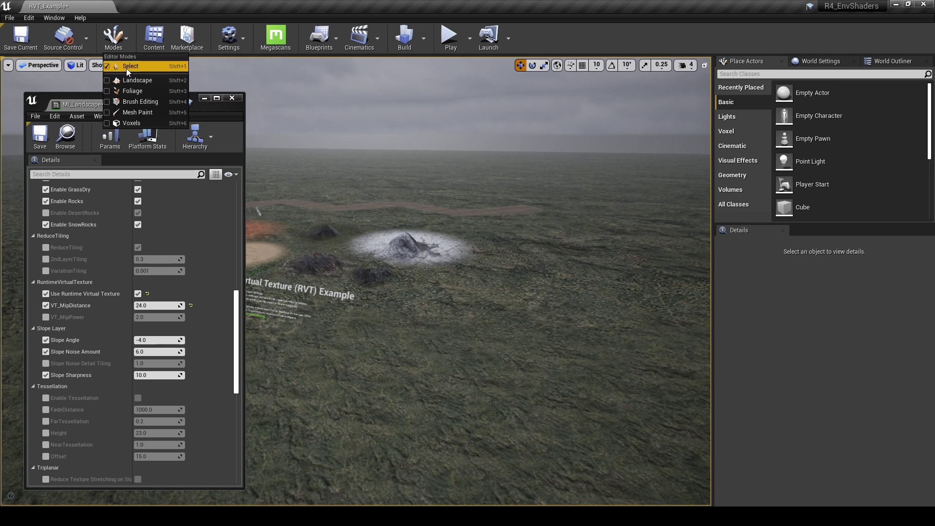
{"action": "left_click", "coordinate": [128, 77]}
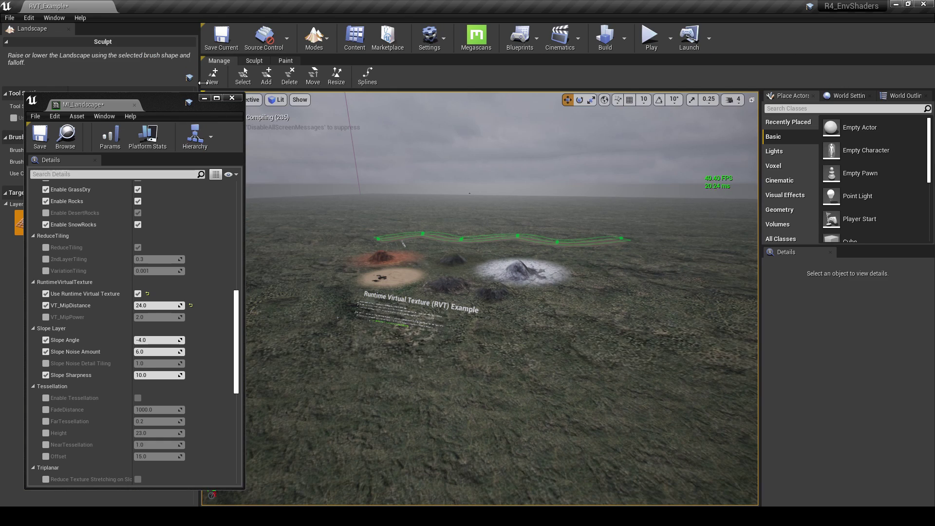
{"action": "left_click_drag", "start_coordinate": [147, 96], "coordinate": [820, 89]}
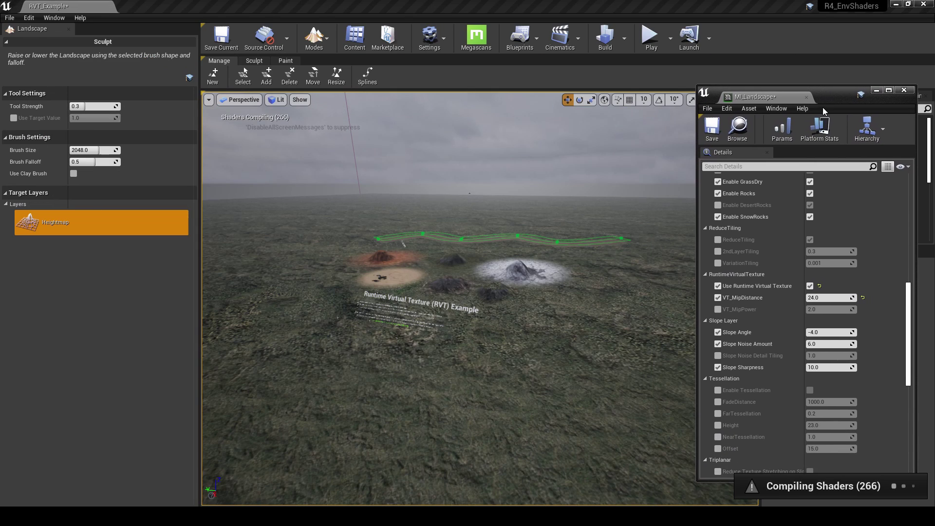
{"action": "left_click", "coordinate": [876, 91]}
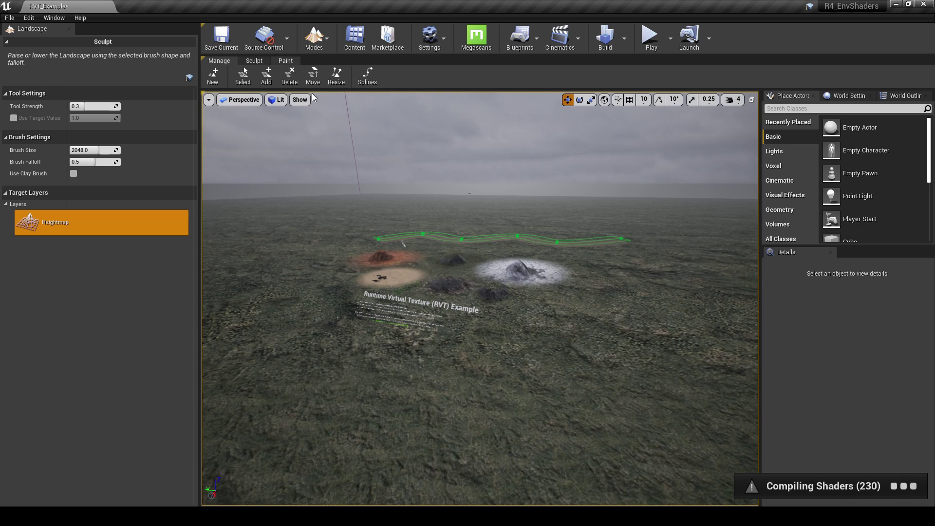
Step: Paint a large patch of the Snow layer on the open grass beside the example mounds
{"action": "left_click", "coordinate": [285, 61]}
{"action": "right_click_drag", "start_coordinate": [452, 296], "coordinate": [453, 296]}
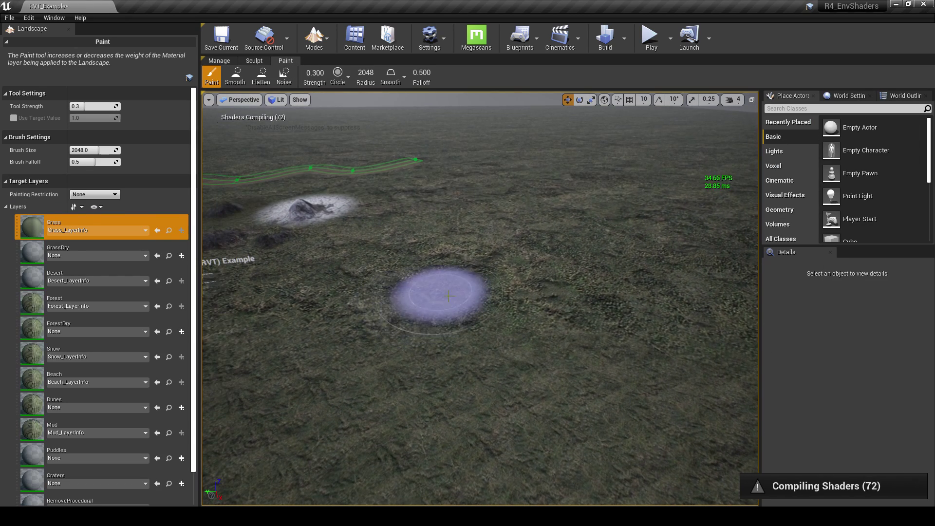
{"action": "scroll", "coordinate": [118, 328], "scroll_direction": "down", "scroll_amount": 1}
{"action": "left_click", "coordinate": [122, 337]}
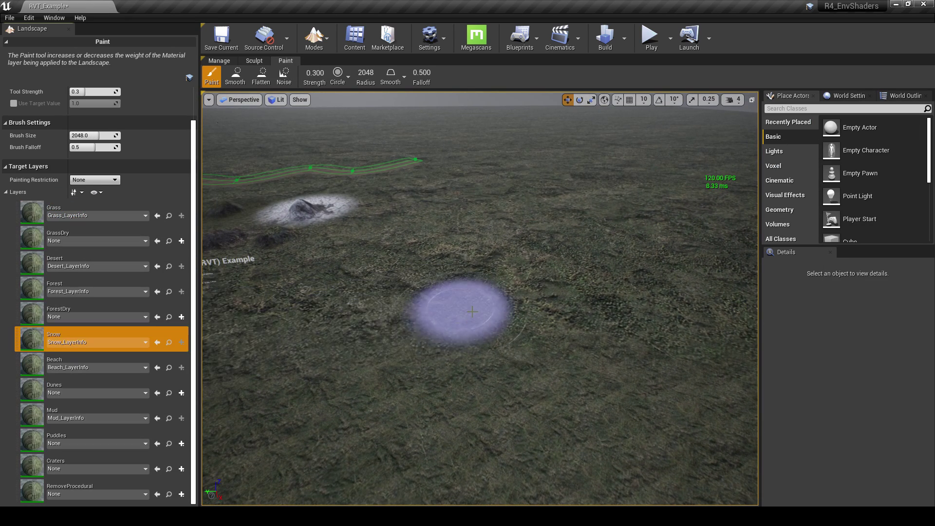
{"action": "right_click_drag", "start_coordinate": [470, 313], "coordinate": [483, 312]}
{"action": "mouse_move", "coordinate": [481, 278]}
{"action": "left_mouse_down"}
{"action": "mouse_move", "coordinate": [513, 263]}
{"action": "mouse_move", "coordinate": [536, 292]}
{"action": "mouse_move", "coordinate": [536, 330]}
{"action": "mouse_move", "coordinate": [501, 367]}
{"action": "mouse_move", "coordinate": [538, 357]}
{"action": "mouse_move", "coordinate": [496, 407]}
{"action": "mouse_move", "coordinate": [517, 423]}
{"action": "left_mouse_up"}
{"action": "right_click_drag", "start_coordinate": [517, 423], "coordinate": [540, 421]}
{"action": "mouse_move", "coordinate": [499, 312]}
{"action": "left_mouse_down"}
{"action": "mouse_move", "coordinate": [472, 325]}
{"action": "mouse_move", "coordinate": [460, 271]}
{"action": "mouse_move", "coordinate": [482, 303]}
{"action": "mouse_move", "coordinate": [519, 269]}
{"action": "left_mouse_up"}
{"action": "mouse_move", "coordinate": [519, 269]}
{"action": "right_mouse_down"}
{"action": "mouse_move", "coordinate": [539, 269]}
{"action": "mouse_move", "coordinate": [523, 244]}
{"action": "right_mouse_up"}
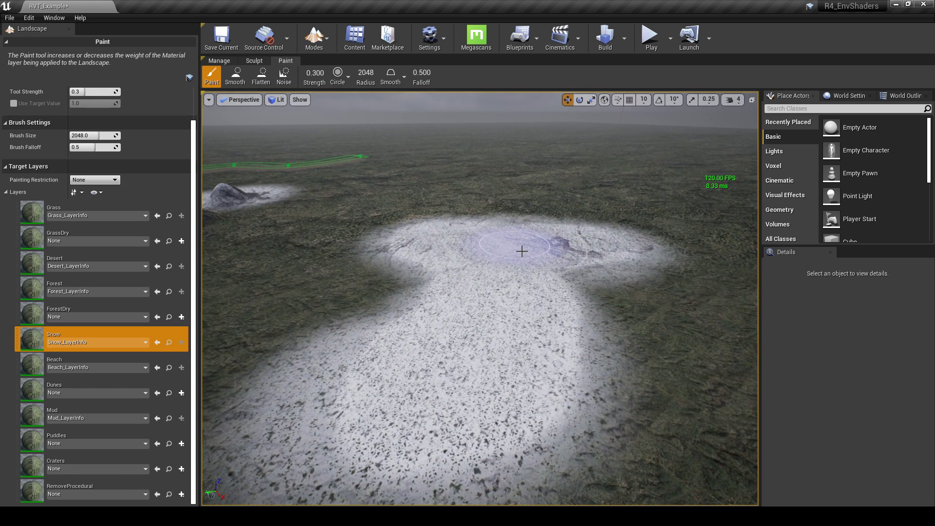
Step: Examine the painted snow patch in the Shader Complexity view mode and return to Lit
{"action": "key", "text": "alt+8"}
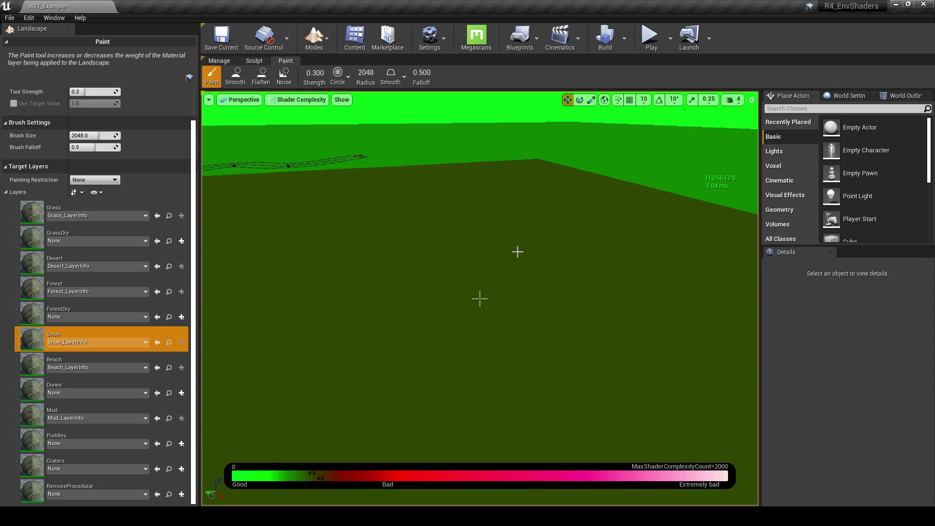
{"action": "right_click_drag", "start_coordinate": [518, 251], "coordinate": [518, 251]}
{"action": "right_click_drag", "start_coordinate": [479, 298], "coordinate": [480, 298]}
{"action": "key", "text": "alt+4"}
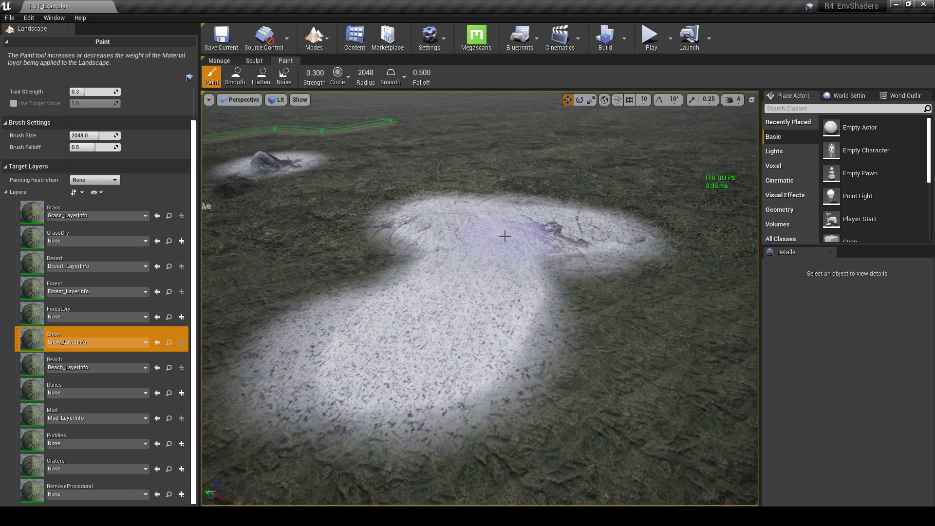
{"action": "right_click_drag", "start_coordinate": [564, 285], "coordinate": [567, 256]}
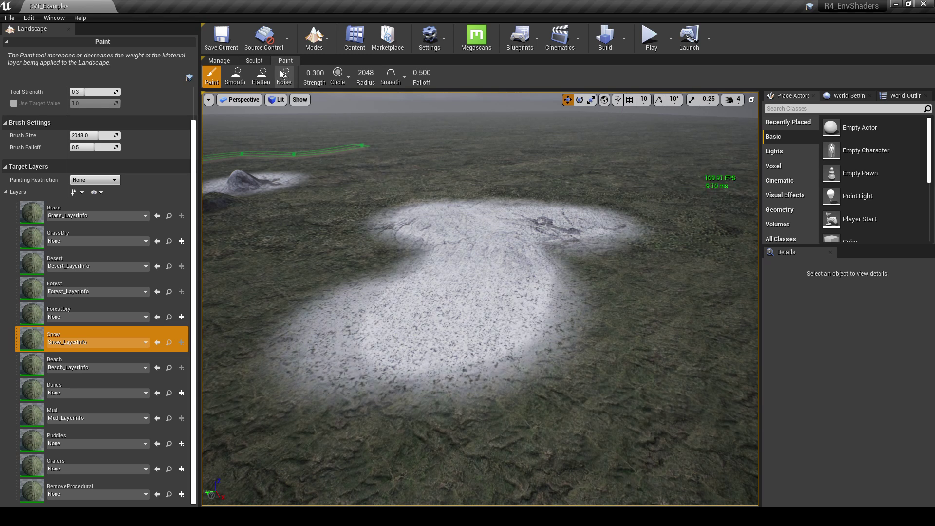
Step: Sculpt raised mounds in the snow-painted patch using a 2048 brush size and 0.3 tool strength
{"action": "left_click", "coordinate": [255, 61]}
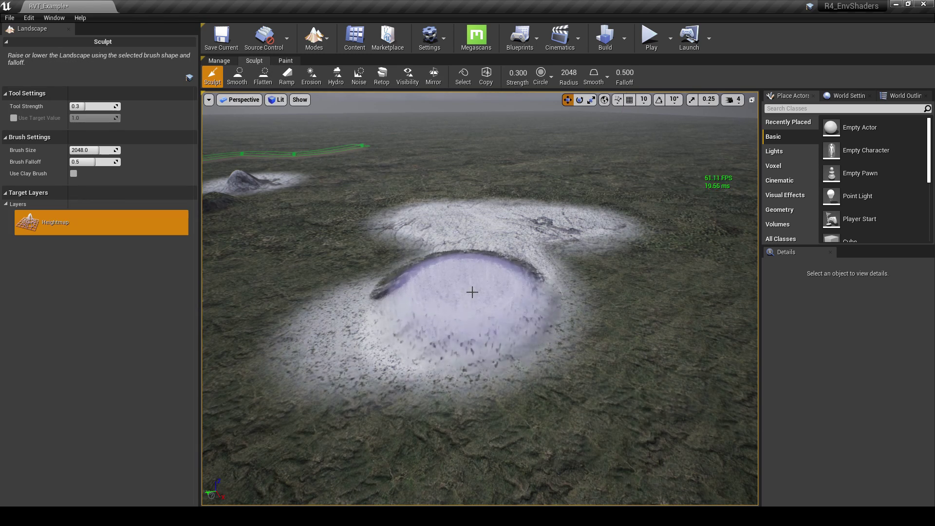
{"action": "key", "text": "a"}
{"action": "right_click_drag", "start_coordinate": [497, 224], "coordinate": [503, 269]}
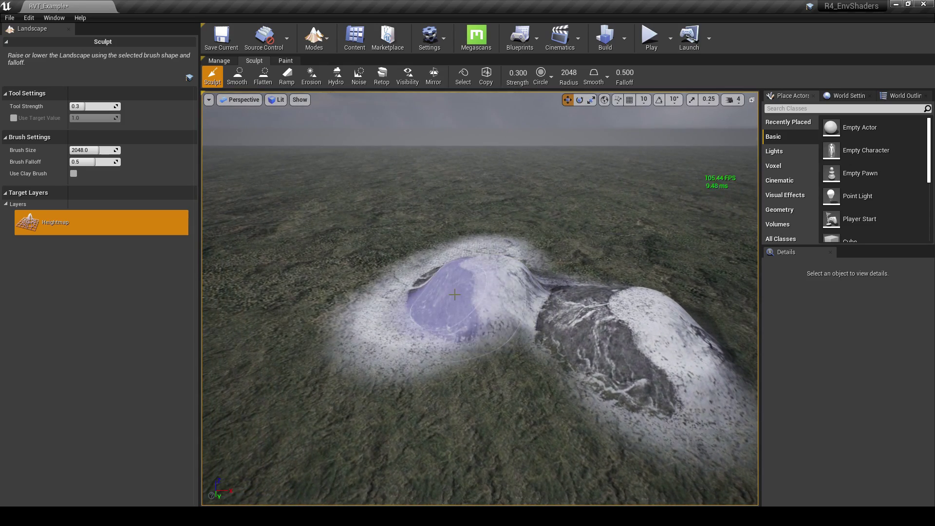
{"action": "key", "text": "d"}
{"action": "mouse_move", "coordinate": [540, 347]}
{"action": "right_mouse_down"}
{"action": "mouse_move", "coordinate": [556, 331]}
{"action": "mouse_move", "coordinate": [607, 323]}
{"action": "mouse_move", "coordinate": [608, 305]}
{"action": "mouse_move", "coordinate": [620, 317]}
{"action": "mouse_move", "coordinate": [641, 314]}
{"action": "right_mouse_up"}
{"action": "key", "text": "s"}
{"action": "key", "text": "a"}
{"action": "key", "text": "w"}
{"action": "key", "text": "a"}
{"action": "right_click_drag", "start_coordinate": [568, 336], "coordinate": [580, 333]}
{"action": "key", "text": "d"}
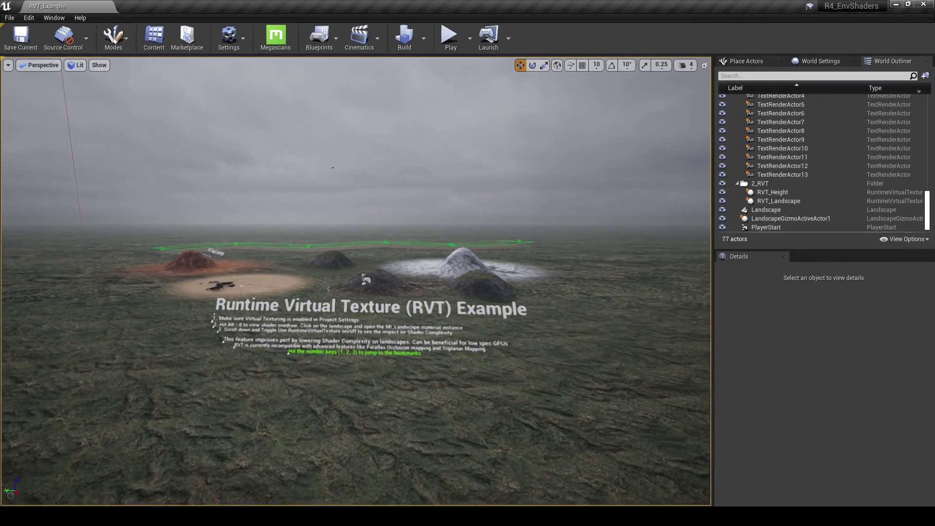
Step: Review the Runtime Virtual Texture example text and jump to camera bookmark 2 to examine the rocks blended into the sand
{"action": "right_click_drag", "start_coordinate": [355, 281], "coordinate": [342, 265]}
{"action": "key", "text": "w"}
{"action": "key", "text": "d"}
{"action": "key", "text": "w"}
{"action": "right_click_drag", "start_coordinate": [332, 424], "coordinate": [339, 441]}
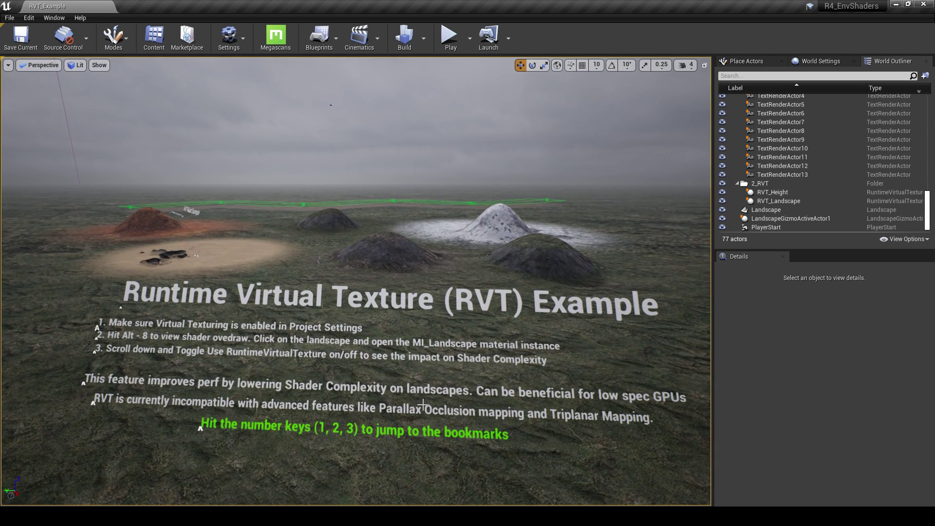
{"action": "key", "text": "2"}
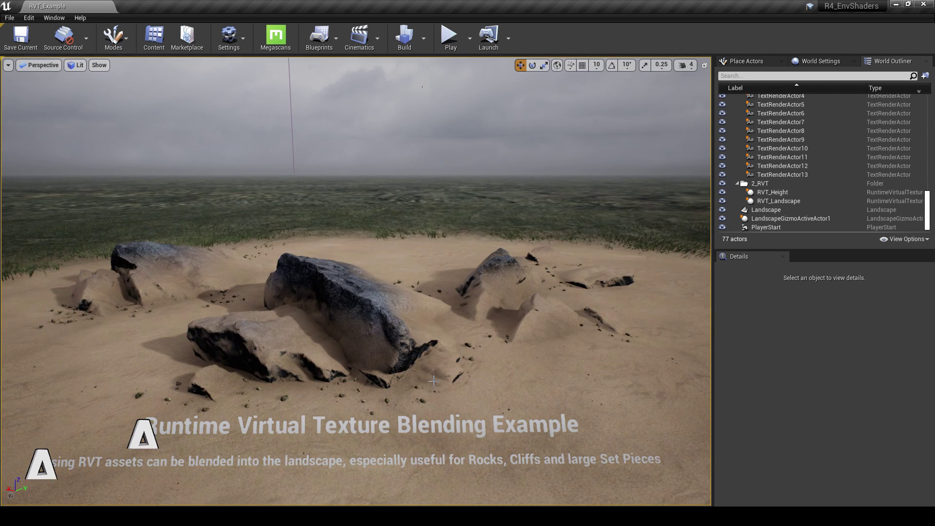
{"action": "key", "text": "s"}
{"action": "right_click_drag", "start_coordinate": [411, 343], "coordinate": [370, 316]}
{"action": "key", "text": "d"}
{"action": "key", "text": "s"}
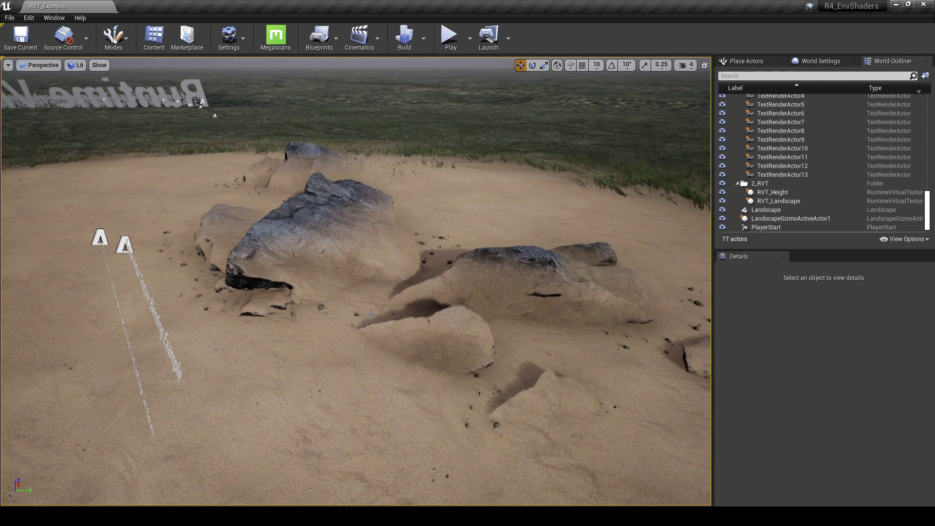
Step: Select the large central rock S_Rock_3, raise it to a Z location of about 47.2, and inspect its blend with the sand
{"action": "left_click", "coordinate": [371, 247]}
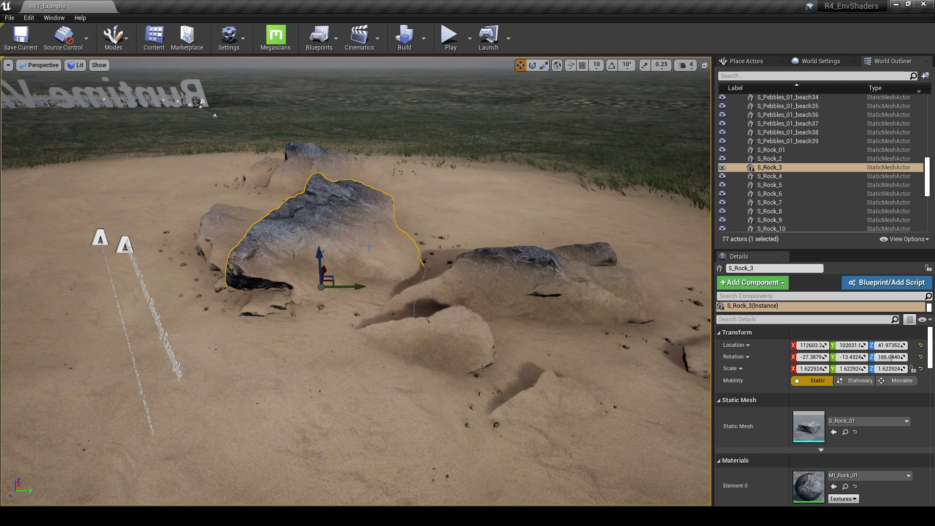
{"action": "mouse_move", "coordinate": [320, 256]}
{"action": "left_mouse_down"}
{"action": "mouse_move", "coordinate": [322, 234]}
{"action": "mouse_move", "coordinate": [323, 261]}
{"action": "mouse_move", "coordinate": [323, 250]}
{"action": "left_mouse_up"}
{"action": "key", "text": "a"}
{"action": "right_click_drag", "start_coordinate": [420, 293], "coordinate": [549, 225]}
{"action": "key", "text": "s"}
{"action": "left_click_drag", "start_coordinate": [502, 263], "coordinate": [464, 283], "text": "alt"}
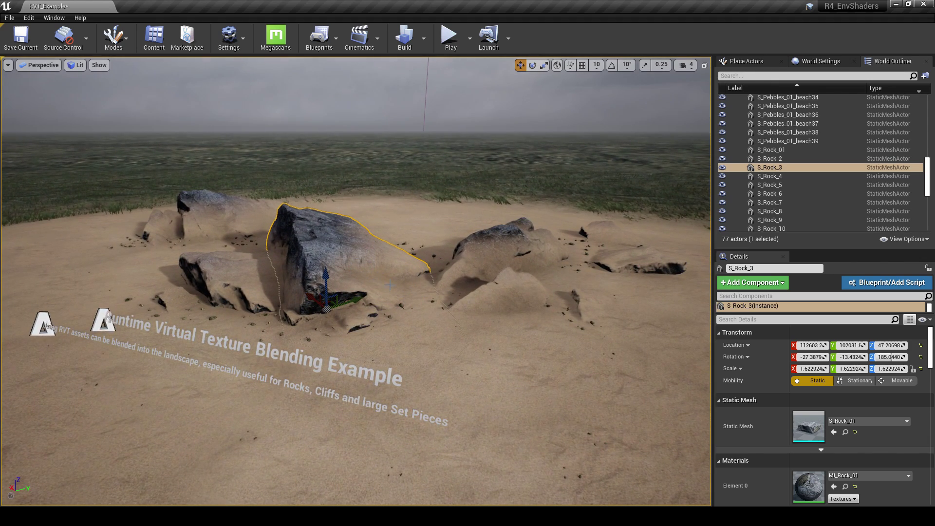
{"action": "right_click_drag", "start_coordinate": [400, 306], "coordinate": [417, 304]}
{"action": "middle_click_drag", "start_coordinate": [399, 304], "coordinate": [372, 294]}
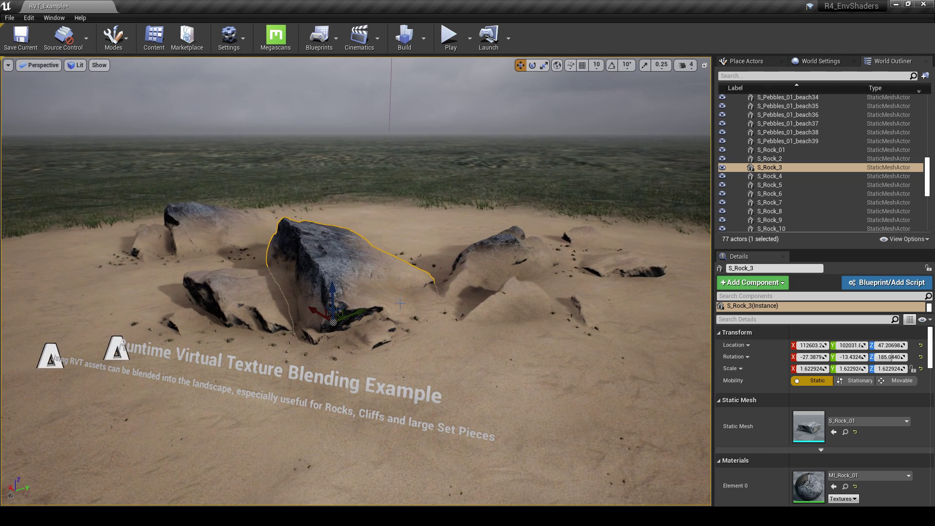
Step: Open the selected rock's material instance MI_Rock_01 and review its RVT parameter group with the full parameter names readable
{"action": "left_click", "coordinate": [844, 486]}
{"action": "double_click", "coordinate": [219, 219]}
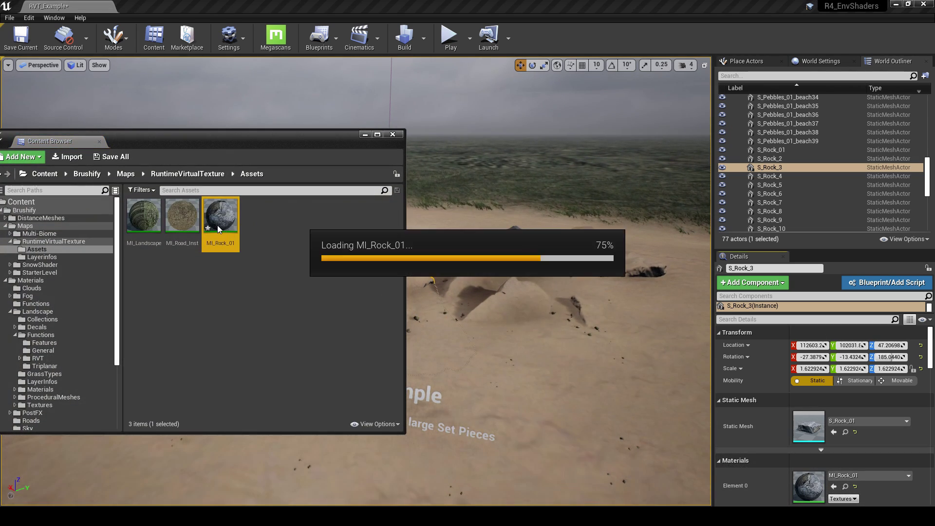
{"action": "left_click_drag", "start_coordinate": [311, 85], "coordinate": [143, 60]}
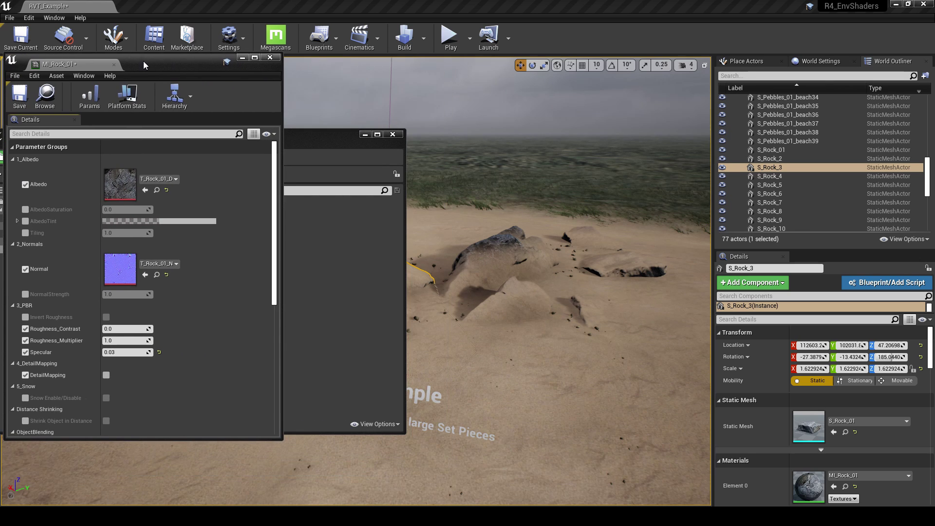
{"action": "left_click", "coordinate": [367, 135]}
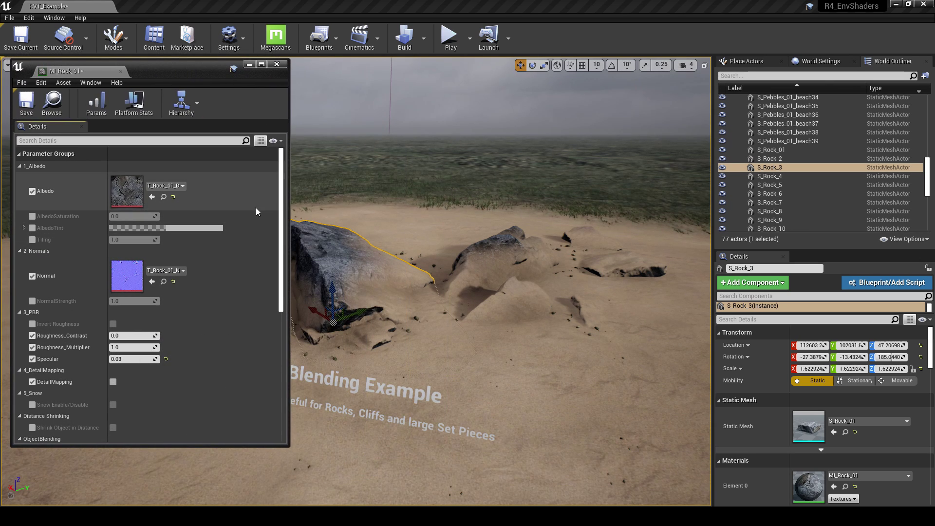
{"action": "scroll", "coordinate": [141, 244], "scroll_direction": "down", "scroll_amount": 1}
{"action": "scroll", "coordinate": [133, 253], "scroll_direction": "down", "scroll_amount": 8}
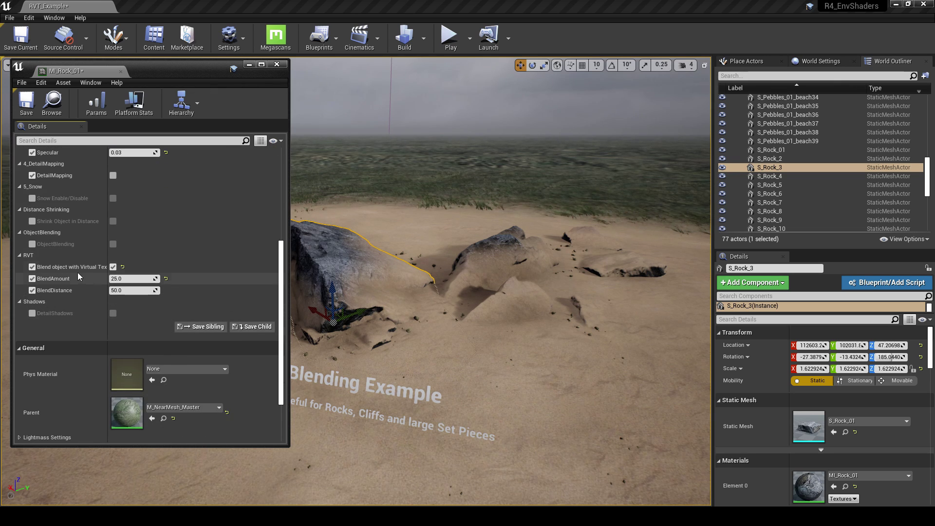
{"action": "left_click_drag", "start_coordinate": [112, 263], "coordinate": [159, 263]}
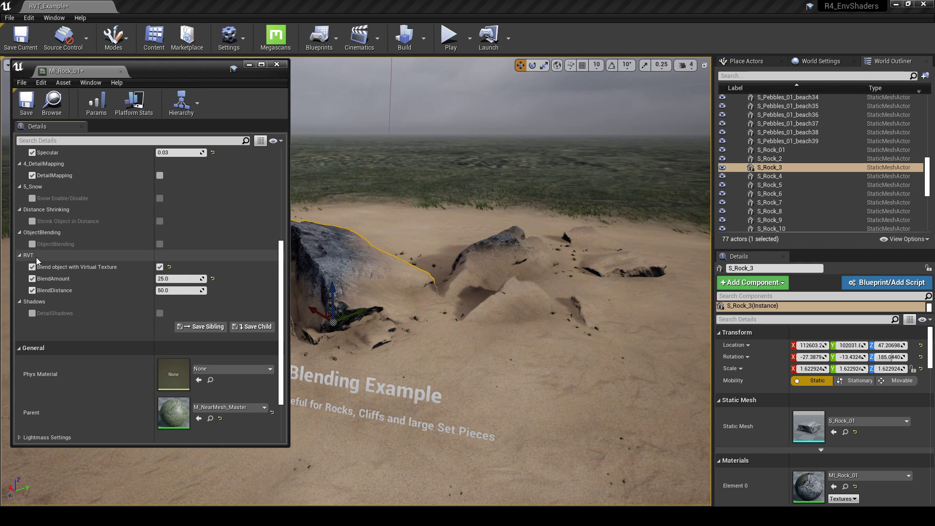
{"action": "mouse_move", "coordinate": [46, 267]}
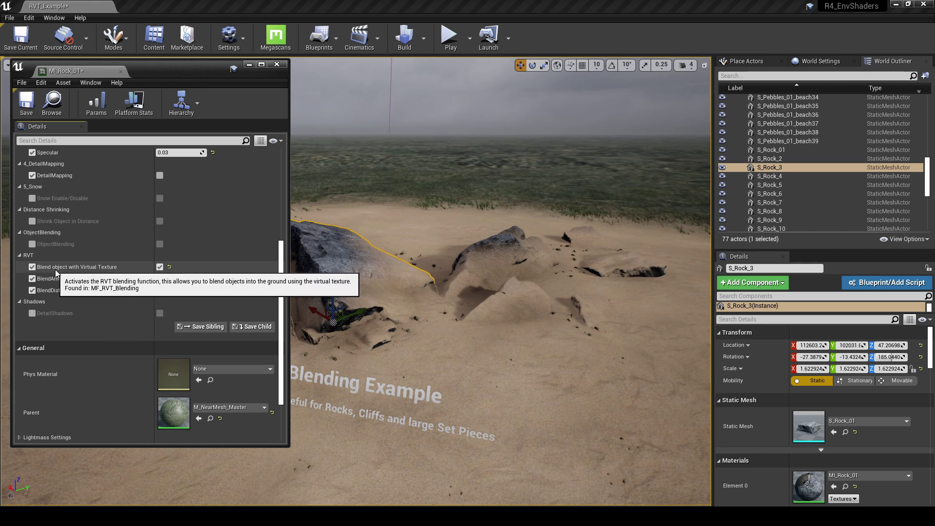
Step: Disable Blend object with Virtual Texture in MI_Rock_01, inspect the unblended rocks up close, and enable the option again
{"action": "right_click_drag", "start_coordinate": [341, 287], "coordinate": [304, 302]}
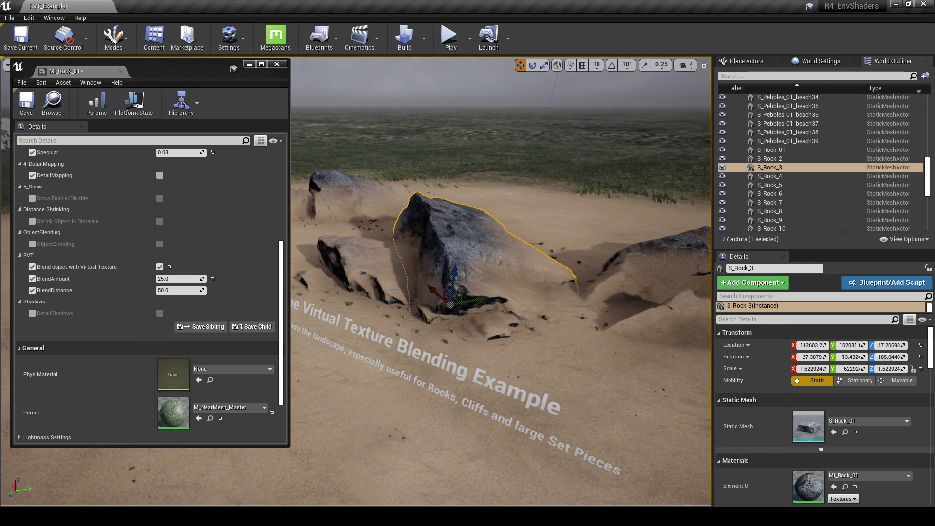
{"action": "left_click", "coordinate": [159, 267]}
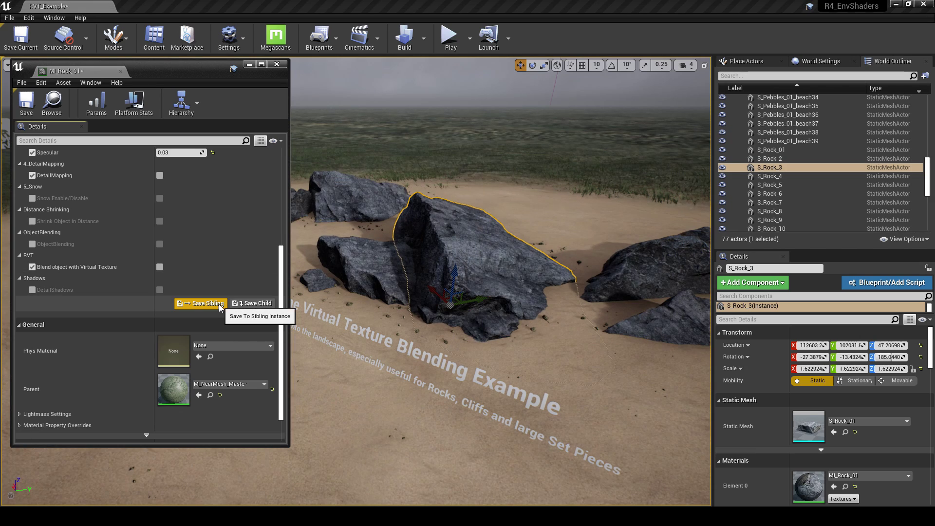
{"action": "key", "text": "d"}
{"action": "mouse_move", "coordinate": [490, 299]}
{"action": "right_mouse_down"}
{"action": "mouse_move", "coordinate": [453, 285]}
{"action": "mouse_move", "coordinate": [441, 300]}
{"action": "mouse_move", "coordinate": [484, 294]}
{"action": "right_mouse_up"}
{"action": "key", "text": "a"}
{"action": "key", "text": "w"}
{"action": "key", "text": "w"}
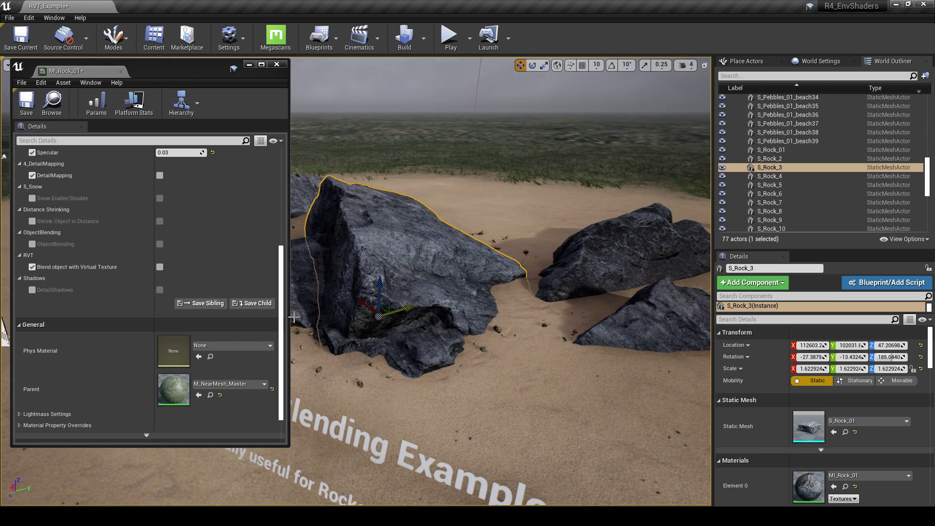
{"action": "left_click", "coordinate": [162, 267]}
{"action": "left_click", "coordinate": [160, 266]}
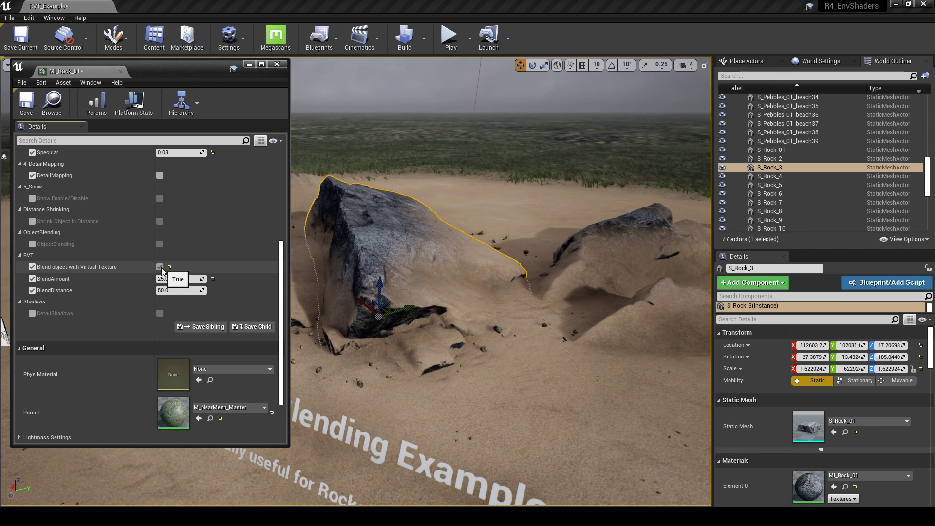
Step: Lower the rock material's BlendAmount to about 16.67 and set BlendDistance to 5, viewing the rocks from farther back
{"action": "mouse_move", "coordinate": [186, 281]}
{"action": "left_mouse_down"}
{"action": "mouse_move", "coordinate": [196, 281]}
{"action": "mouse_move", "coordinate": [181, 281]}
{"action": "left_mouse_up"}
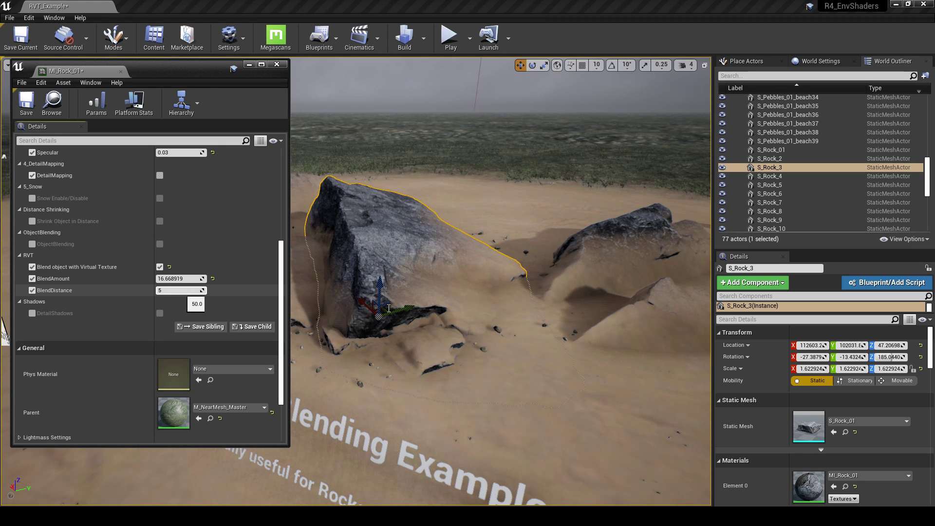
{"action": "key", "text": "Return"}
{"action": "key", "text": "s"}
{"action": "right_click_drag", "start_coordinate": [385, 302], "coordinate": [360, 295]}
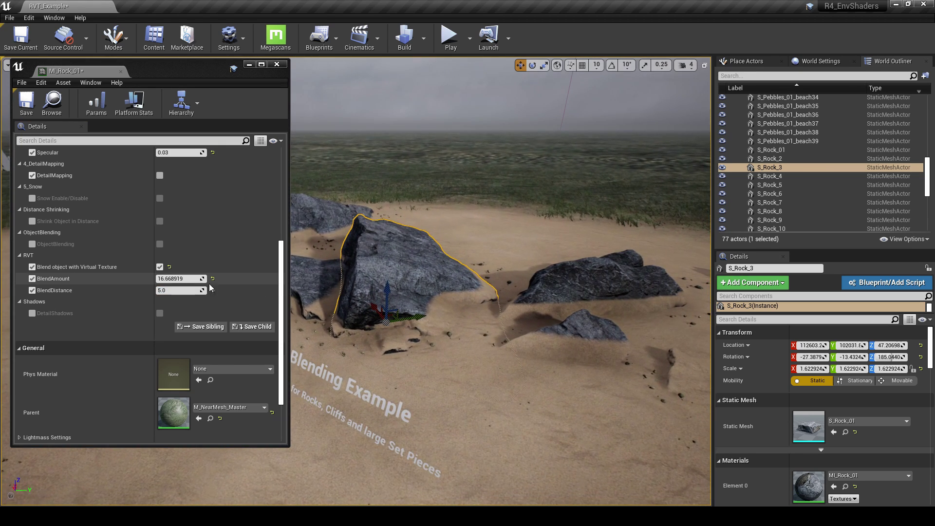
Step: Set BlendAmount to 5, adjust it to about 6.93 with BlendDistance about 5.71, and inspect the rock's blend edge
{"action": "left_click", "coordinate": [188, 279]}
{"action": "type", "text": "5"}
{"action": "key", "text": "Return"}
{"action": "mouse_move", "coordinate": [191, 281]}
{"action": "left_mouse_down"}
{"action": "mouse_move", "coordinate": [207, 282]}
{"action": "mouse_move", "coordinate": [184, 281]}
{"action": "mouse_move", "coordinate": [195, 281]}
{"action": "mouse_move", "coordinate": [186, 291]}
{"action": "left_mouse_up"}
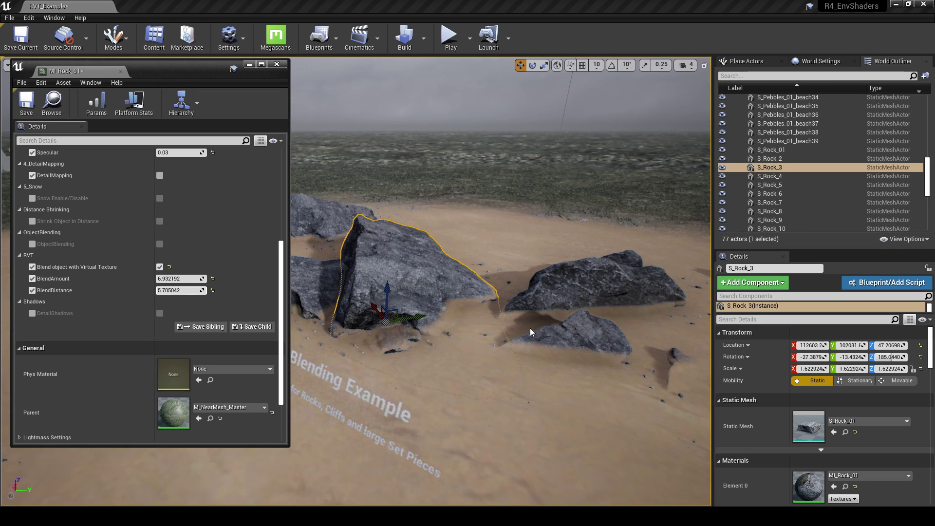
{"action": "right_click_drag", "start_coordinate": [487, 302], "coordinate": [507, 302]}
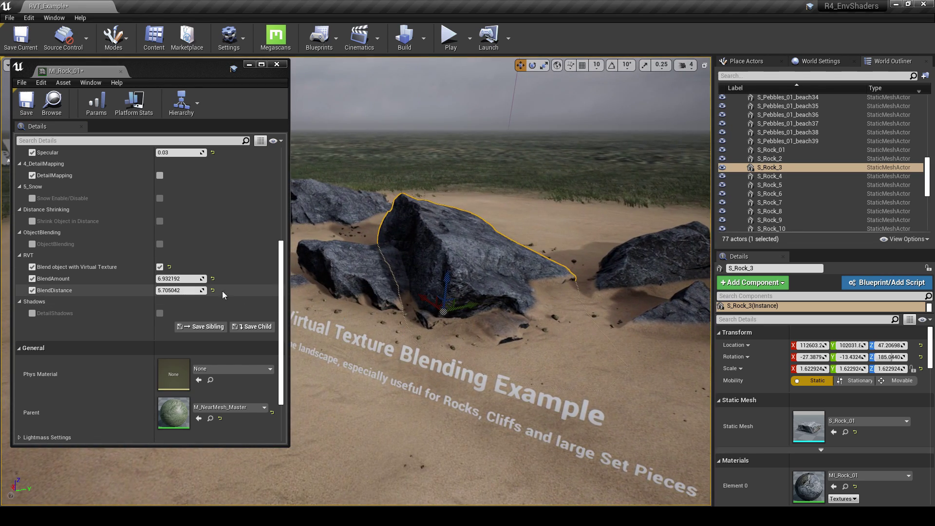
Step: Set BlendDistance to 25, raise BlendAmount to about 215.6, and inspect the sand coverage on the rocks
{"action": "left_click_drag", "start_coordinate": [188, 279], "coordinate": [200, 279]}
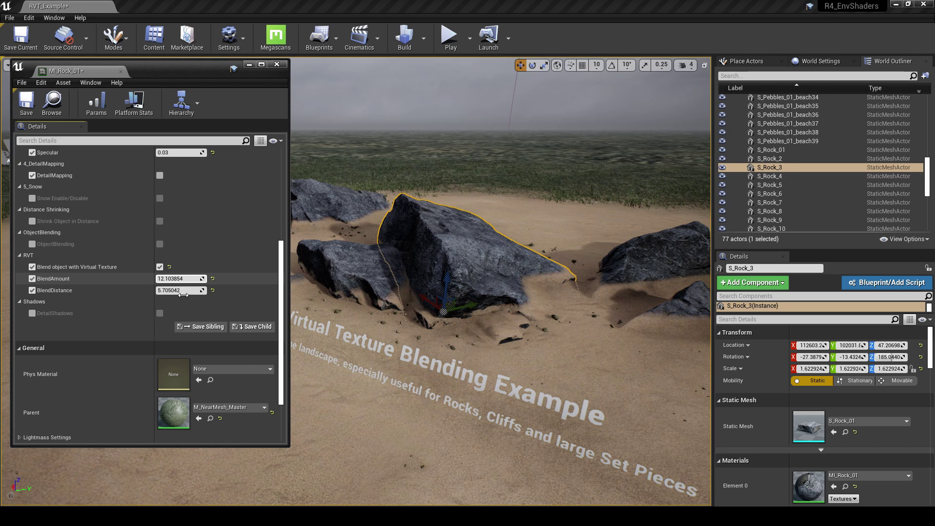
{"action": "type", "text": "25"}
{"action": "key", "text": "Return"}
{"action": "left_click_drag", "start_coordinate": [202, 279], "coordinate": [253, 279]}
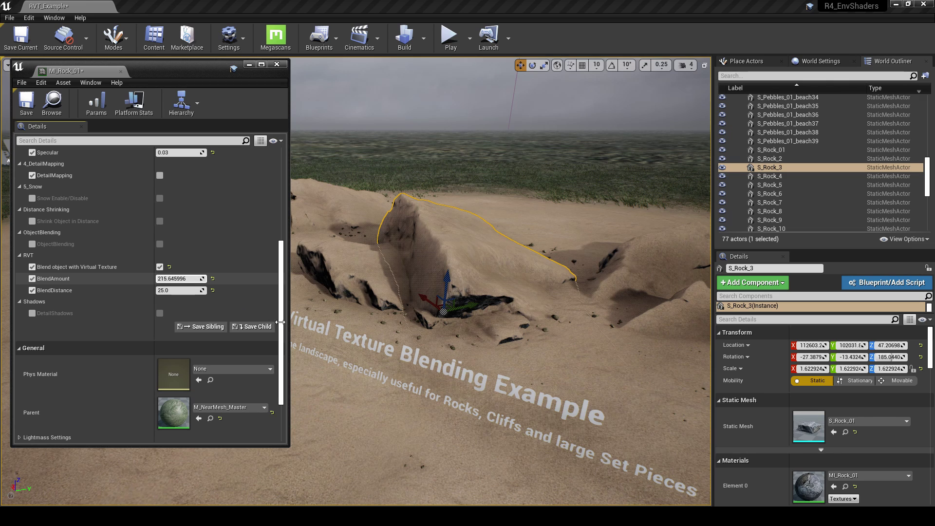
{"action": "right_click_drag", "start_coordinate": [505, 342], "coordinate": [587, 340]}
{"action": "right_click_drag", "start_coordinate": [425, 262], "coordinate": [433, 262]}
{"action": "right_click_drag", "start_coordinate": [377, 311], "coordinate": [351, 313]}
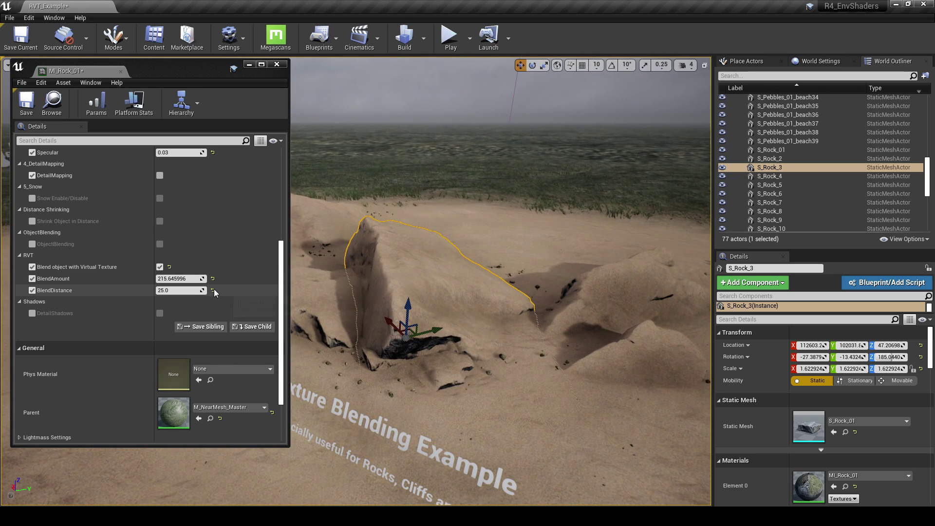
Step: Reset BlendDistance and BlendAmount to their defaults, reduce BlendAmount to about 5.56, and deselect the rock
{"action": "left_click", "coordinate": [213, 291]}
{"action": "left_click", "coordinate": [213, 279]}
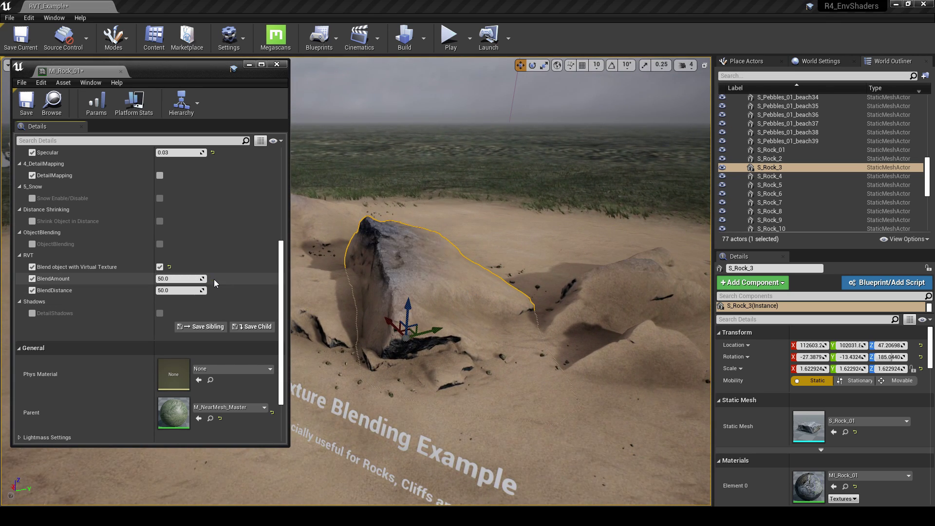
{"action": "left_click_drag", "start_coordinate": [196, 280], "coordinate": [165, 279]}
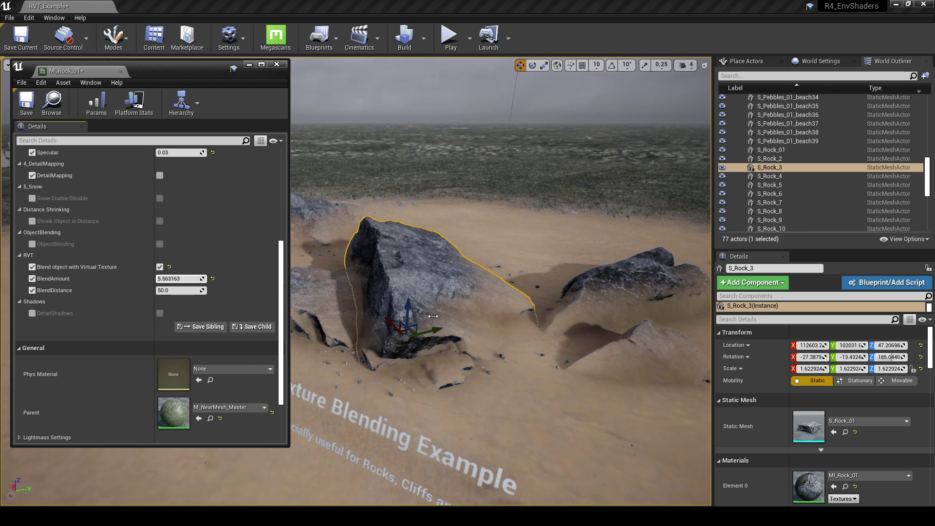
{"action": "key", "text": "s"}
{"action": "right_click_drag", "start_coordinate": [472, 315], "coordinate": [473, 303]}
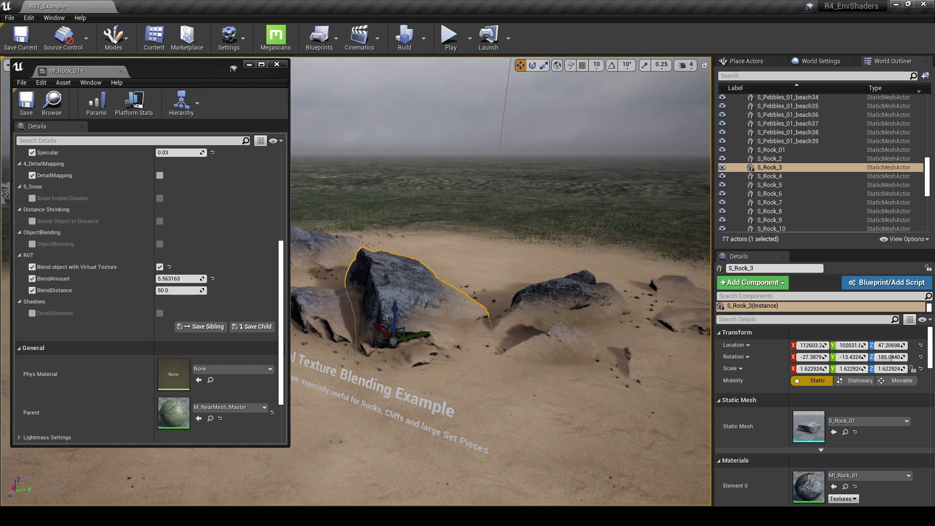
{"action": "key", "text": "Escape"}
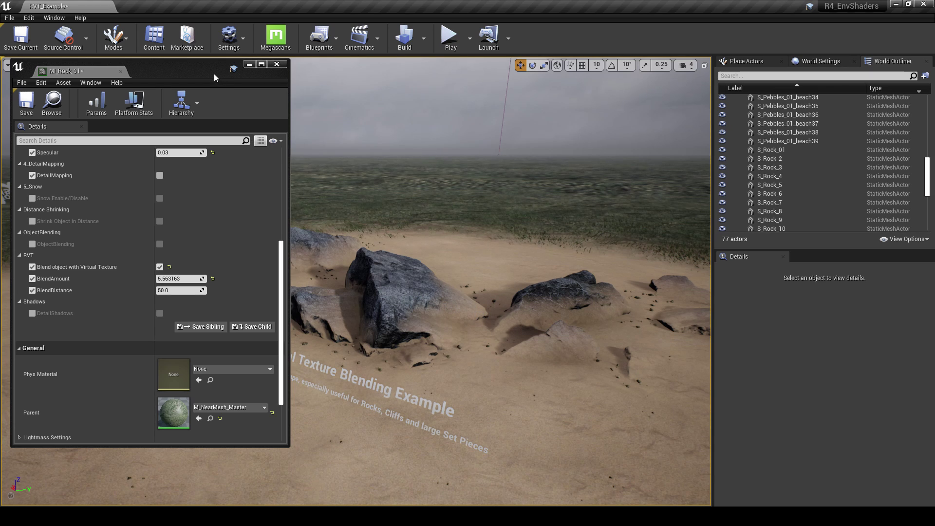
Step: Open the parent material M_NearMesh_Master from MI_Rock_01 and widen the editor window to show its graph's output nodes
{"action": "scroll", "coordinate": [220, 257], "scroll_direction": "down", "scroll_amount": 1}
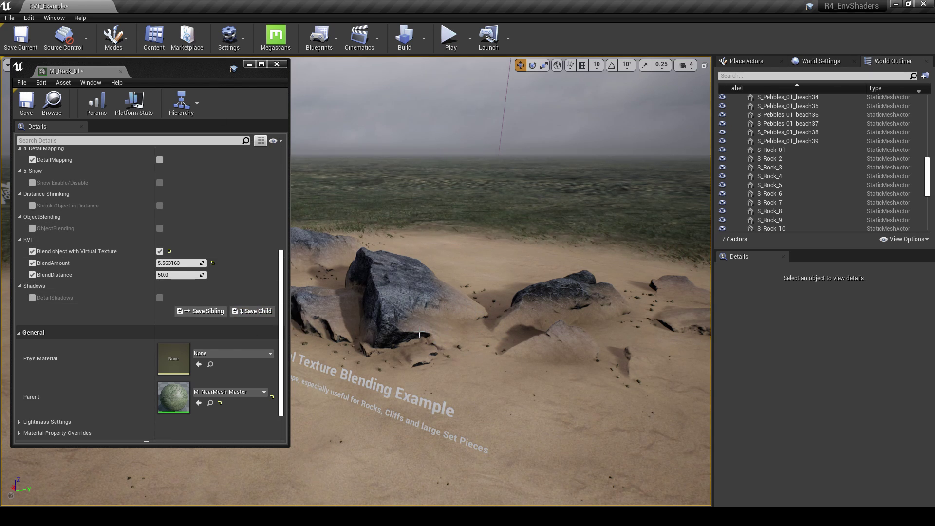
{"action": "left_click", "coordinate": [210, 403]}
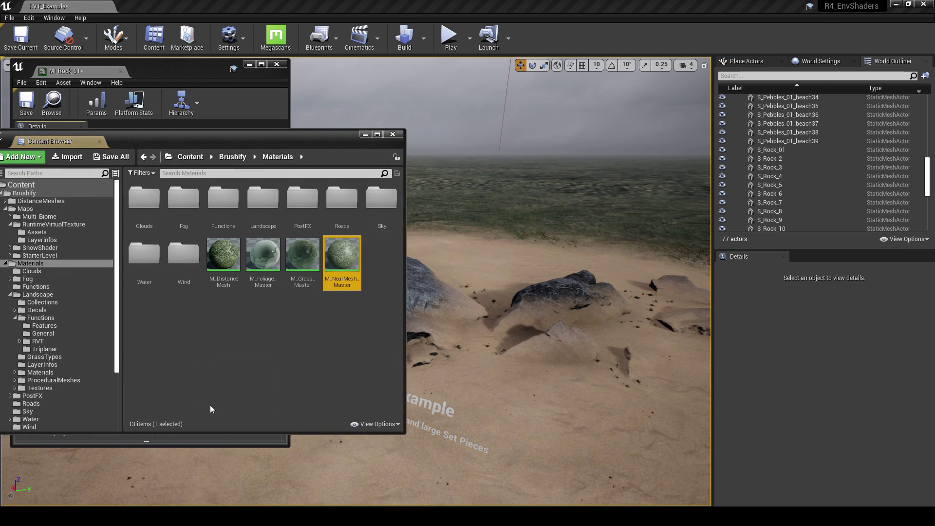
{"action": "double_click", "coordinate": [342, 254]}
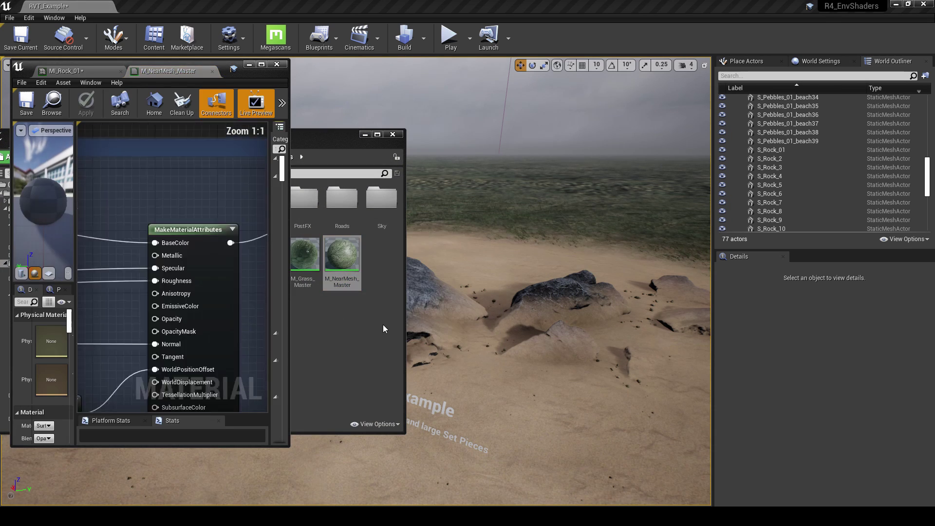
{"action": "left_click", "coordinate": [366, 135]}
{"action": "left_click_drag", "start_coordinate": [291, 160], "coordinate": [593, 185]}
{"action": "scroll", "coordinate": [368, 291], "scroll_direction": "down", "scroll_amount": 1}
{"action": "right_click_drag", "start_coordinate": [367, 290], "coordinate": [511, 229]}
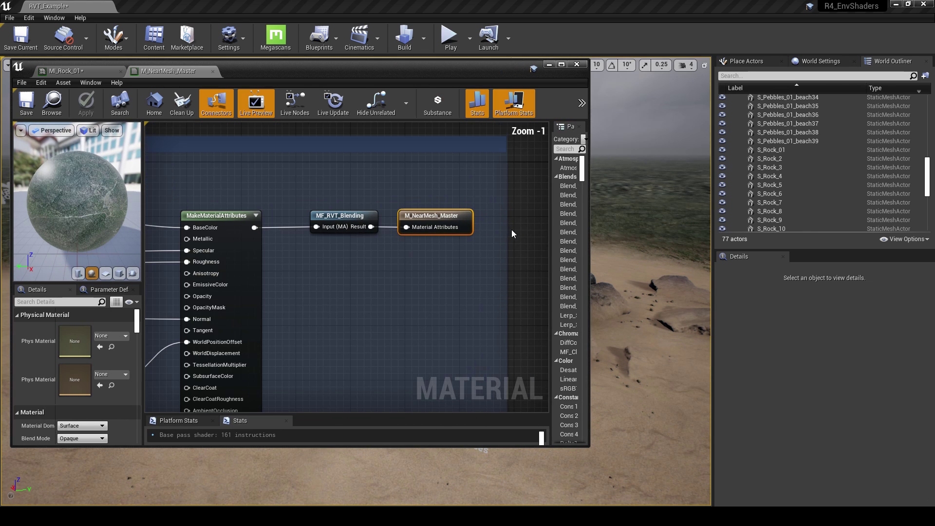
Step: Examine the MF_BaseTextures, MF_DetailMapping, MF_BiomeEffects and MF_PBR function nodes in the near mesh master material graph
{"action": "scroll", "coordinate": [461, 265], "scroll_direction": "down", "scroll_amount": 4}
{"action": "mouse_move", "coordinate": [421, 285]}
{"action": "right_mouse_down"}
{"action": "mouse_move", "coordinate": [482, 267]}
{"action": "mouse_move", "coordinate": [375, 285]}
{"action": "mouse_move", "coordinate": [506, 267]}
{"action": "mouse_move", "coordinate": [613, 273]}
{"action": "right_mouse_up"}
{"action": "scroll", "coordinate": [475, 267], "scroll_direction": "up", "scroll_amount": 2}
{"action": "right_click_drag", "start_coordinate": [298, 266], "coordinate": [475, 285]}
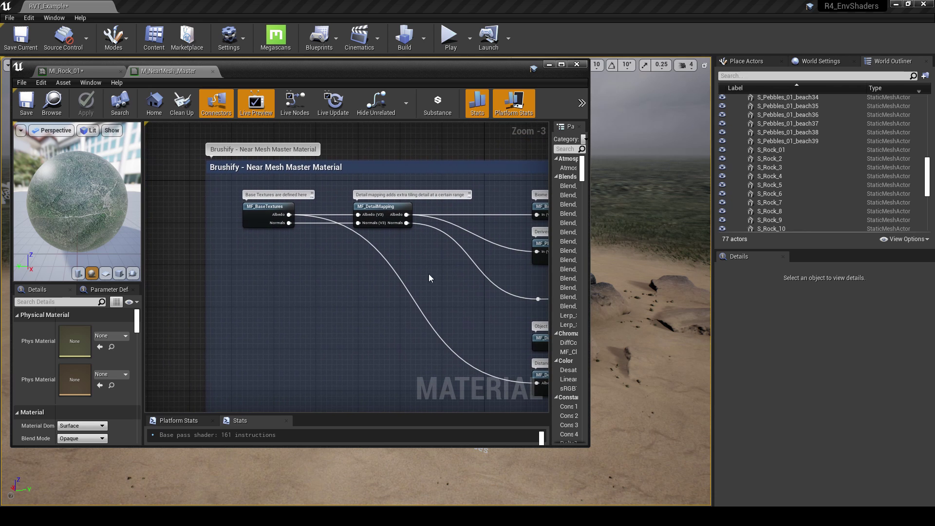
{"action": "left_click", "coordinate": [272, 222]}
{"action": "mouse_move", "coordinate": [391, 215]}
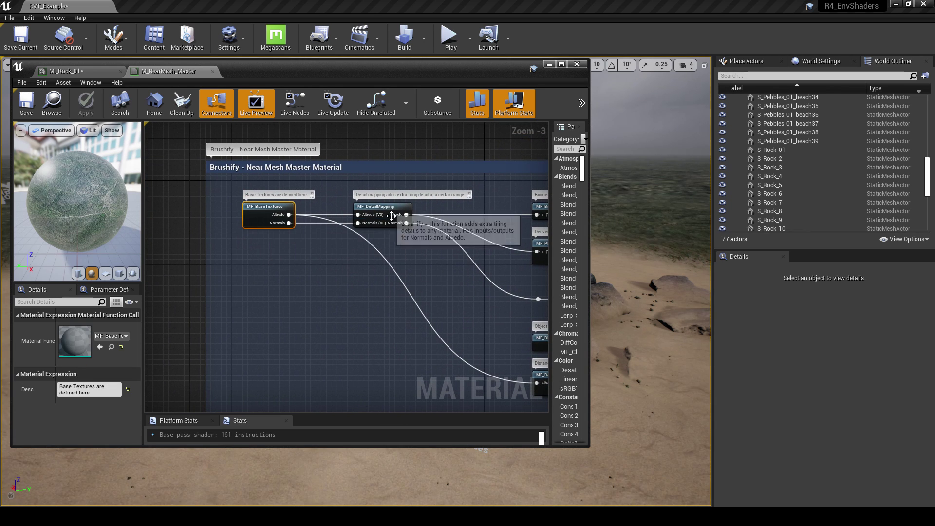
{"action": "right_click_drag", "start_coordinate": [391, 215], "coordinate": [315, 239]}
{"action": "right_click_drag", "start_coordinate": [425, 250], "coordinate": [392, 249]}
{"action": "scroll", "coordinate": [349, 203], "scroll_direction": "up", "scroll_amount": 3}
{"action": "mouse_move", "coordinate": [349, 203]}
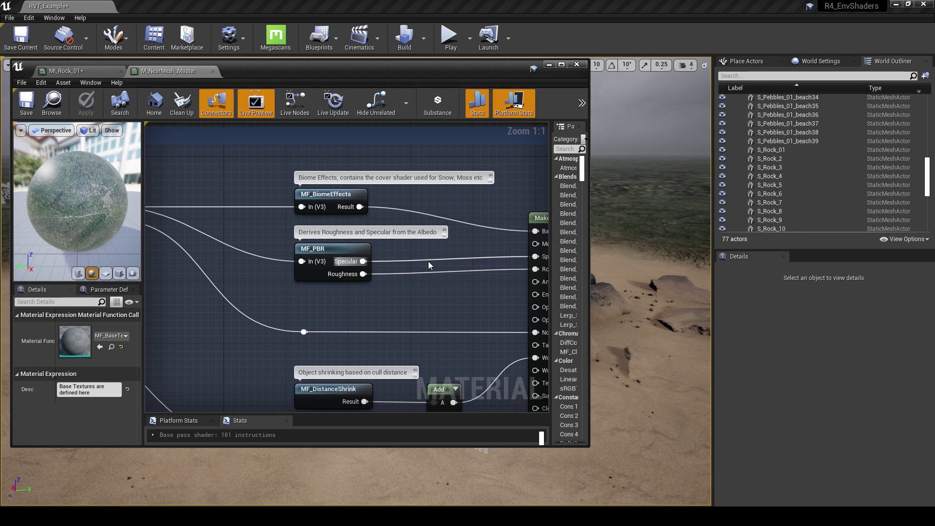
Step: Examine the MF_DistanceShrink, MF_DetailShadows and MF_ObjectBlending nodes and follow their connections through MakeMaterialAttributes to the material output
{"action": "scroll", "coordinate": [428, 265], "scroll_direction": "down", "scroll_amount": 2}
{"action": "mouse_move", "coordinate": [362, 275]}
{"action": "right_mouse_down"}
{"action": "mouse_move", "coordinate": [355, 235]}
{"action": "mouse_move", "coordinate": [319, 210]}
{"action": "mouse_move", "coordinate": [322, 226]}
{"action": "right_mouse_up"}
{"action": "mouse_move", "coordinate": [273, 279]}
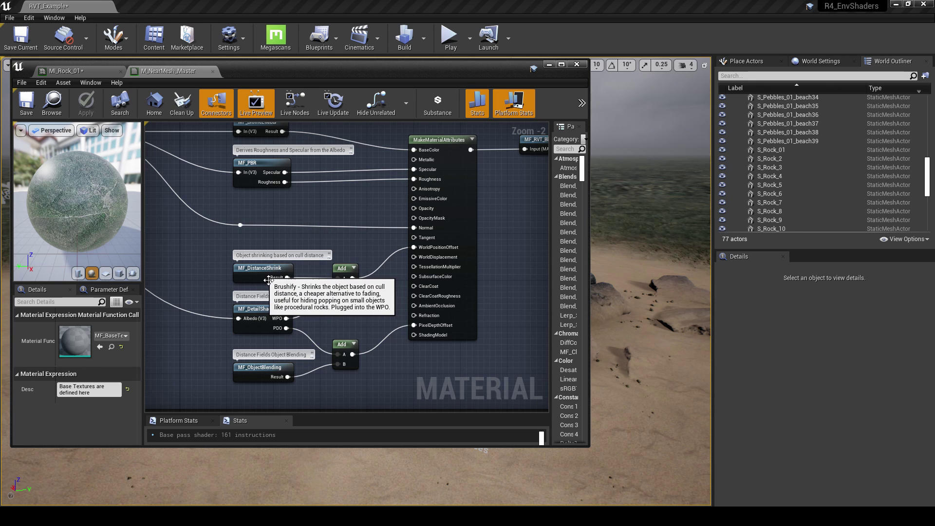
{"action": "right_click_drag", "start_coordinate": [303, 286], "coordinate": [312, 263]}
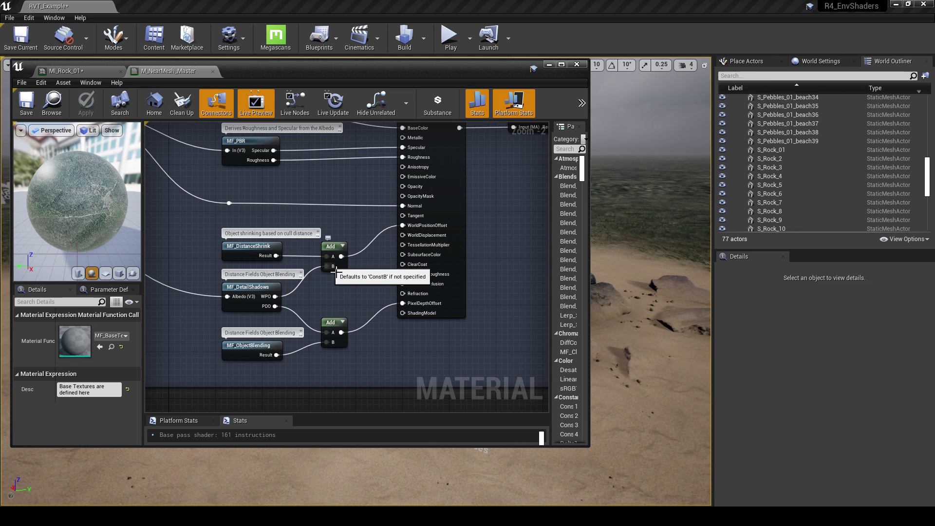
{"action": "right_click_drag", "start_coordinate": [367, 289], "coordinate": [334, 313]}
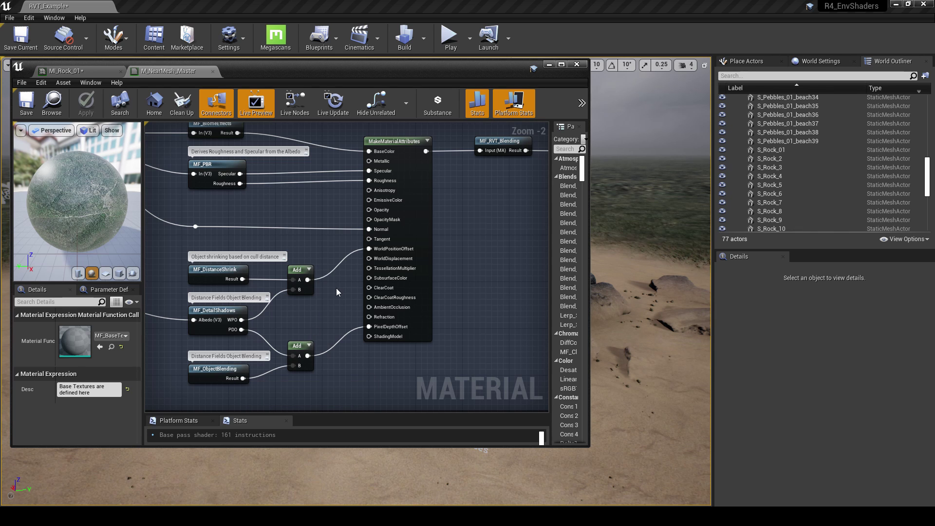
{"action": "mouse_move", "coordinate": [337, 288]}
{"action": "right_mouse_down"}
{"action": "mouse_move", "coordinate": [316, 313]}
{"action": "mouse_move", "coordinate": [173, 337]}
{"action": "right_mouse_up"}
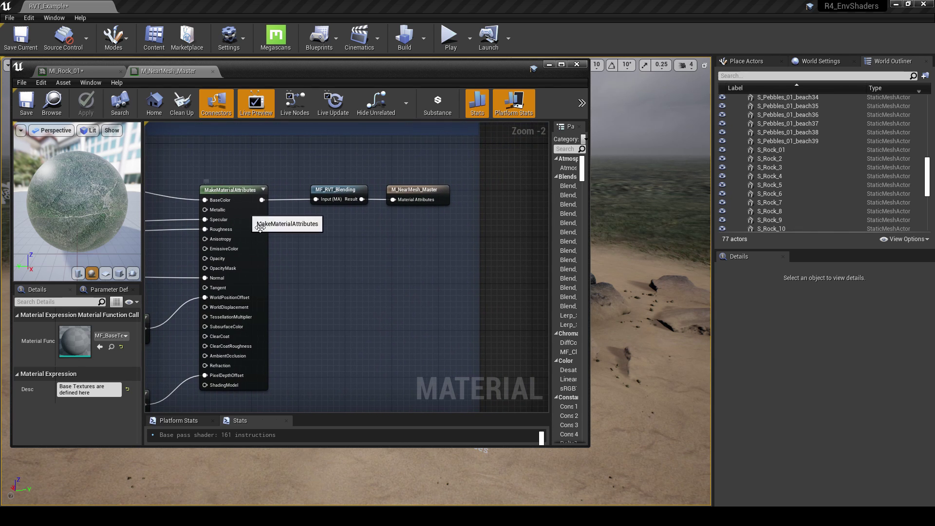
{"action": "right_click_drag", "start_coordinate": [252, 220], "coordinate": [331, 216]}
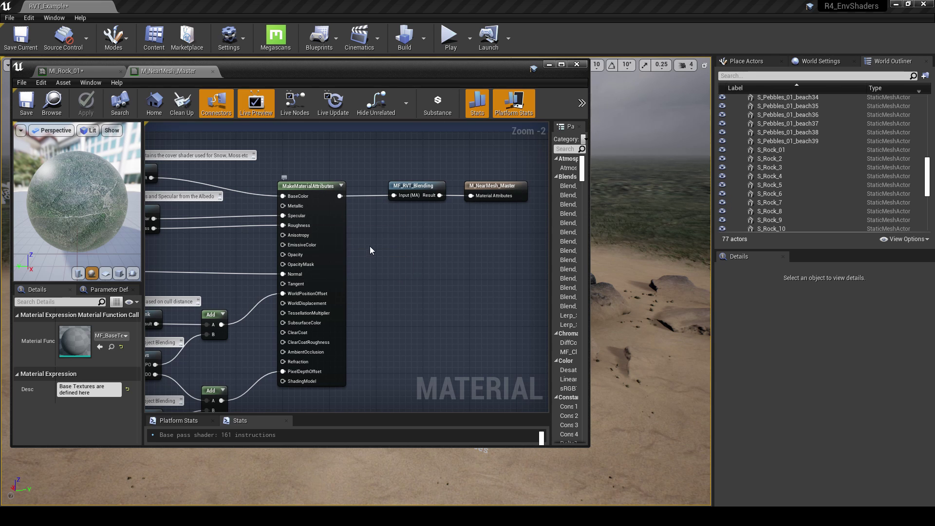
Step: Open the MF_RVT_Blending material function from the master material graph and bring its whole node network into view
{"action": "scroll", "coordinate": [341, 256], "scroll_direction": "up", "scroll_amount": 3}
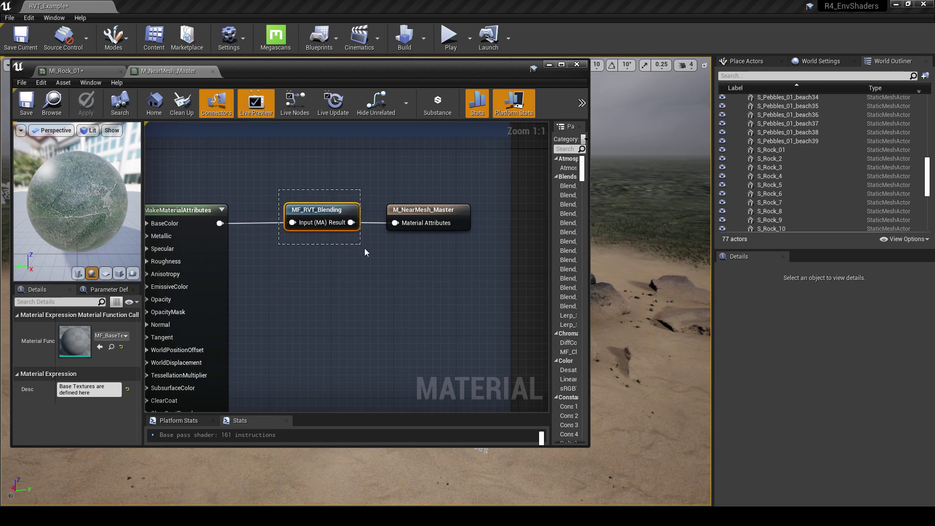
{"action": "left_click_drag", "start_coordinate": [365, 249], "coordinate": [364, 251]}
{"action": "double_click", "coordinate": [337, 211]}
{"action": "scroll", "coordinate": [414, 264], "scroll_direction": "down", "scroll_amount": 7}
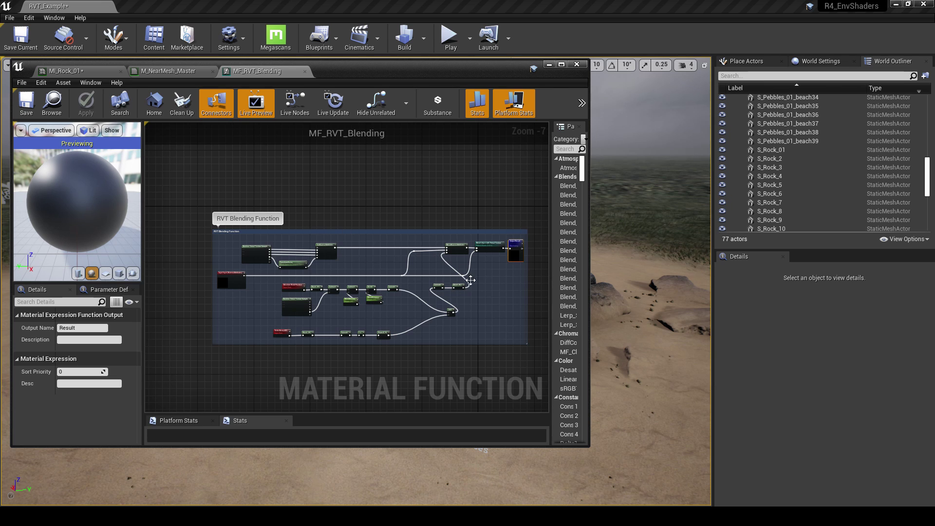
Step: Return to the M_NearMesh_Master graph and examine how MakeMaterialAttributes feeds MF_RVT_Blending ahead of the material output
{"action": "left_click", "coordinate": [186, 72]}
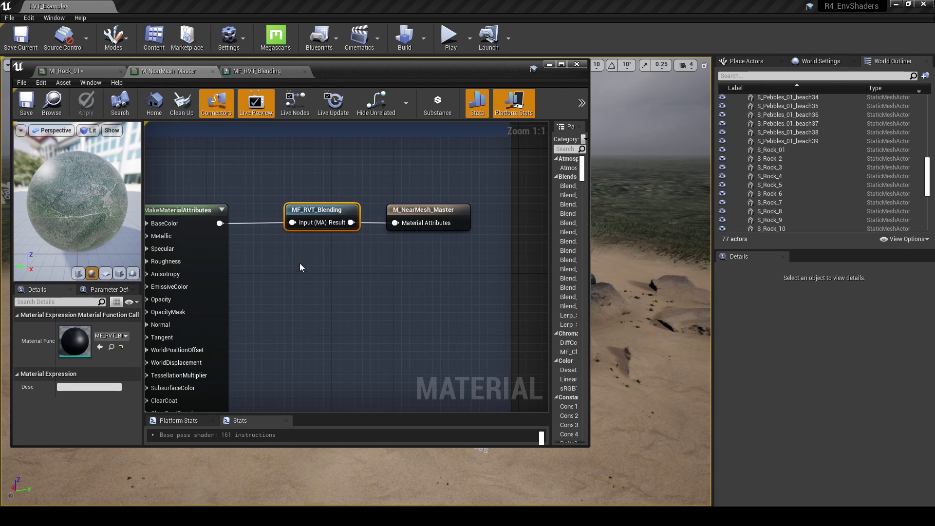
{"action": "left_click", "coordinate": [285, 290]}
{"action": "right_click_drag", "start_coordinate": [285, 290], "coordinate": [394, 238]}
{"action": "scroll", "coordinate": [393, 239], "scroll_direction": "down", "scroll_amount": 1}
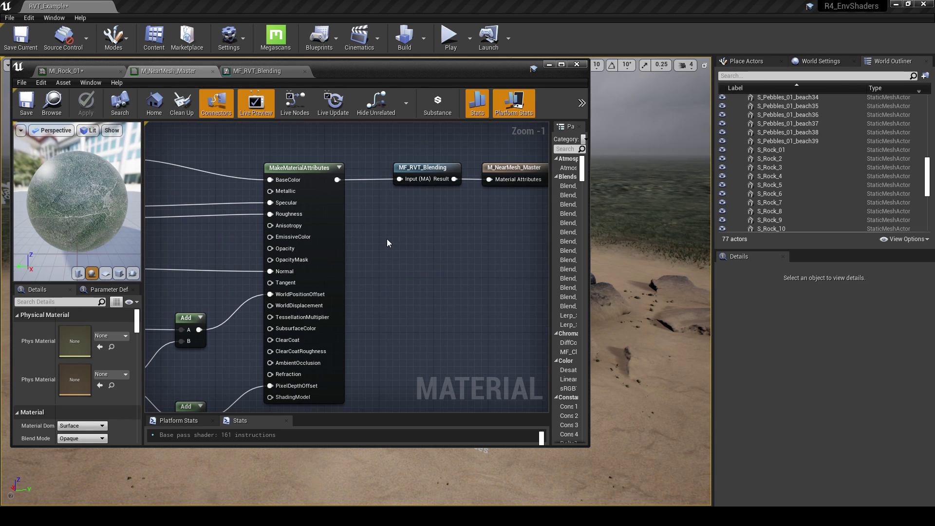
{"action": "right_click_drag", "start_coordinate": [392, 238], "coordinate": [372, 233]}
{"action": "scroll", "coordinate": [307, 202], "scroll_direction": "down", "scroll_amount": 1}
{"action": "left_click_drag", "start_coordinate": [234, 150], "coordinate": [344, 276]}
{"action": "left_click_drag", "start_coordinate": [425, 385], "coordinate": [426, 384]}
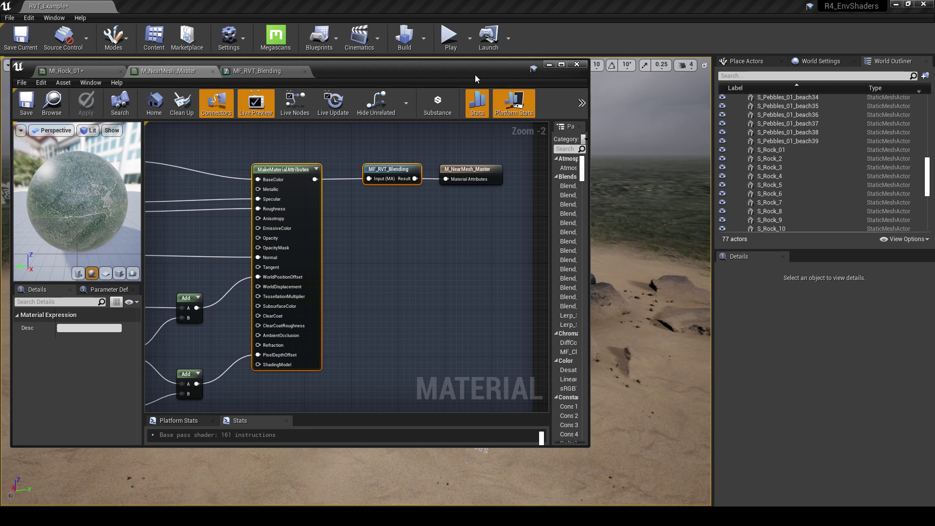
Step: Move the material editor out of the way and open the Icelandic_Weathered_Lava_Spire folder within Megascans 3D_Assets in the project content
{"action": "left_click_drag", "start_coordinate": [472, 74], "coordinate": [0, 129]}
{"action": "right_click_drag", "start_coordinate": [358, 246], "coordinate": [372, 260]}
{"action": "key", "text": "w"}
{"action": "left_click", "coordinate": [155, 47]}
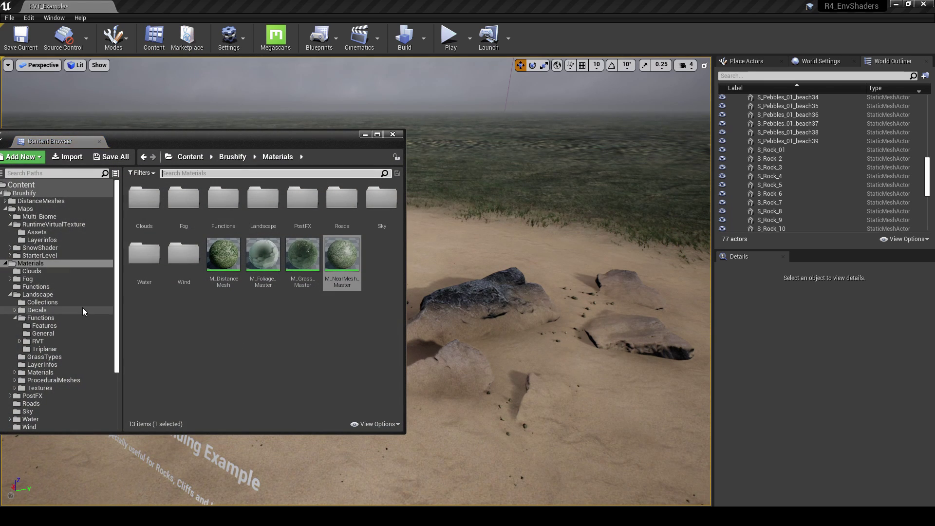
{"action": "scroll", "coordinate": [83, 306], "scroll_direction": "down", "scroll_amount": 3}
{"action": "left_click", "coordinate": [55, 378]}
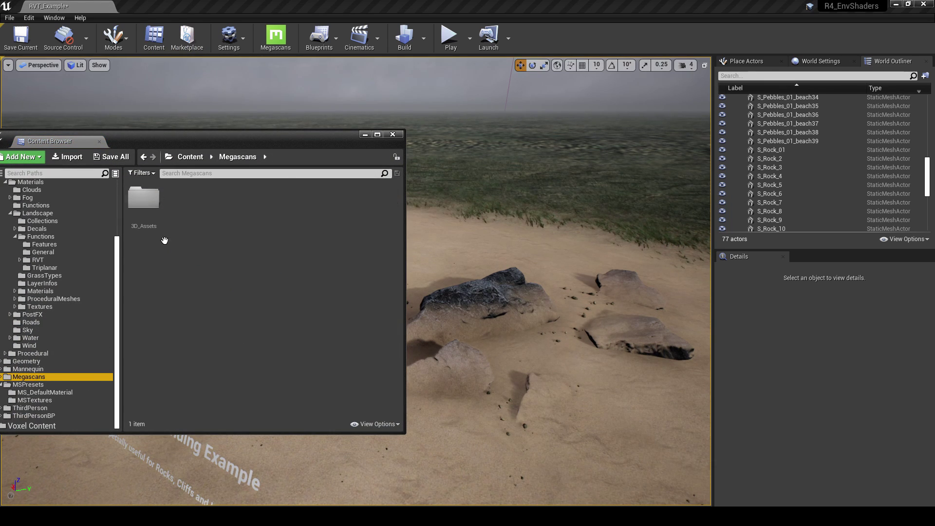
{"action": "left_click_drag", "start_coordinate": [409, 274], "coordinate": [255, 274]}
{"action": "double_click", "coordinate": [97, 215]}
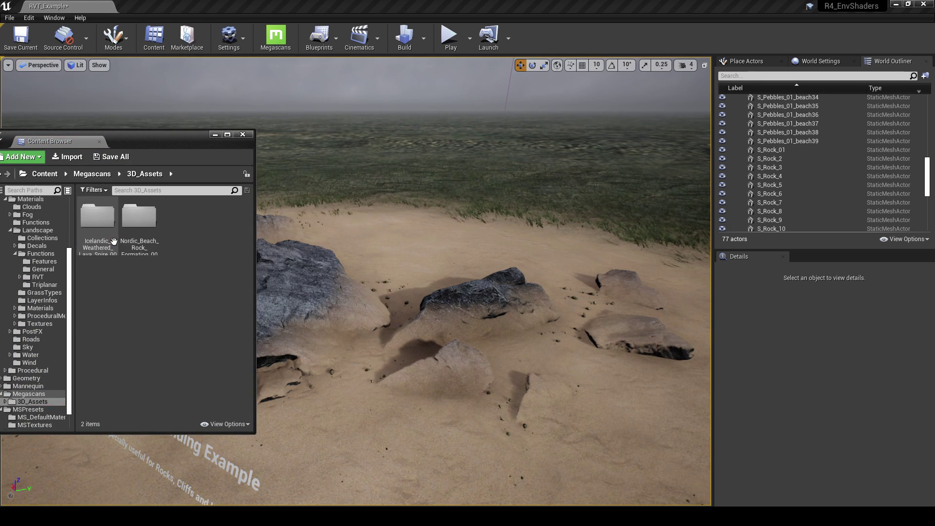
{"action": "double_click", "coordinate": [99, 229]}
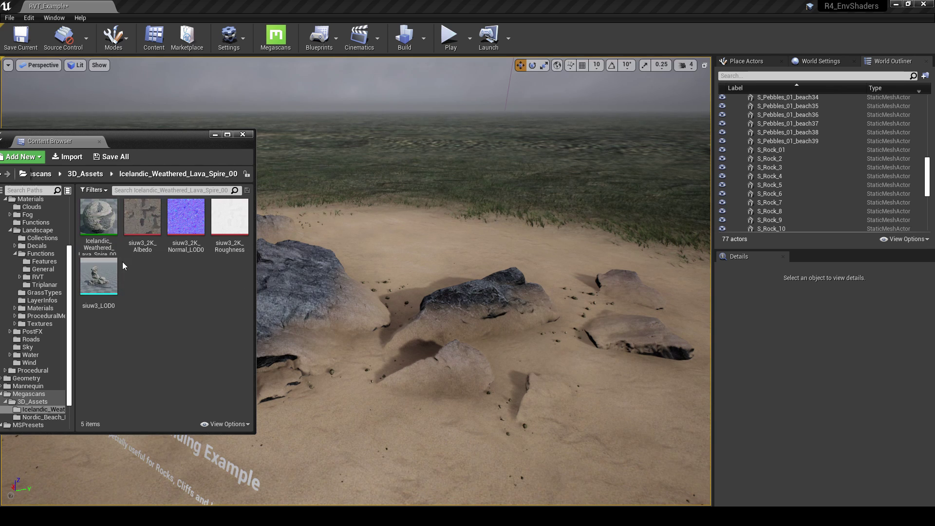
Step: Place the siuw3_LOD0 lava spire mesh on the sand near the rocks and rotate it to about -103° around Z
{"action": "right_click_drag", "start_coordinate": [418, 306], "coordinate": [400, 294]}
{"action": "left_click_drag", "start_coordinate": [163, 144], "coordinate": [187, 135]}
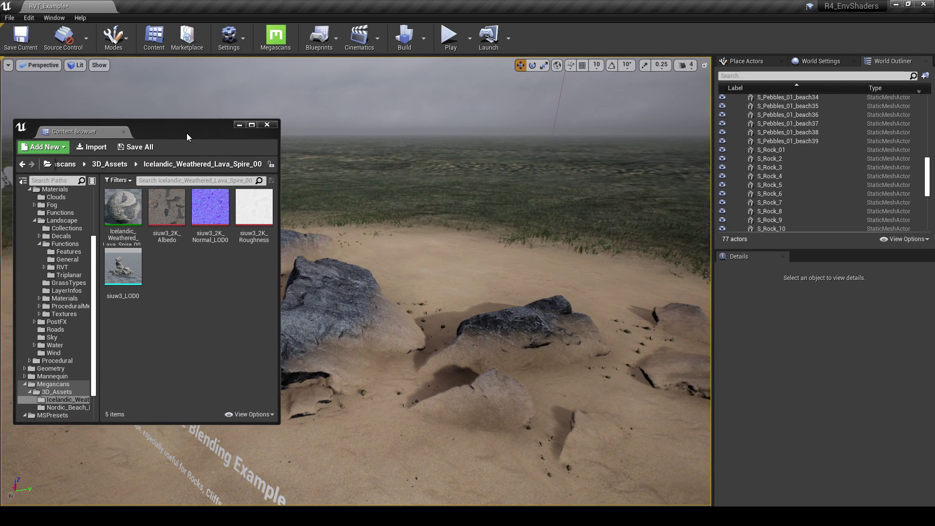
{"action": "left_click_drag", "start_coordinate": [113, 290], "coordinate": [380, 264]}
{"action": "right_click_drag", "start_coordinate": [380, 264], "coordinate": [419, 261]}
{"action": "left_click_drag", "start_coordinate": [408, 294], "coordinate": [399, 292]}
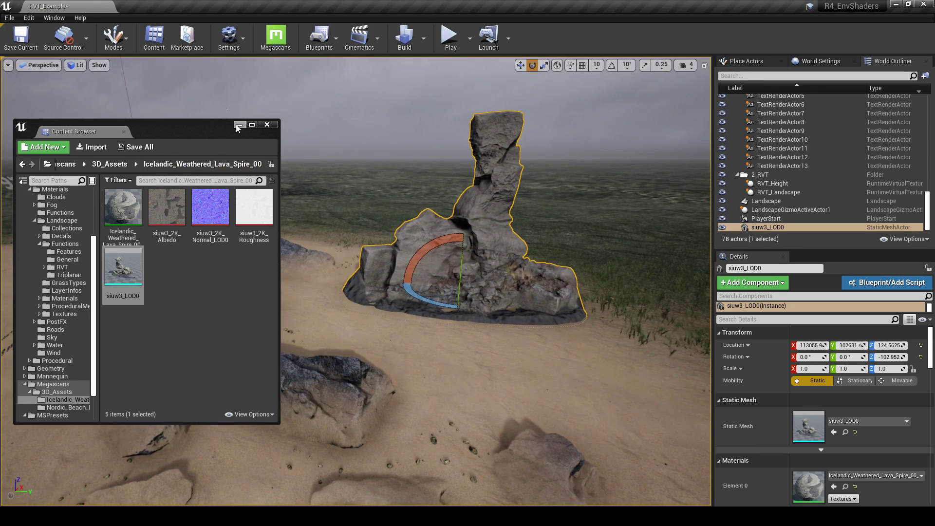
Step: Move the lava spire to about X 112960, Y 102578, Z 110 so its base sinks into the sand
{"action": "left_click", "coordinate": [237, 126]}
{"action": "key", "text": "w"}
{"action": "mouse_move", "coordinate": [402, 286]}
{"action": "right_mouse_down"}
{"action": "mouse_move", "coordinate": [415, 279]}
{"action": "mouse_move", "coordinate": [390, 298]}
{"action": "right_mouse_up"}
{"action": "key", "text": "s"}
{"action": "left_click_drag", "start_coordinate": [424, 282], "coordinate": [399, 293]}
{"action": "right_click_drag", "start_coordinate": [401, 294], "coordinate": [373, 278]}
{"action": "key", "text": "d"}
{"action": "left_click_drag", "start_coordinate": [318, 298], "coordinate": [316, 307]}
{"action": "key", "text": "a"}
{"action": "right_click_drag", "start_coordinate": [337, 353], "coordinate": [368, 367]}
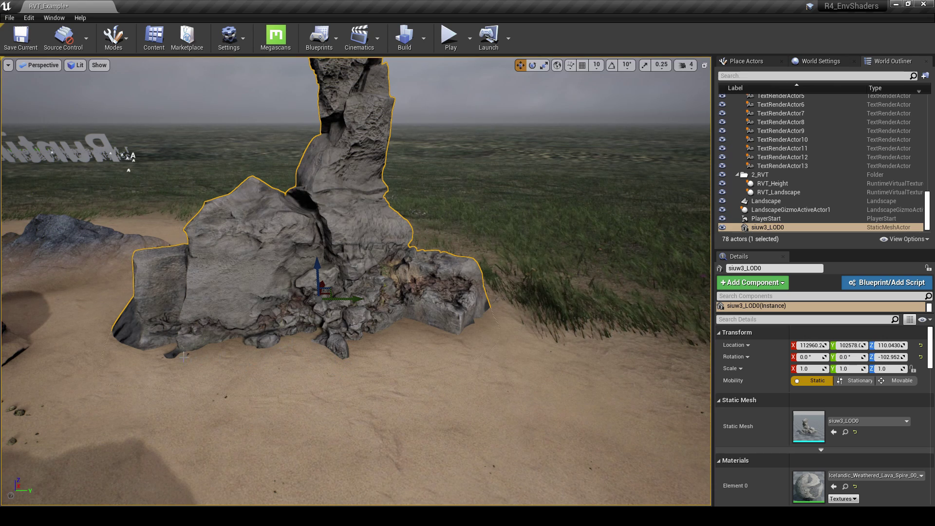
{"action": "key", "text": "s"}
{"action": "right_click_drag", "start_coordinate": [354, 361], "coordinate": [346, 340]}
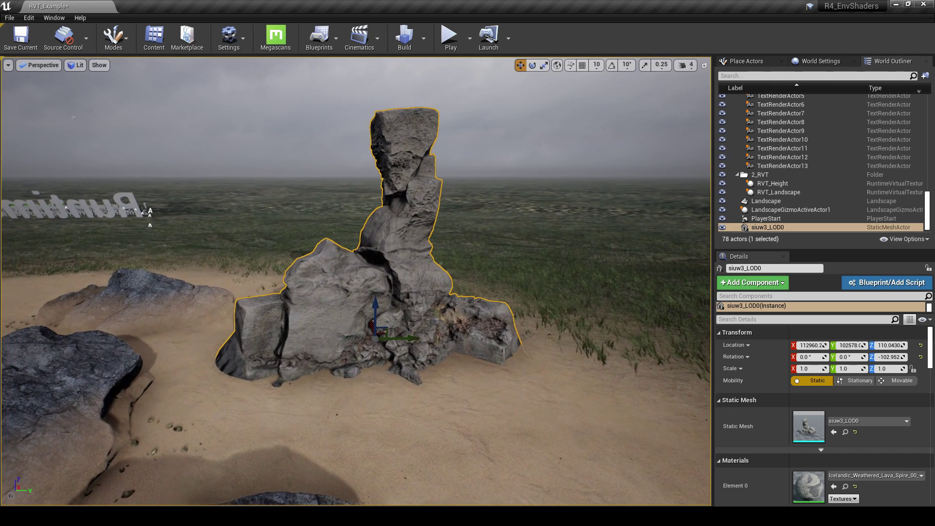
Step: Open the lava spire's material instance and review its texture, surface and parent material settings
{"action": "left_click", "coordinate": [844, 486]}
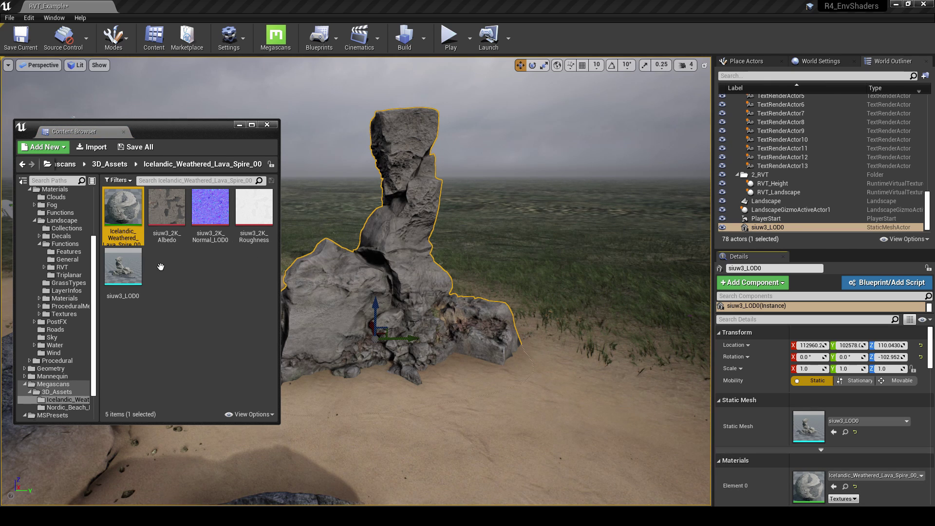
{"action": "right_click", "coordinate": [332, 273]}
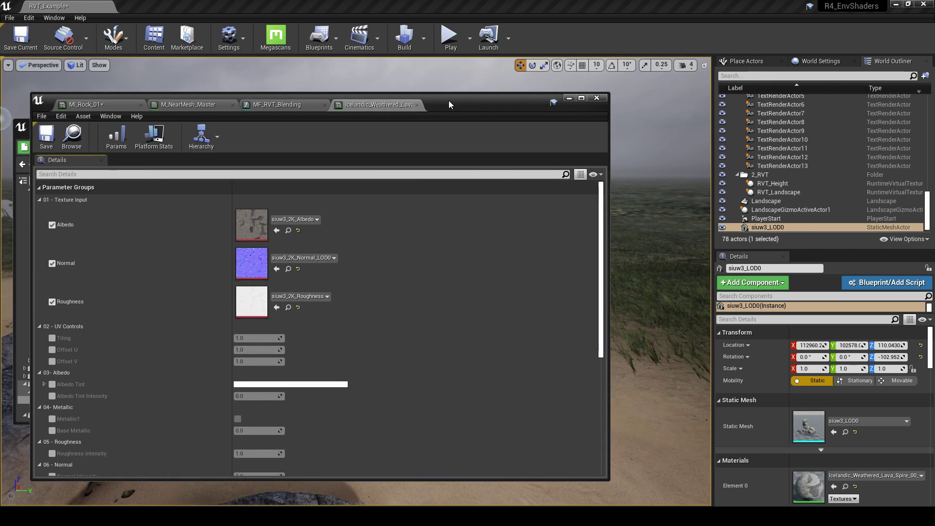
{"action": "left_click_drag", "start_coordinate": [449, 100], "coordinate": [445, 84]}
{"action": "left_click_drag", "start_coordinate": [610, 212], "coordinate": [429, 237]}
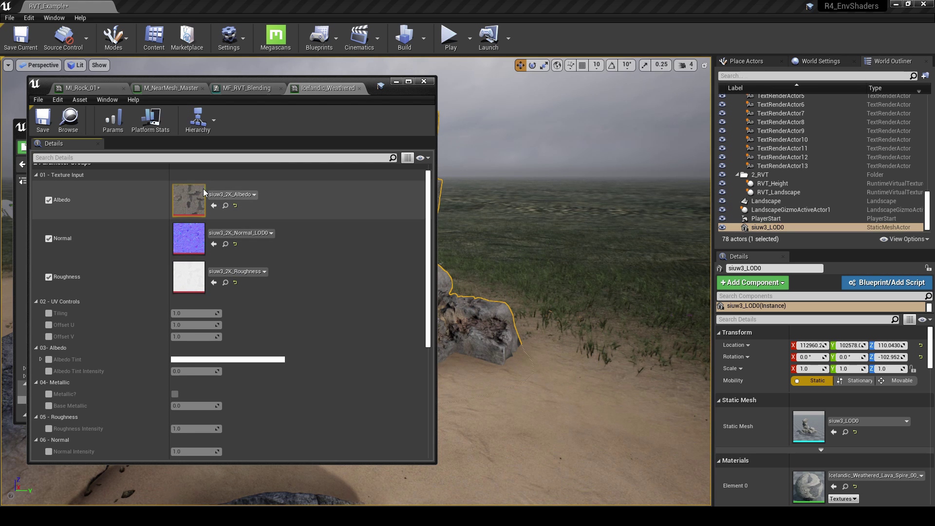
{"action": "scroll", "coordinate": [243, 281], "scroll_direction": "down", "scroll_amount": 1}
{"action": "scroll", "coordinate": [240, 285], "scroll_direction": "down", "scroll_amount": 6}
{"action": "scroll", "coordinate": [236, 332], "scroll_direction": "down", "scroll_amount": 2}
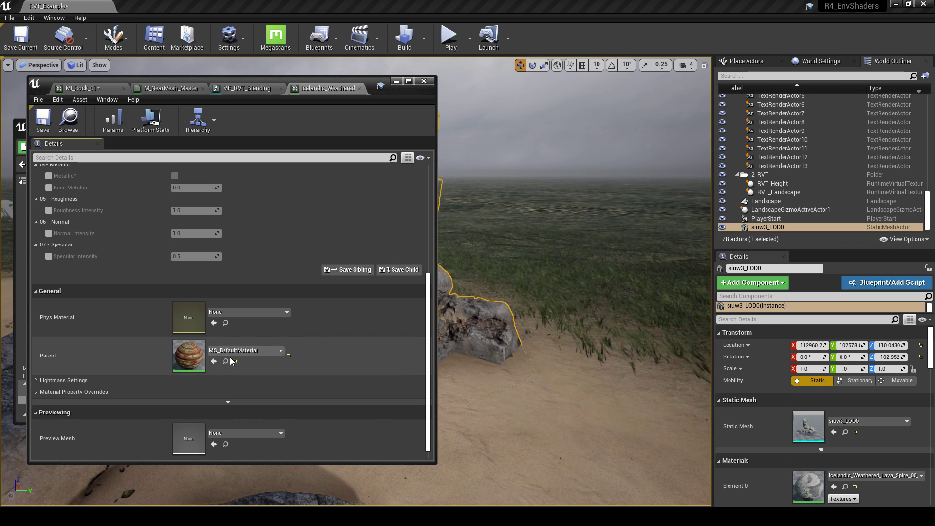
Step: Open the instance's parent material MS_DefaultMaterial and enlarge the editor window to show its node graph
{"action": "left_click", "coordinate": [226, 361]}
{"action": "double_click", "coordinate": [126, 215]}
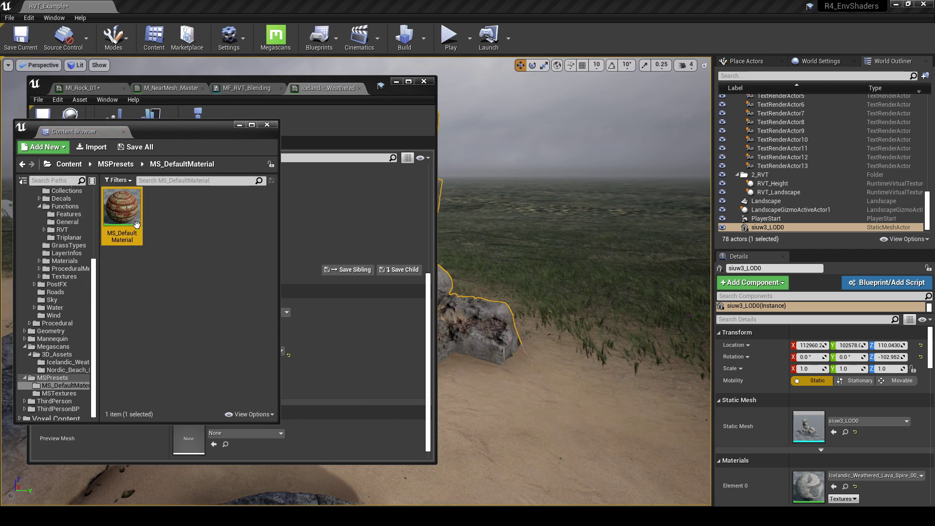
{"action": "scroll", "coordinate": [220, 249], "scroll_direction": "down", "scroll_amount": 6}
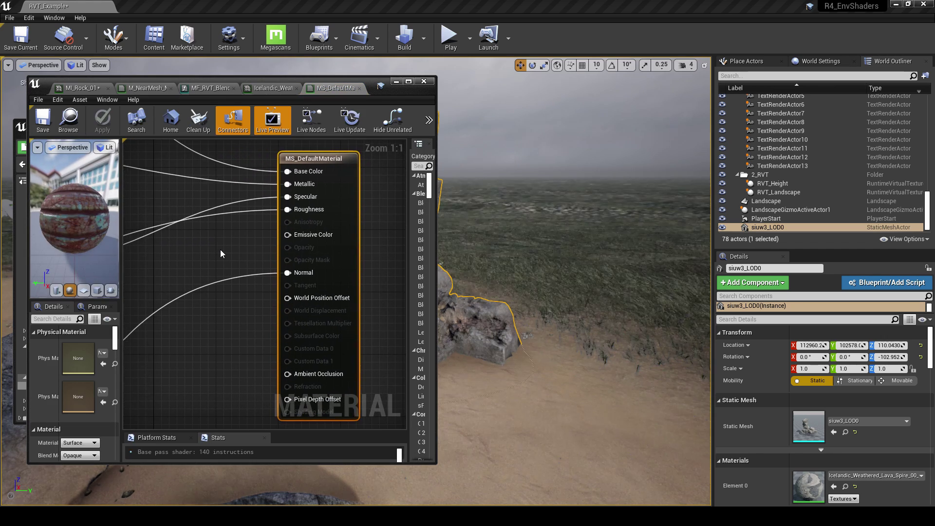
{"action": "left_click_drag", "start_coordinate": [350, 88], "coordinate": [314, 90]}
{"action": "left_click_drag", "start_coordinate": [403, 95], "coordinate": [389, 35]}
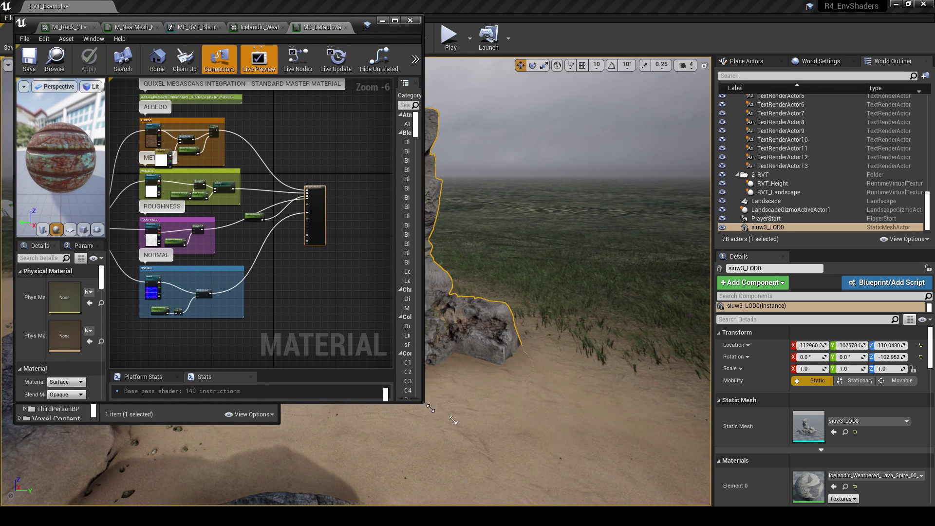
{"action": "left_click_drag", "start_coordinate": [433, 412], "coordinate": [681, 497]}
Step: Examine the Albedo, Metallic, Roughness and Normal node groups of MS_DefaultMaterial and their connections to the result node
{"action": "scroll", "coordinate": [417, 321], "scroll_direction": "up", "scroll_amount": 1}
{"action": "right_click_drag", "start_coordinate": [408, 316], "coordinate": [417, 345]}
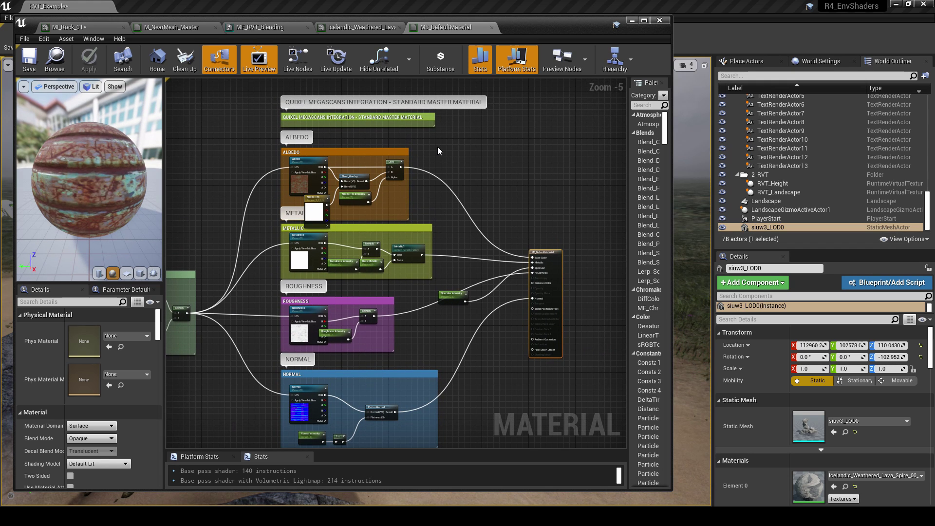
{"action": "scroll", "coordinate": [440, 148], "scroll_direction": "up", "scroll_amount": 1}
{"action": "right_click_drag", "start_coordinate": [443, 167], "coordinate": [427, 153]}
{"action": "right_click_drag", "start_coordinate": [365, 207], "coordinate": [337, 179]}
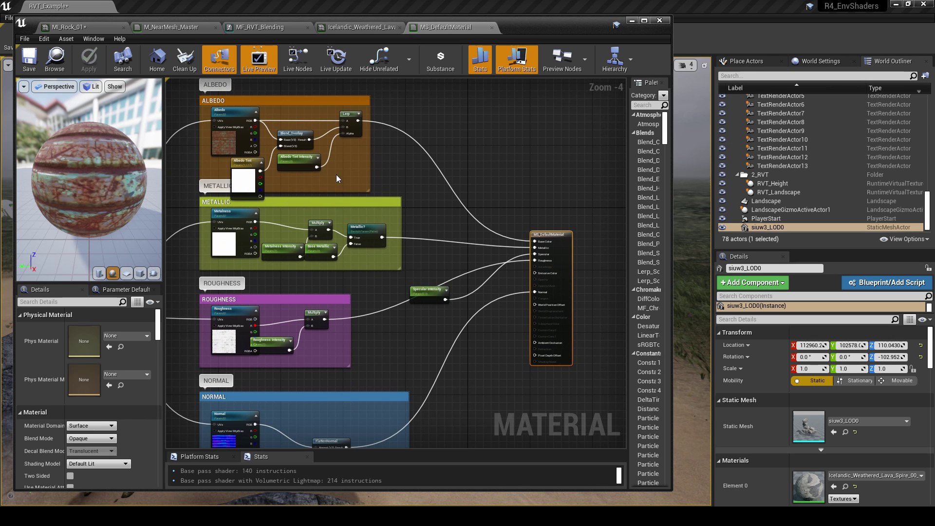
{"action": "right_click_drag", "start_coordinate": [324, 242], "coordinate": [322, 182]}
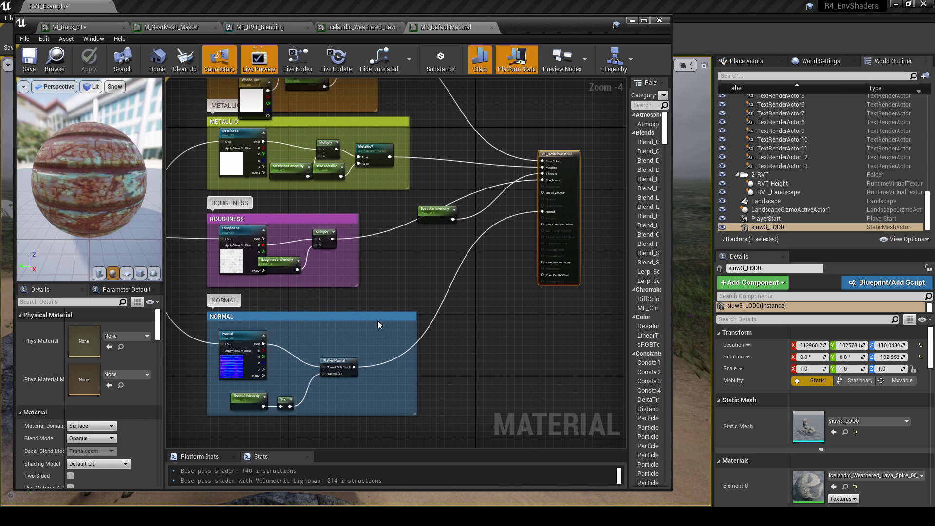
{"action": "scroll", "coordinate": [324, 340], "scroll_direction": "up", "scroll_amount": 3}
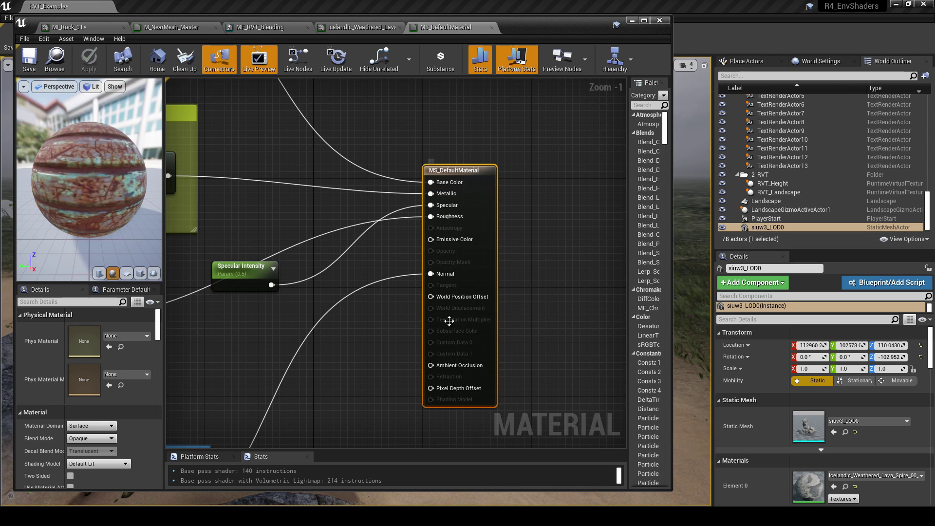
{"action": "left_click", "coordinate": [531, 230]}
{"action": "right_click_drag", "start_coordinate": [530, 229], "coordinate": [493, 226]}
{"action": "scroll", "coordinate": [476, 228], "scroll_direction": "down", "scroll_amount": 1}
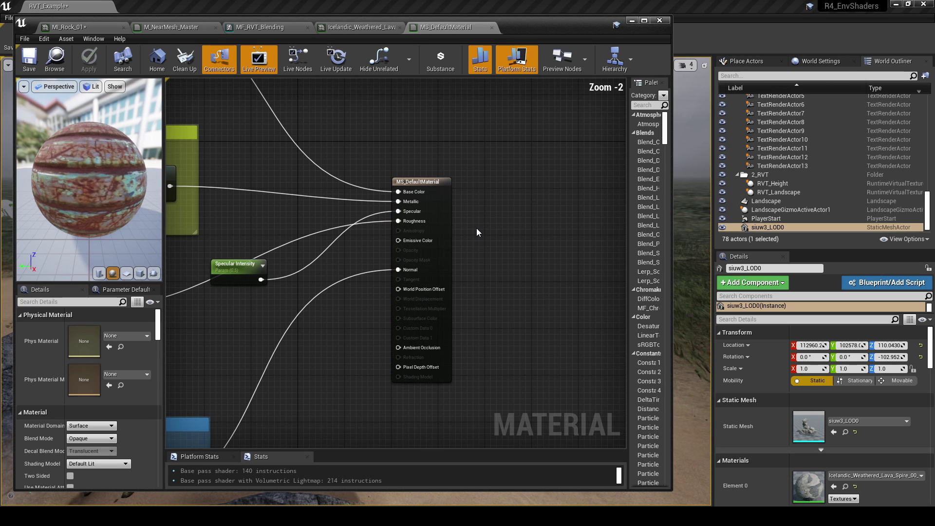
Step: Try Use Material Attributes on the MS_DefaultMaterial result node and switch the option back off
{"action": "left_click", "coordinate": [446, 233]}
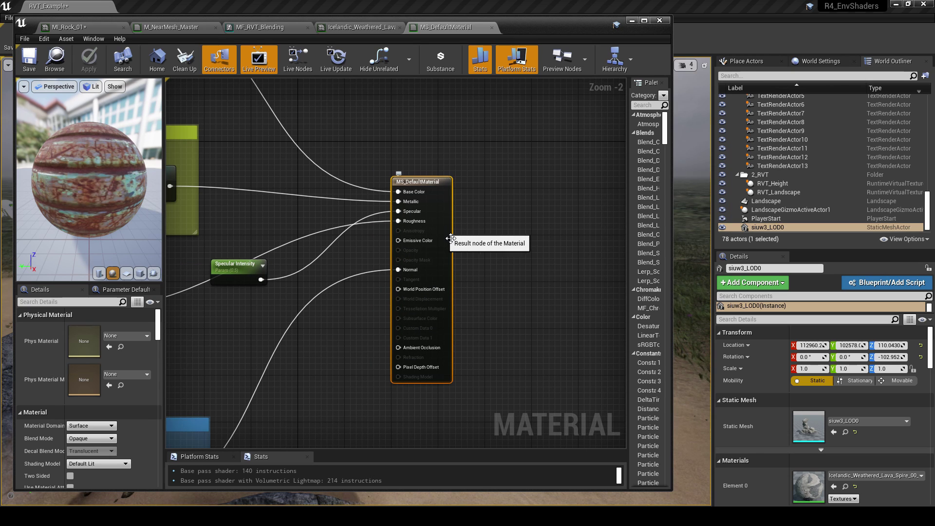
{"action": "scroll", "coordinate": [118, 399], "scroll_direction": "down", "scroll_amount": 3}
{"action": "left_click", "coordinate": [70, 441]}
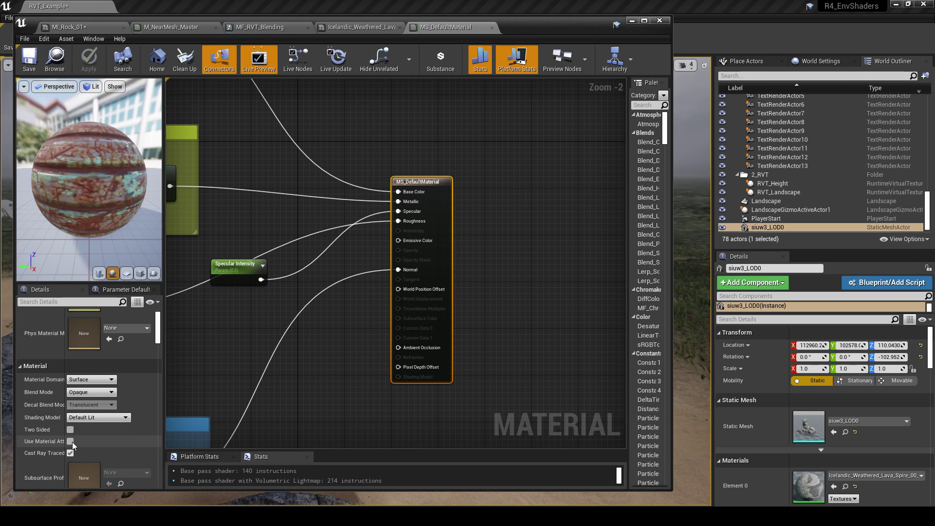
{"action": "right_click_drag", "start_coordinate": [351, 259], "coordinate": [416, 256]}
{"action": "scroll", "coordinate": [407, 259], "scroll_direction": "up", "scroll_amount": 2}
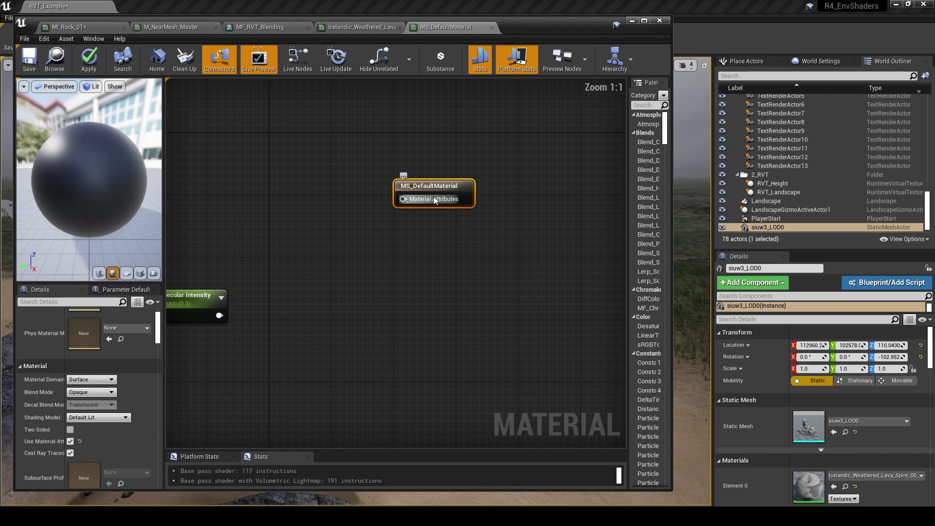
{"action": "left_click", "coordinate": [70, 442]}
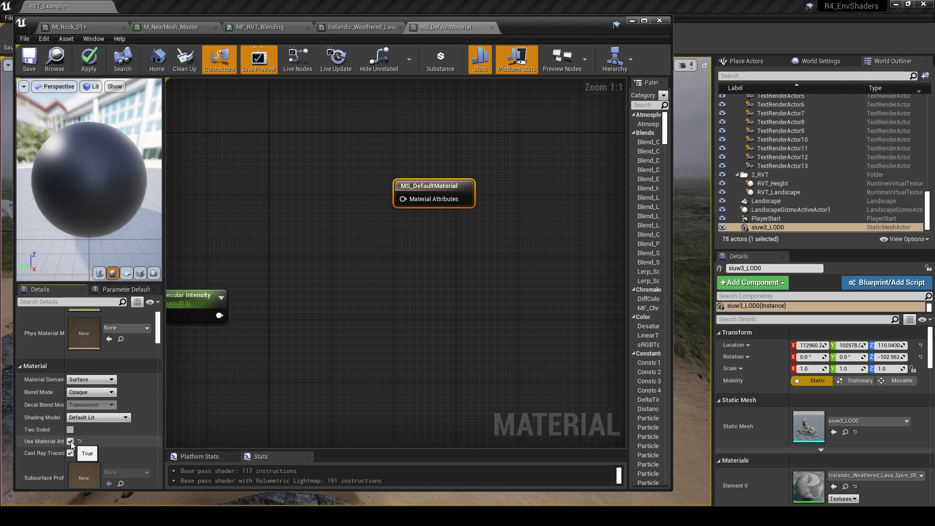
{"action": "right_click_drag", "start_coordinate": [251, 381], "coordinate": [313, 268]}
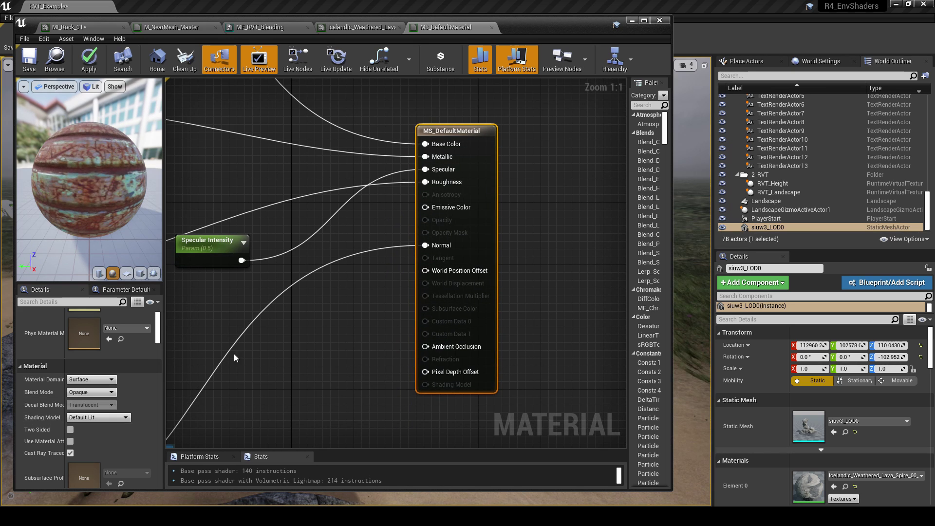
Step: Enable Use Material Attributes for MS_DefaultMaterial and move its result node farther from the Specular Intensity parameter to make room for new nodes
{"action": "scroll", "coordinate": [68, 419], "scroll_direction": "down", "scroll_amount": 1}
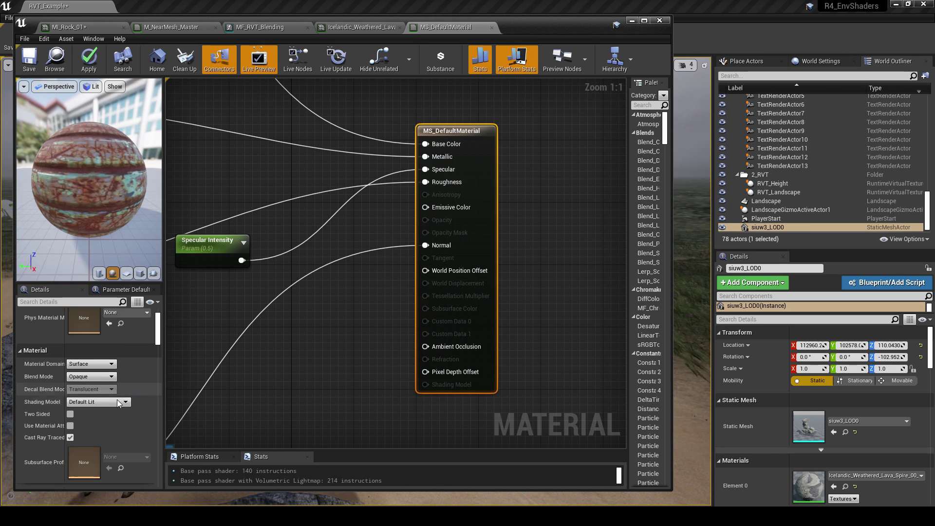
{"action": "left_click", "coordinate": [100, 425]}
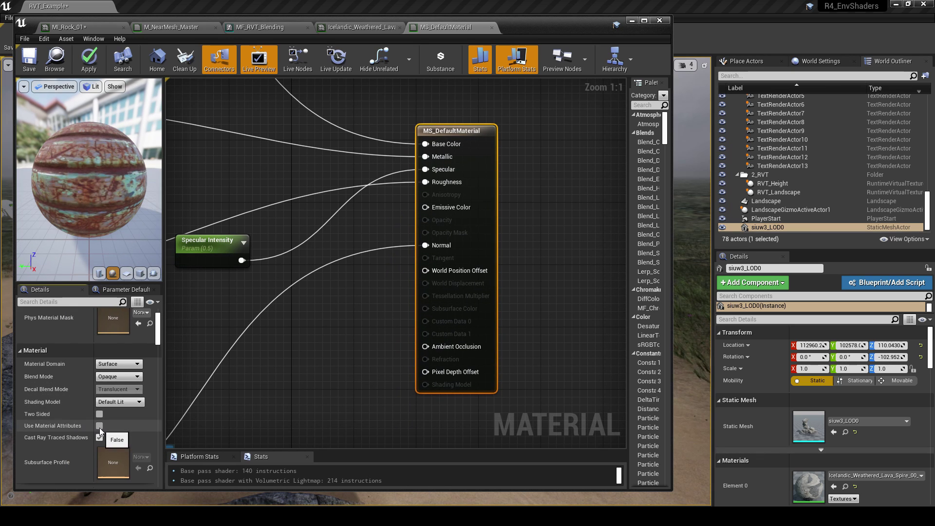
{"action": "scroll", "coordinate": [380, 265], "scroll_direction": "down", "scroll_amount": 2}
{"action": "left_click_drag", "start_coordinate": [424, 199], "coordinate": [569, 200]}
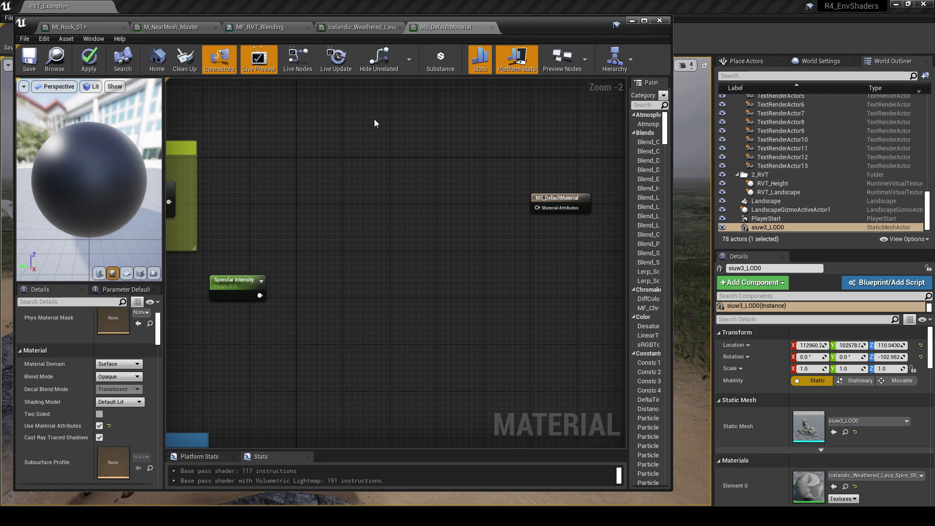
Step: Return to the M_NearMesh_Master graph and locate that material asset in the Brushify Materials folder
{"action": "left_click", "coordinate": [189, 28]}
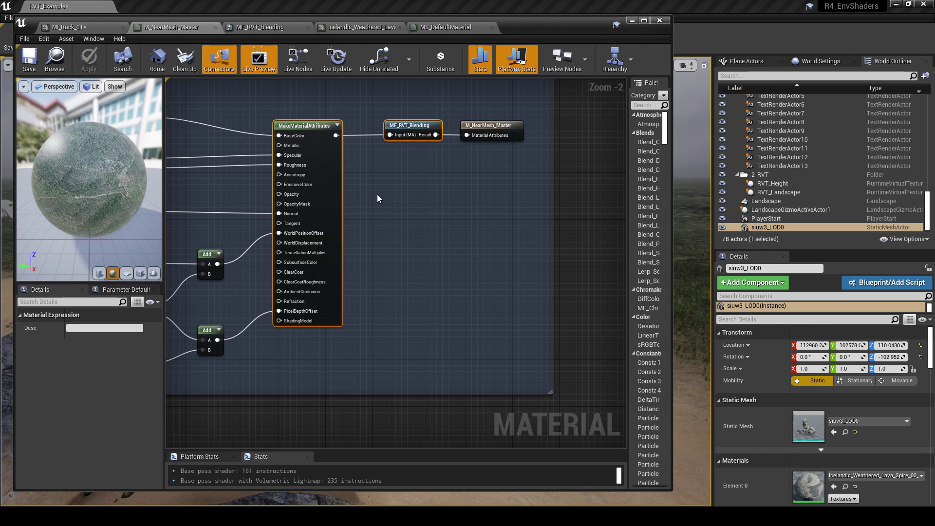
{"action": "right_click_drag", "start_coordinate": [373, 190], "coordinate": [395, 200]}
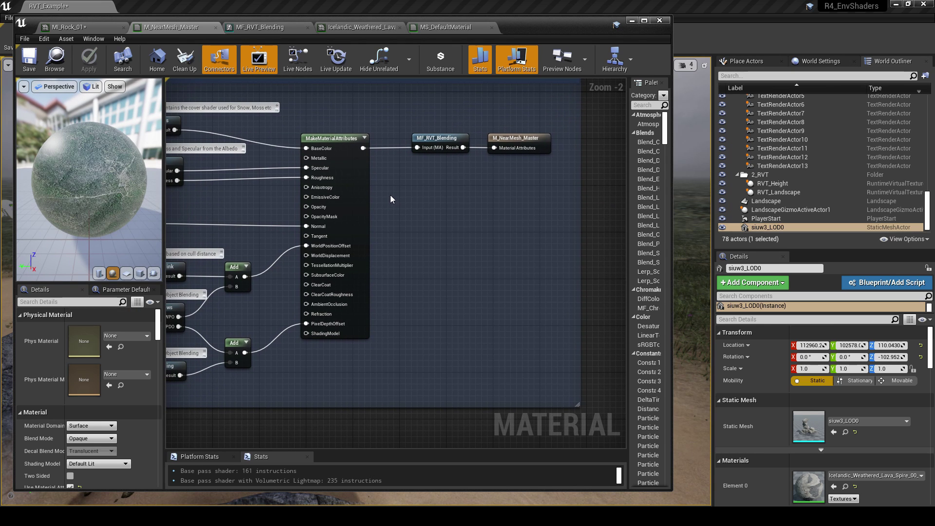
{"action": "left_click", "coordinate": [54, 58]}
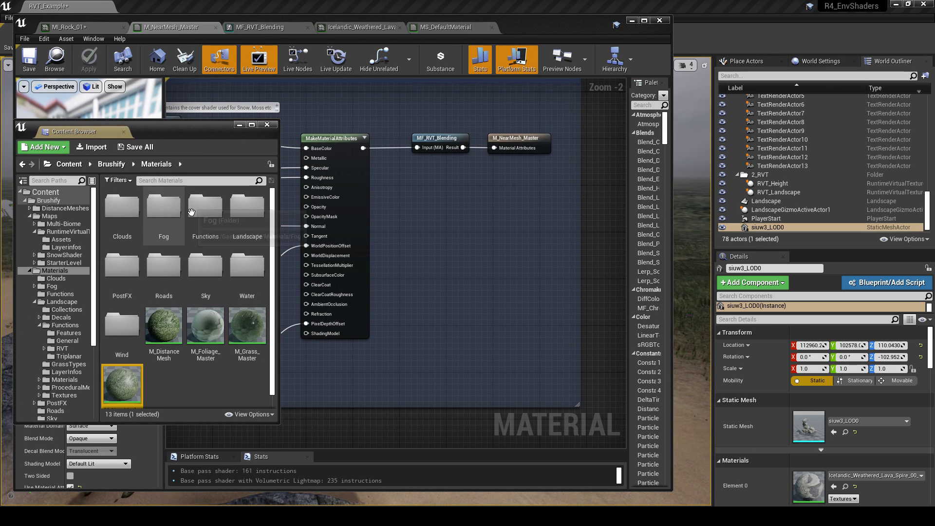
{"action": "scroll", "coordinate": [157, 381], "scroll_direction": "down", "scroll_amount": 1}
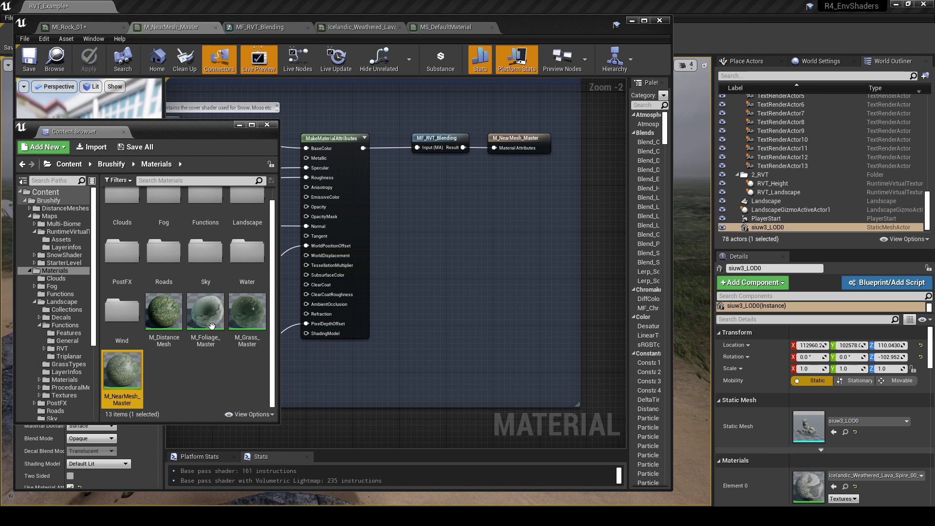
Step: Copy the MakeMaterialAttributes and MF_RVT_Blending nodes from M_NearMesh_Master into MS_DefaultMaterial, placing them between Specular Intensity and the result node
{"action": "left_click", "coordinate": [239, 125]}
{"action": "left_click_drag", "start_coordinate": [288, 119], "coordinate": [381, 233]}
{"action": "left_click_drag", "start_coordinate": [475, 357], "coordinate": [475, 357]}
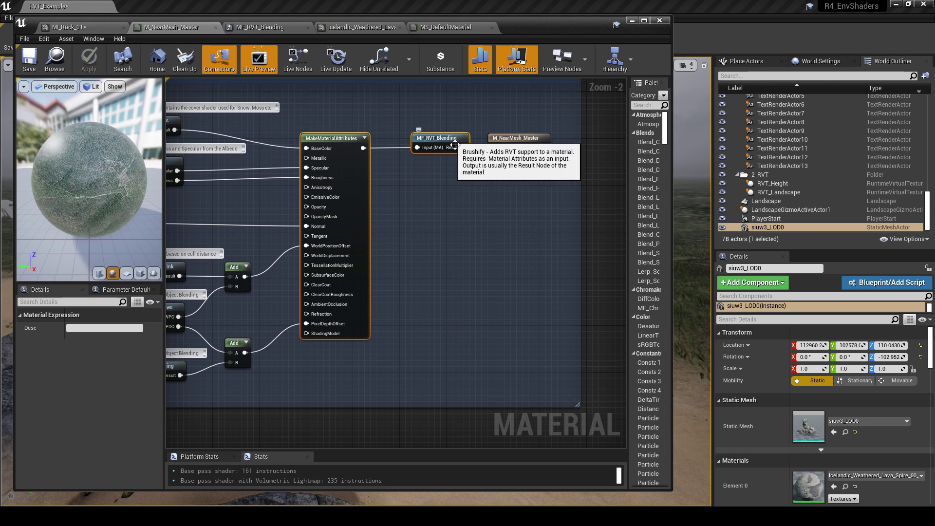
{"action": "left_click", "coordinate": [441, 28]}
{"action": "key", "text": "ctrl+v"}
{"action": "left_click_drag", "start_coordinate": [312, 167], "coordinate": [376, 200]}
{"action": "left_click", "coordinate": [457, 241]}
{"action": "scroll", "coordinate": [457, 241], "scroll_direction": "down", "scroll_amount": 4}
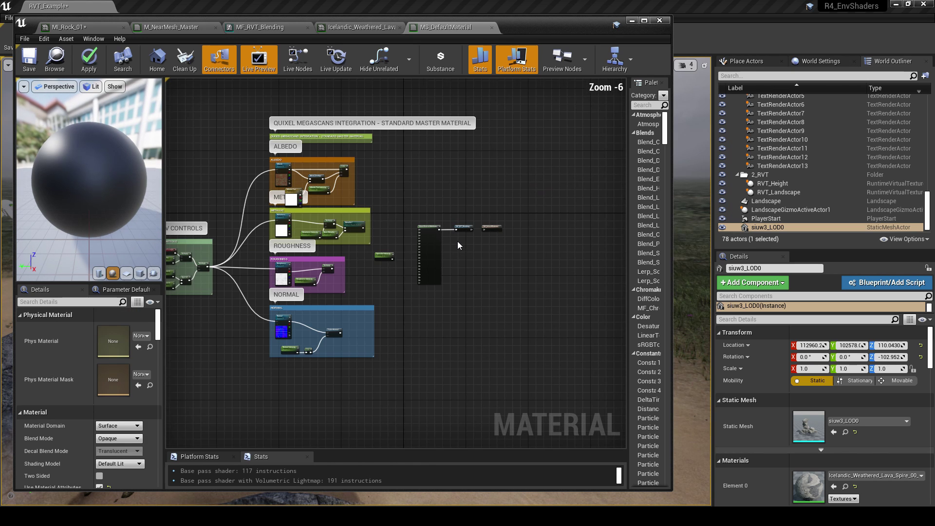
{"action": "scroll", "coordinate": [458, 241], "scroll_direction": "up", "scroll_amount": 2}
{"action": "right_click_drag", "start_coordinate": [445, 249], "coordinate": [501, 264]}
{"action": "scroll", "coordinate": [437, 248], "scroll_direction": "up", "scroll_amount": 3}
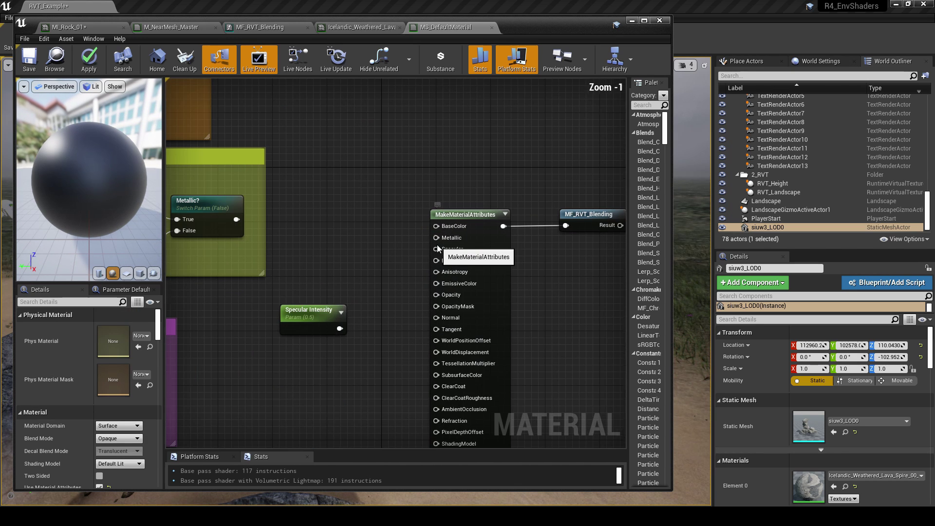
Step: Connect the Albedo group's Lerp output to BaseColor and the Metallic? switch output to Metallic on MakeMaterialAttributes
{"action": "scroll", "coordinate": [384, 223], "scroll_direction": "down", "scroll_amount": 2}
{"action": "right_click_drag", "start_coordinate": [384, 222], "coordinate": [504, 319]}
{"action": "scroll", "coordinate": [502, 320], "scroll_direction": "down", "scroll_amount": 1}
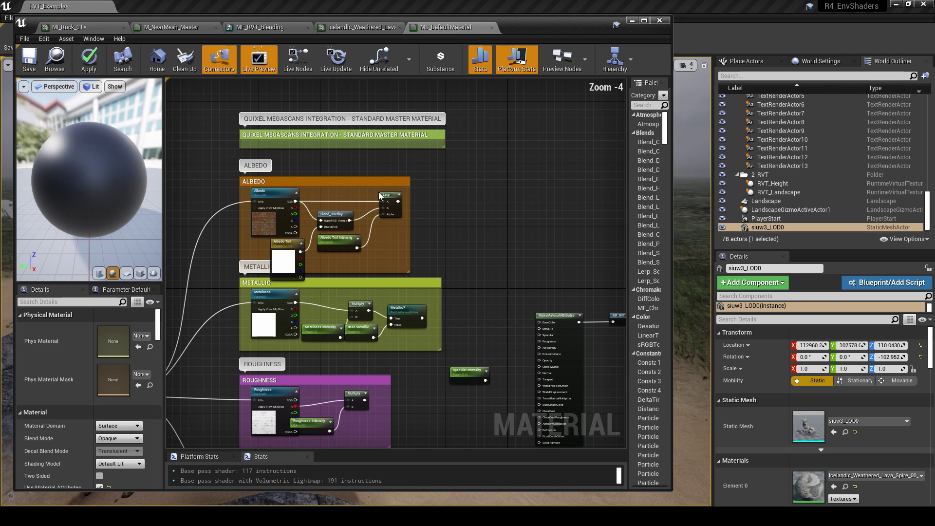
{"action": "right_click_drag", "start_coordinate": [445, 243], "coordinate": [363, 199]}
{"action": "right_click_drag", "start_coordinate": [373, 267], "coordinate": [363, 307]}
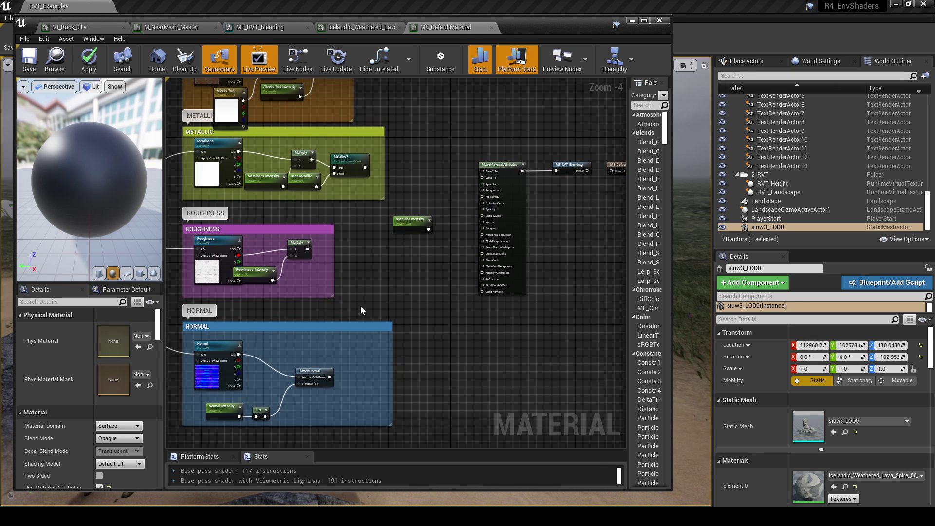
{"action": "right_click_drag", "start_coordinate": [411, 211], "coordinate": [394, 331]}
{"action": "scroll", "coordinate": [390, 303], "scroll_direction": "up", "scroll_amount": 1}
{"action": "left_click_drag", "start_coordinate": [302, 126], "coordinate": [491, 289]}
{"action": "right_click_drag", "start_coordinate": [441, 308], "coordinate": [478, 238]}
{"action": "scroll", "coordinate": [478, 238], "scroll_direction": "down", "scroll_amount": 1}
{"action": "left_click_drag", "start_coordinate": [438, 219], "coordinate": [554, 230]}
Step: Connect Specular Intensity to Specular and the Roughness group's Multiply output to Roughness on MakeMaterialAttributes
{"action": "scroll", "coordinate": [593, 281], "scroll_direction": "up", "scroll_amount": 2}
{"action": "left_click_drag", "start_coordinate": [450, 282], "coordinate": [535, 213]}
{"action": "left_click_drag", "start_coordinate": [271, 311], "coordinate": [535, 223]}
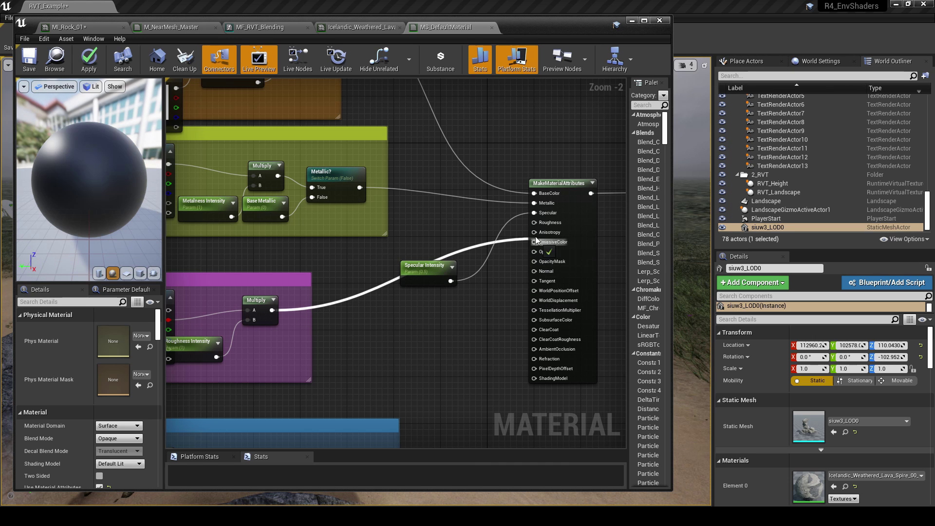
Step: Connect the FlattenNormal result to the Normal input of MakeMaterialAttributes
{"action": "right_click_drag", "start_coordinate": [412, 334], "coordinate": [443, 197]}
{"action": "scroll", "coordinate": [480, 243], "scroll_direction": "down", "scroll_amount": 1}
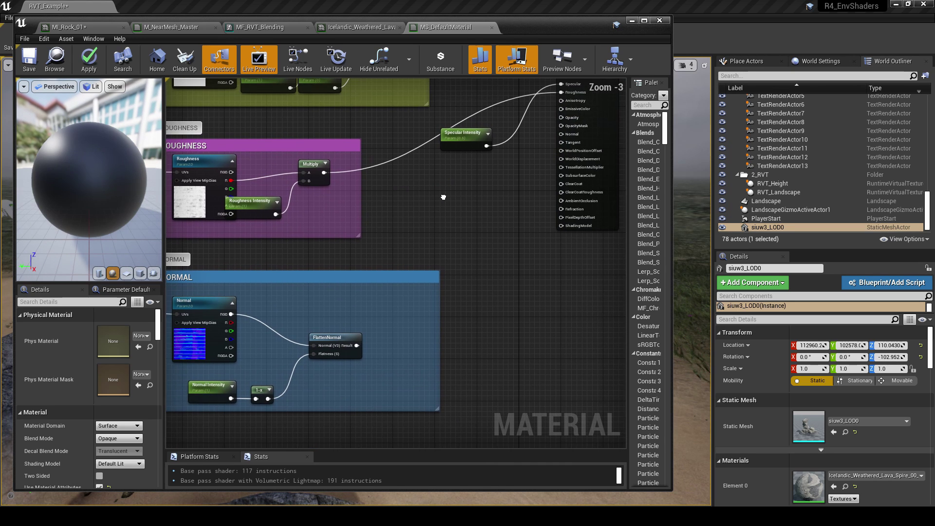
{"action": "left_click_drag", "start_coordinate": [357, 346], "coordinate": [562, 135]}
{"action": "right_click_drag", "start_coordinate": [530, 188], "coordinate": [193, 323]}
{"action": "scroll", "coordinate": [284, 288], "scroll_direction": "down", "scroll_amount": 2}
{"action": "right_click_drag", "start_coordinate": [284, 281], "coordinate": [480, 278]}
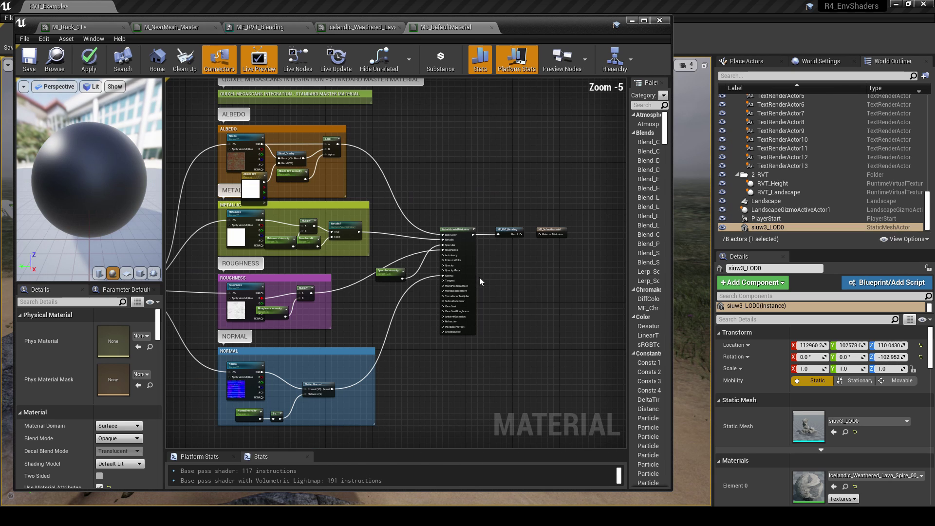
Step: Connect the MF_RVT_Blending Result output to the Material Attributes input of the MS_DefaultMaterial result node
{"action": "scroll", "coordinate": [452, 246], "scroll_direction": "up", "scroll_amount": 2}
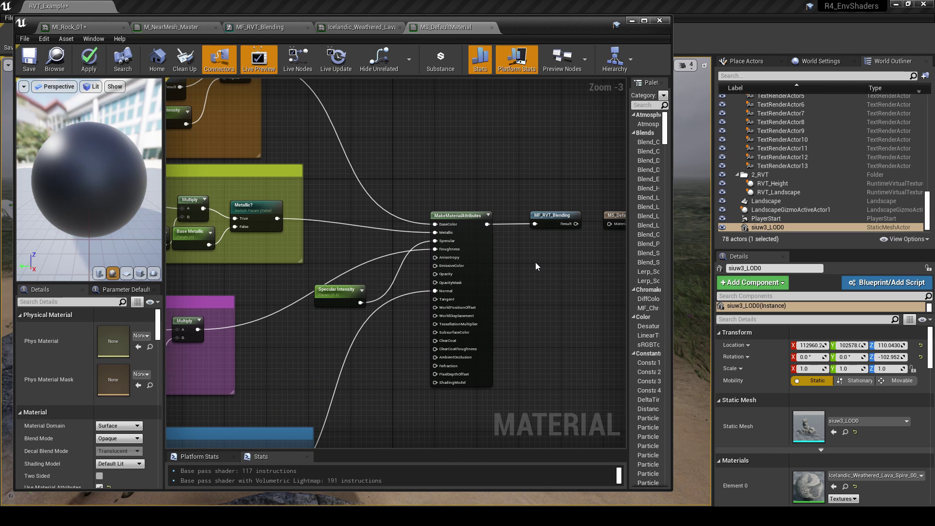
{"action": "right_click_drag", "start_coordinate": [536, 262], "coordinate": [345, 267]}
{"action": "scroll", "coordinate": [350, 258], "scroll_direction": "up", "scroll_amount": 3}
{"action": "left_click", "coordinate": [360, 218]}
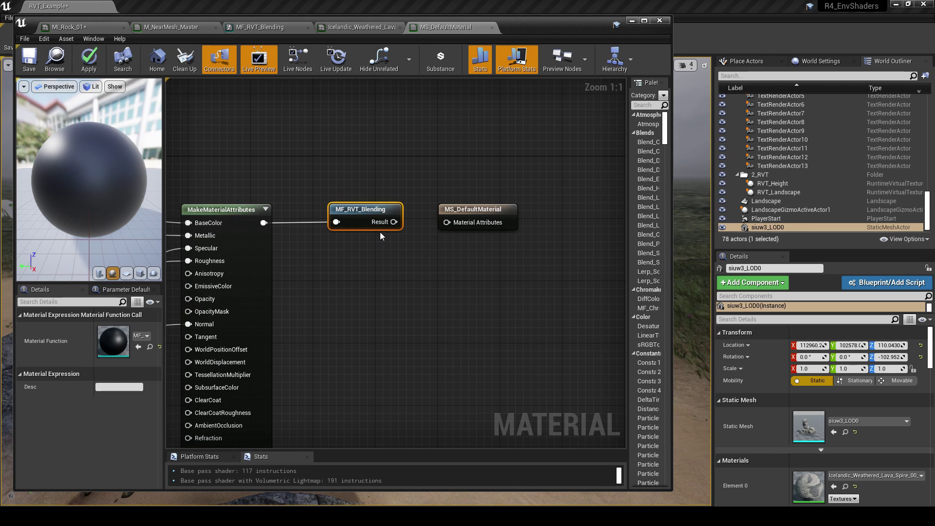
{"action": "left_click_drag", "start_coordinate": [387, 224], "coordinate": [477, 225]}
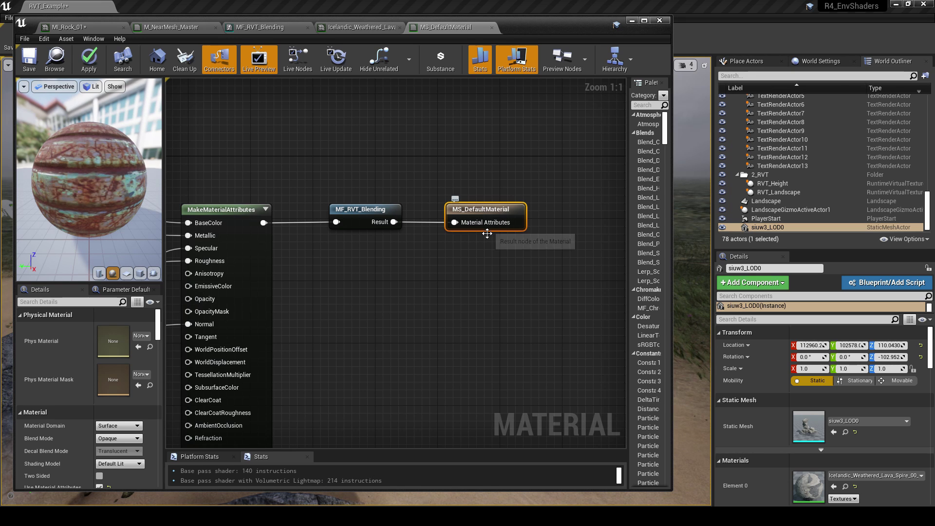
Step: Check the complete MS_DefaultMaterial node network and apply the changes to the material
{"action": "scroll", "coordinate": [472, 255], "scroll_direction": "down", "scroll_amount": 5}
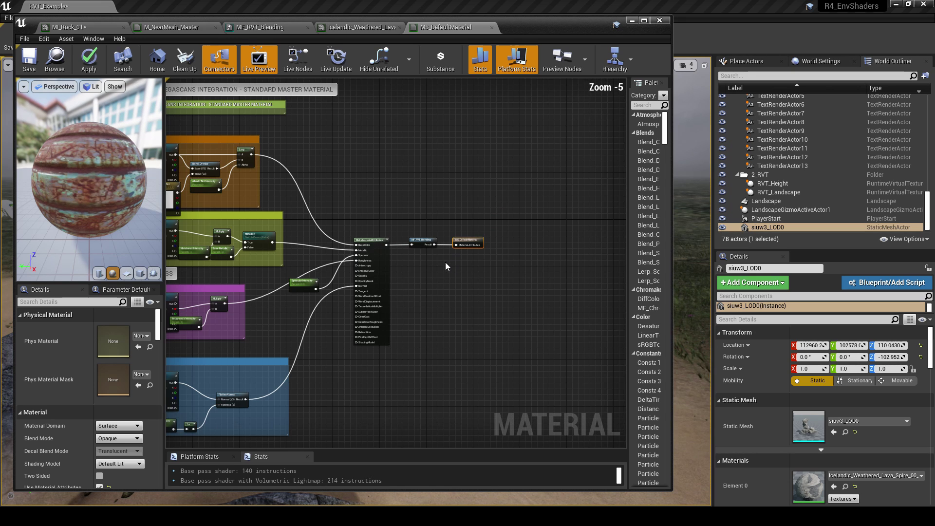
{"action": "right_click_drag", "start_coordinate": [457, 278], "coordinate": [502, 276]}
{"action": "scroll", "coordinate": [507, 281], "scroll_direction": "down", "scroll_amount": 2}
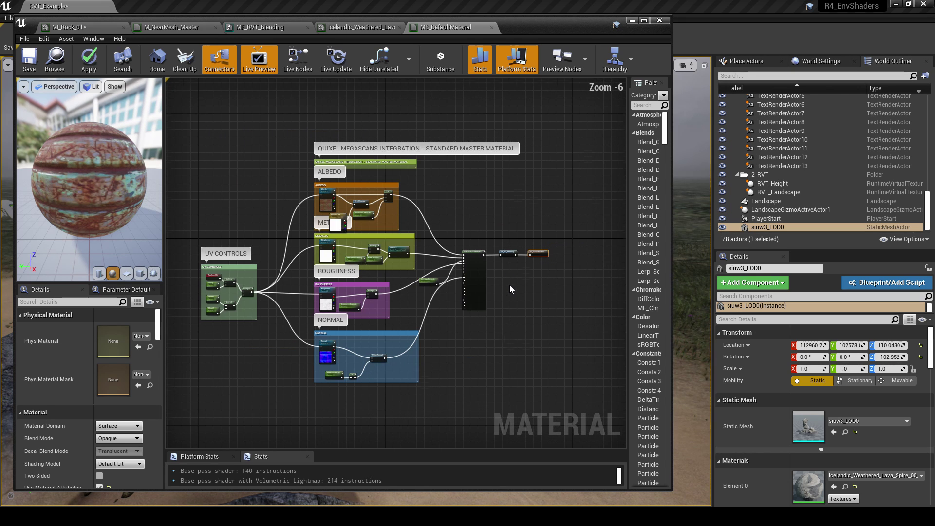
{"action": "scroll", "coordinate": [510, 285], "scroll_direction": "up", "scroll_amount": 2}
{"action": "right_click_drag", "start_coordinate": [507, 307], "coordinate": [490, 255]}
{"action": "scroll", "coordinate": [486, 234], "scroll_direction": "up", "scroll_amount": 1}
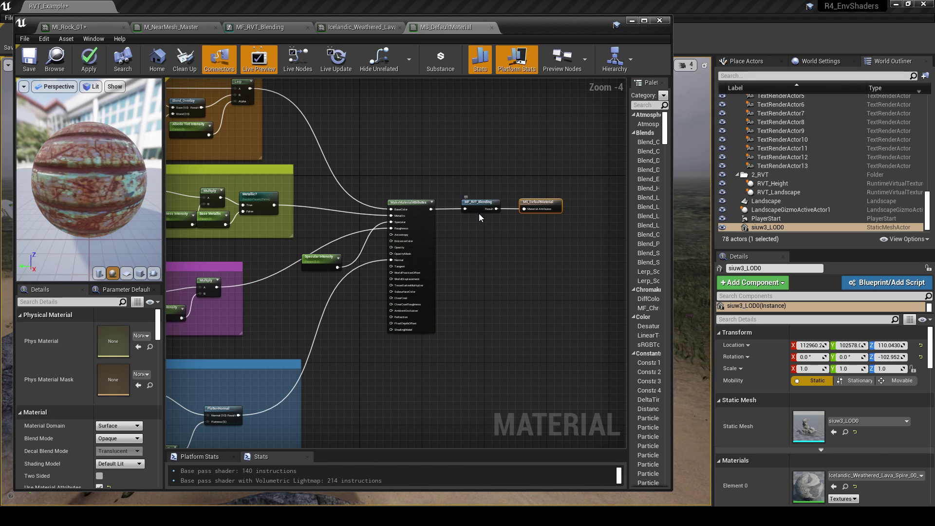
{"action": "right_click_drag", "start_coordinate": [460, 249], "coordinate": [510, 252]}
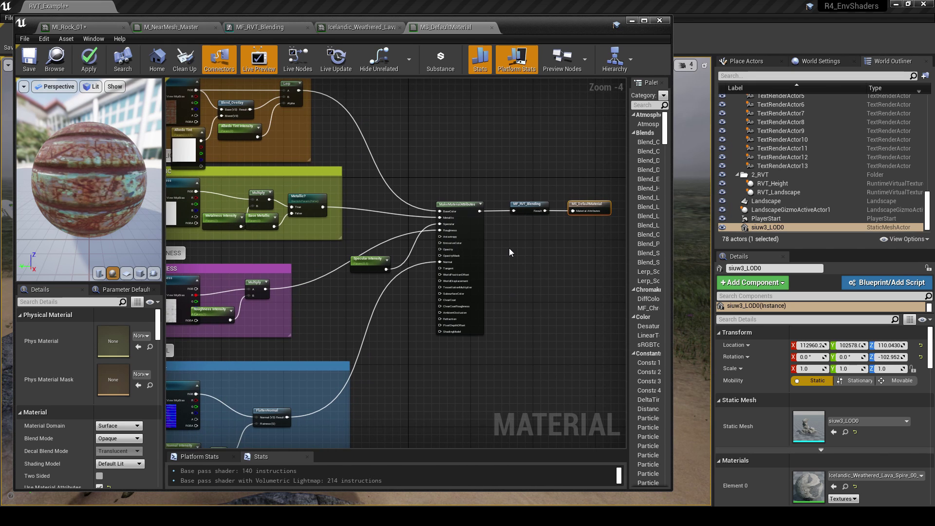
{"action": "scroll", "coordinate": [509, 252], "scroll_direction": "down", "scroll_amount": 1}
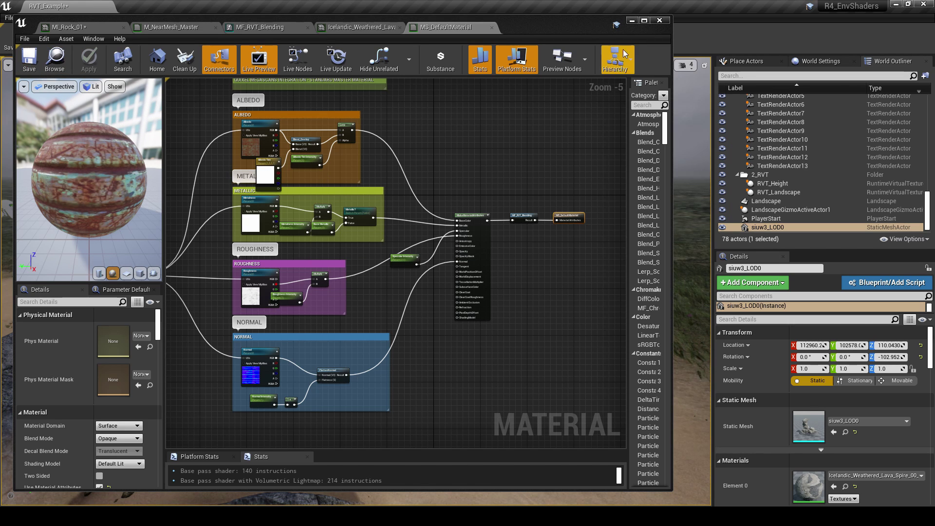
Step: Return to the level, locate the lava spire rock's material instance from its material slot and open it for editing
{"action": "left_click", "coordinate": [632, 21]}
{"action": "right_click_drag", "start_coordinate": [626, 361], "coordinate": [607, 354]}
{"action": "left_click", "coordinate": [846, 487]}
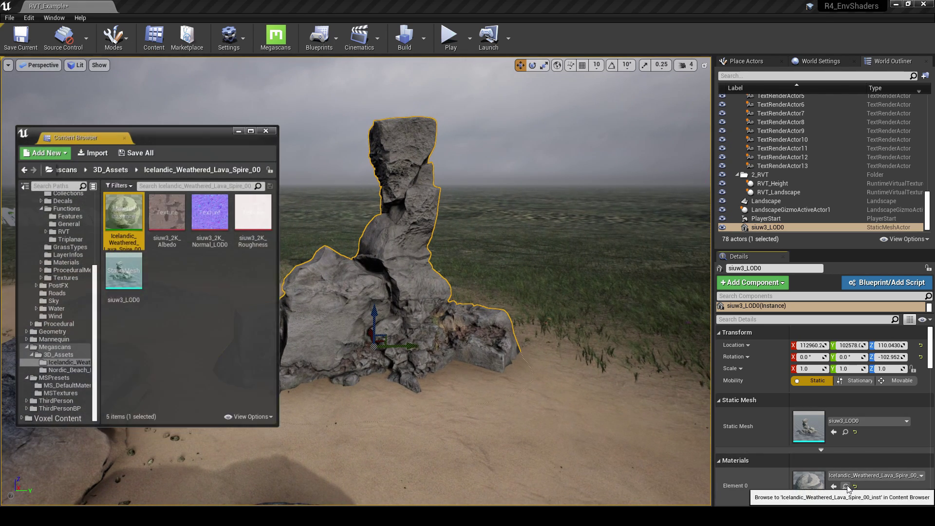
{"action": "left_click", "coordinate": [239, 125]}
{"action": "left_click_drag", "start_coordinate": [0, 100], "coordinate": [98, 91]}
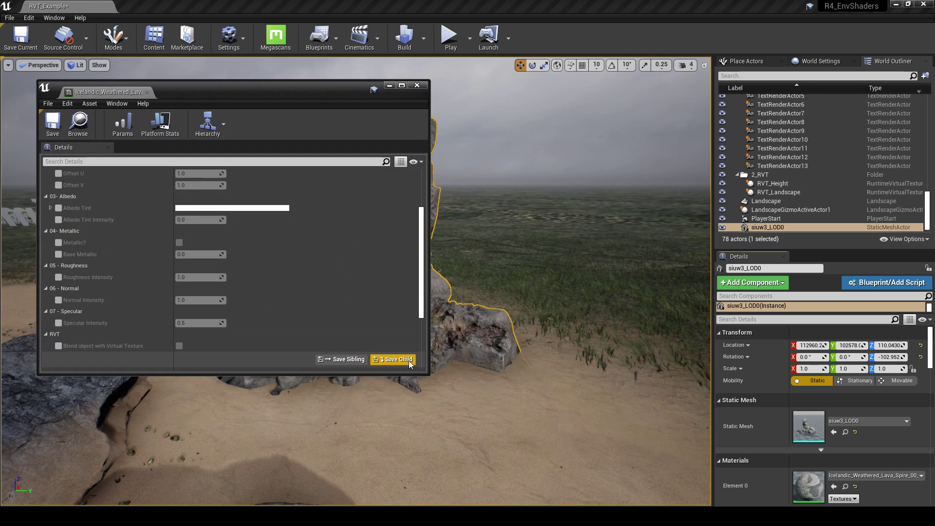
Step: Narrow the material instance window to uncover the rock and widen the parameter name column to read the RVT option
{"action": "left_click_drag", "start_coordinate": [431, 376], "coordinate": [249, 478]}
{"action": "scroll", "coordinate": [219, 391], "scroll_direction": "up", "scroll_amount": 5}
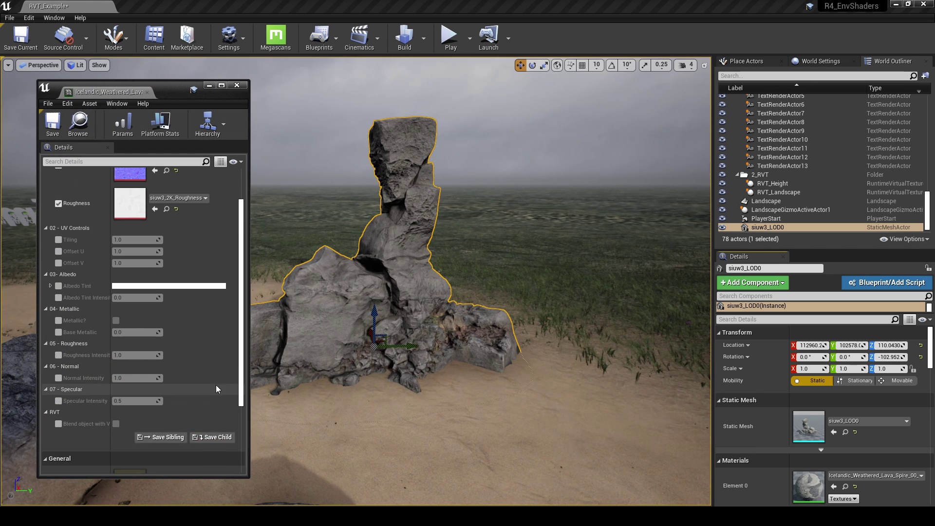
{"action": "scroll", "coordinate": [214, 382], "scroll_direction": "up", "scroll_amount": 3}
{"action": "scroll", "coordinate": [207, 350], "scroll_direction": "down", "scroll_amount": 4}
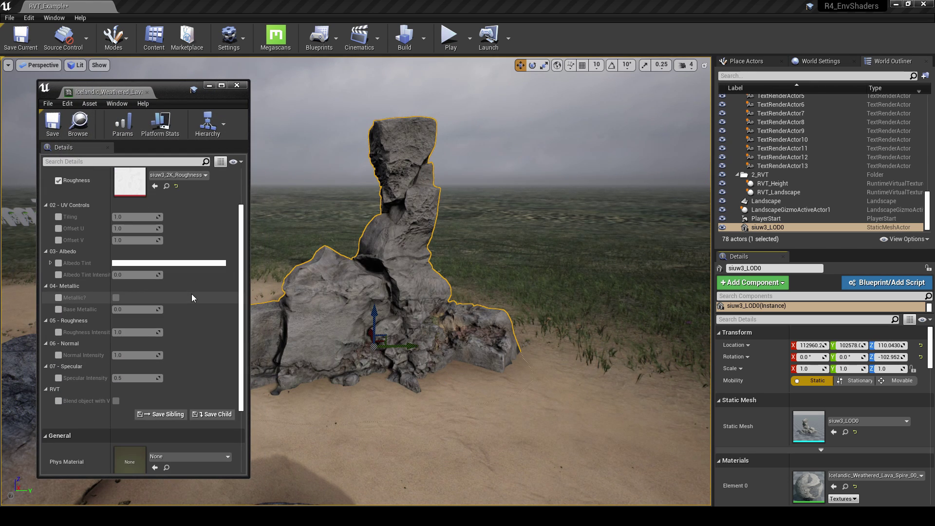
{"action": "scroll", "coordinate": [192, 294], "scroll_direction": "down", "scroll_amount": 1}
{"action": "left_click_drag", "start_coordinate": [111, 380], "coordinate": [158, 380]}
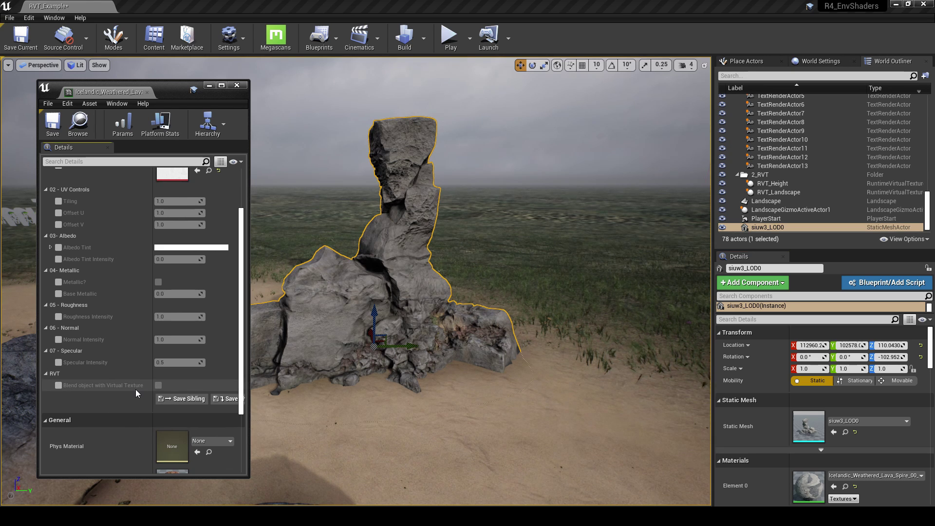
Step: Override Blend object with Virtual Texture in the rock's material instance and turn it on
{"action": "mouse_move", "coordinate": [134, 388]}
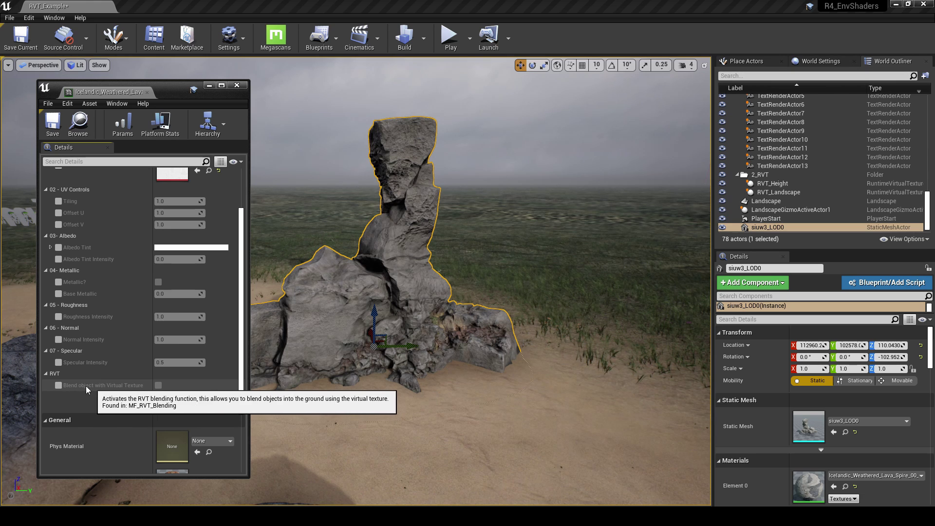
{"action": "left_click", "coordinate": [59, 385]}
{"action": "scroll", "coordinate": [103, 399], "scroll_direction": "down", "scroll_amount": 2}
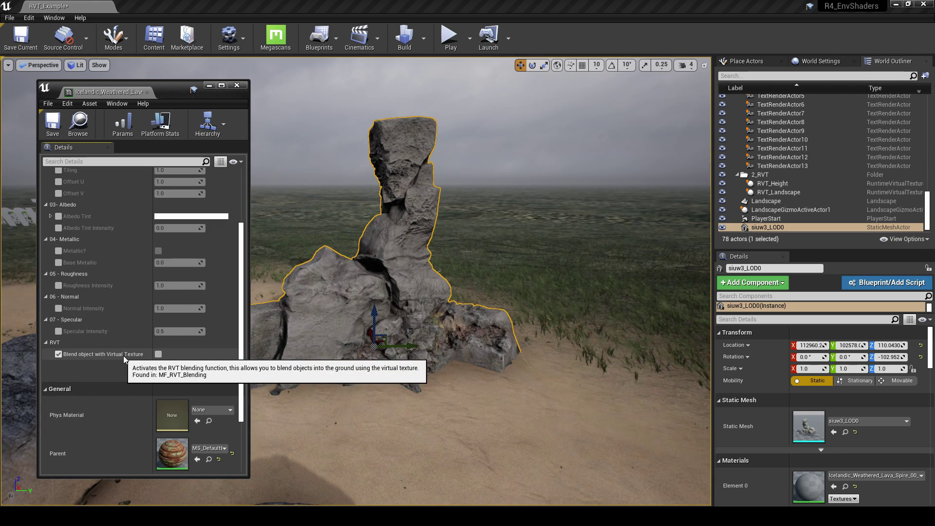
{"action": "left_click", "coordinate": [159, 355]}
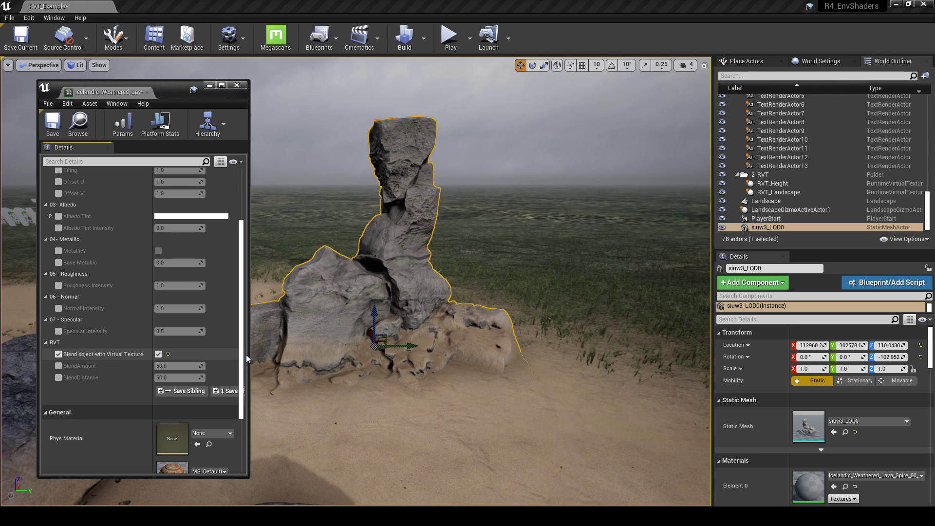
Step: Move the lava spire rock across the sand and slightly lower, to about X 112858, Y 102574, Z 106
{"action": "right_click_drag", "start_coordinate": [381, 342], "coordinate": [324, 341]}
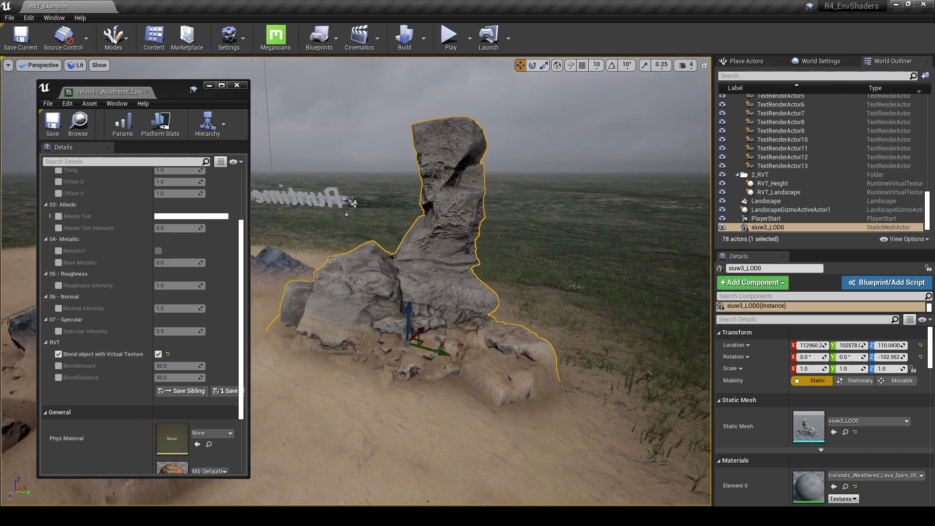
{"action": "mouse_move", "coordinate": [404, 310]}
{"action": "left_mouse_down"}
{"action": "mouse_move", "coordinate": [404, 324]}
{"action": "mouse_move", "coordinate": [404, 314]}
{"action": "left_mouse_up"}
{"action": "right_click_drag", "start_coordinate": [387, 351], "coordinate": [462, 351]}
{"action": "left_click_drag", "start_coordinate": [488, 314], "coordinate": [479, 325]}
{"action": "right_click_drag", "start_coordinate": [479, 331], "coordinate": [503, 333]}
{"action": "right_click_drag", "start_coordinate": [441, 311], "coordinate": [424, 313]}
Step: Try a BlendAmount of about 29 and BlendDistance values of 15 and 25, and reset both parameters to their defaults
{"action": "left_click", "coordinate": [58, 366]}
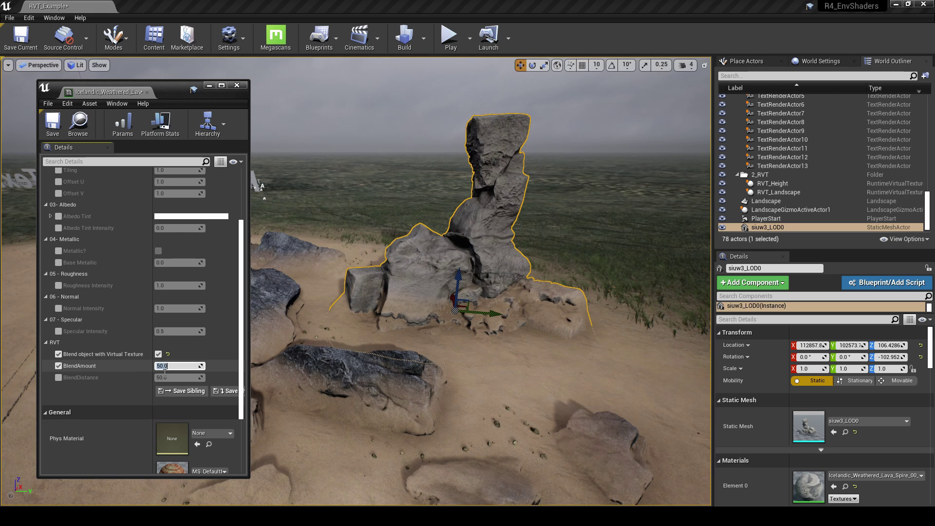
{"action": "left_click_drag", "start_coordinate": [198, 366], "coordinate": [158, 366]}
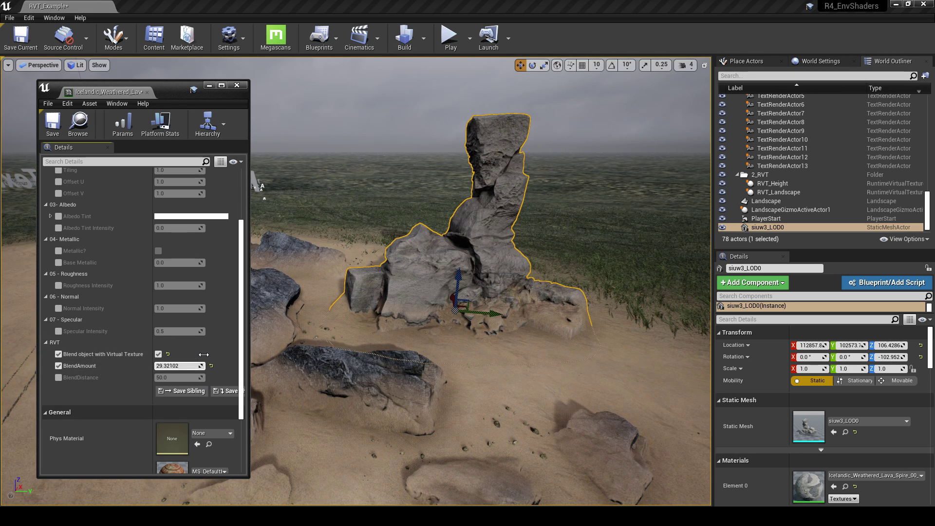
{"action": "left_click", "coordinate": [59, 378]}
{"action": "type", "text": "15"}
{"action": "key", "text": "Return"}
{"action": "type", "text": "25"}
{"action": "key", "text": "Return"}
{"action": "left_click", "coordinate": [211, 379]}
{"action": "left_click", "coordinate": [211, 366]}
Step: Raise the lava spire rock to a Z location of about 116 and deselect it to view the blend with the sand
{"action": "right_click_drag", "start_coordinate": [411, 342], "coordinate": [411, 342]}
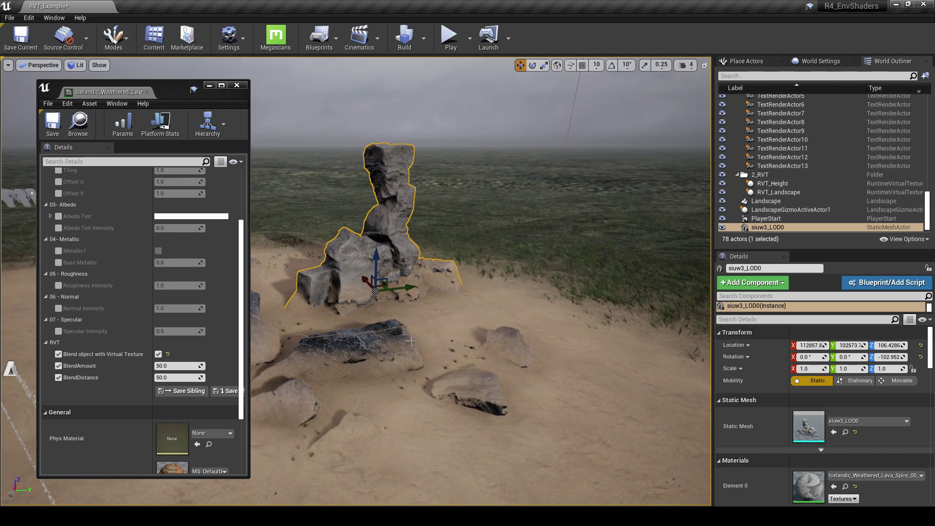
{"action": "left_click_drag", "start_coordinate": [380, 268], "coordinate": [381, 263]}
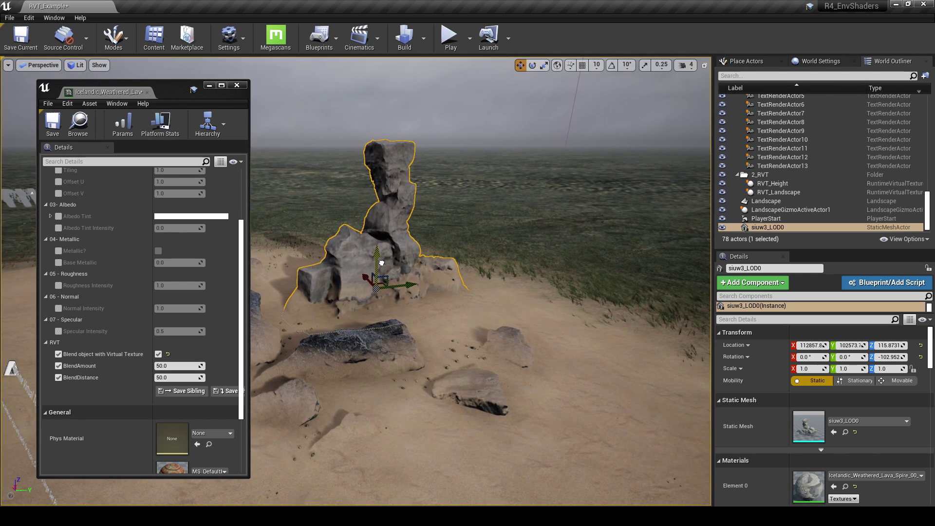
{"action": "key", "text": "Escape"}
{"action": "key", "text": "w"}
{"action": "right_click_drag", "start_coordinate": [402, 296], "coordinate": [402, 296]}
{"action": "right_click_drag", "start_coordinate": [487, 308], "coordinate": [569, 312]}
{"action": "scroll", "coordinate": [141, 317], "scroll_direction": "down", "scroll_amount": 2}
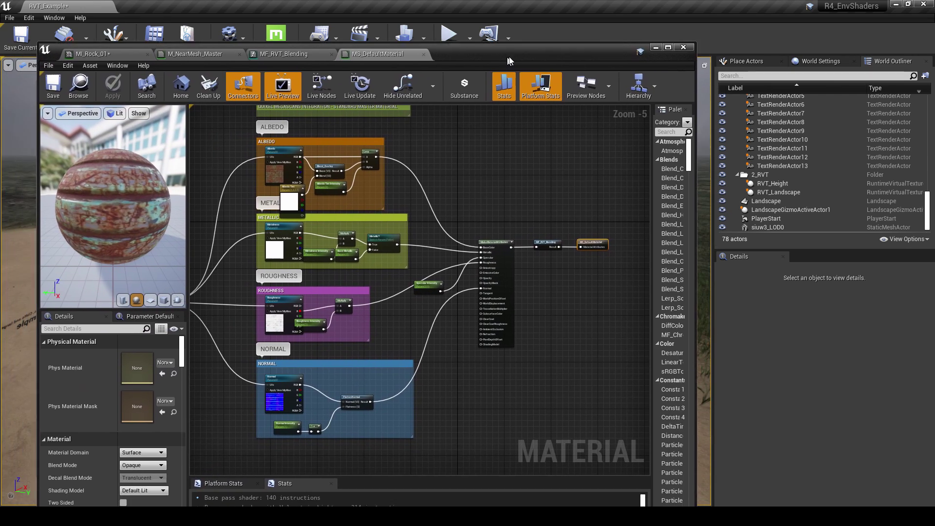
Step: Examine the MakeMaterialAttributes and MF_RVT_Blending nodes in the MS_DefaultMaterial graph and their link to the result node
{"action": "scroll", "coordinate": [455, 150], "scroll_direction": "up", "scroll_amount": 5}
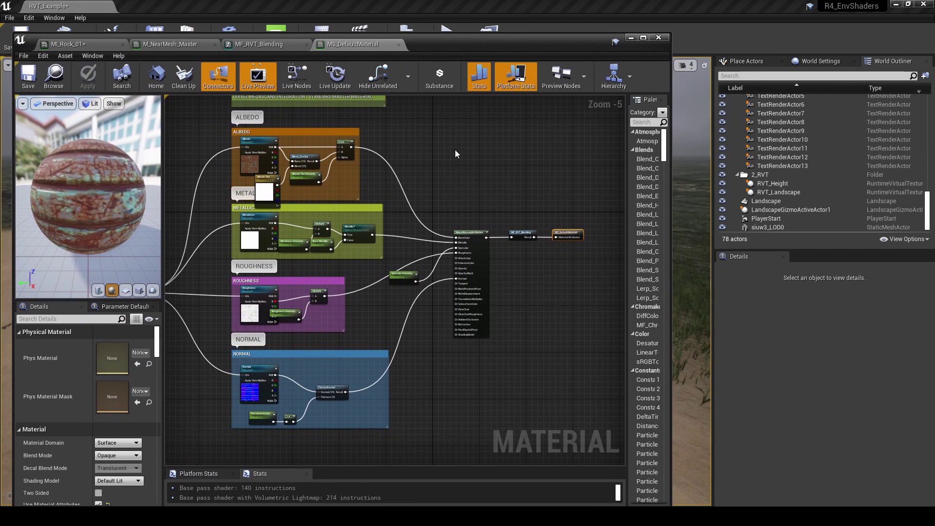
{"action": "right_click_drag", "start_coordinate": [427, 222], "coordinate": [294, 235]}
{"action": "left_click_drag", "start_coordinate": [355, 206], "coordinate": [456, 400]}
{"action": "left_click_drag", "start_coordinate": [518, 427], "coordinate": [517, 428]}
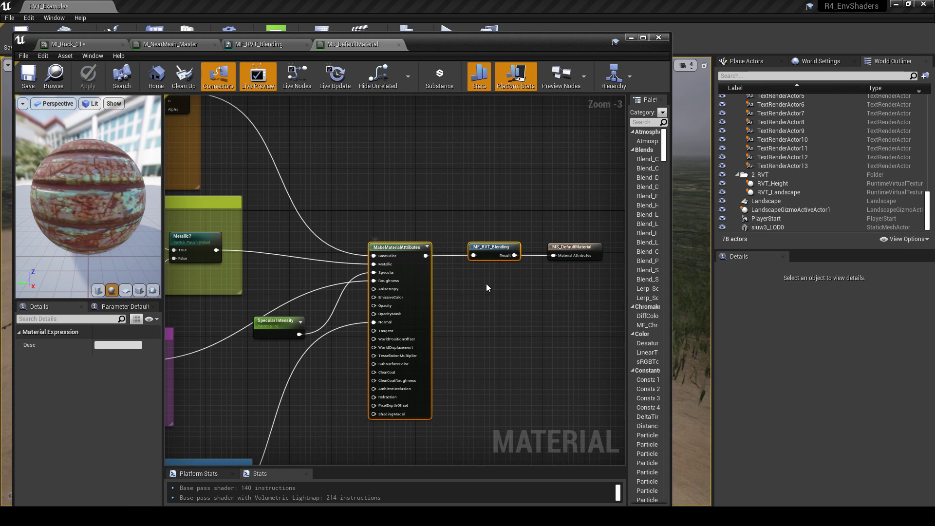
{"action": "right_click_drag", "start_coordinate": [487, 287], "coordinate": [416, 286]}
{"action": "scroll", "coordinate": [429, 262], "scroll_direction": "up", "scroll_amount": 1}
{"action": "right_click_drag", "start_coordinate": [467, 277], "coordinate": [427, 274]}
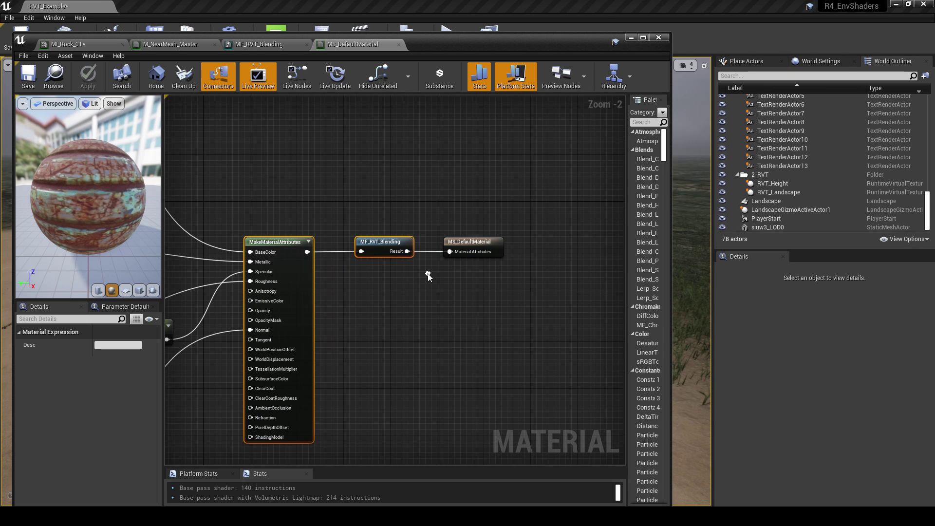
{"action": "left_click", "coordinate": [383, 253]}
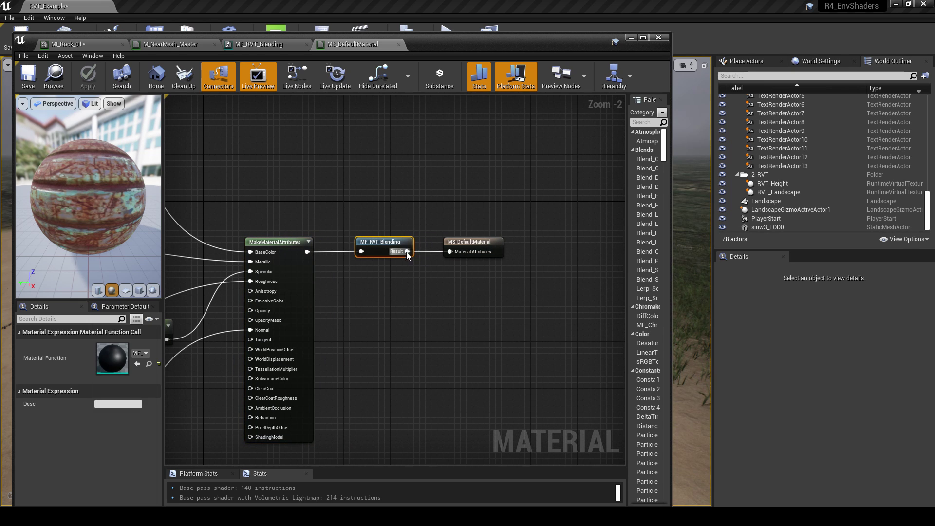
{"action": "left_click", "coordinate": [454, 276]}
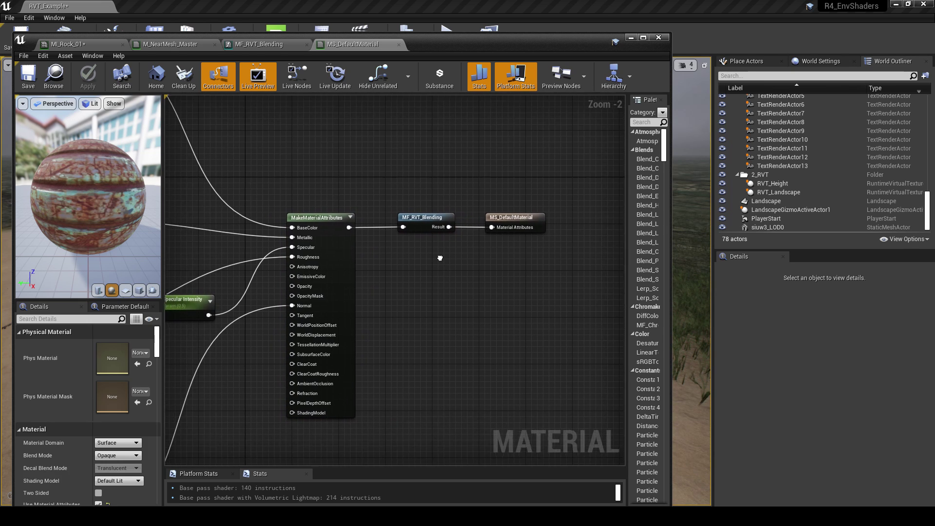
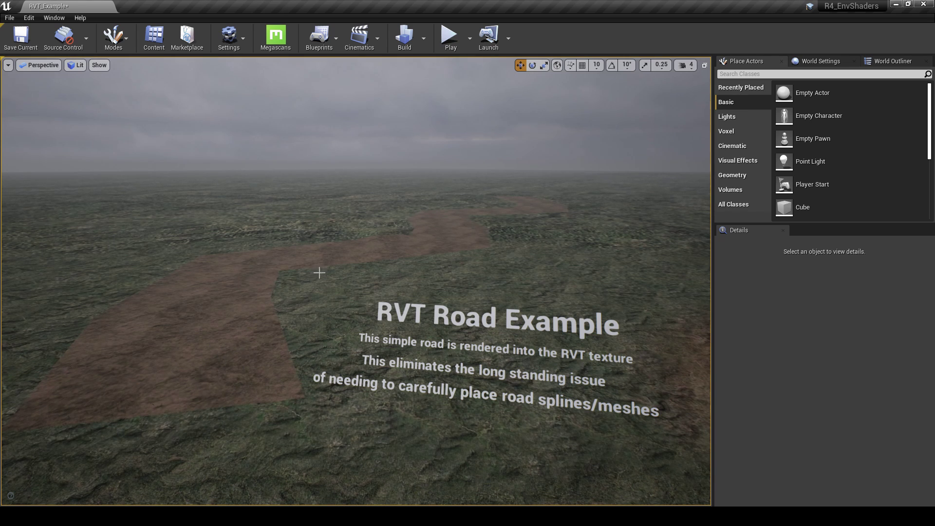
Step: Examine the RVT road example from above and close up where the dirt road meets the grass
{"action": "right_click_drag", "start_coordinate": [484, 279], "coordinate": [332, 306]}
{"action": "key", "text": "w"}
{"action": "key", "text": "s"}
{"action": "key", "text": "d"}
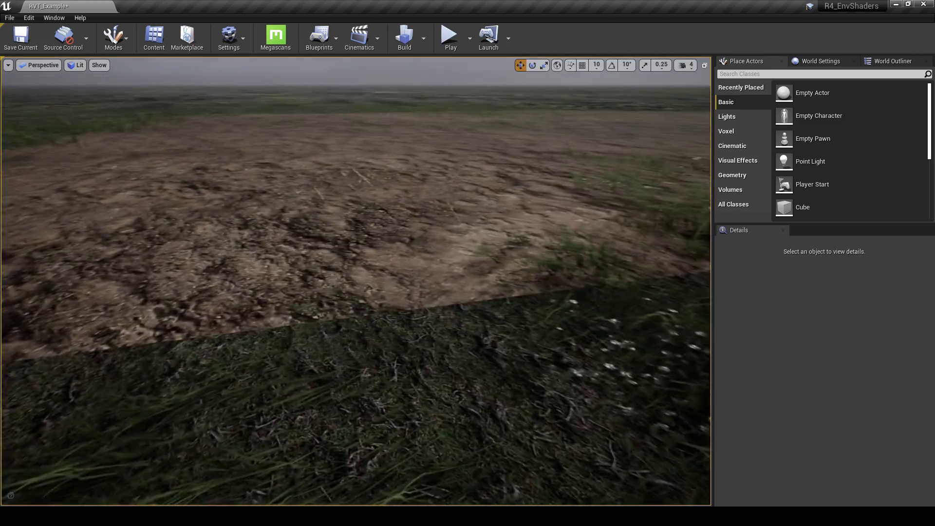
{"action": "right_click_drag", "start_coordinate": [392, 238], "coordinate": [450, 242]}
{"action": "right_click_drag", "start_coordinate": [309, 298], "coordinate": [380, 246]}
{"action": "key", "text": "w"}
{"action": "key", "text": "s"}
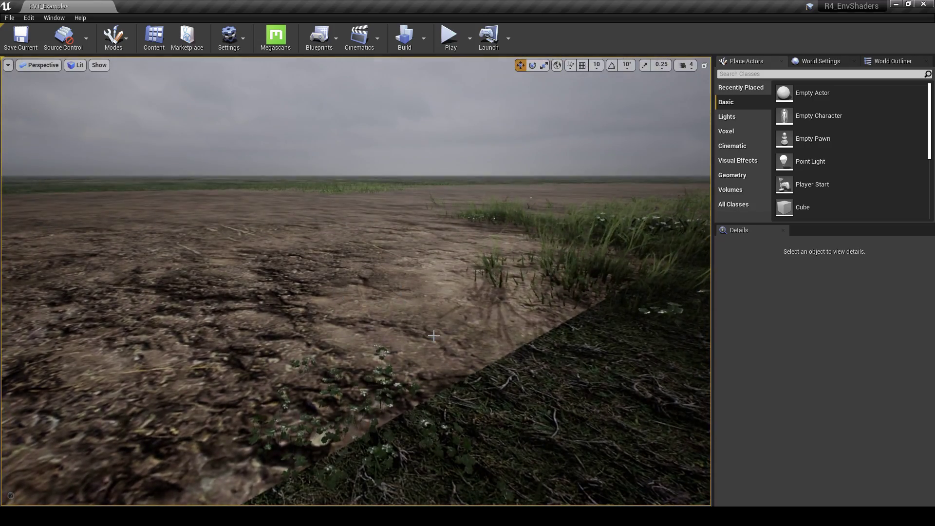
{"action": "right_click_drag", "start_coordinate": [434, 336], "coordinate": [451, 350]}
{"action": "key", "text": "a"}
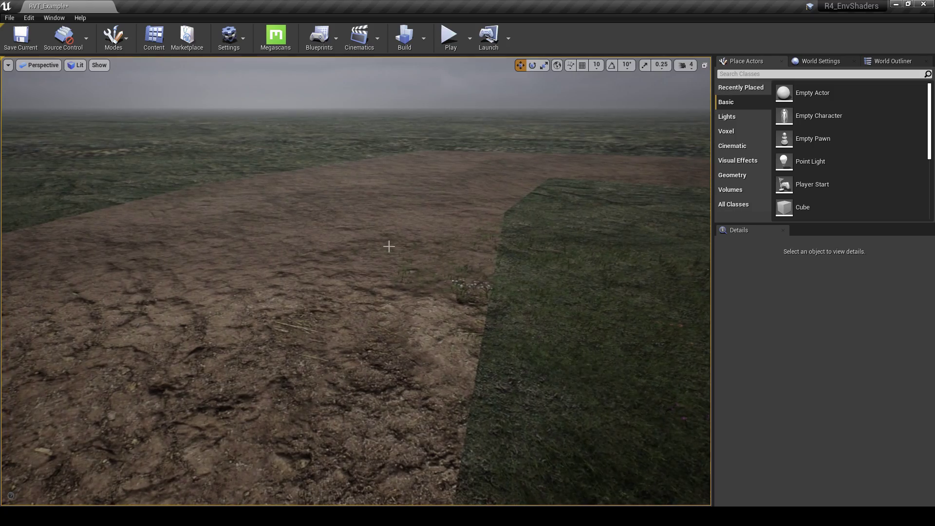
{"action": "key", "text": "w"}
{"action": "right_click_drag", "start_coordinate": [395, 225], "coordinate": [441, 195]}
{"action": "key", "text": "w"}
{"action": "key", "text": "s"}
{"action": "key", "text": "s"}
{"action": "right_click_drag", "start_coordinate": [246, 363], "coordinate": [233, 347]}
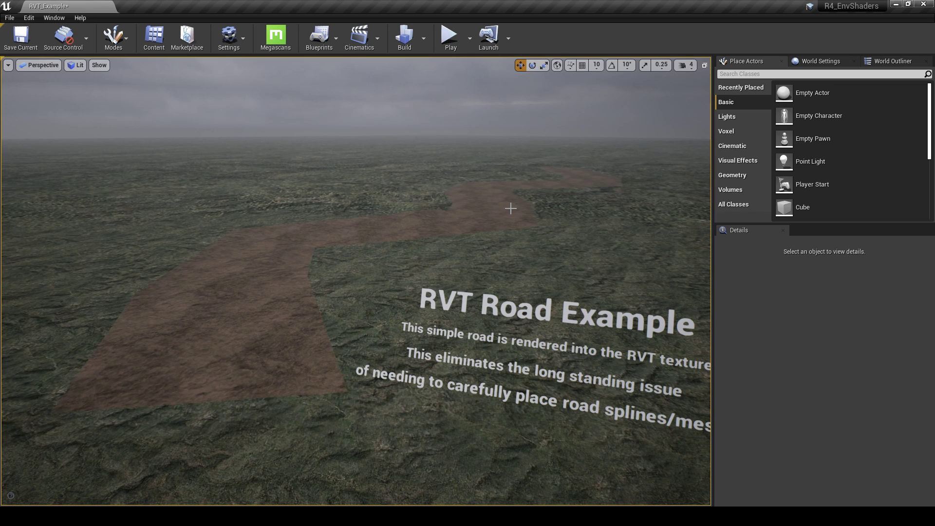
Step: Switch to Landscape mode and activate the Splines tool to show the dirt road's control points
{"action": "left_click", "coordinate": [120, 47]}
{"action": "left_click", "coordinate": [130, 81]}
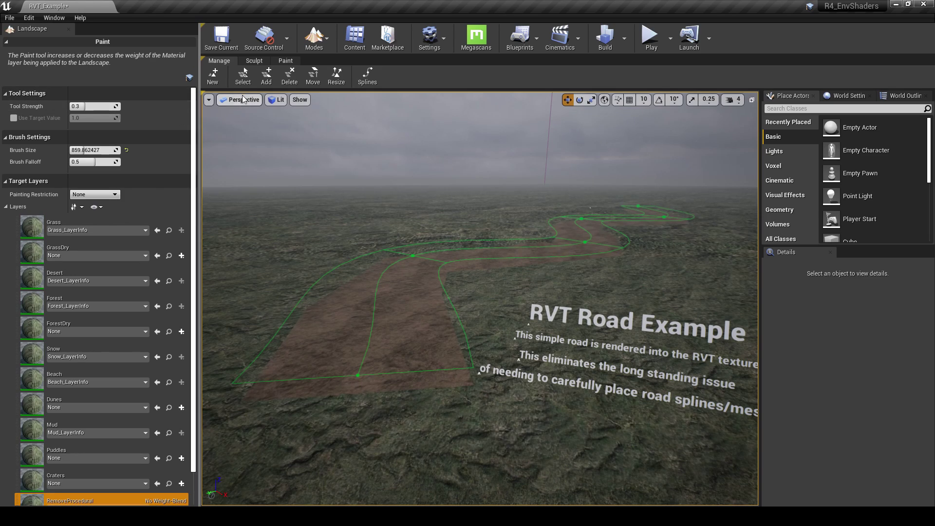
{"action": "left_click", "coordinate": [368, 77]}
{"action": "right_click_drag", "start_coordinate": [501, 276], "coordinate": [483, 270]}
{"action": "right_click_drag", "start_coordinate": [409, 314], "coordinate": [411, 305]}
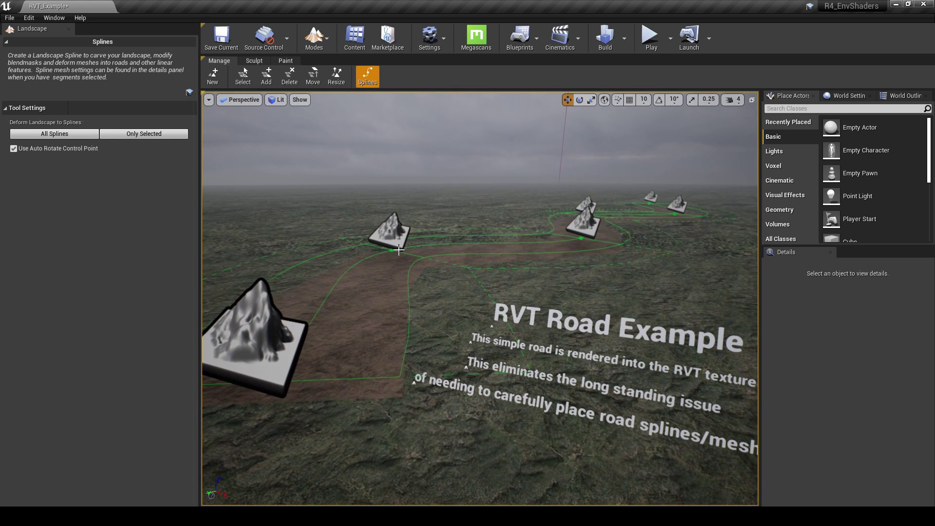
Step: Try raising the road spline's second control point to a Z location of about 970, and undo the move
{"action": "left_click", "coordinate": [397, 247]}
{"action": "left_click_drag", "start_coordinate": [396, 231], "coordinate": [413, 223]}
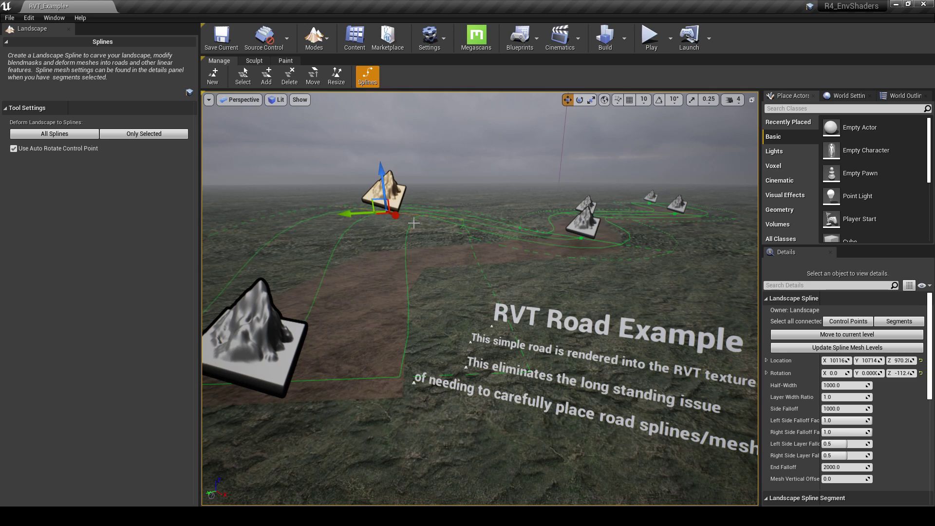
{"action": "key", "text": "ctrl+z"}
Step: Try raising the road's second control point to a Z location of about 1207 and return it to about 125
{"action": "right_click_drag", "start_coordinate": [438, 267], "coordinate": [403, 234]}
{"action": "left_click_drag", "start_coordinate": [365, 216], "coordinate": [357, 158]}
{"action": "right_click_drag", "start_coordinate": [468, 244], "coordinate": [449, 260]}
{"action": "key", "text": "w"}
{"action": "key", "text": "e"}
{"action": "mouse_move", "coordinate": [443, 233]}
{"action": "left_mouse_down"}
{"action": "mouse_move", "coordinate": [492, 255]}
{"action": "mouse_move", "coordinate": [412, 222]}
{"action": "mouse_move", "coordinate": [430, 228]}
{"action": "left_mouse_up"}
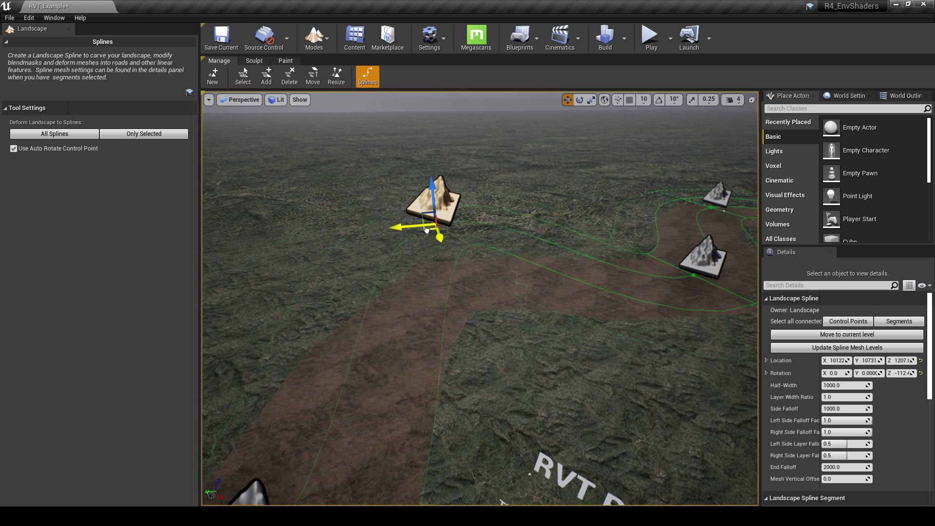
{"action": "left_click_drag", "start_coordinate": [446, 279], "coordinate": [397, 259]}
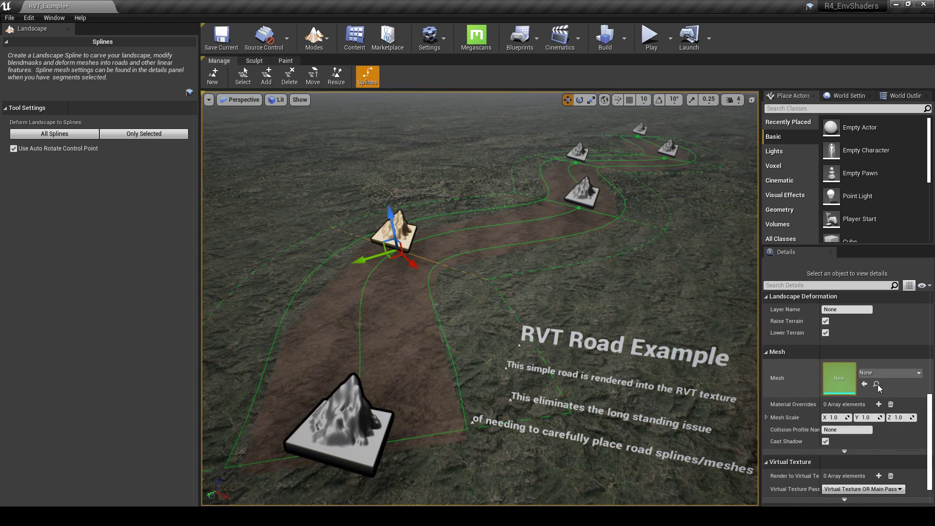
Step: Select all connected segments of the road spline and expand their Render to Virtual Textures entry
{"action": "scroll", "coordinate": [877, 385], "scroll_direction": "up", "scroll_amount": 5}
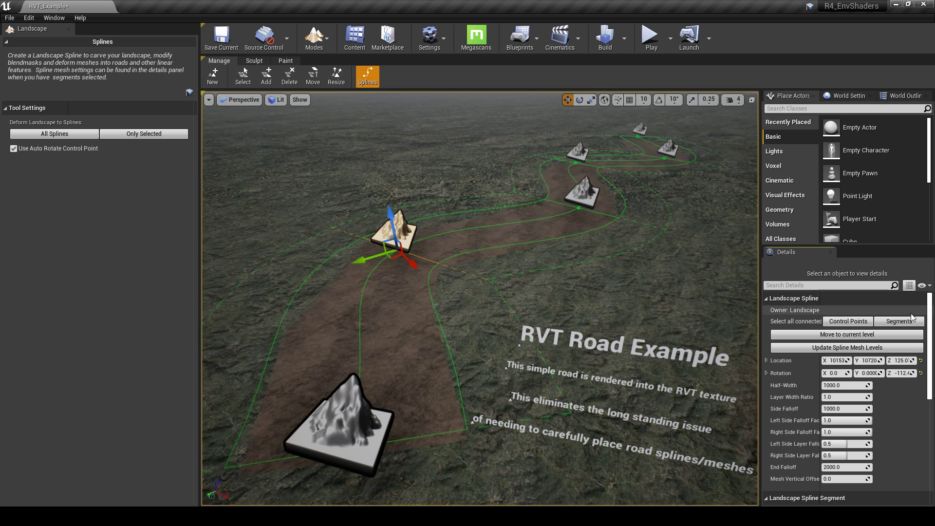
{"action": "left_click", "coordinate": [899, 322]}
{"action": "scroll", "coordinate": [883, 369], "scroll_direction": "down", "scroll_amount": 2}
{"action": "scroll", "coordinate": [883, 366], "scroll_direction": "down", "scroll_amount": 5}
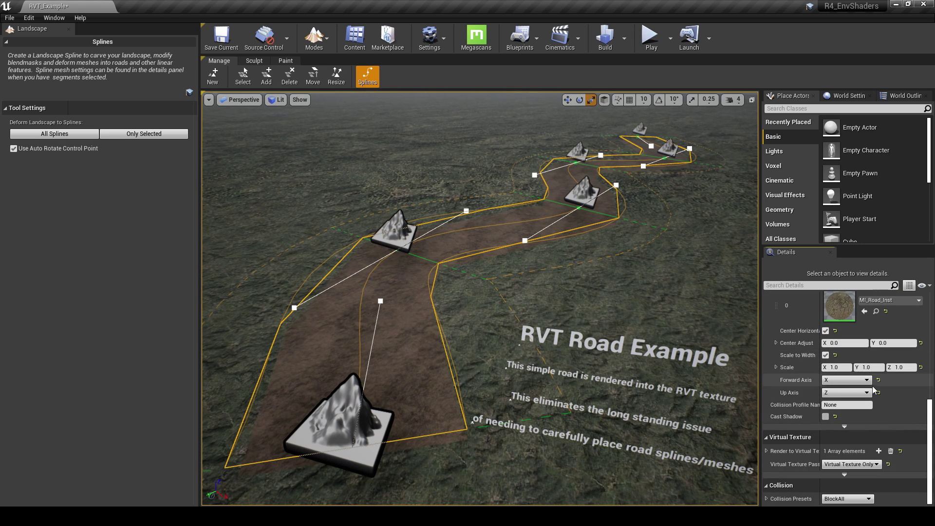
{"action": "left_click", "coordinate": [802, 451]}
{"action": "scroll", "coordinate": [795, 416], "scroll_direction": "down", "scroll_amount": 1}
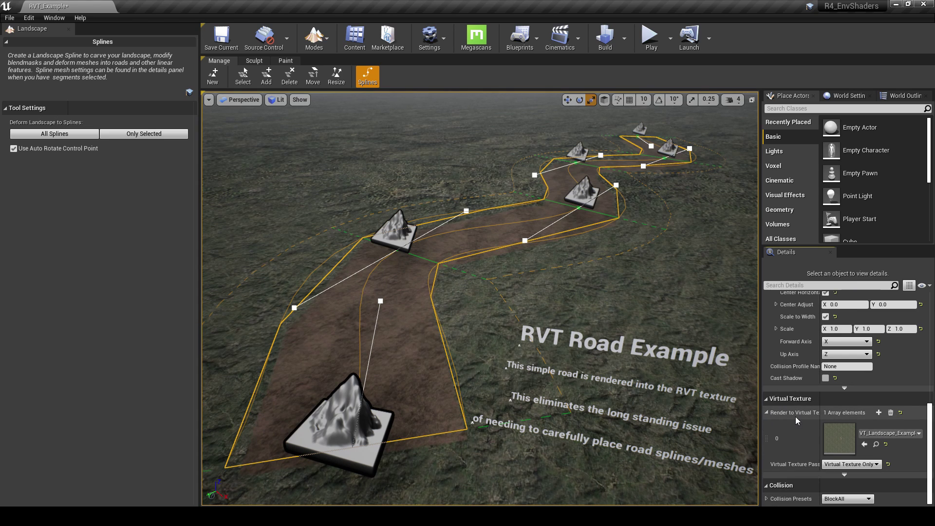
Step: Try Virtual Texture OR Main Pass for the road segments, and set their pass type to Virtual Texture AND Main Pass
{"action": "left_click", "coordinate": [837, 466]}
{"action": "left_click", "coordinate": [849, 479]}
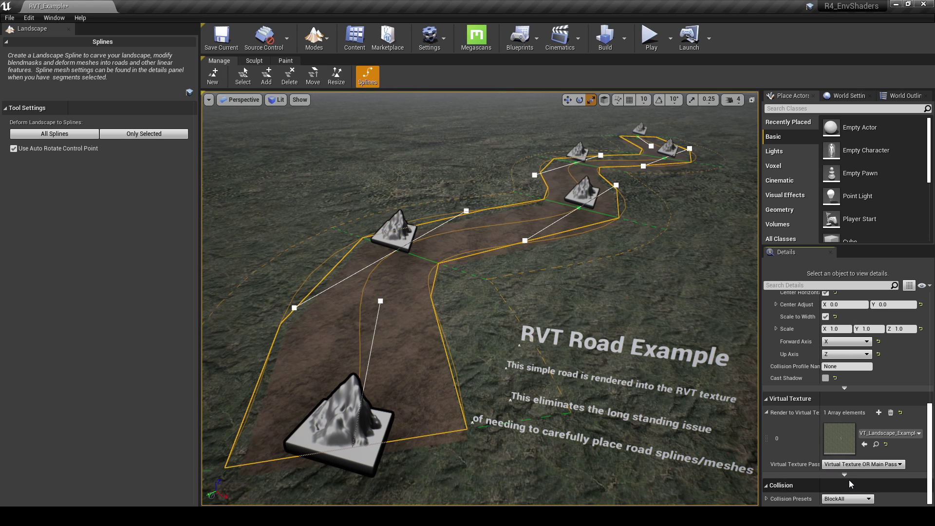
{"action": "left_click", "coordinate": [850, 466]}
{"action": "left_click", "coordinate": [849, 472]}
{"action": "left_click", "coordinate": [849, 465]}
{"action": "left_click", "coordinate": [844, 483]}
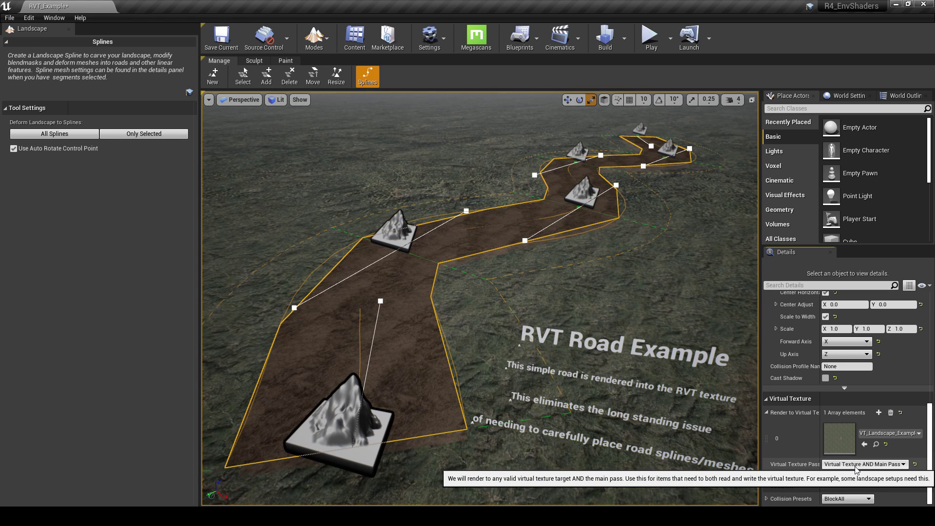
Step: Select the road spline's second control point and raise it well above the landscape
{"action": "right_click_drag", "start_coordinate": [599, 366], "coordinate": [520, 347]}
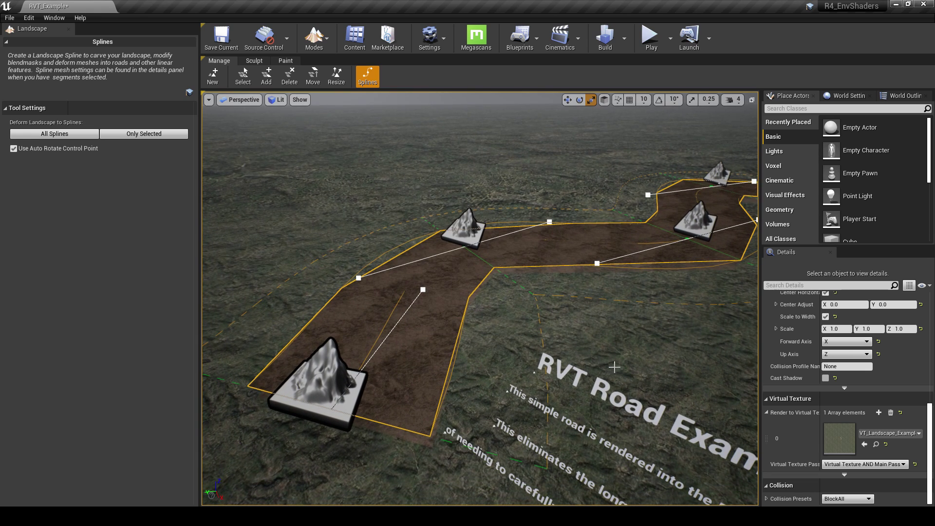
{"action": "left_click", "coordinate": [475, 243]}
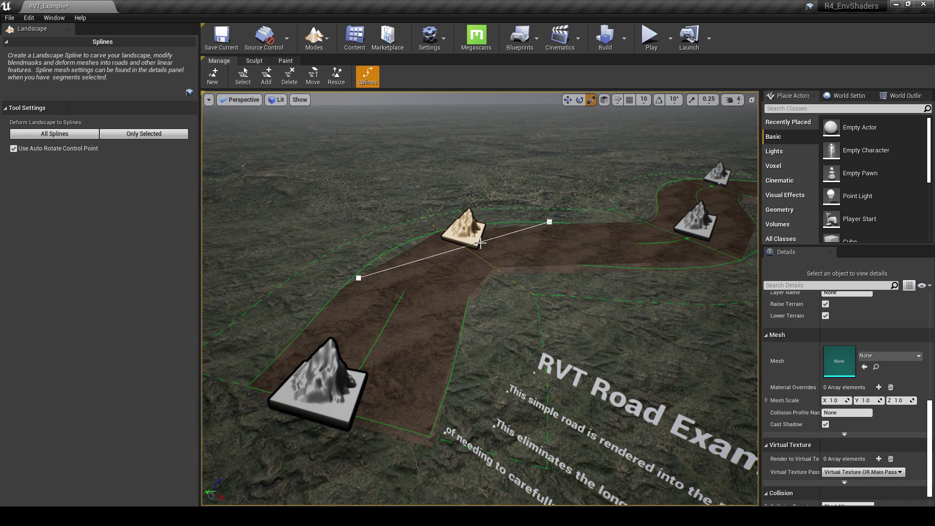
{"action": "left_click_drag", "start_coordinate": [472, 229], "coordinate": [464, 135]}
Step: Examine the raised road mesh and the road projected onto the landscape beneath it from several sides
{"action": "right_click_drag", "start_coordinate": [561, 280], "coordinate": [753, 258]}
{"action": "right_click_drag", "start_coordinate": [561, 239], "coordinate": [492, 237]}
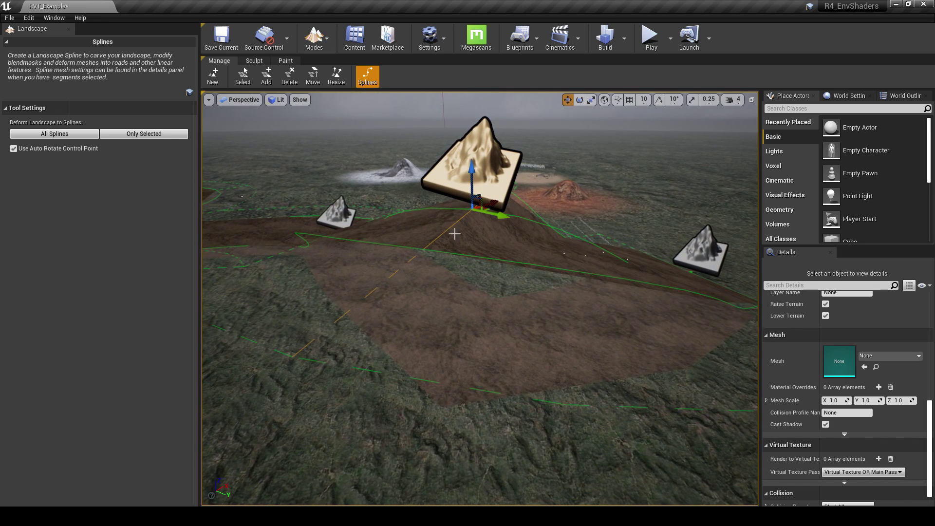
{"action": "right_click_drag", "start_coordinate": [482, 273], "coordinate": [476, 332]}
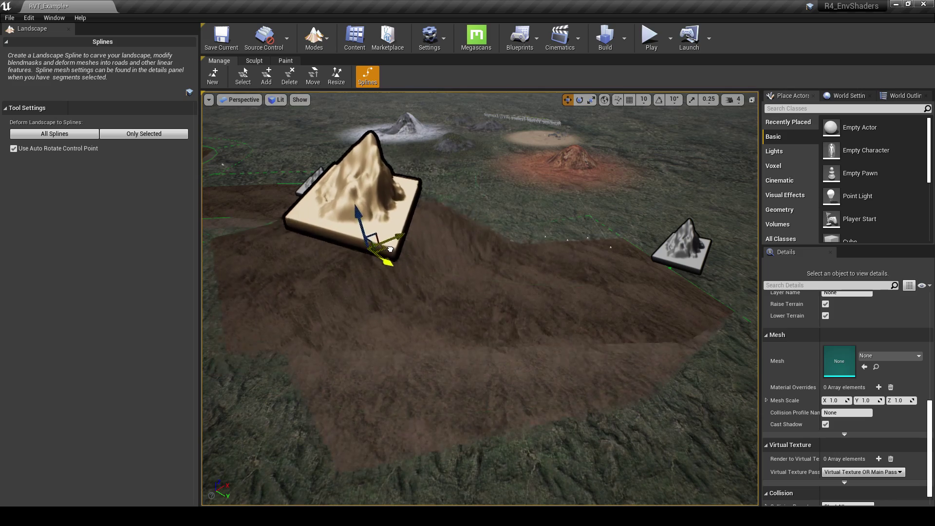
{"action": "right_click_drag", "start_coordinate": [503, 285], "coordinate": [321, 263]}
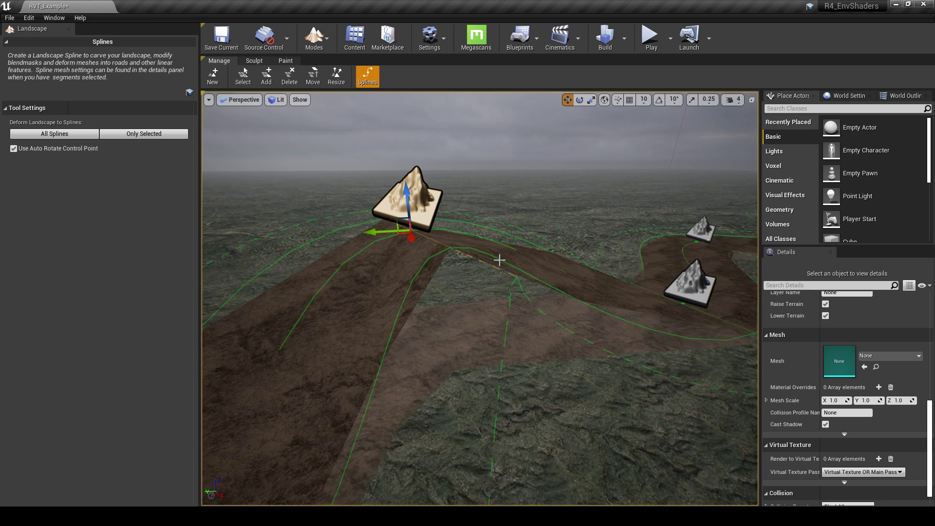
{"action": "right_click_drag", "start_coordinate": [480, 299], "coordinate": [468, 312]}
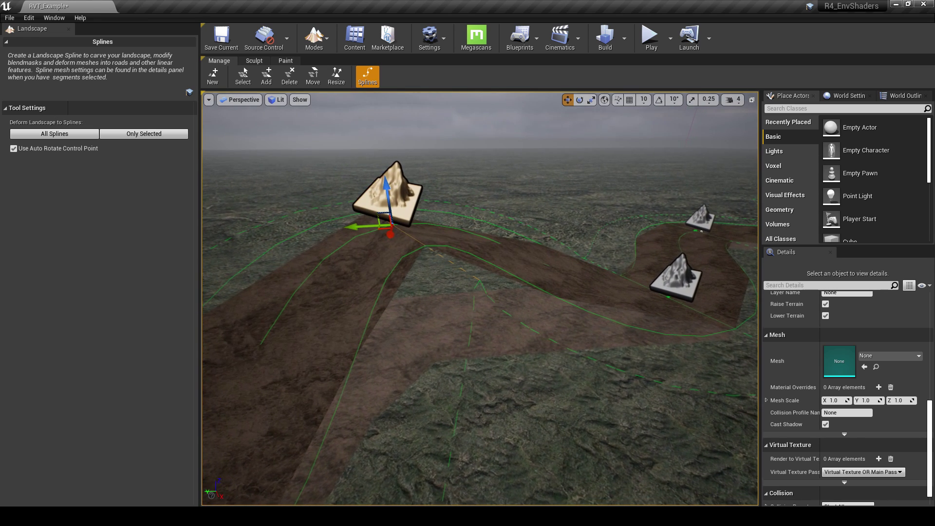
{"action": "right_click_drag", "start_coordinate": [473, 287], "coordinate": [481, 333]}
{"action": "key", "text": "d"}
{"action": "key", "text": "s"}
{"action": "mouse_move", "coordinate": [634, 311]}
{"action": "right_mouse_down"}
{"action": "mouse_move", "coordinate": [625, 321]}
{"action": "mouse_move", "coordinate": [609, 314]}
{"action": "right_mouse_up"}
{"action": "key", "text": "s"}
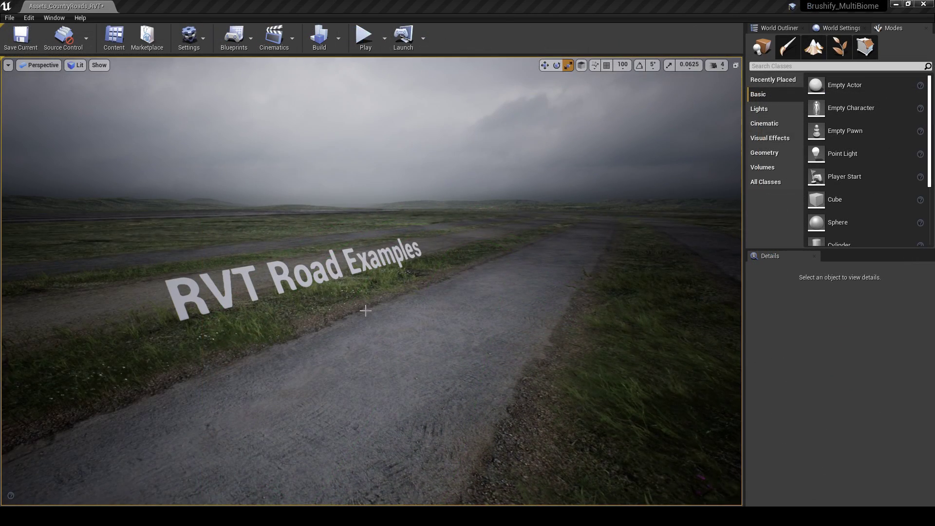
Step: Examine how the roads blend into gravel and grass in the Brushify_MultiBiome project's RVT road examples map
{"action": "right_click_drag", "start_coordinate": [383, 307], "coordinate": [374, 326]}
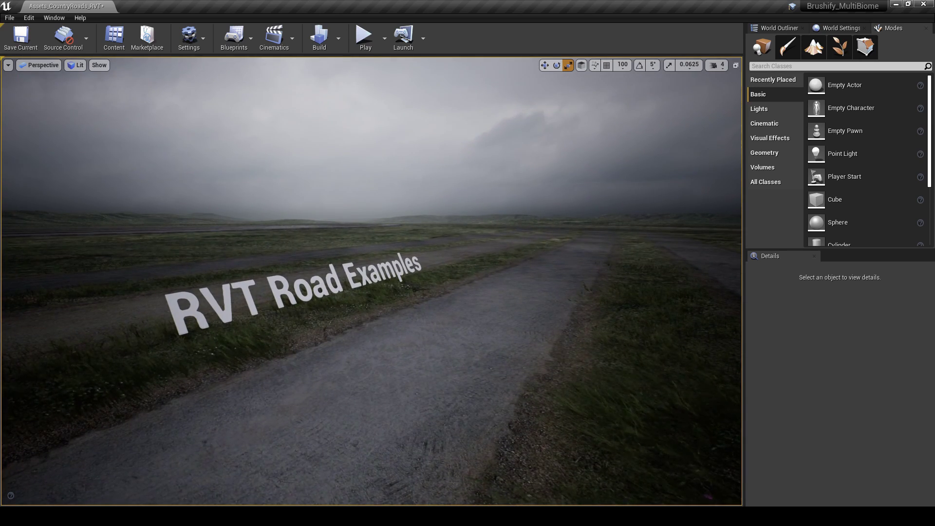
{"action": "right_click_drag", "start_coordinate": [348, 285], "coordinate": [359, 304]}
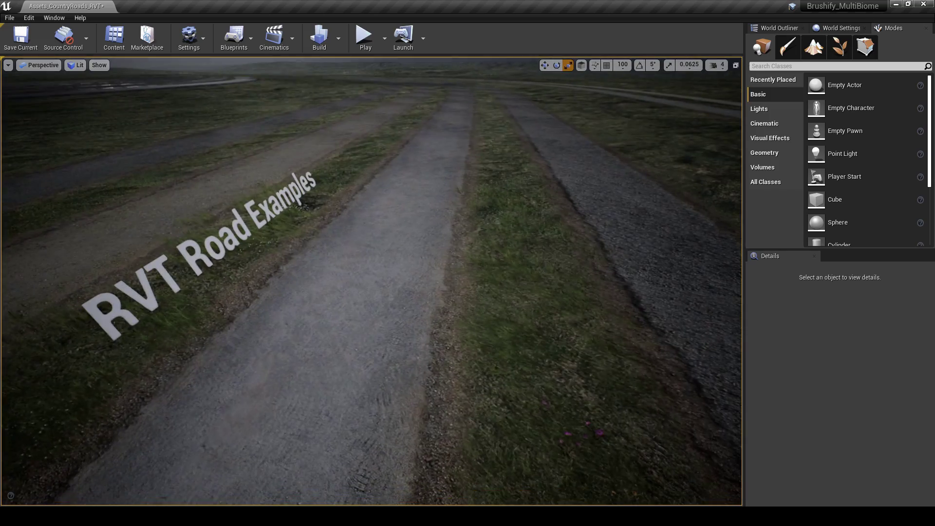
{"action": "right_click_drag", "start_coordinate": [422, 285], "coordinate": [370, 311]}
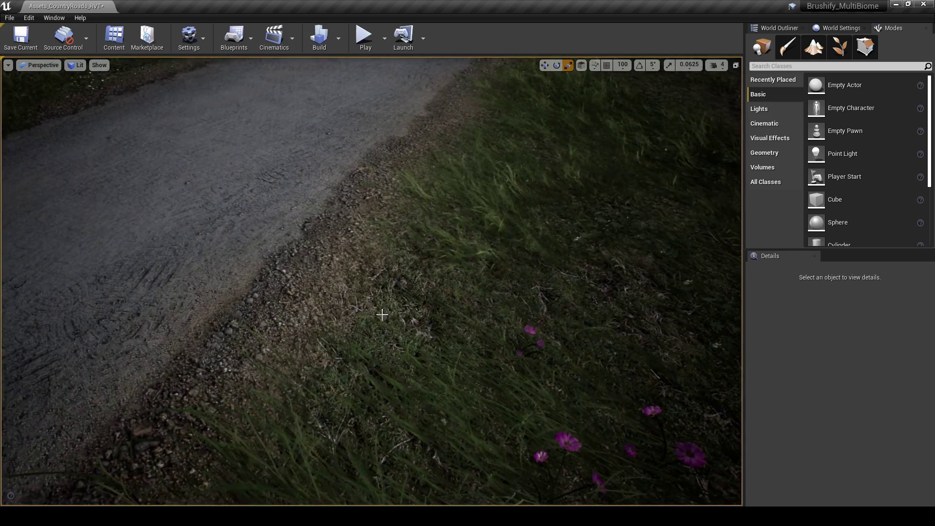
{"action": "right_click_drag", "start_coordinate": [443, 327], "coordinate": [415, 315]}
{"action": "right_click_drag", "start_coordinate": [349, 241], "coordinate": [414, 297]}
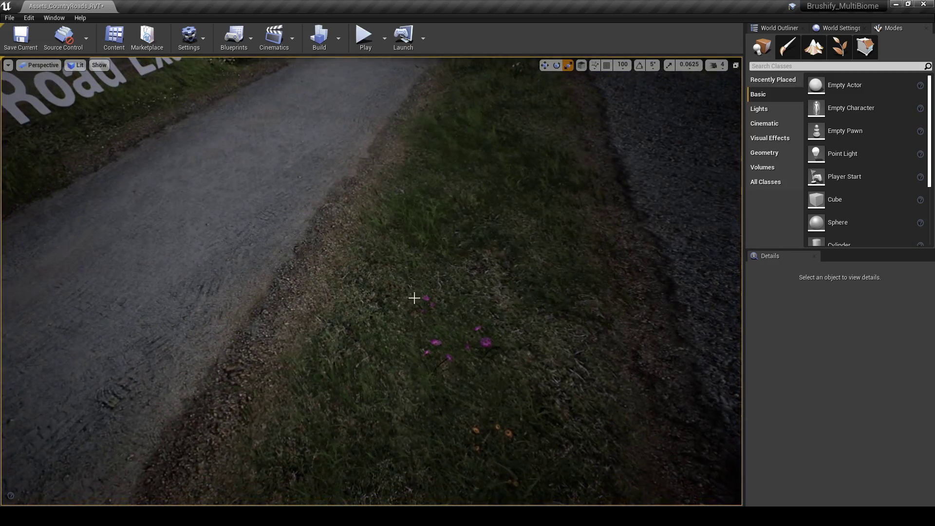
{"action": "right_click_drag", "start_coordinate": [148, 273], "coordinate": [367, 294]}
{"action": "right_click_drag", "start_coordinate": [497, 329], "coordinate": [367, 327]}
{"action": "right_click_drag", "start_coordinate": [536, 384], "coordinate": [541, 363]}
{"action": "right_click_drag", "start_coordinate": [537, 322], "coordinate": [487, 353]}
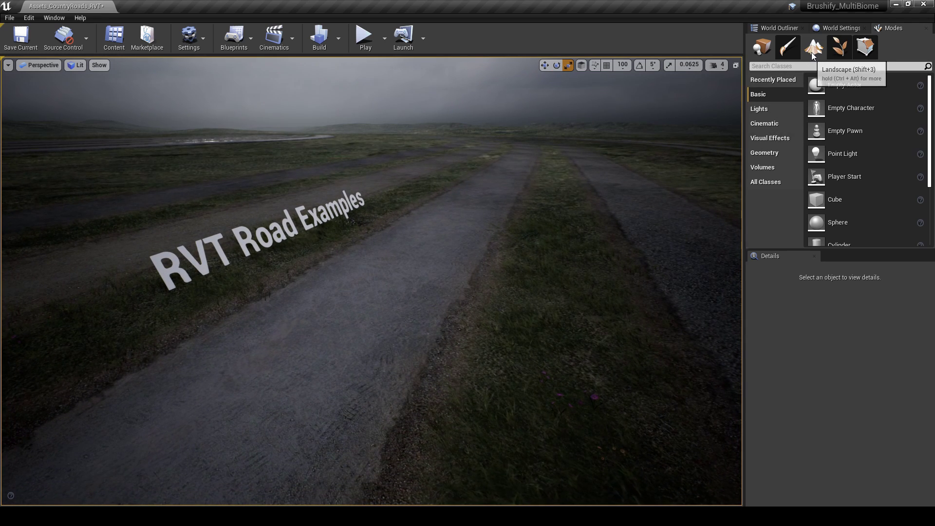
Step: Enter Landscape spline editing and select the control point on the grey road beside the RVT Road Examples text
{"action": "key", "text": "shift+3"}
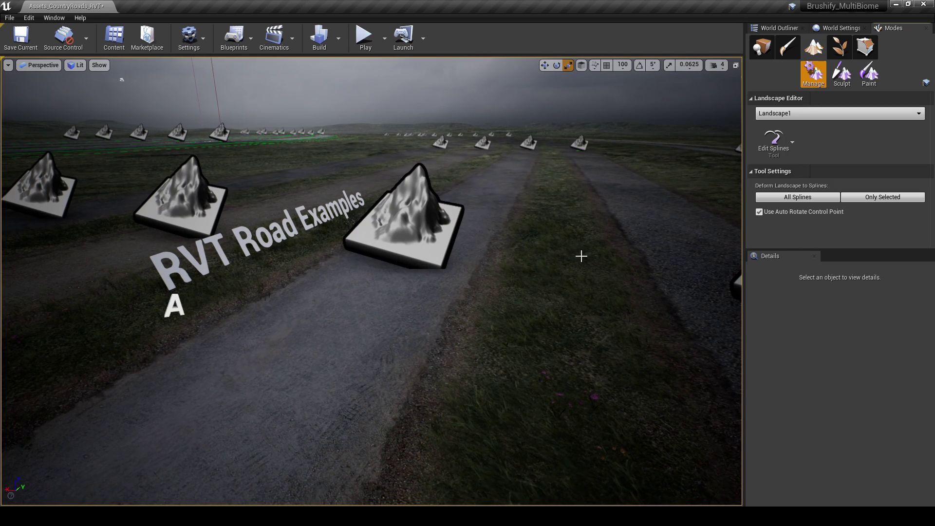
{"action": "left_click", "coordinate": [785, 136]}
{"action": "left_click", "coordinate": [784, 135]}
{"action": "left_click", "coordinate": [425, 246]}
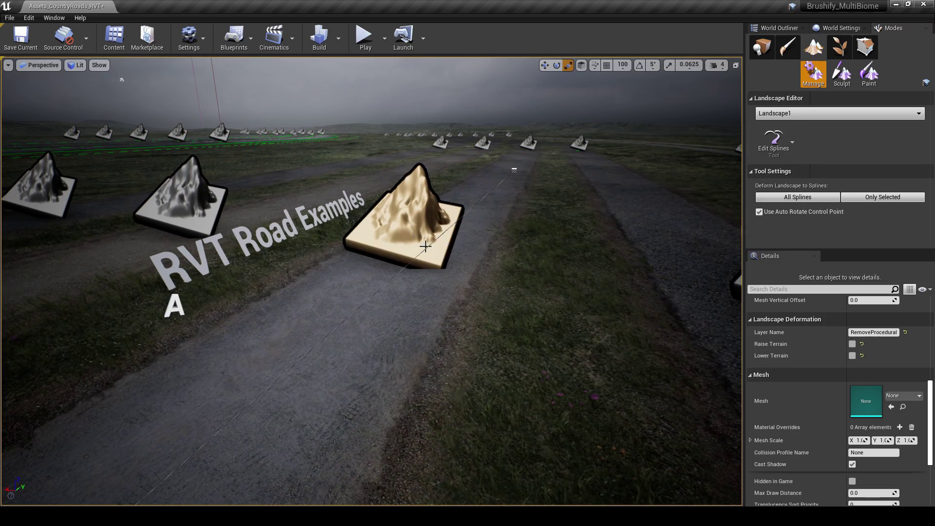
{"action": "right_click_drag", "start_coordinate": [441, 289], "coordinate": [460, 288]}
{"action": "key", "text": "w"}
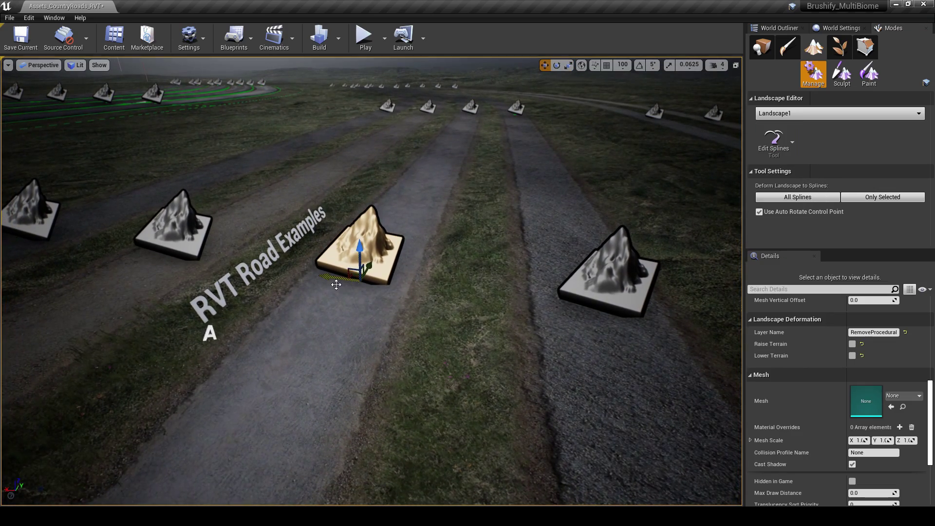
Step: Raise the selected road control point high above the ground and shift it sideways
{"action": "left_click_drag", "start_coordinate": [376, 286], "coordinate": [316, 297]}
{"action": "left_click_drag", "start_coordinate": [346, 250], "coordinate": [322, 99]}
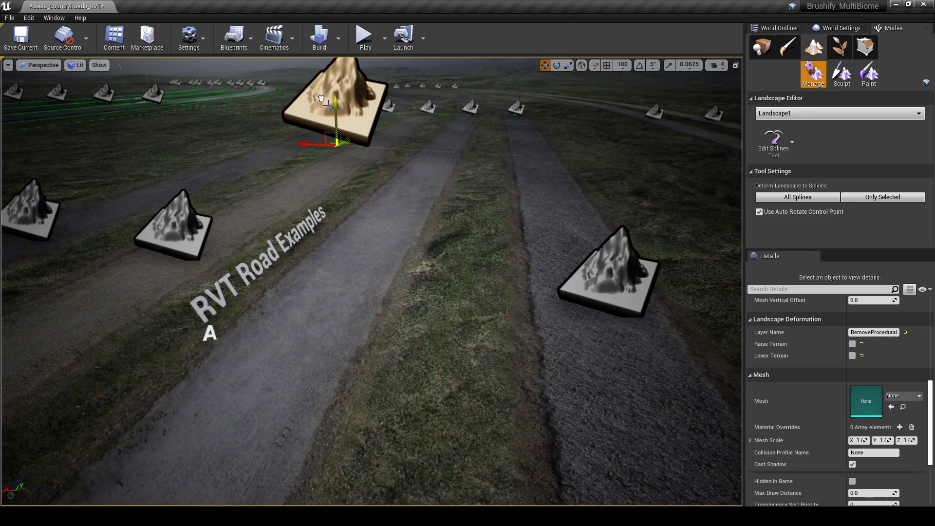
{"action": "left_click_drag", "start_coordinate": [317, 149], "coordinate": [352, 174]}
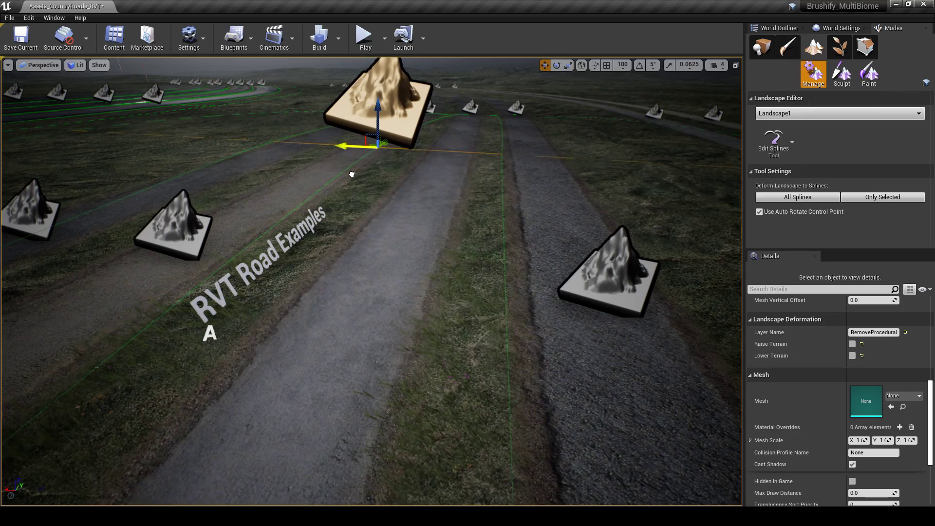
{"action": "key", "text": "f"}
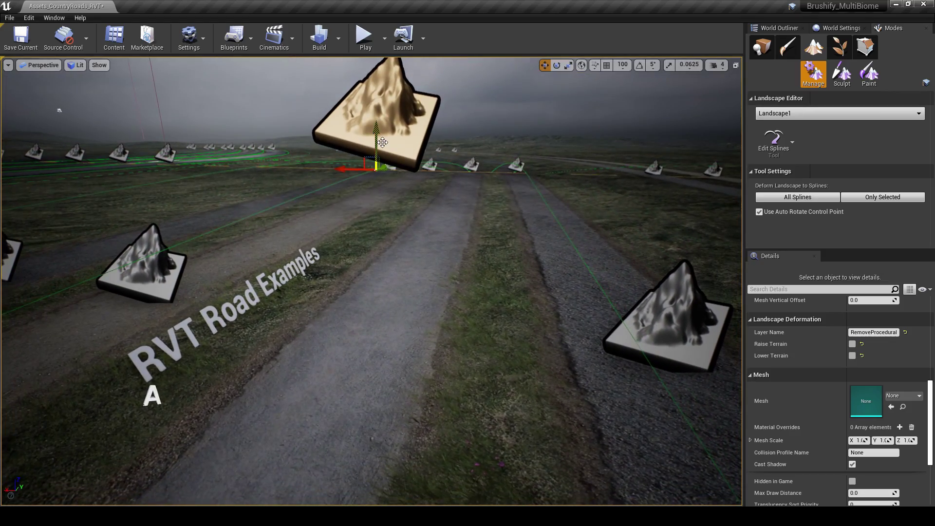
Step: Hide the grass in the viewport and look closely at the grey road's gravel edge blending into the landscape
{"action": "right_click_drag", "start_coordinate": [369, 301], "coordinate": [378, 378]}
{"action": "left_click", "coordinate": [99, 65]}
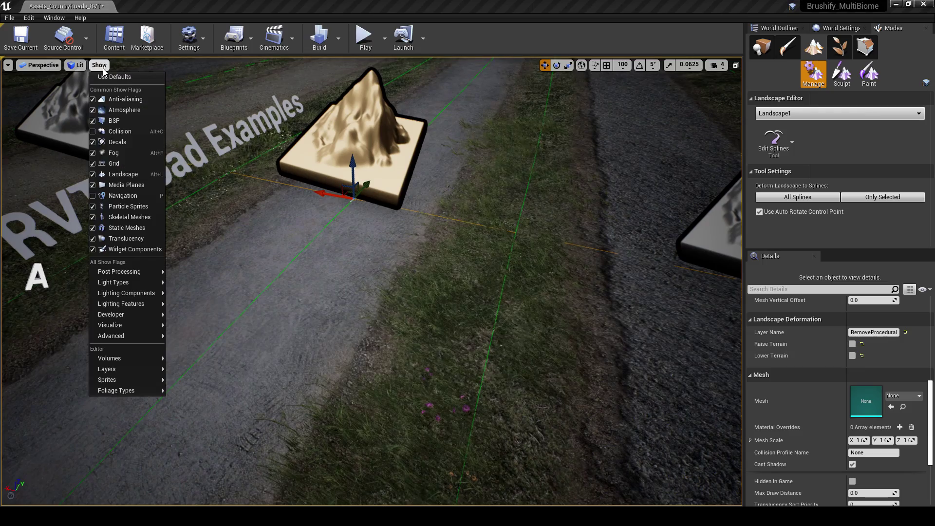
{"action": "mouse_move", "coordinate": [112, 341]}
{"action": "left_click", "coordinate": [191, 234]}
{"action": "right_click_drag", "start_coordinate": [219, 255], "coordinate": [232, 262]}
{"action": "right_click_drag", "start_coordinate": [367, 291], "coordinate": [371, 297]}
{"action": "key", "text": "w"}
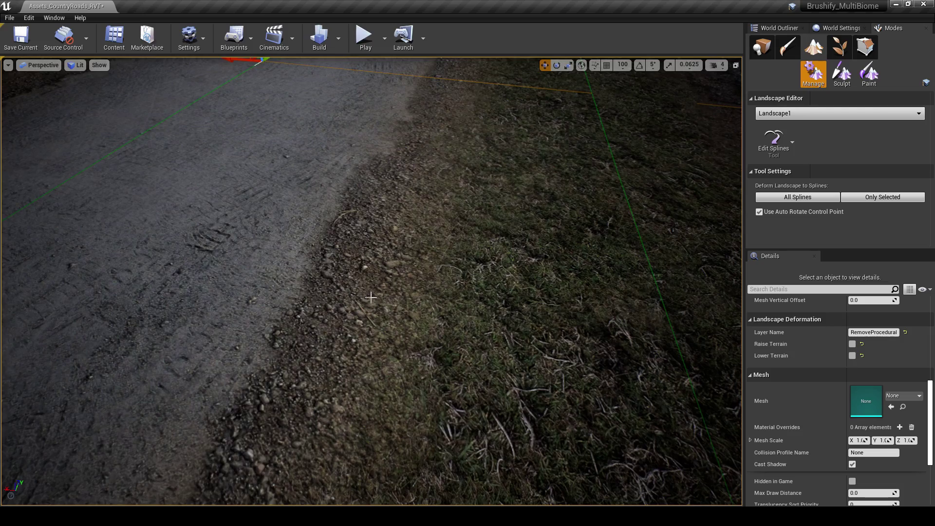
Step: Shift the grey road's control point slightly sideways and turn the grass display back on in the viewport
{"action": "scroll", "coordinate": [371, 298], "scroll_direction": "down", "scroll_amount": 5}
{"action": "mouse_move", "coordinate": [268, 152]}
{"action": "left_mouse_down"}
{"action": "mouse_move", "coordinate": [228, 149]}
{"action": "mouse_move", "coordinate": [271, 152]}
{"action": "left_mouse_up"}
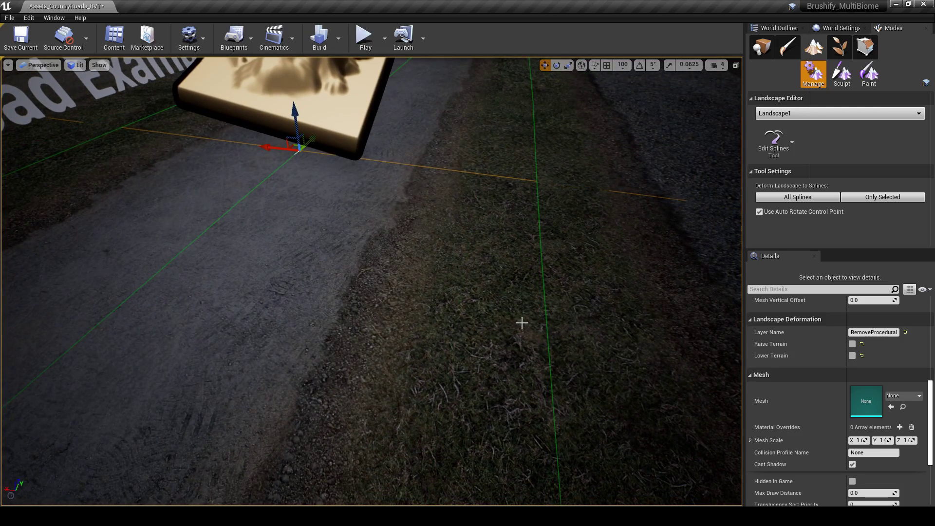
{"action": "right_click_drag", "start_coordinate": [383, 295], "coordinate": [345, 317]}
{"action": "left_click", "coordinate": [99, 64]}
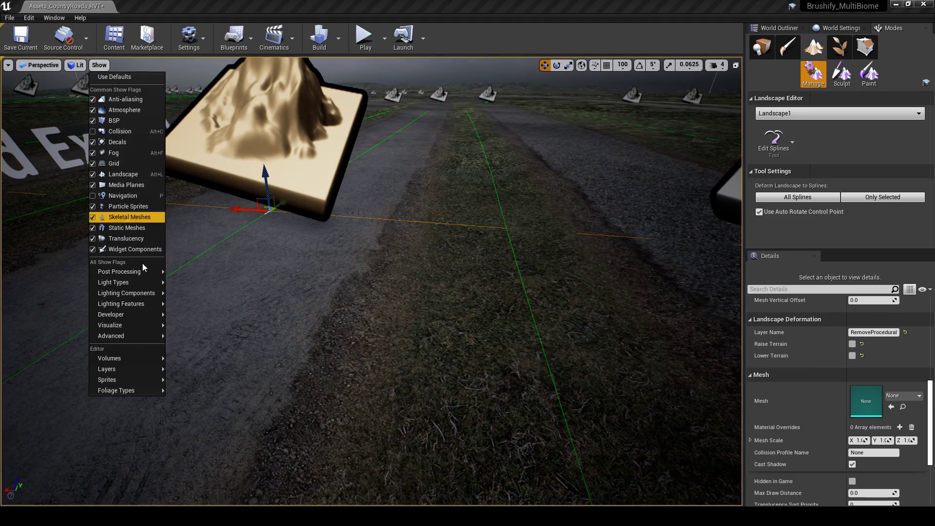
{"action": "mouse_move", "coordinate": [137, 343]}
{"action": "left_click", "coordinate": [189, 233]}
Step: Move the control point further sideways across the grass and preview the deformed road in Game View
{"action": "right_click_drag", "start_coordinate": [196, 242], "coordinate": [234, 237]}
{"action": "left_click_drag", "start_coordinate": [289, 235], "coordinate": [314, 236]}
{"action": "right_click_drag", "start_coordinate": [314, 236], "coordinate": [372, 297]}
{"action": "left_click", "coordinate": [397, 317]}
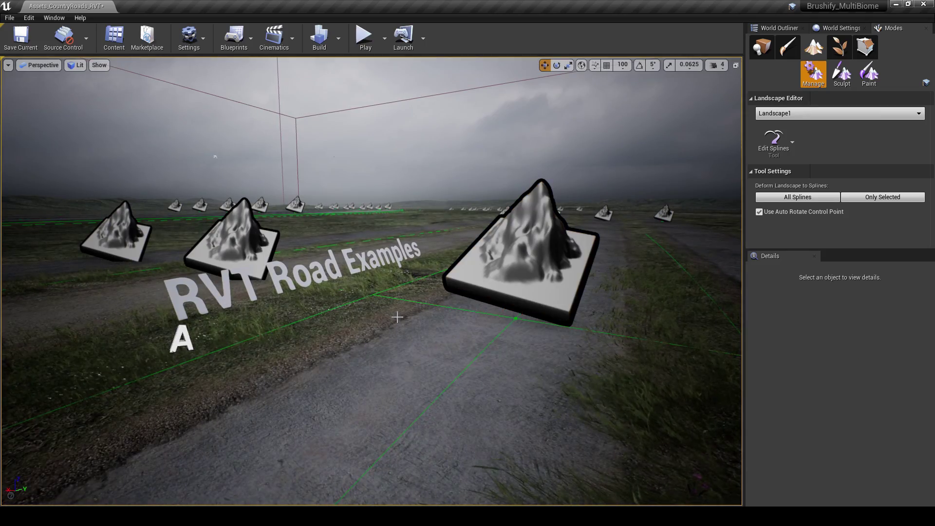
{"action": "key", "text": "g"}
{"action": "right_click_drag", "start_coordinate": [398, 317], "coordinate": [409, 316]}
{"action": "key", "text": "g"}
Step: Shift the grey road's control point back toward the RVT Road Examples text and view the road without editor overlays
{"action": "left_click", "coordinate": [392, 306]}
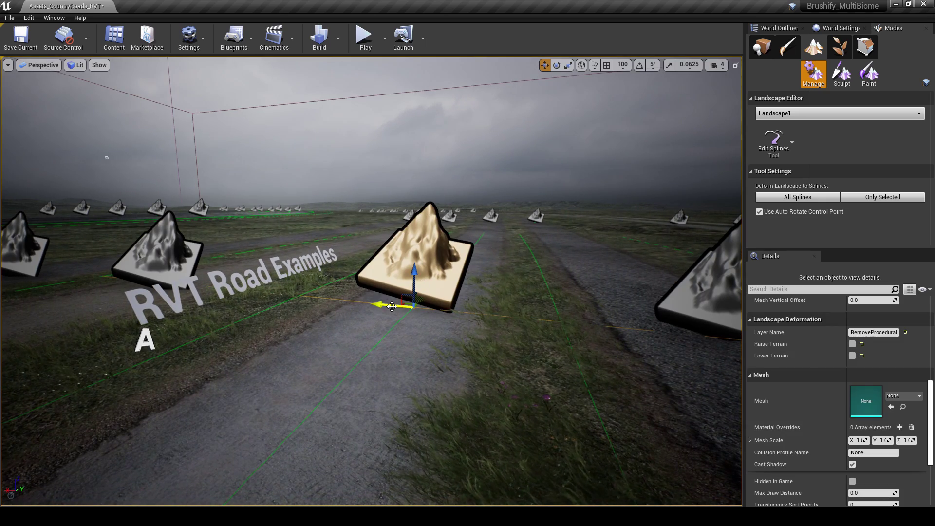
{"action": "left_click_drag", "start_coordinate": [379, 304], "coordinate": [355, 305]}
{"action": "right_click_drag", "start_coordinate": [385, 337], "coordinate": [388, 338]}
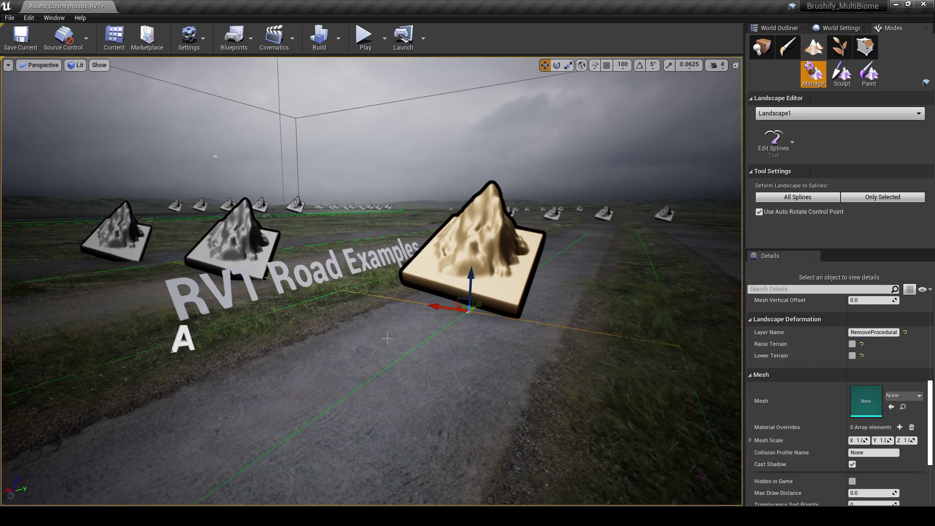
{"action": "left_click", "coordinate": [389, 339]}
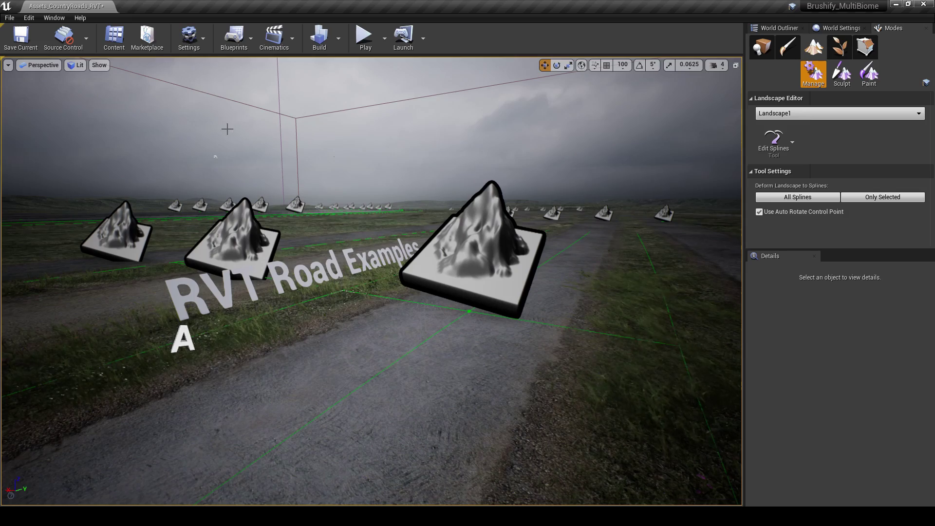
{"action": "key", "text": "g"}
{"action": "right_click_drag", "start_coordinate": [390, 192], "coordinate": [409, 188]}
{"action": "right_click_drag", "start_coordinate": [422, 321], "coordinate": [442, 337]}
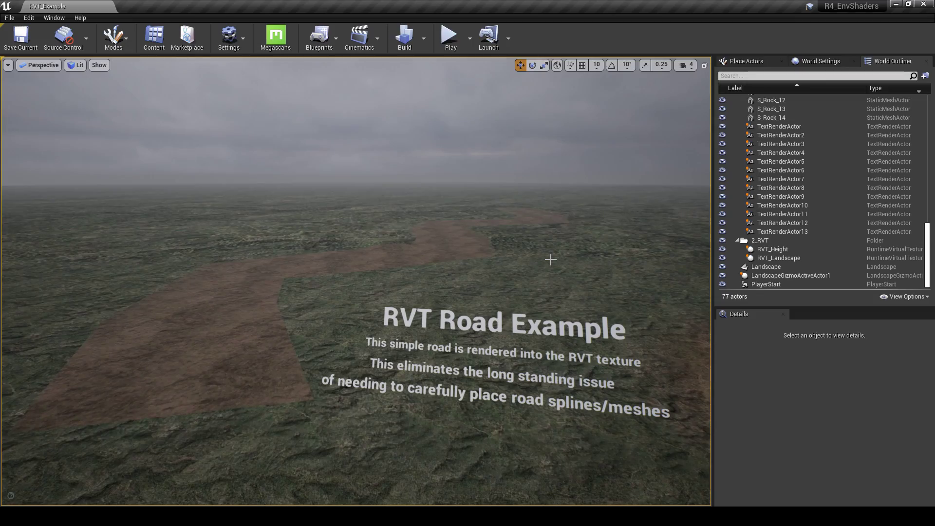
Step: Examine the simple brown road beside the RVT Road Example text in the R4_EnvShaders project's RVT_Example map
{"action": "right_click_drag", "start_coordinate": [405, 311], "coordinate": [401, 311]}
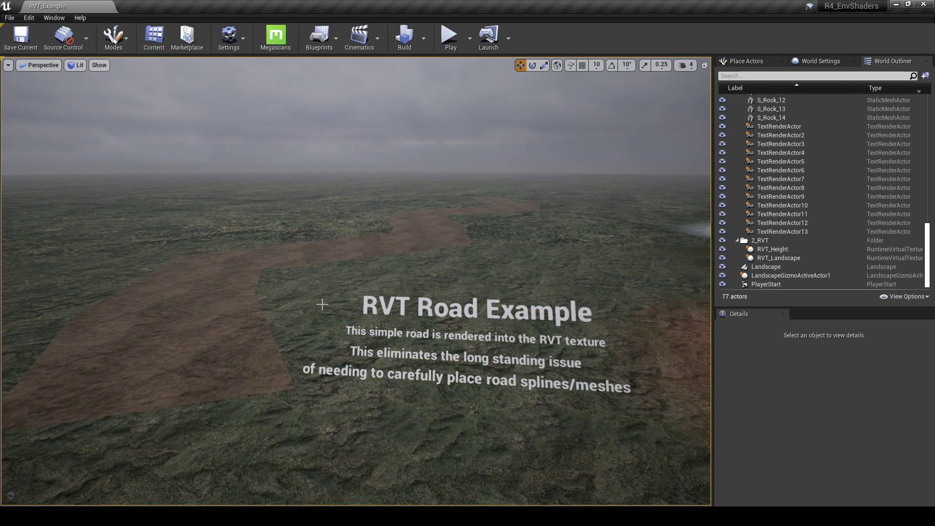
{"action": "right_click_drag", "start_coordinate": [317, 340], "coordinate": [312, 338]}
{"action": "right_click_drag", "start_coordinate": [253, 344], "coordinate": [254, 352]}
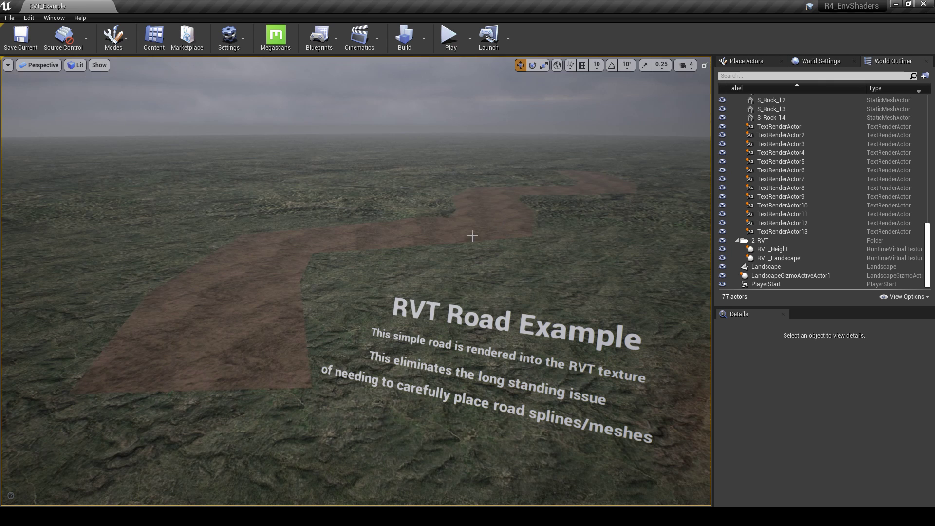
{"action": "right_click_drag", "start_coordinate": [423, 284], "coordinate": [422, 284]}
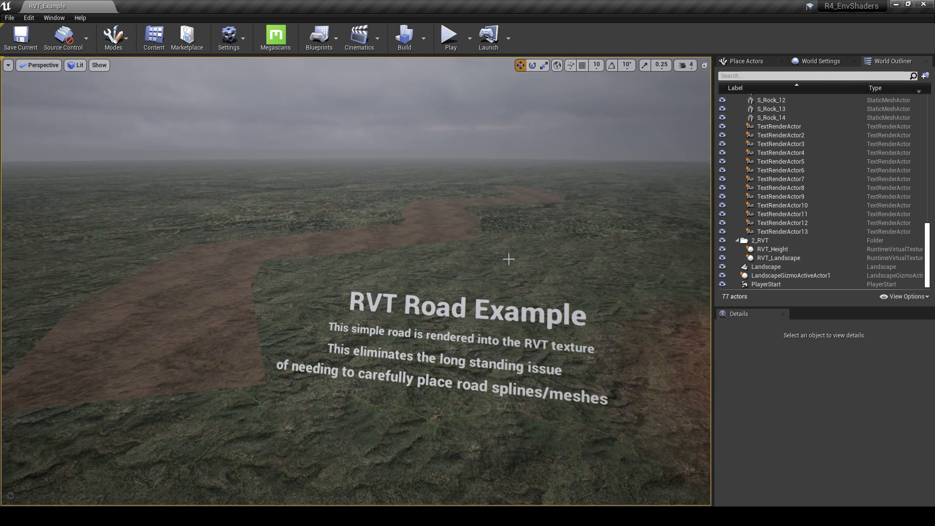
Step: Visit viewport bookmarks 1, 2 and 3 and examine the Runtime Virtual Texture (RVT) Example overview with its instructions and mounds
{"action": "key", "text": "1"}
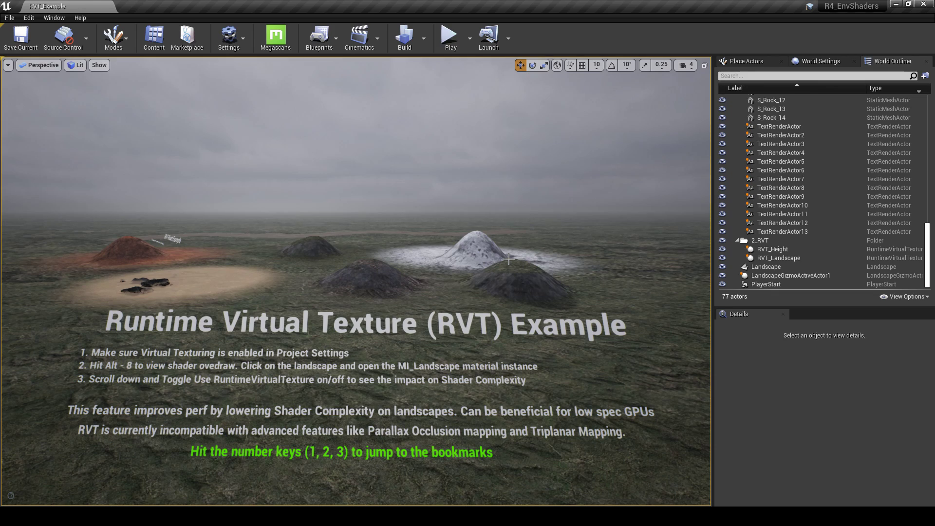
{"action": "right_click_drag", "start_coordinate": [478, 277], "coordinate": [478, 277]}
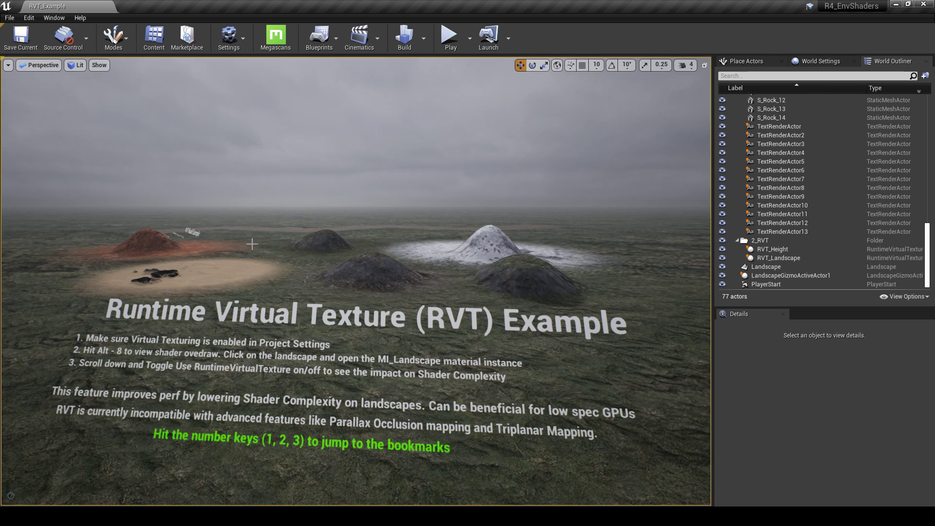
{"action": "right_click_drag", "start_coordinate": [514, 311], "coordinate": [414, 323]}
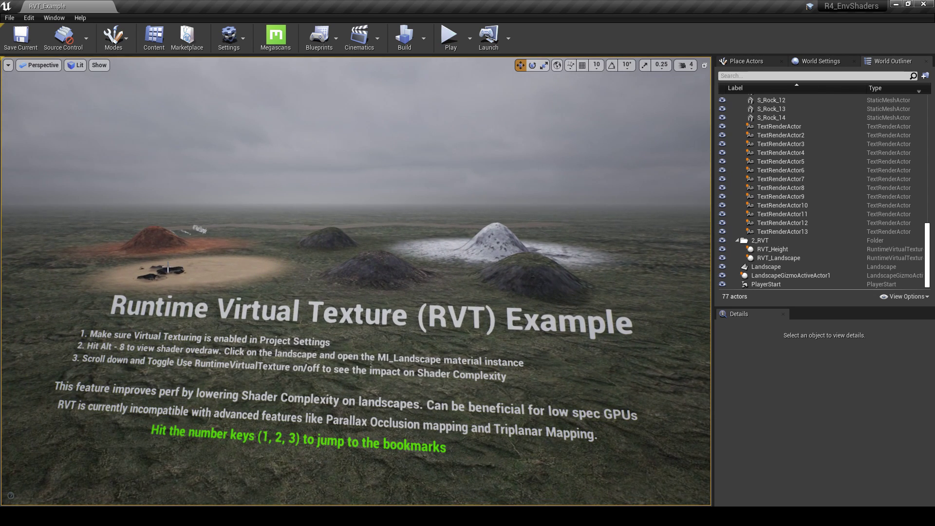
{"action": "right_click_drag", "start_coordinate": [518, 290], "coordinate": [519, 290]}
{"action": "key", "text": "2"}
{"action": "key", "text": "3"}
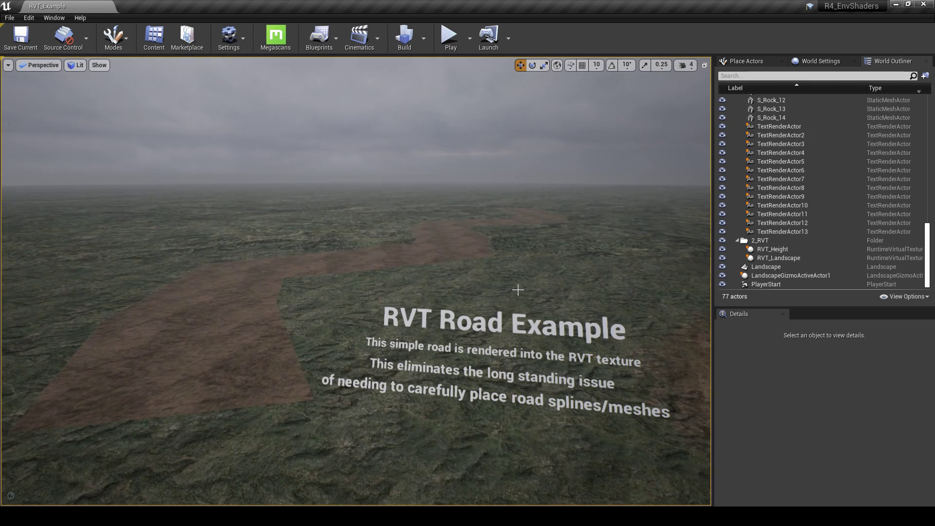
{"action": "key", "text": "1"}
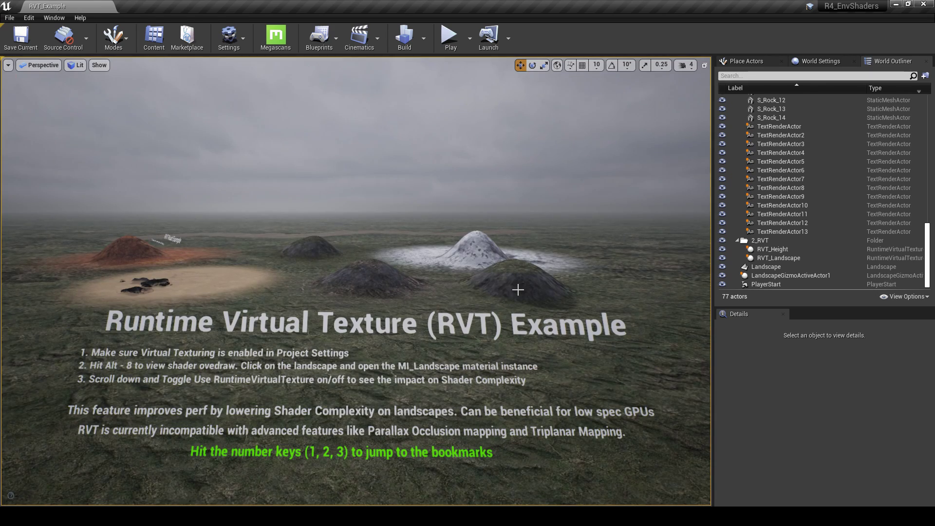
{"action": "key", "text": "d"}
{"action": "right_click_drag", "start_coordinate": [518, 290], "coordinate": [517, 290]}
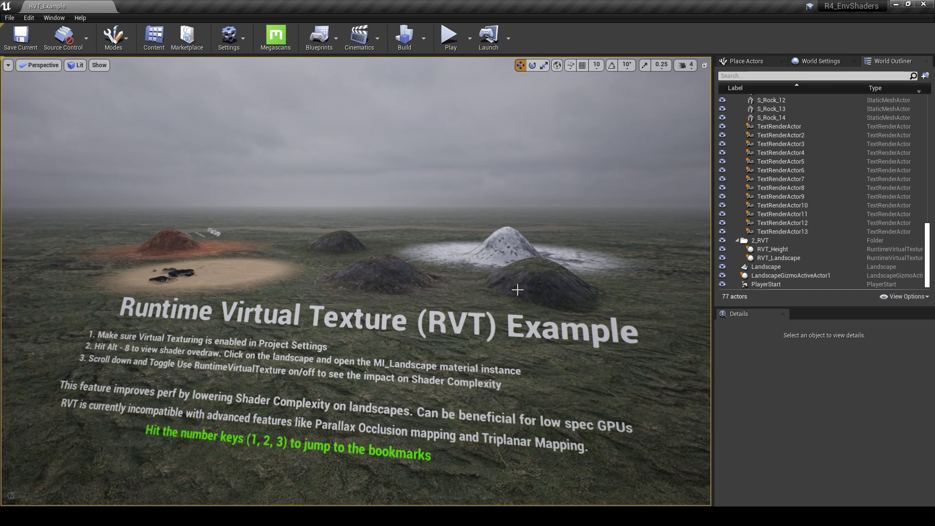
{"action": "right_click_drag", "start_coordinate": [518, 290], "coordinate": [483, 290]}
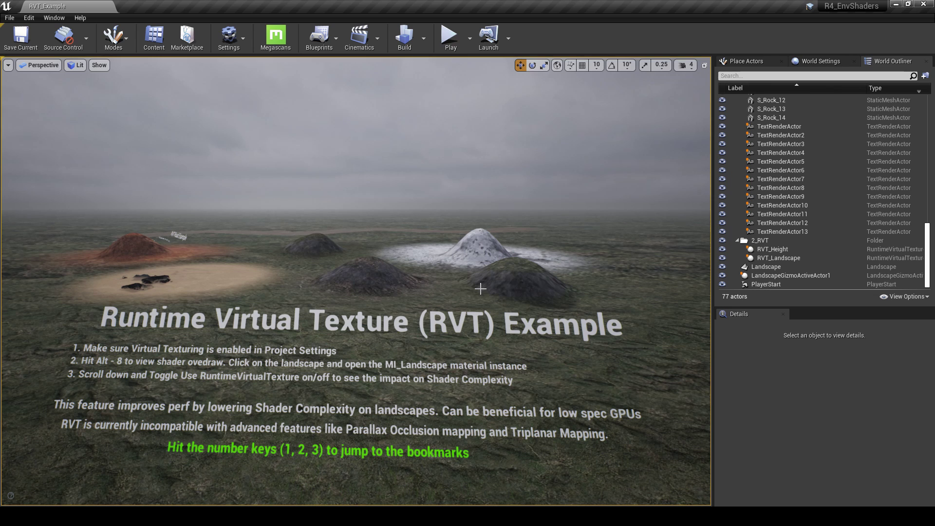
{"action": "mouse_move", "coordinate": [425, 251]}
{"action": "right_mouse_down"}
{"action": "mouse_move", "coordinate": [399, 251]}
{"action": "mouse_move", "coordinate": [413, 251]}
{"action": "right_mouse_up"}
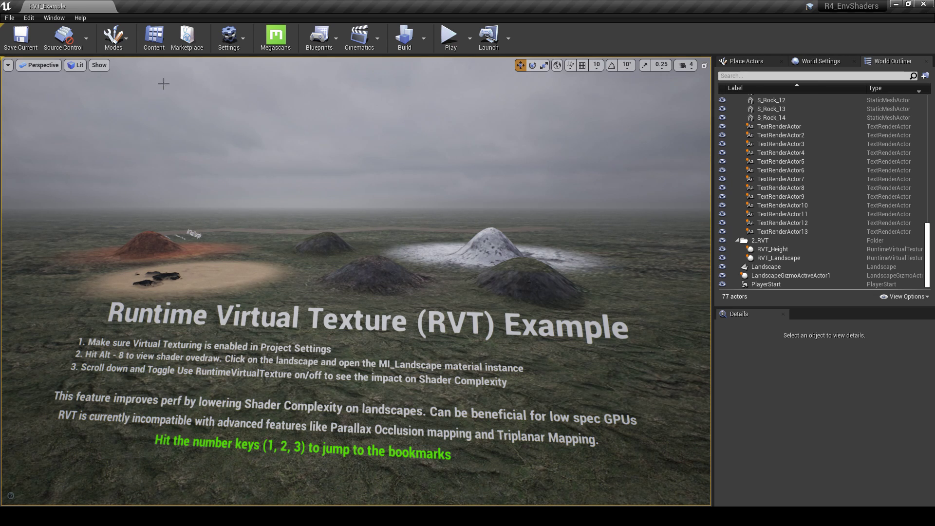
Step: Open the Mountains level from the Brushify/Maps/Mountains folder
{"action": "left_click", "coordinate": [154, 36]}
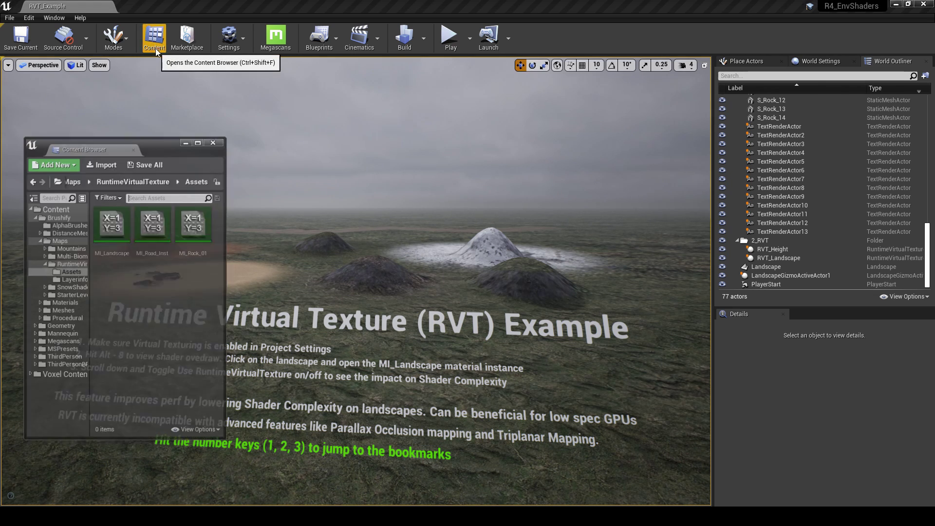
{"action": "left_click", "coordinate": [60, 218]}
{"action": "double_click", "coordinate": [188, 253]}
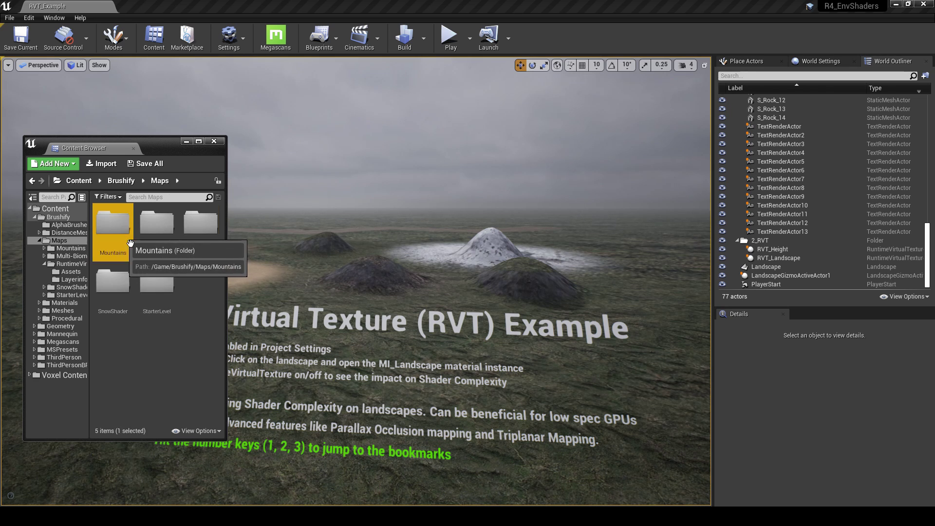
{"action": "double_click", "coordinate": [113, 227]}
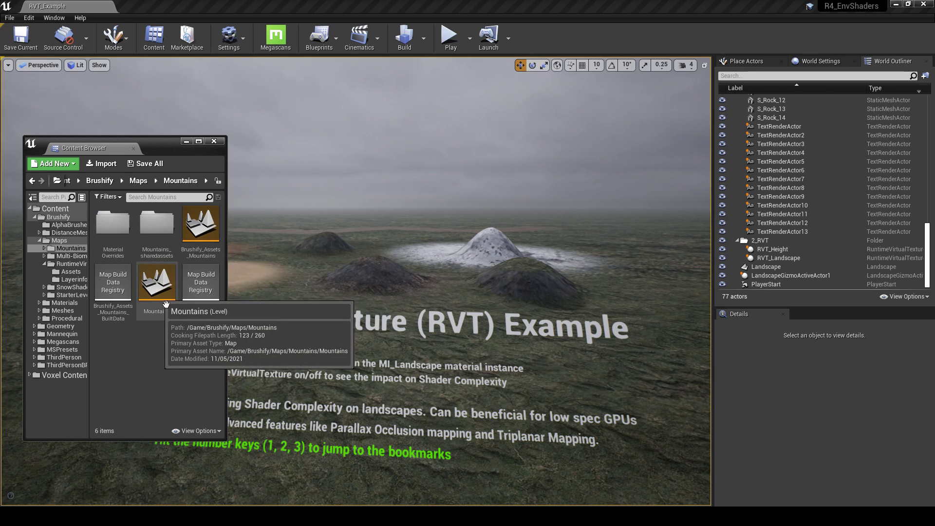
{"action": "double_click", "coordinate": [159, 298]}
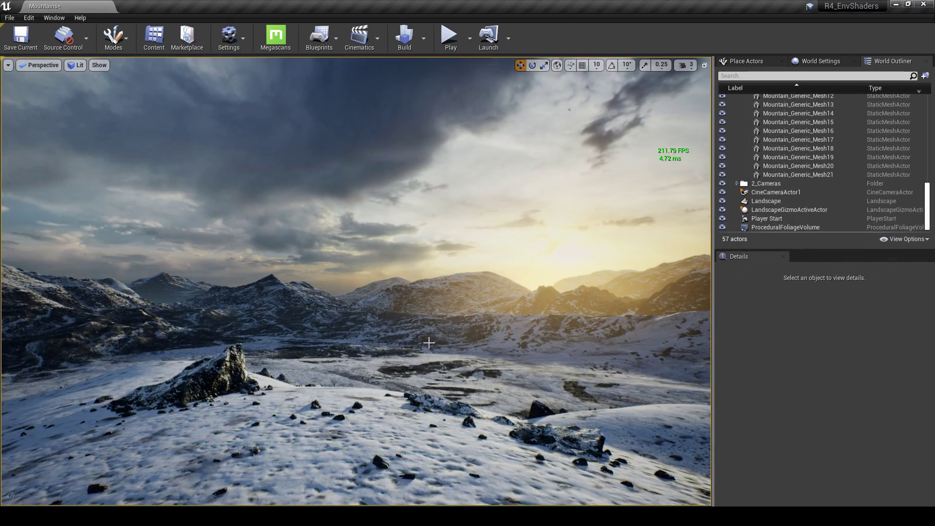
{"action": "right_click_drag", "start_coordinate": [428, 343], "coordinate": [446, 350]}
{"action": "key", "text": "a"}
{"action": "key", "text": "s"}
{"action": "right_click_drag", "start_coordinate": [206, 311], "coordinate": [540, 287]}
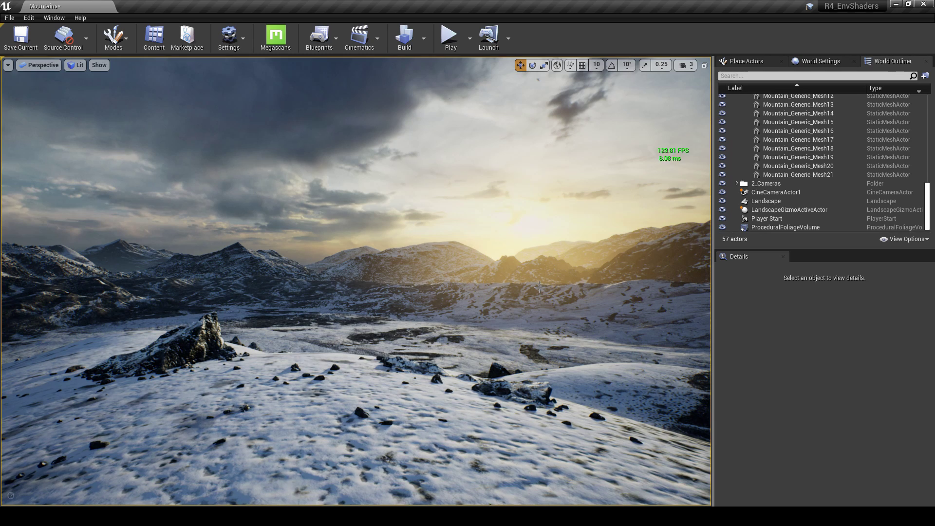
{"action": "right_click_drag", "start_coordinate": [448, 329], "coordinate": [444, 330]}
{"action": "right_click_drag", "start_coordinate": [526, 288], "coordinate": [534, 288]}
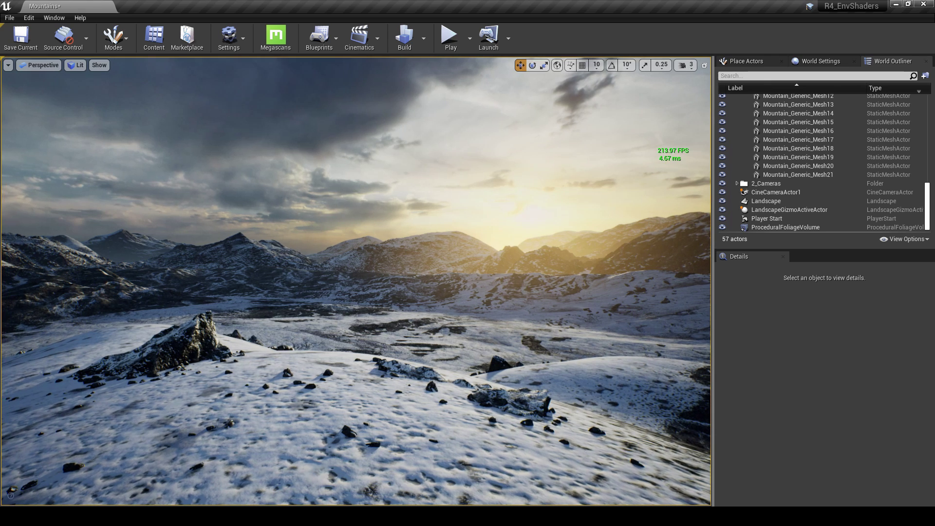
{"action": "right_click_drag", "start_coordinate": [441, 332], "coordinate": [441, 339]}
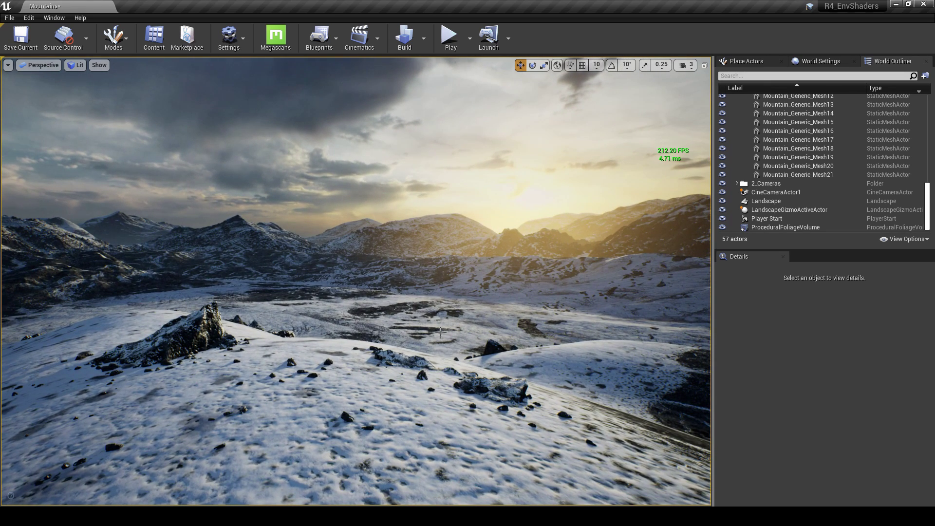
Step: Show the snowy landscape in the Shader Complexity view mode and examine the cost of the terrain and rocks
{"action": "left_click", "coordinate": [72, 67]}
{"action": "mouse_move", "coordinate": [103, 171]}
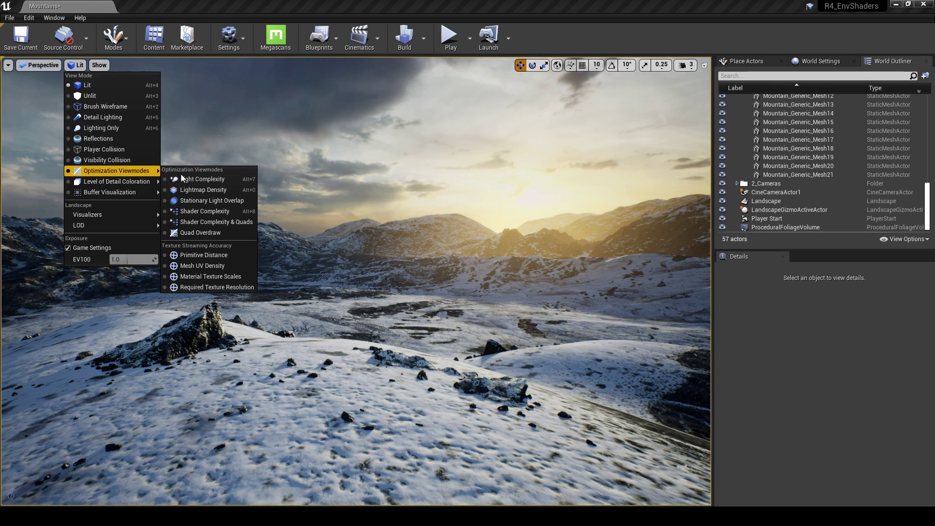
{"action": "left_click", "coordinate": [197, 212]}
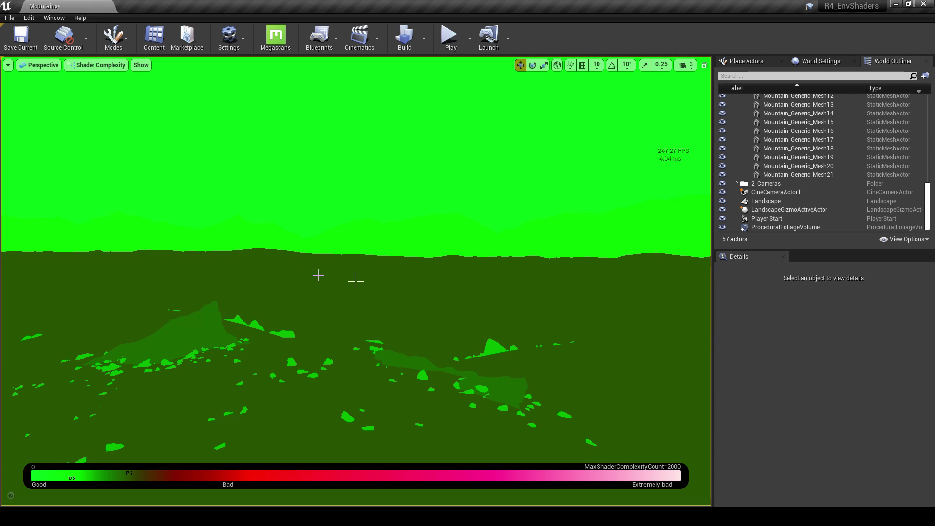
{"action": "key", "text": "e"}
{"action": "right_click_drag", "start_coordinate": [330, 275], "coordinate": [329, 290]}
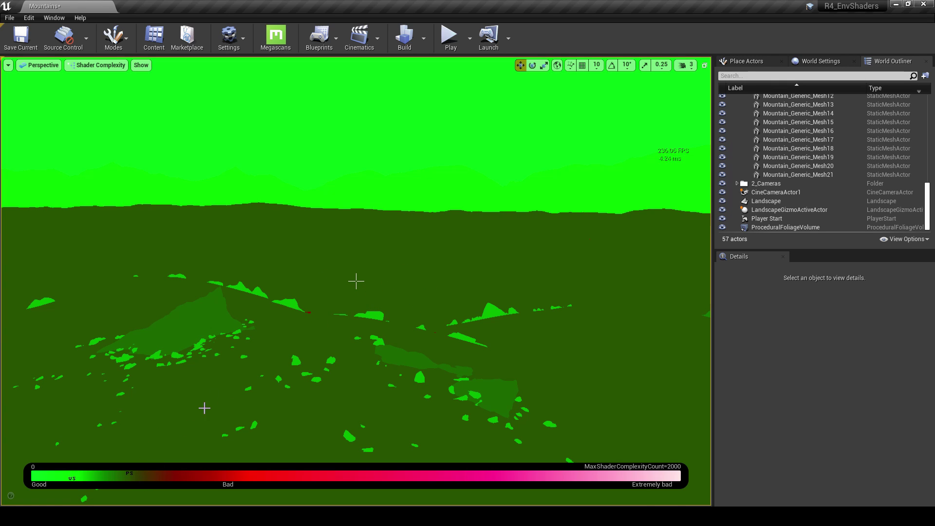
{"action": "key", "text": "d"}
{"action": "right_click_drag", "start_coordinate": [319, 324], "coordinate": [324, 324]}
{"action": "key", "text": "a"}
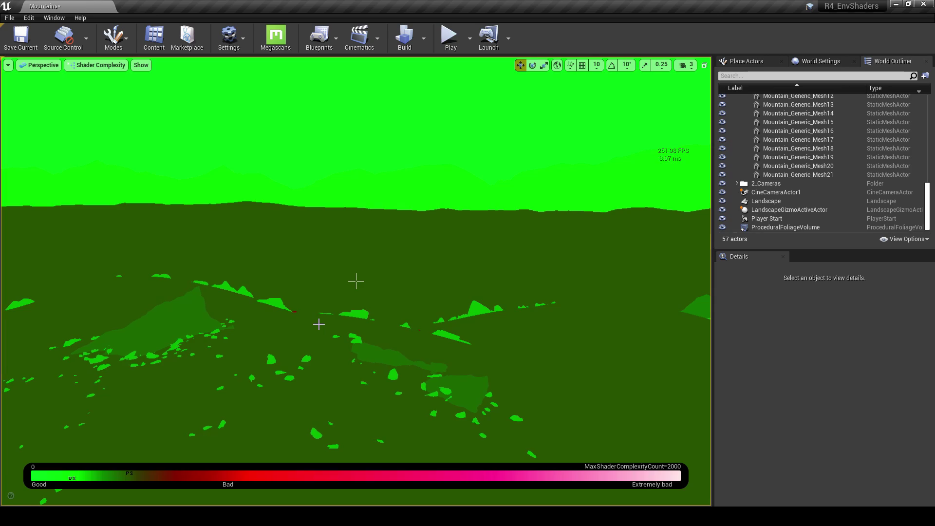
Step: Return the viewport to the Lit view mode and look over the snowy hill and valley
{"action": "left_click", "coordinate": [115, 70]}
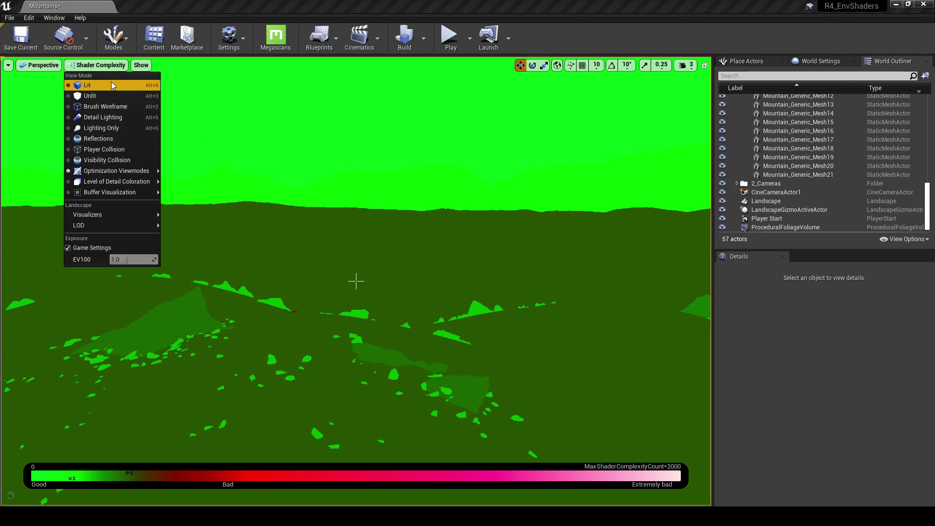
{"action": "left_click", "coordinate": [112, 85]}
{"action": "right_click_drag", "start_coordinate": [345, 268], "coordinate": [351, 270]}
{"action": "key", "text": "e"}
{"action": "key", "text": "d"}
{"action": "key", "text": "e"}
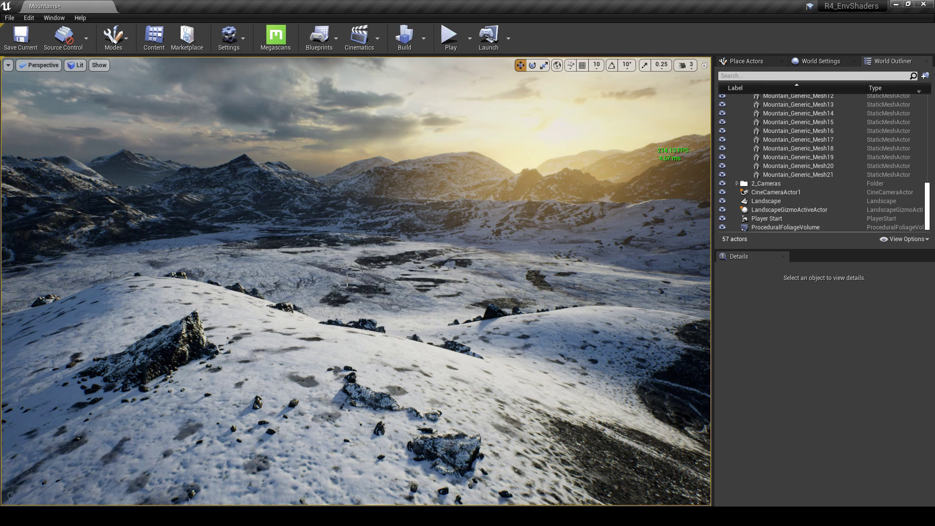
{"action": "key", "text": "a"}
{"action": "right_click_drag", "start_coordinate": [383, 301], "coordinate": [380, 299]}
{"action": "key", "text": "d"}
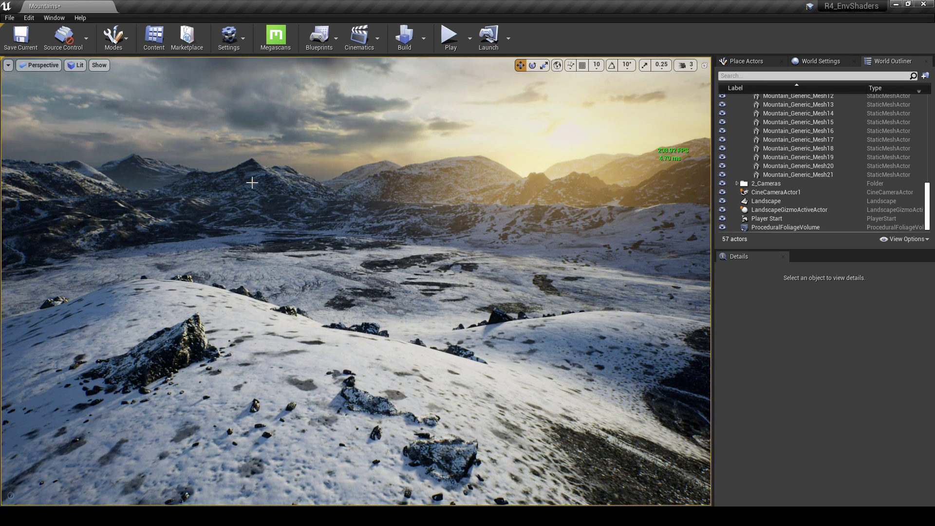
Step: Switch to Landscape mode and create a layer info for the Beach layer, leaving that layer selected
{"action": "left_click", "coordinate": [128, 47]}
{"action": "left_click", "coordinate": [135, 82]}
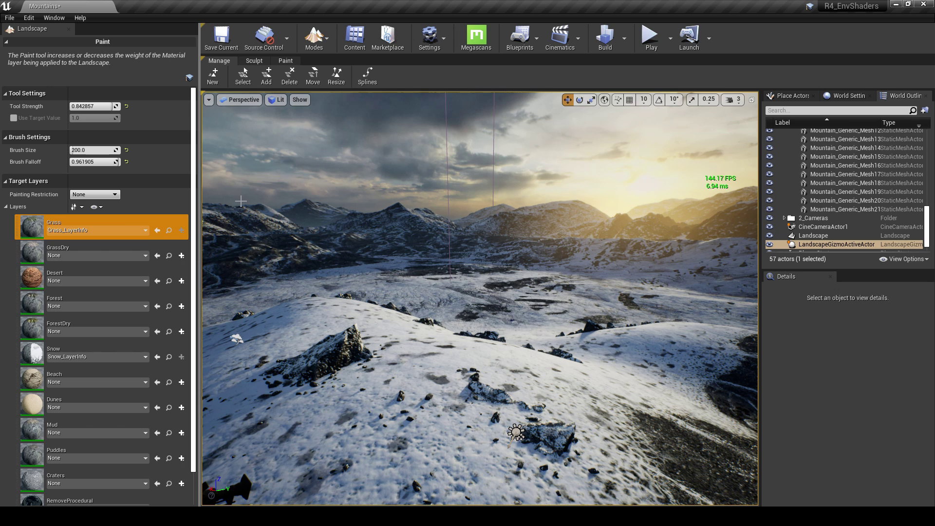
{"action": "left_click", "coordinate": [56, 384]}
{"action": "left_click", "coordinate": [84, 247]}
{"action": "left_click", "coordinate": [49, 372]}
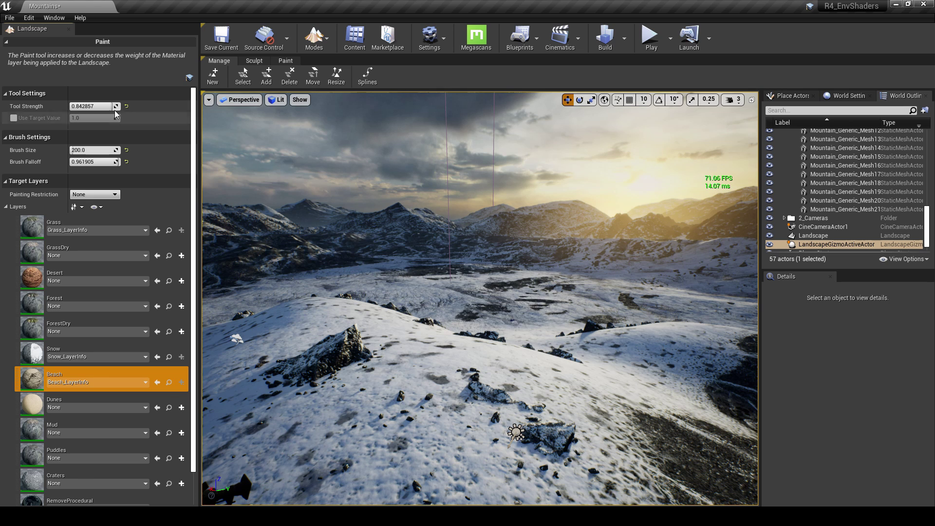
Step: Activate the landscape Paint tool with a strength of about 0.82 and a brush size of about 1228
{"action": "left_click_drag", "start_coordinate": [113, 106], "coordinate": [112, 106]}
{"action": "left_click", "coordinate": [282, 61]}
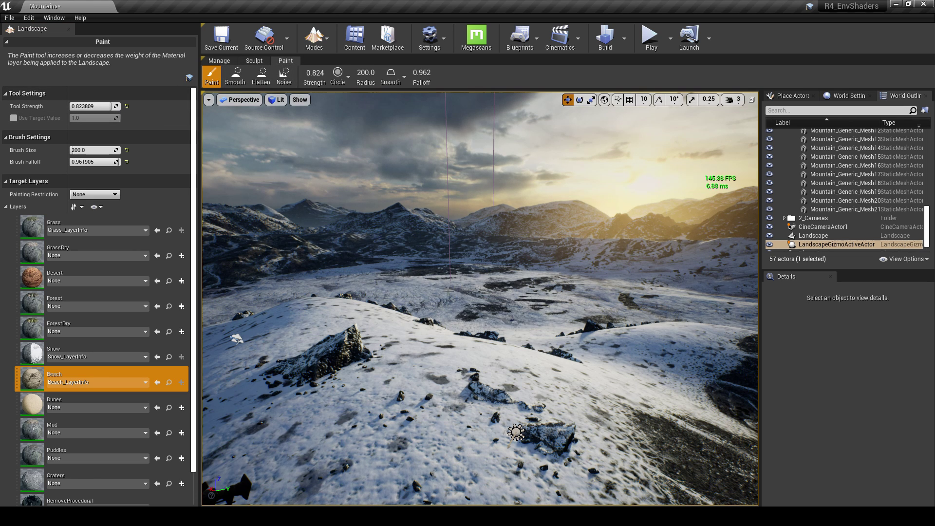
{"action": "left_click_drag", "start_coordinate": [75, 150], "coordinate": [89, 150]}
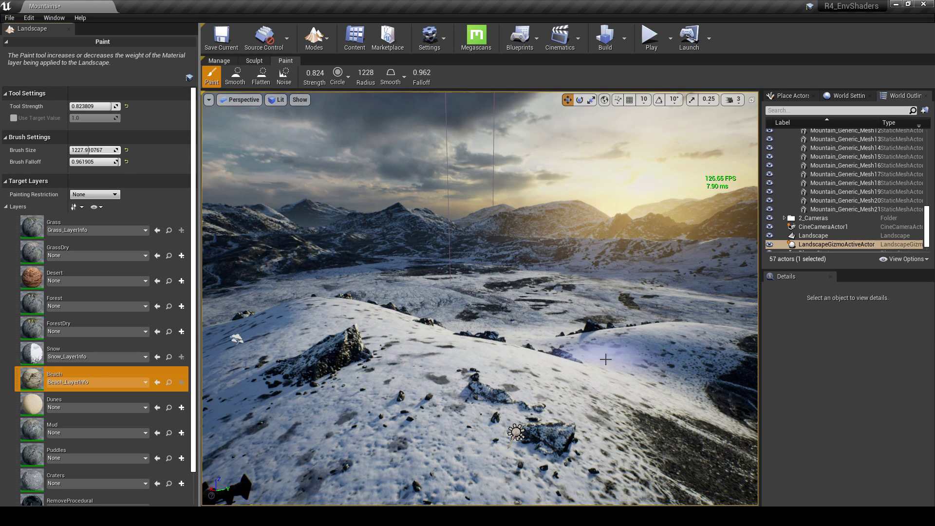
Step: Paint a round Beach patch on the snowy valley floor and a Grass patch beside it
{"action": "right_click_drag", "start_coordinate": [608, 358], "coordinate": [597, 363]}
{"action": "key", "text": "w"}
{"action": "right_click_drag", "start_coordinate": [357, 315], "coordinate": [358, 337]}
{"action": "left_click_drag", "start_coordinate": [357, 315], "coordinate": [351, 323]}
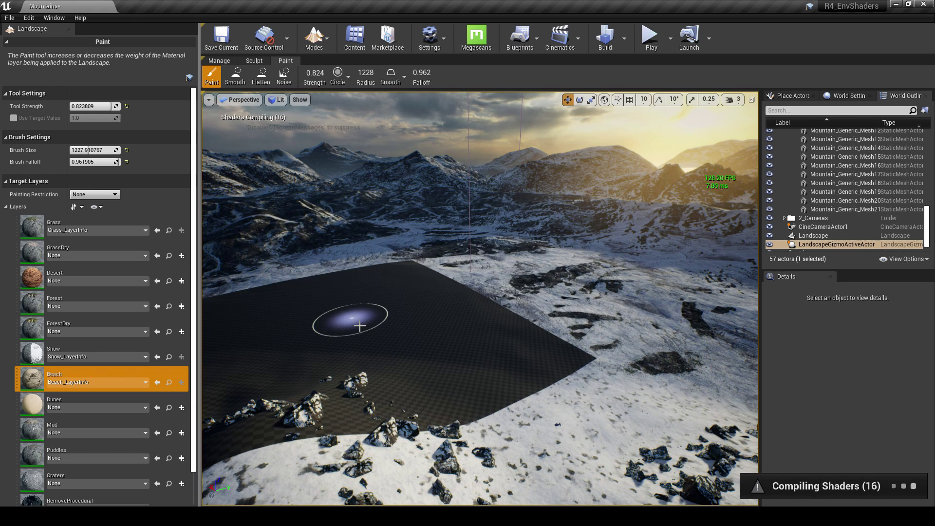
{"action": "left_click_drag", "start_coordinate": [341, 314], "coordinate": [347, 315]}
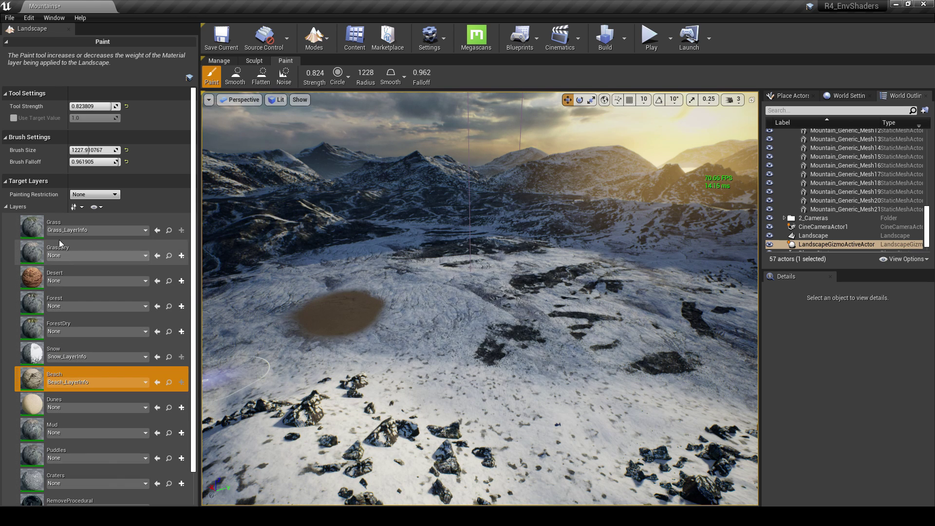
{"action": "left_click", "coordinate": [59, 225]}
{"action": "mouse_move", "coordinate": [456, 322]}
{"action": "left_mouse_down"}
{"action": "mouse_move", "coordinate": [475, 351]}
{"action": "mouse_move", "coordinate": [442, 324]}
{"action": "left_mouse_up"}
Step: Create a layer info for the Puddles layer and paint a Puddles patch in front of the Grass patch
{"action": "right_click_drag", "start_coordinate": [435, 370], "coordinate": [468, 380]}
{"action": "left_click", "coordinate": [60, 458]}
{"action": "left_click", "coordinate": [78, 322]}
{"action": "mouse_move", "coordinate": [483, 360]}
{"action": "left_mouse_down"}
{"action": "mouse_move", "coordinate": [493, 346]}
{"action": "mouse_move", "coordinate": [527, 338]}
{"action": "mouse_move", "coordinate": [497, 373]}
{"action": "left_mouse_up"}
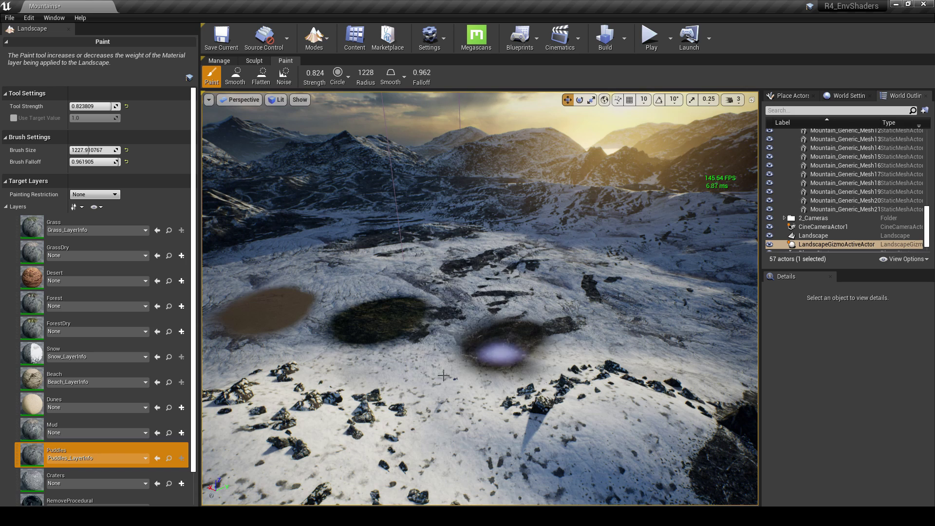
Step: Create a layer info for the Mud layer and paint two Mud patches behind the Grass and Puddles patches
{"action": "left_click", "coordinate": [97, 432]}
{"action": "left_click", "coordinate": [91, 313]}
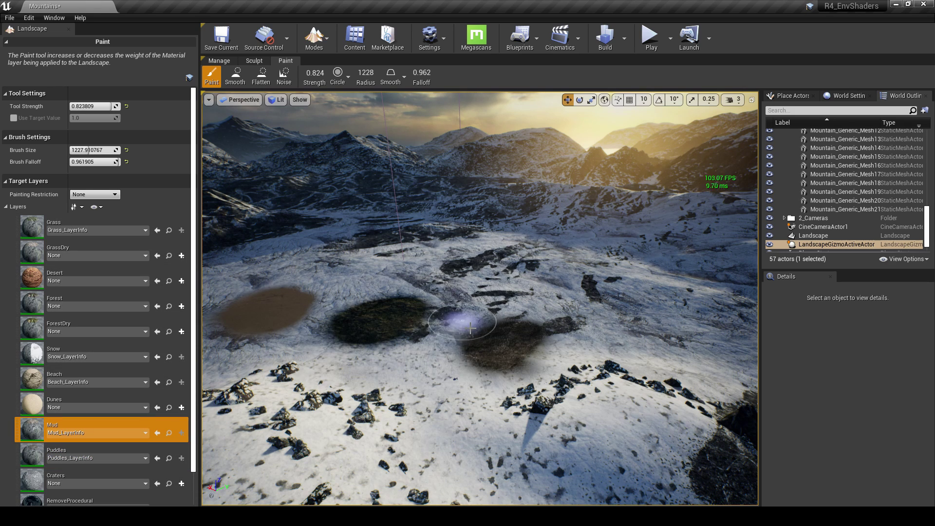
{"action": "left_click_drag", "start_coordinate": [471, 330], "coordinate": [492, 293]}
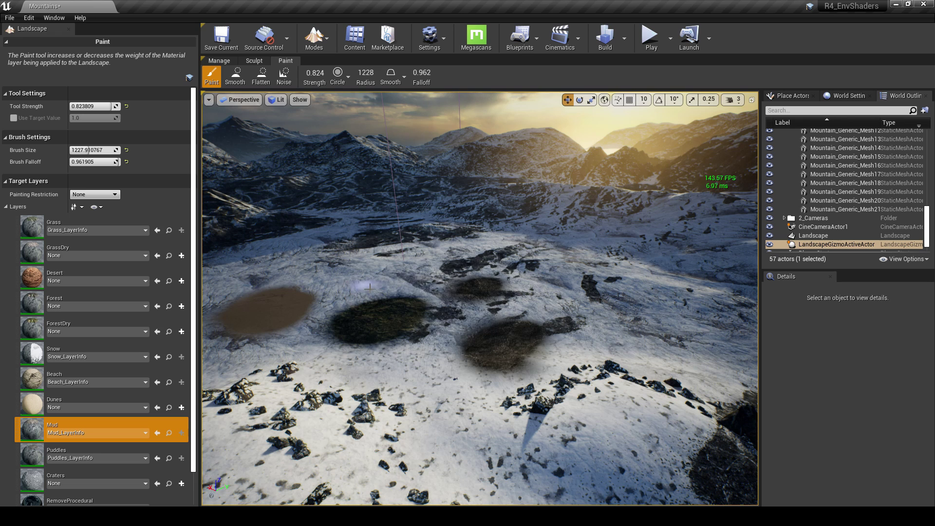
{"action": "left_click_drag", "start_coordinate": [373, 290], "coordinate": [373, 278]}
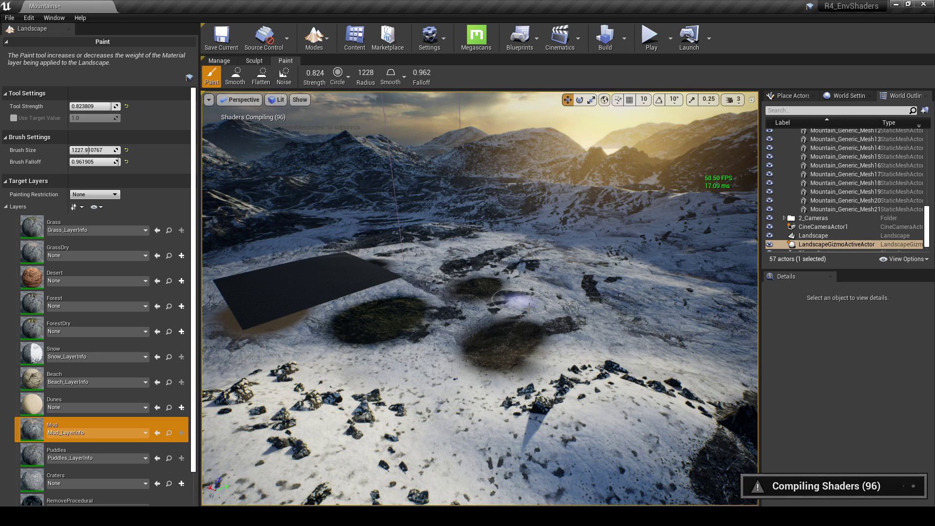
Step: Paint another Puddles patch on the snow beyond the first Puddles patch
{"action": "key", "text": "d"}
{"action": "right_click_drag", "start_coordinate": [527, 309], "coordinate": [526, 309]}
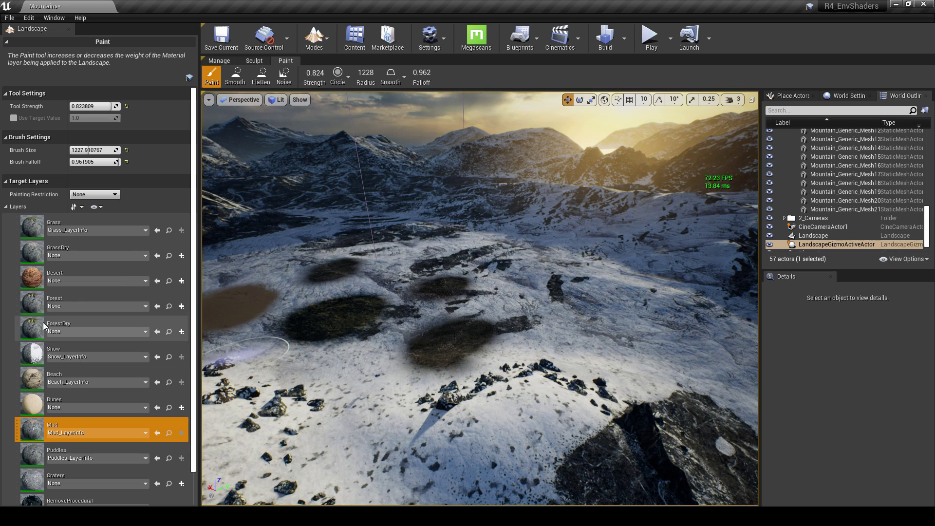
{"action": "left_click", "coordinate": [60, 454]}
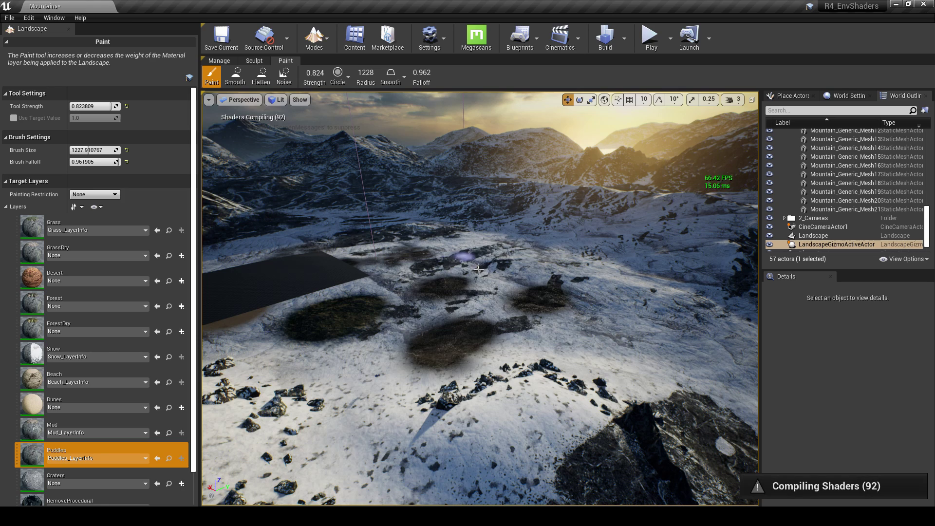
Step: Leave landscape editing by returning to Select mode and bring all the painted patches into view
{"action": "left_click", "coordinate": [314, 37]}
{"action": "left_click", "coordinate": [324, 65]}
{"action": "key", "text": "s"}
{"action": "right_click_drag", "start_coordinate": [441, 235], "coordinate": [403, 224]}
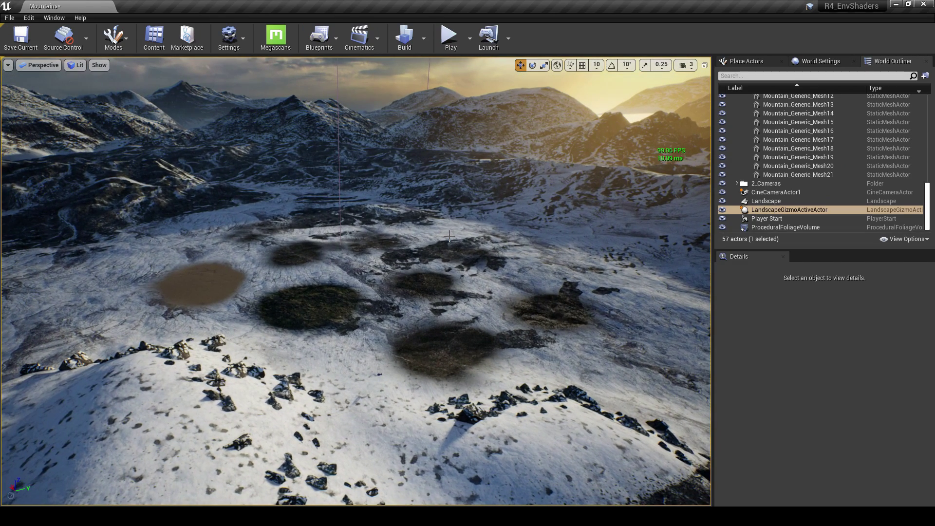
Step: Show the painted landscape in the Shader Complexity view mode and compare the painted tiles with the unpainted terrain
{"action": "left_click", "coordinate": [81, 67]}
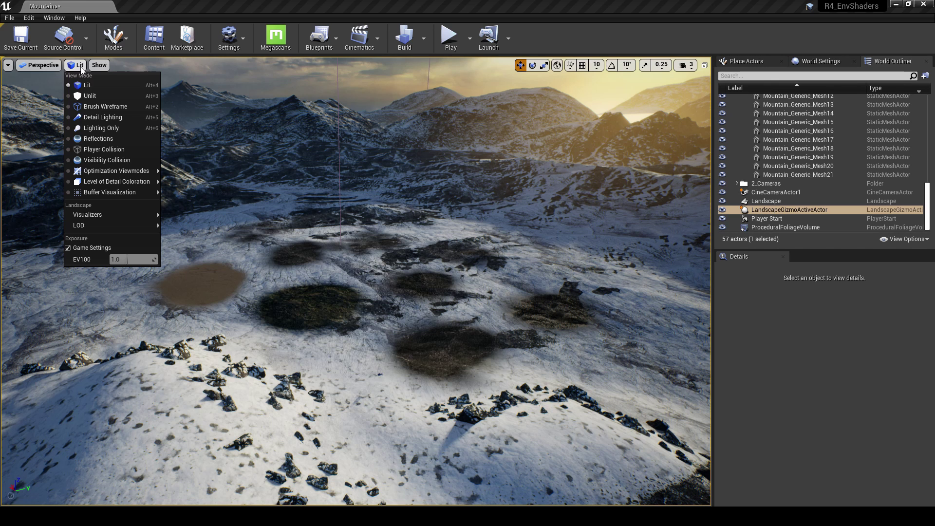
{"action": "mouse_move", "coordinate": [99, 171]}
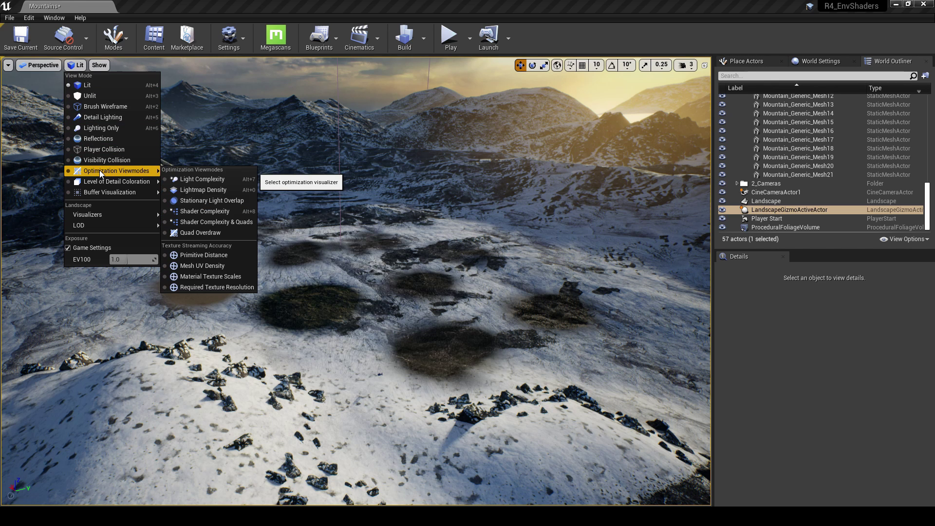
{"action": "left_click", "coordinate": [191, 211]}
{"action": "right_click_drag", "start_coordinate": [351, 272], "coordinate": [339, 267]}
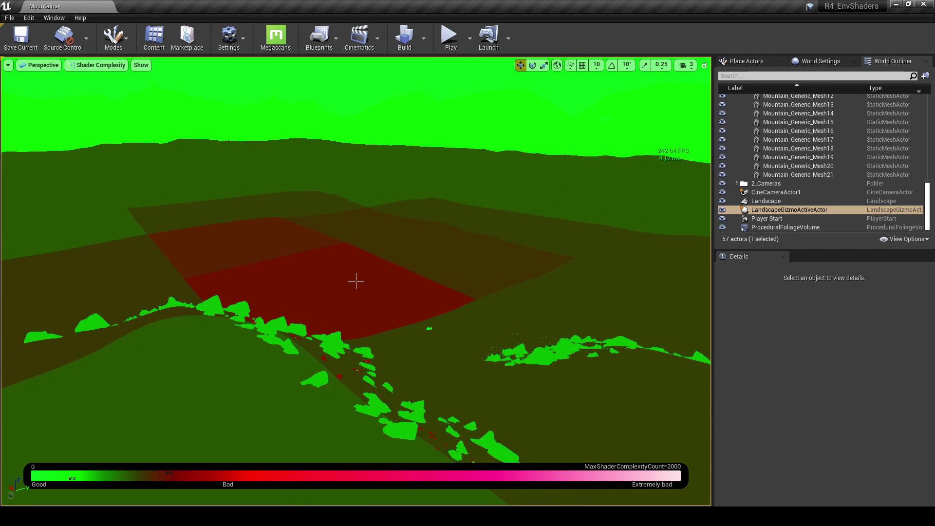
{"action": "left_click_drag", "start_coordinate": [356, 282], "coordinate": [354, 279]}
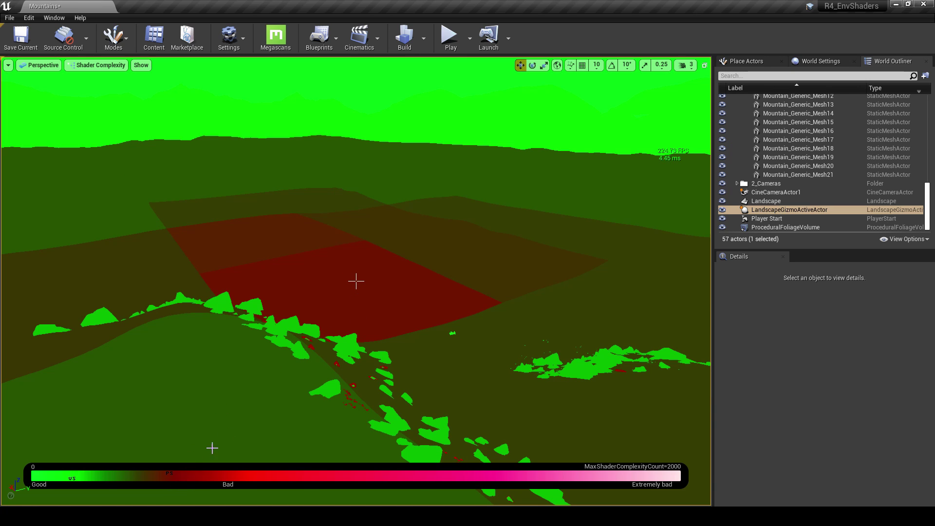
{"action": "left_click_drag", "start_coordinate": [360, 348], "coordinate": [359, 321], "text": "alt"}
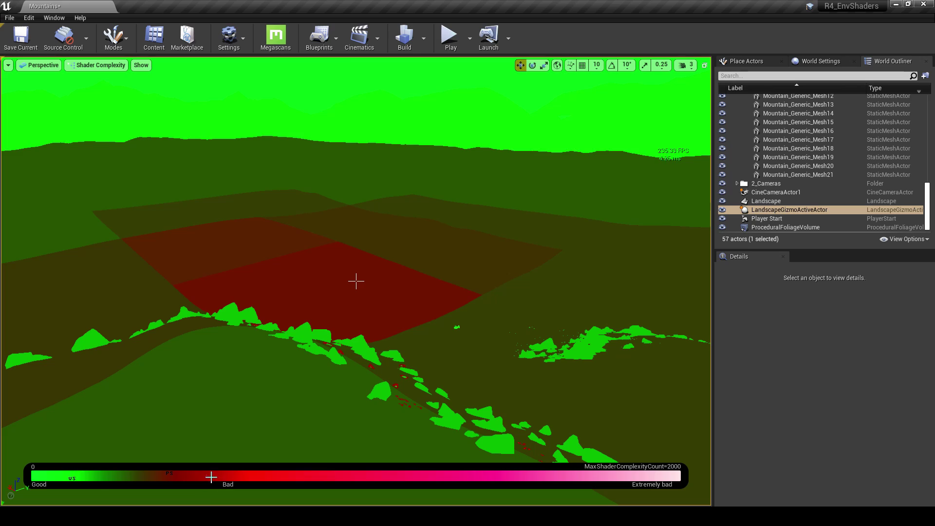
Step: Restore the Lit view mode and pull back to the rocky hilltop overlooking the painted patches
{"action": "left_click", "coordinate": [97, 67]}
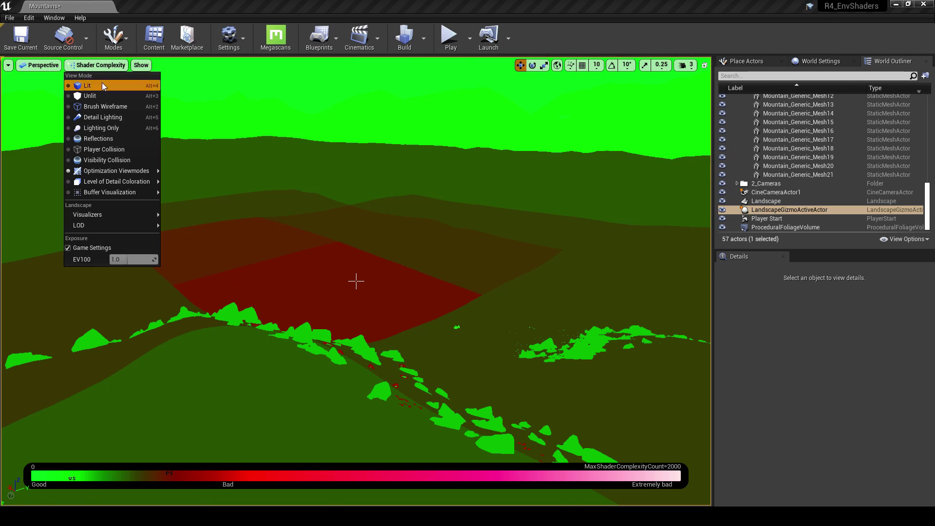
{"action": "left_click", "coordinate": [102, 86]}
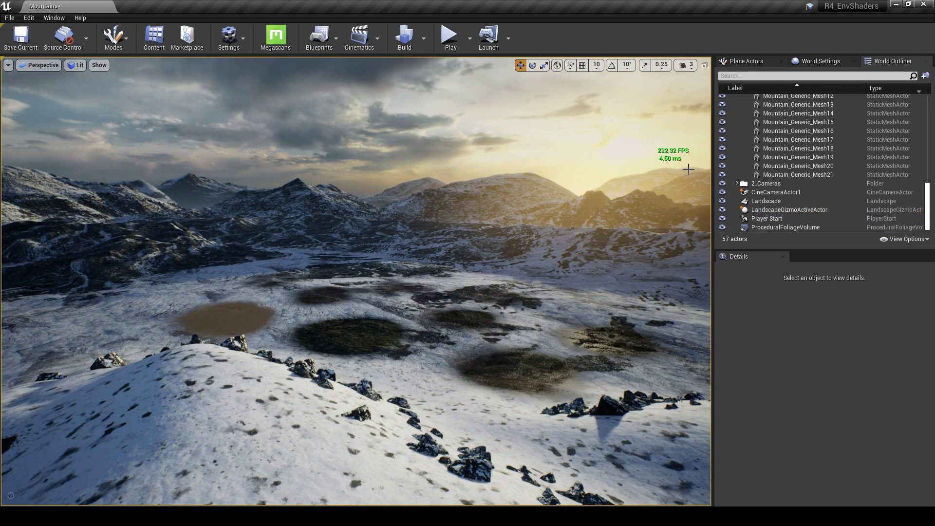
{"action": "key", "text": "s"}
{"action": "right_click_drag", "start_coordinate": [457, 267], "coordinate": [426, 289]}
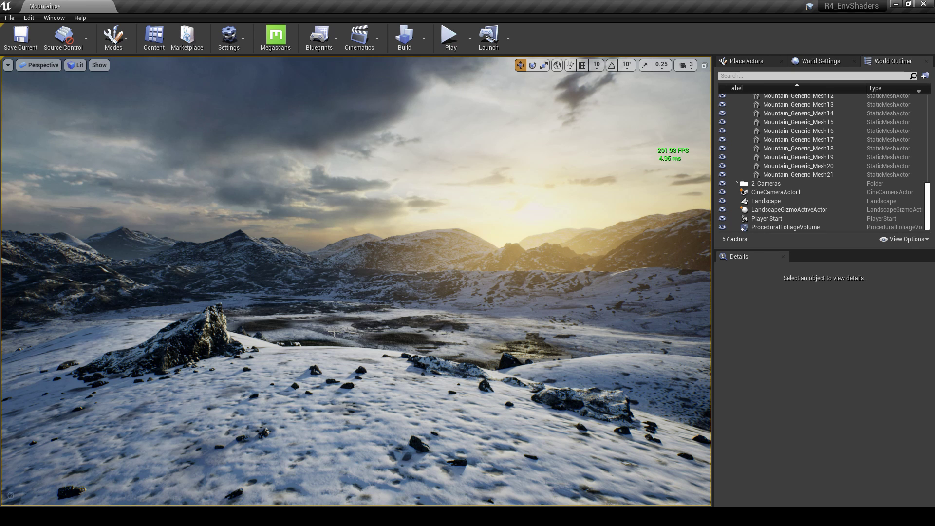
Step: Check the shader complexity of the hilltop view with the painted tiles in the distance
{"action": "left_click", "coordinate": [75, 65]}
{"action": "mouse_move", "coordinate": [98, 174]}
{"action": "left_click", "coordinate": [209, 211]}
{"action": "right_click_drag", "start_coordinate": [343, 267], "coordinate": [342, 267]}
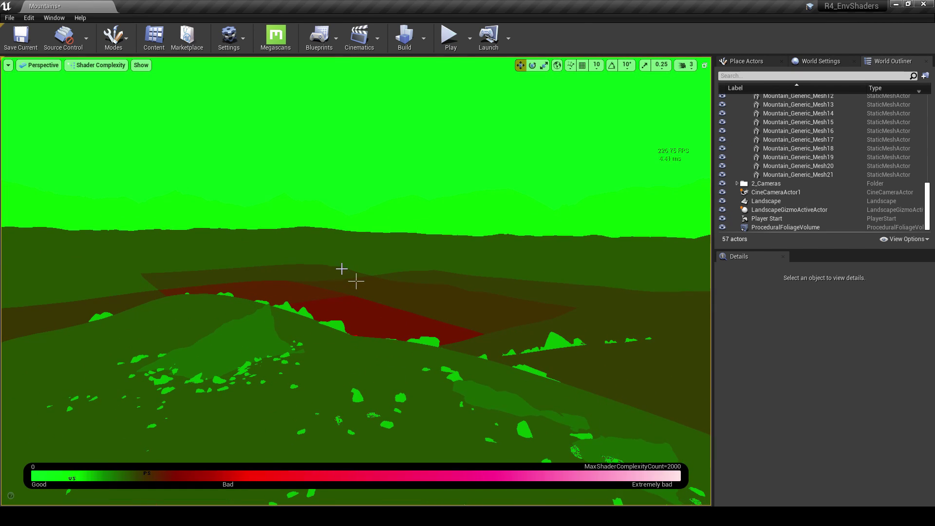
{"action": "right_click_drag", "start_coordinate": [373, 329], "coordinate": [373, 329]}
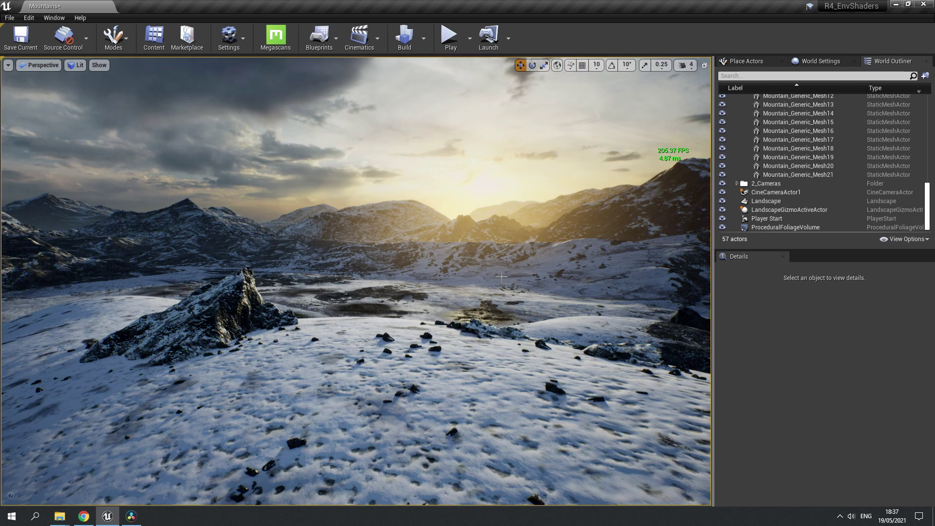
{"action": "right_click_drag", "start_coordinate": [503, 276], "coordinate": [505, 276]}
{"action": "middle_click_drag", "start_coordinate": [517, 283], "coordinate": [517, 284]}
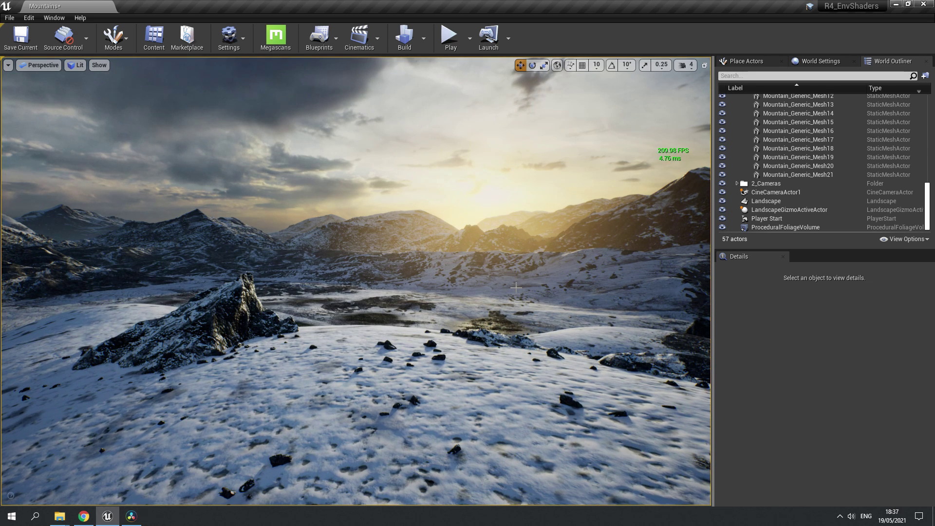
{"action": "right_click_drag", "start_coordinate": [505, 290], "coordinate": [501, 291]}
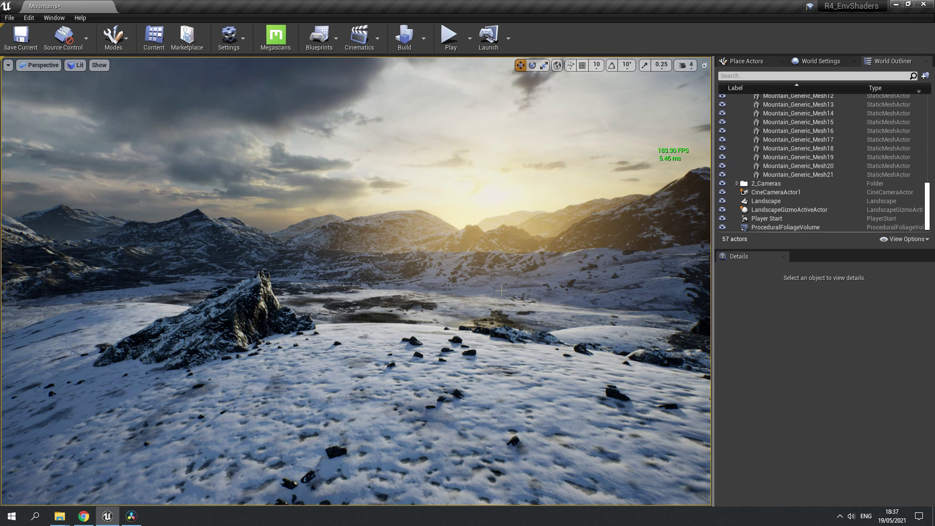
{"action": "right_click_drag", "start_coordinate": [487, 292], "coordinate": [480, 299]}
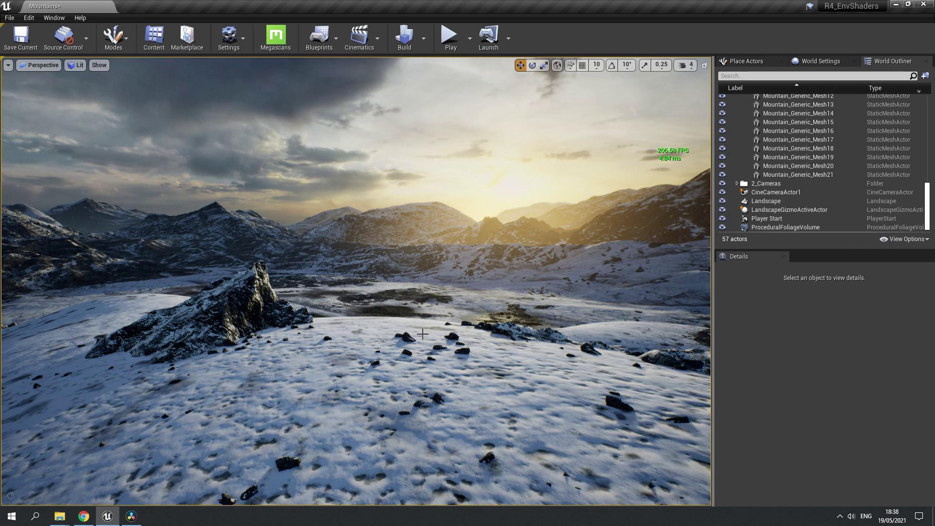
{"action": "right_click_drag", "start_coordinate": [440, 328], "coordinate": [477, 330]}
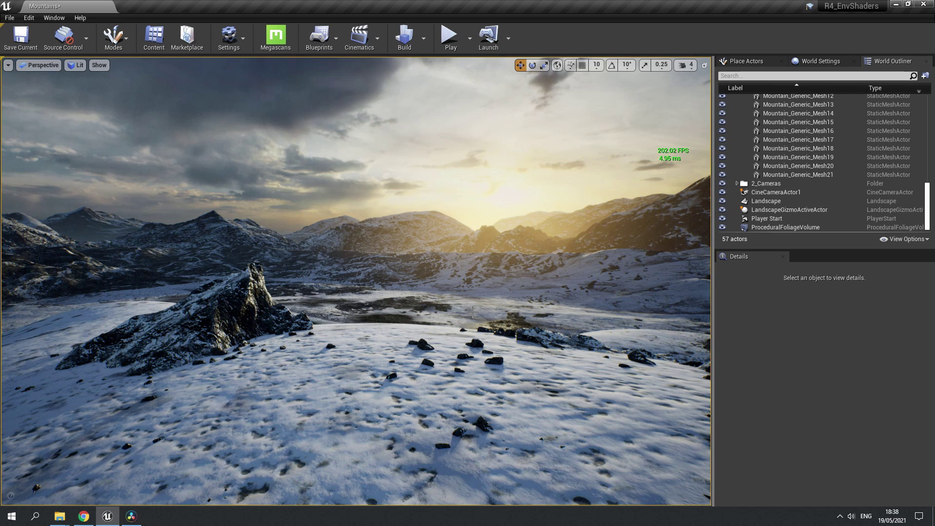
{"action": "right_click_drag", "start_coordinate": [476, 309], "coordinate": [475, 318]}
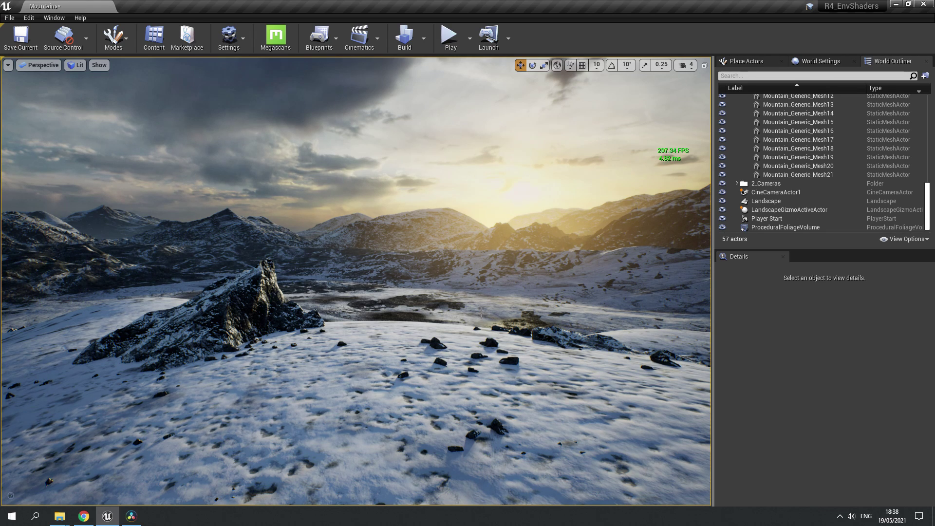
{"action": "right_click_drag", "start_coordinate": [481, 311], "coordinate": [481, 310]}
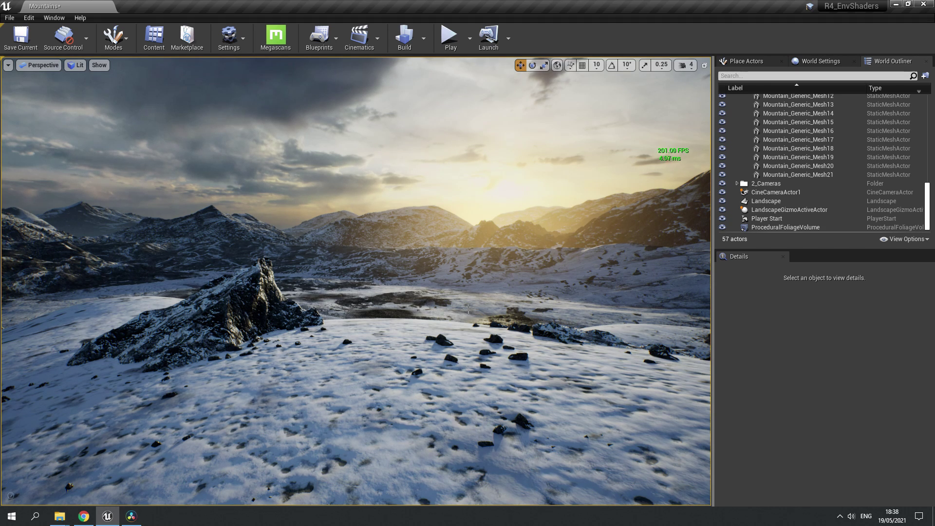
Step: Check the hilltop view in the Shader Complexity view mode, including the painted patches in the valley, and return to Lit
{"action": "left_click", "coordinate": [76, 65]}
{"action": "mouse_move", "coordinate": [110, 175]}
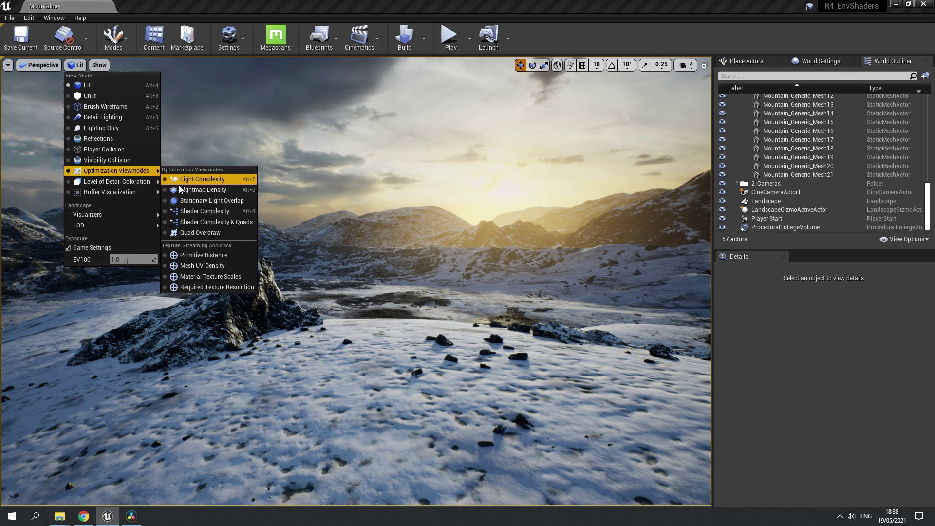
{"action": "left_click", "coordinate": [200, 212]}
{"action": "key", "text": "e"}
{"action": "right_click_drag", "start_coordinate": [368, 313], "coordinate": [356, 281]}
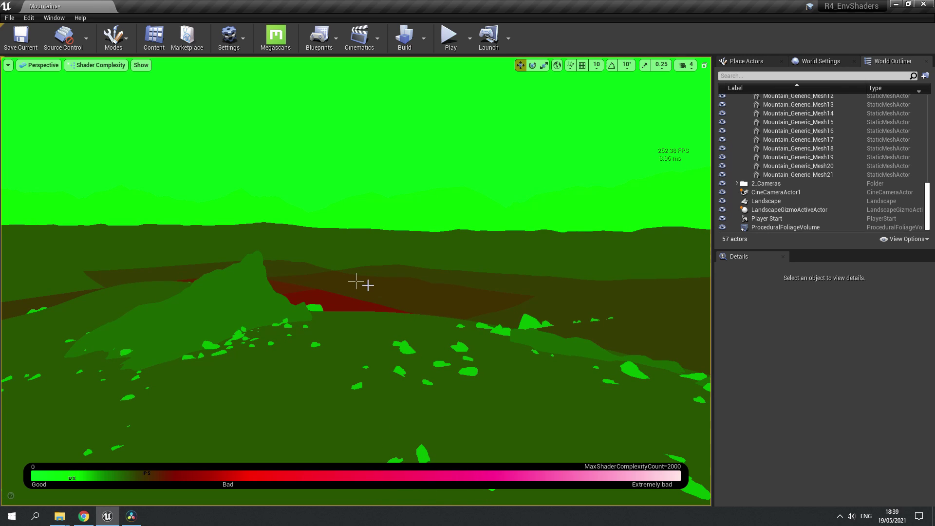
{"action": "left_click", "coordinate": [97, 65]}
{"action": "left_click", "coordinate": [109, 74]}
Step: Open the Landscape actor's material instance MI_Landscape and examine its instruction statistics and parameter groups
{"action": "left_click", "coordinate": [766, 201]}
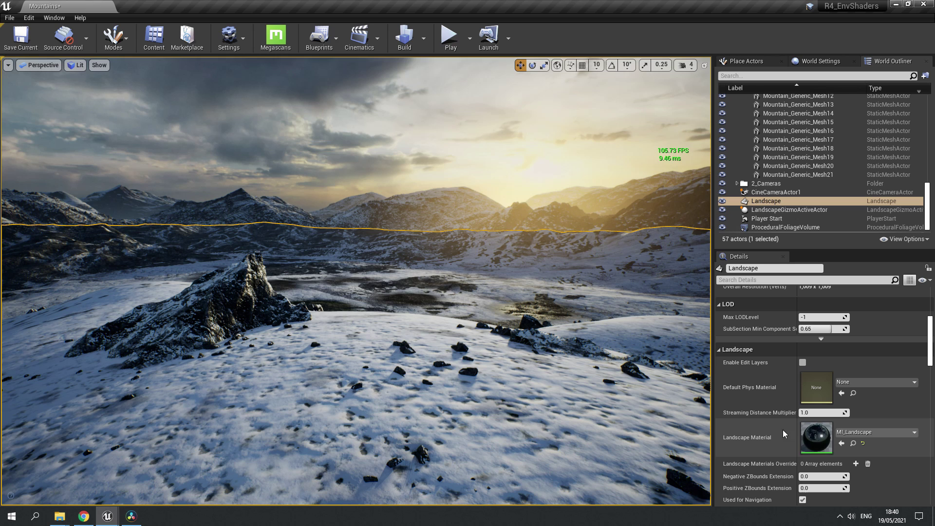
{"action": "left_click", "coordinate": [853, 443]}
{"action": "double_click", "coordinate": [388, 241]}
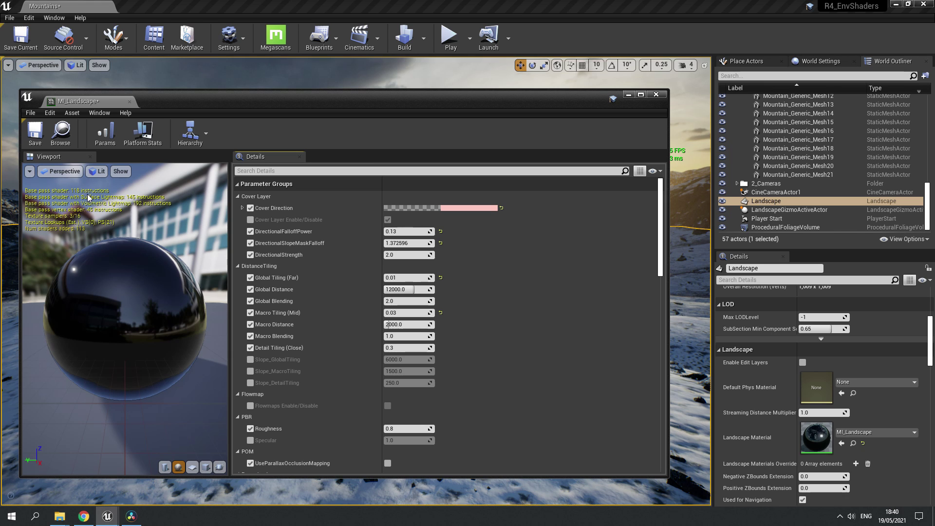
{"action": "scroll", "coordinate": [284, 254], "scroll_direction": "down", "scroll_amount": 7}
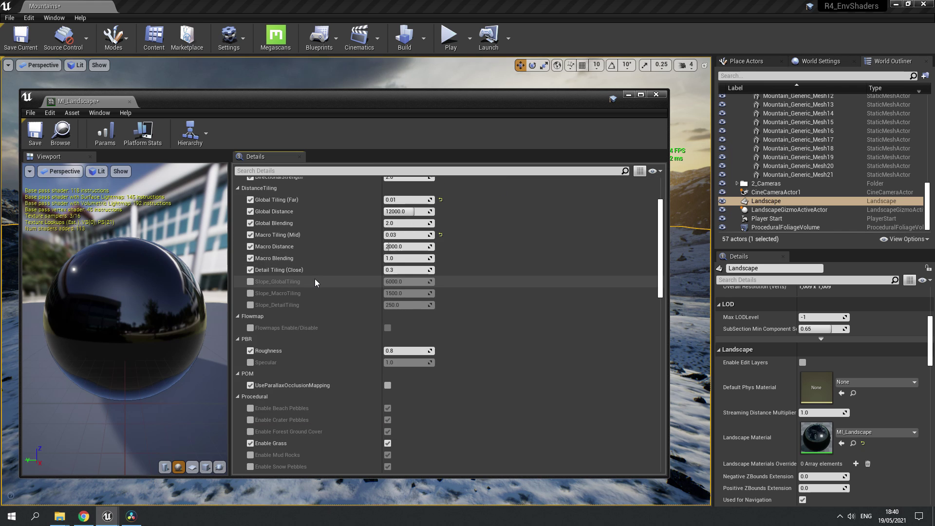
{"action": "scroll", "coordinate": [315, 279], "scroll_direction": "down", "scroll_amount": 5}
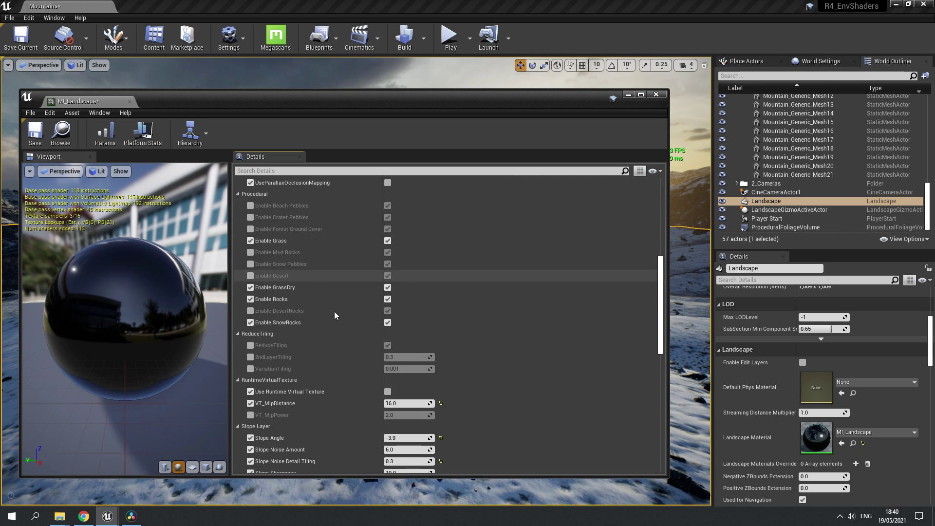
{"action": "scroll", "coordinate": [387, 346], "scroll_direction": "up", "scroll_amount": 12}
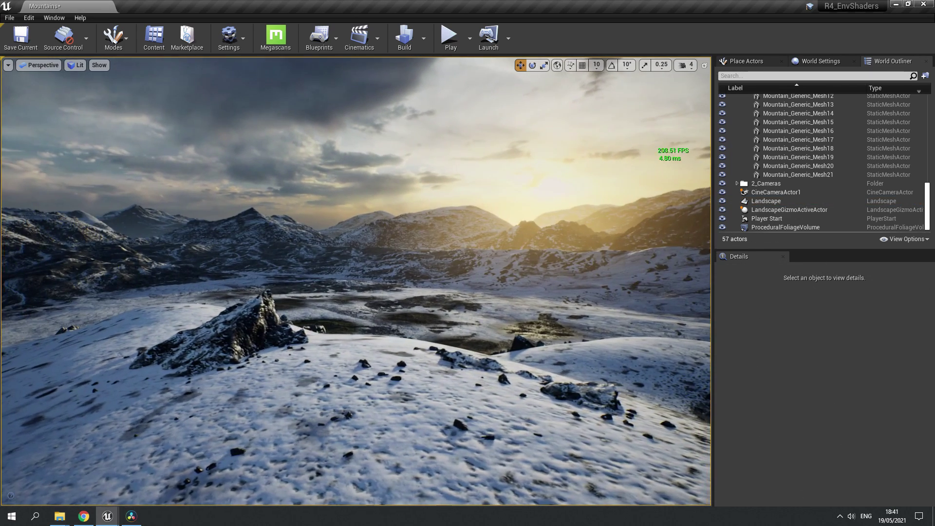
{"action": "right_click_drag", "start_coordinate": [410, 281], "coordinate": [414, 280]}
{"action": "key", "text": "d"}
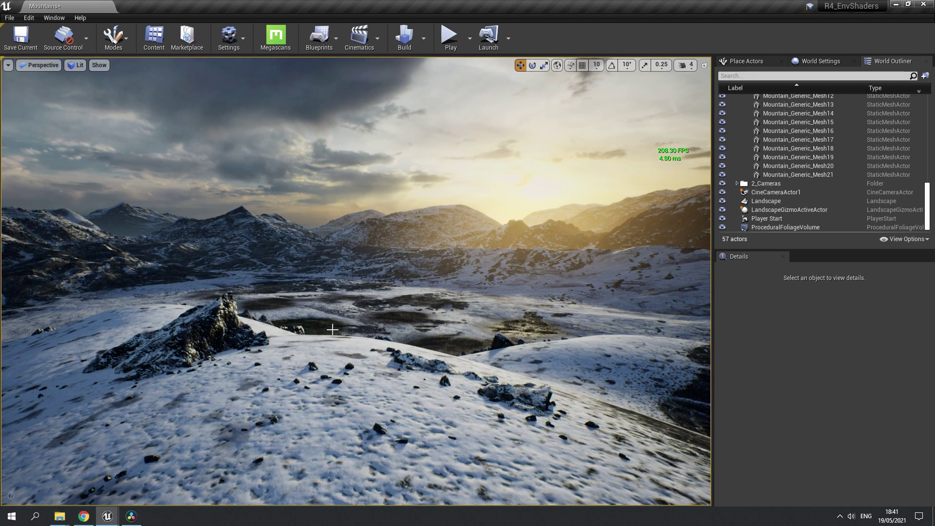
{"action": "mouse_move", "coordinate": [388, 323]}
{"action": "right_mouse_down"}
{"action": "mouse_move", "coordinate": [398, 327]}
{"action": "mouse_move", "coordinate": [363, 305]}
{"action": "mouse_move", "coordinate": [380, 308]}
{"action": "right_mouse_up"}
{"action": "key", "text": "w"}
{"action": "key", "text": "s"}
{"action": "key", "text": "w"}
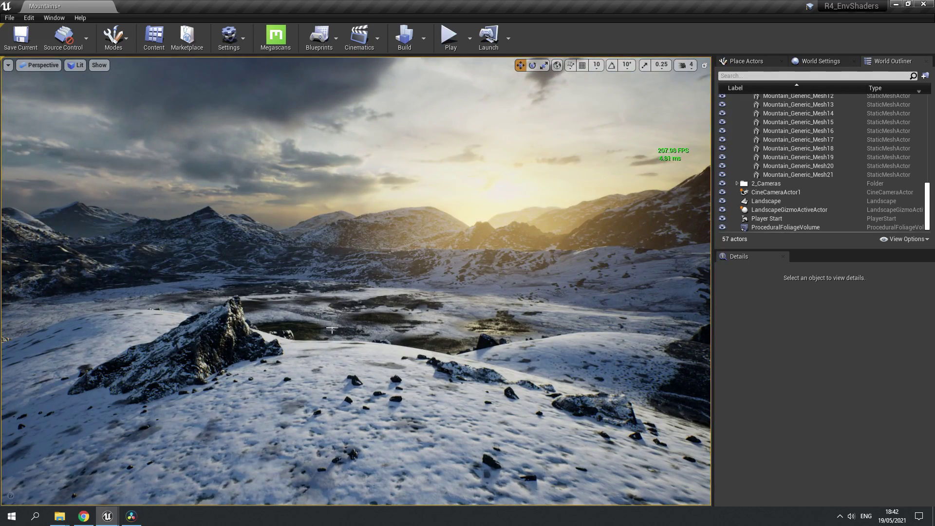
{"action": "scroll", "coordinate": [410, 338], "scroll_direction": "down", "scroll_amount": 1}
{"action": "right_click_drag", "start_coordinate": [411, 339], "coordinate": [404, 335]}
{"action": "right_click_drag", "start_coordinate": [416, 267], "coordinate": [416, 266]}
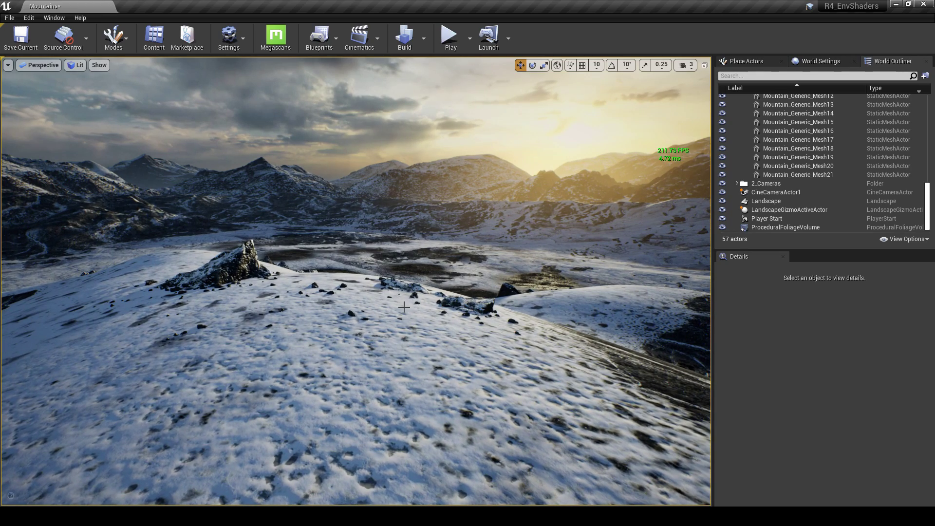
Step: Place a Runtime Virtual Texture Volume on the valley floor among the painted patches and show its bounds
{"action": "right_click_drag", "start_coordinate": [398, 344], "coordinate": [391, 339]}
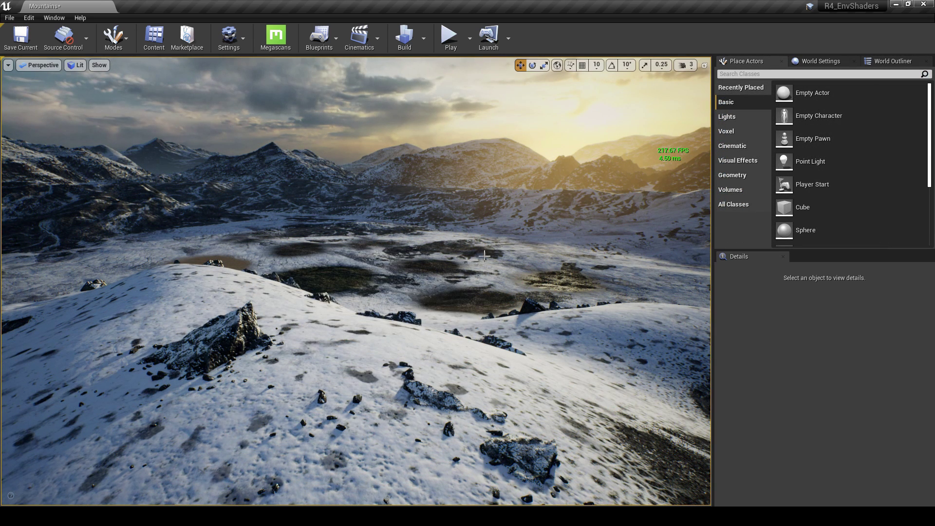
{"action": "left_click", "coordinate": [730, 75]}
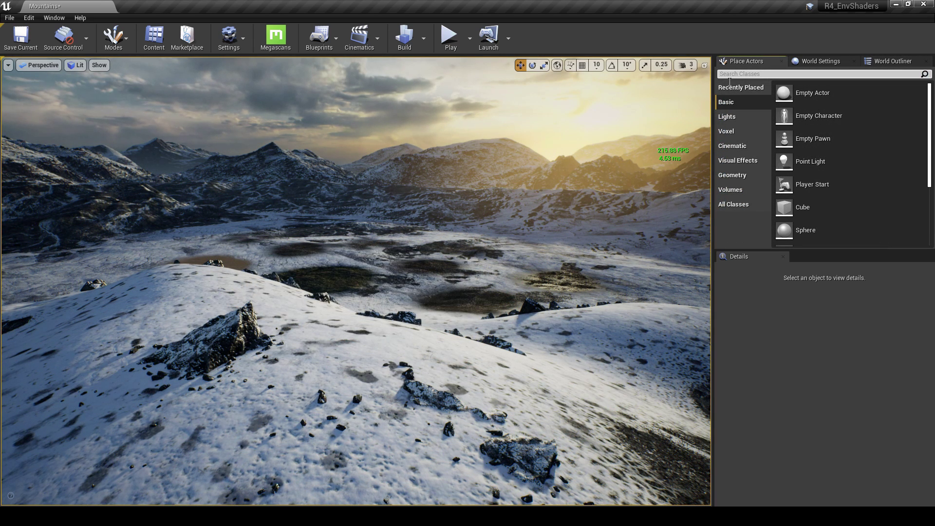
{"action": "type", "text": "virtual"}
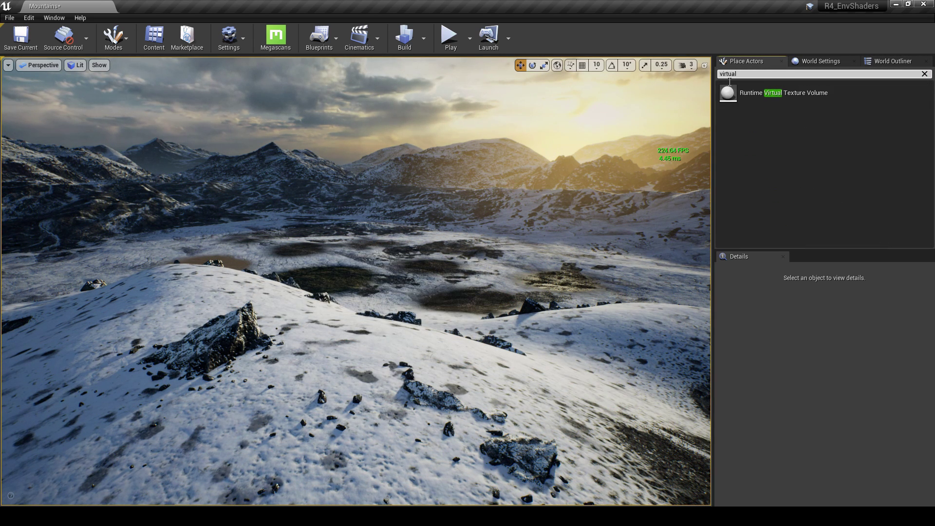
{"action": "left_click_drag", "start_coordinate": [743, 94], "coordinate": [353, 209]}
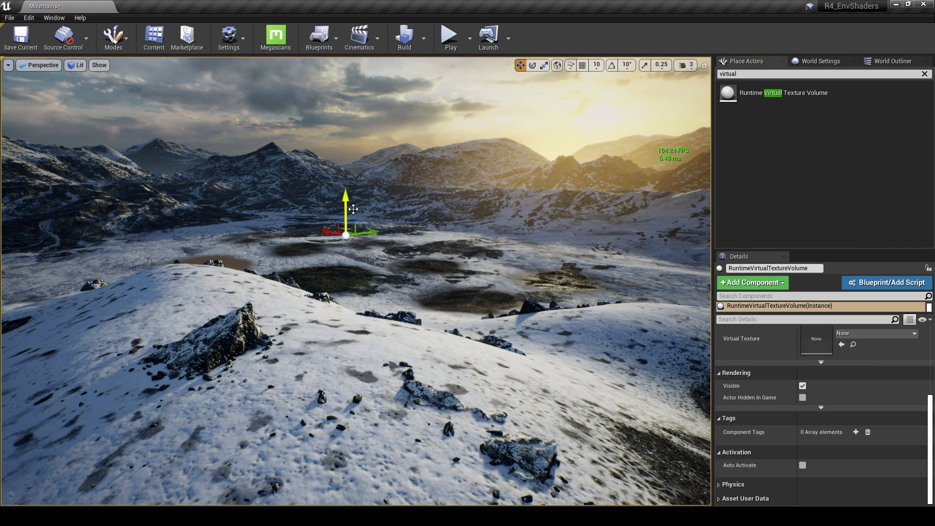
{"action": "key", "text": "g"}
{"action": "right_click_drag", "start_coordinate": [508, 336], "coordinate": [450, 328]}
{"action": "key", "text": "w"}
{"action": "key", "text": "w"}
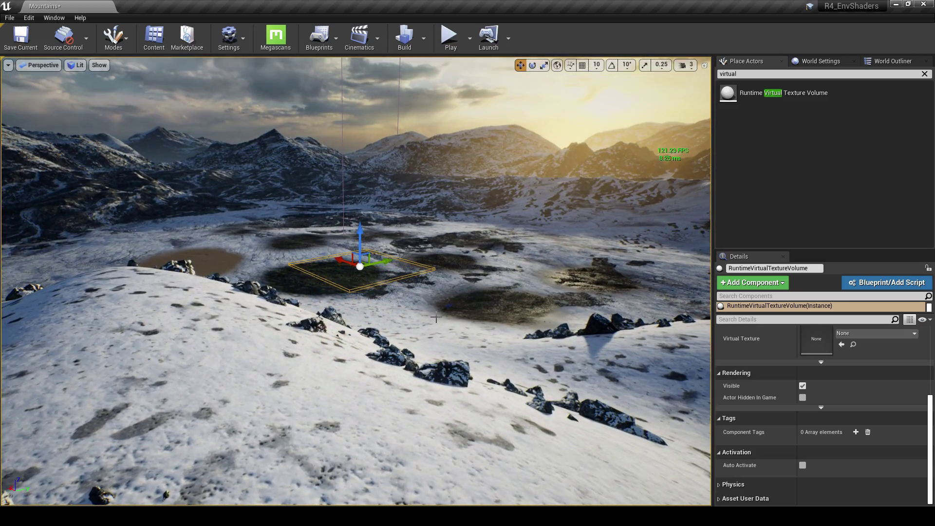
Step: Set the volume's Source Actor to Landscape and copy the landscape's bounds to the volume
{"action": "left_click_drag", "start_coordinate": [930, 418], "coordinate": [930, 347]}
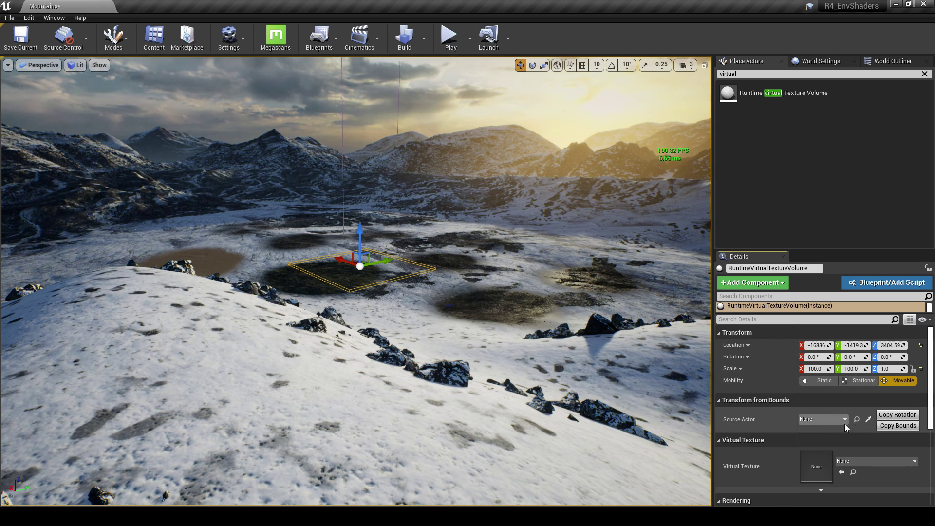
{"action": "left_click", "coordinate": [869, 420]}
{"action": "left_click", "coordinate": [346, 418]}
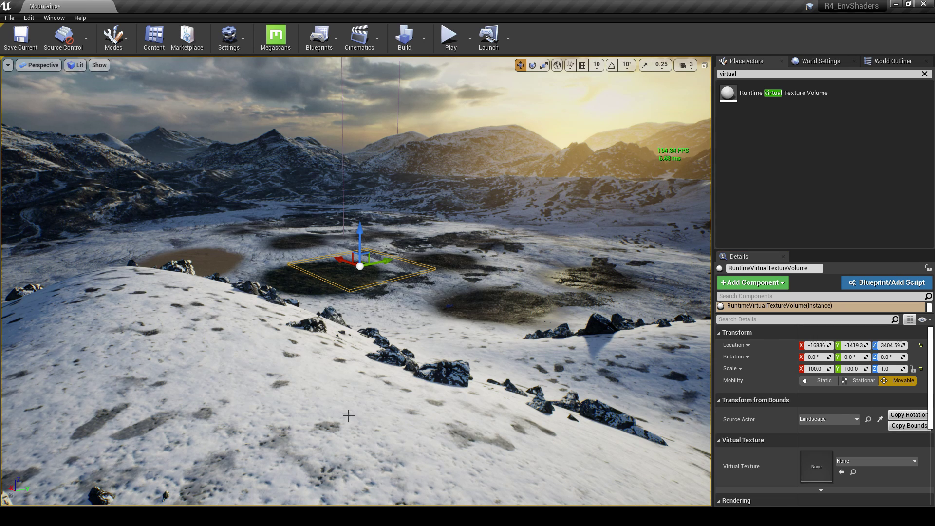
{"action": "left_click", "coordinate": [907, 426]}
Step: Hide the 1_SetDressing folder so that only the landscape is shown inside the volume
{"action": "right_click_drag", "start_coordinate": [487, 243], "coordinate": [378, 239]}
{"action": "left_click", "coordinate": [687, 65]}
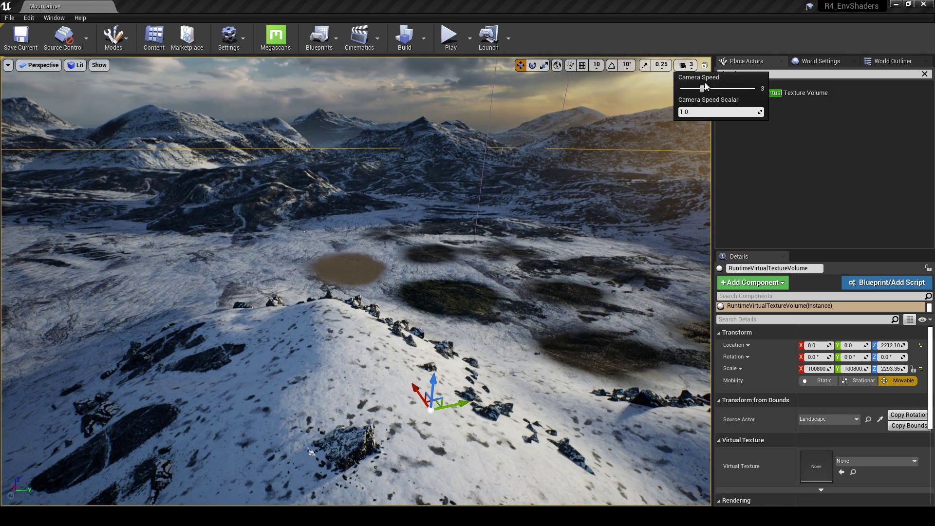
{"action": "right_click_drag", "start_coordinate": [585, 195], "coordinate": [639, 216]}
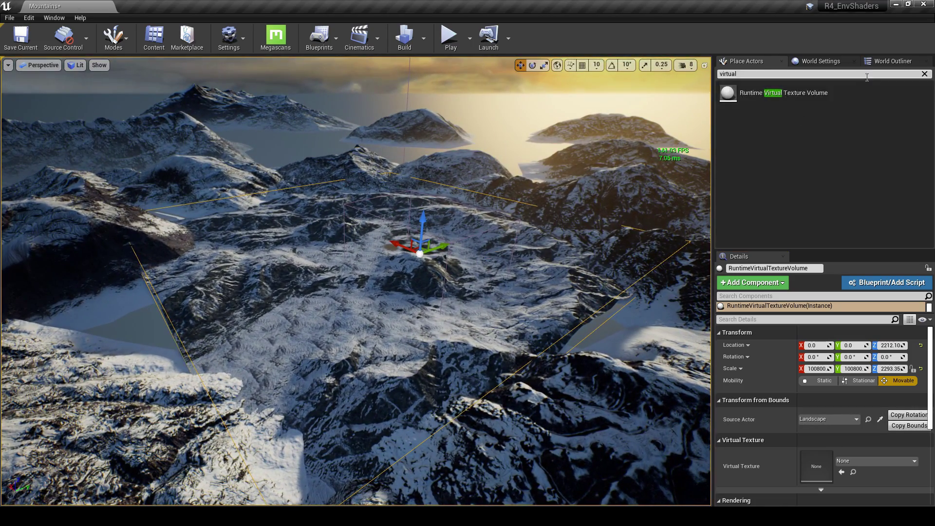
{"action": "left_click", "coordinate": [875, 65]}
{"action": "scroll", "coordinate": [845, 116], "scroll_direction": "up", "scroll_amount": 15}
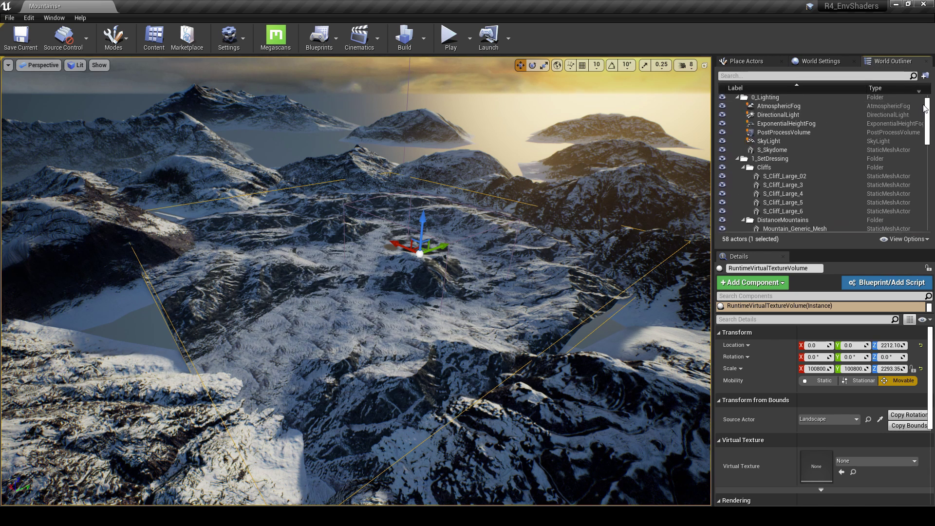
{"action": "left_click", "coordinate": [723, 168]}
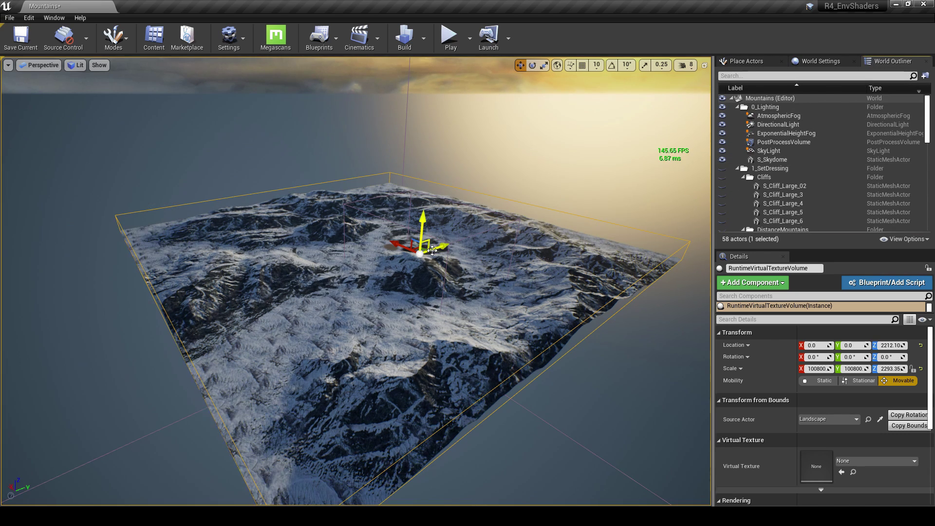
Step: Set the camera speed to 4 and examine how the volume's bounds enclose the landscape along its edge
{"action": "left_click", "coordinate": [691, 67]}
{"action": "left_click", "coordinate": [713, 88]}
{"action": "key", "text": "a"}
{"action": "right_click_drag", "start_coordinate": [680, 133], "coordinate": [700, 105]}
{"action": "key", "text": "q"}
{"action": "key", "text": "d"}
{"action": "key", "text": "w"}
{"action": "mouse_move", "coordinate": [399, 249]}
{"action": "right_mouse_down"}
{"action": "mouse_move", "coordinate": [358, 248]}
{"action": "mouse_move", "coordinate": [409, 246]}
{"action": "right_mouse_up"}
{"action": "mouse_move", "coordinate": [547, 269]}
{"action": "right_mouse_down"}
{"action": "mouse_move", "coordinate": [573, 285]}
{"action": "mouse_move", "coordinate": [534, 273]}
{"action": "right_mouse_up"}
{"action": "key", "text": "s"}
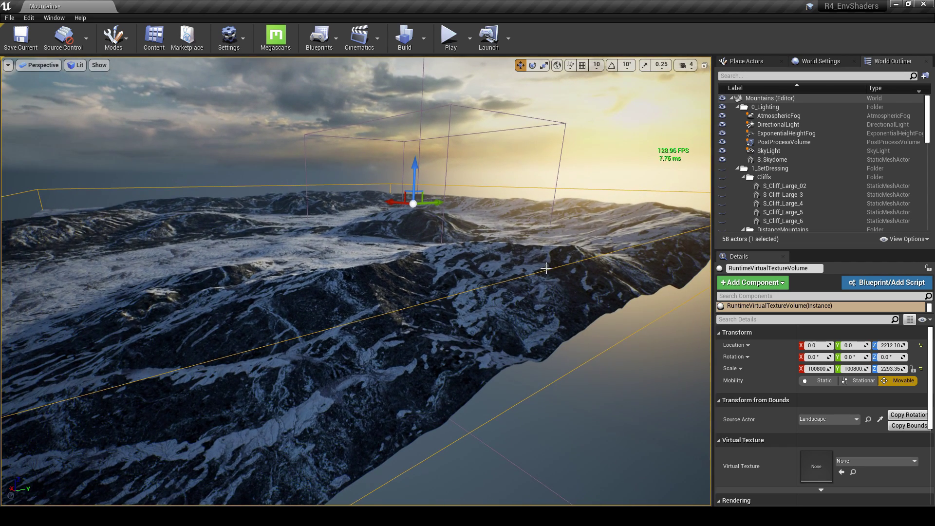
Step: Browse the project content to the VirtualTextures folder in Brushify/Materials/Landscape/Functions/RVT
{"action": "scroll", "coordinate": [753, 413], "scroll_direction": "down", "scroll_amount": 2}
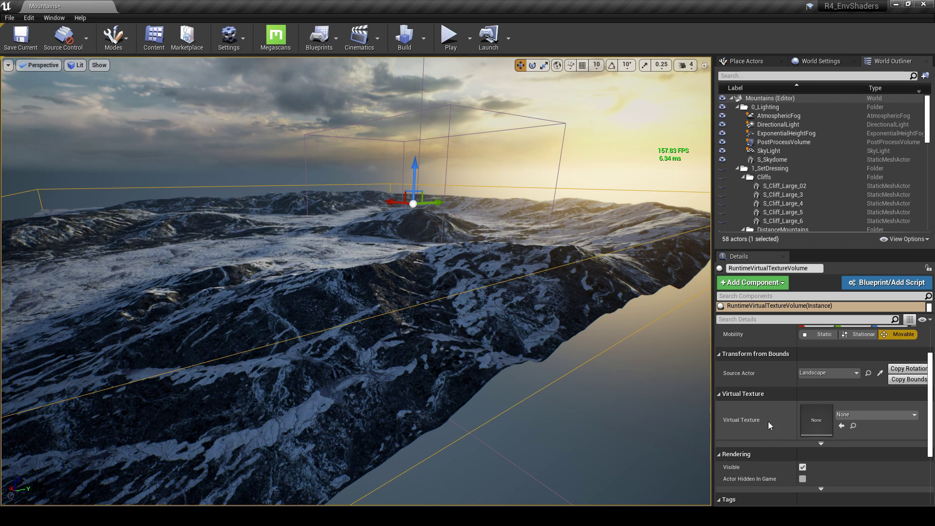
{"action": "left_click", "coordinate": [160, 44]}
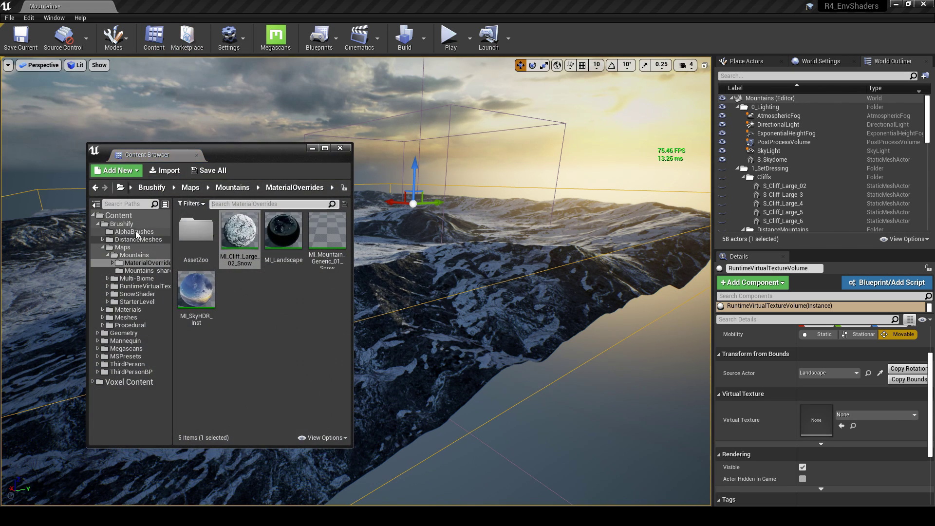
{"action": "left_click", "coordinate": [121, 224]}
{"action": "double_click", "coordinate": [330, 258]}
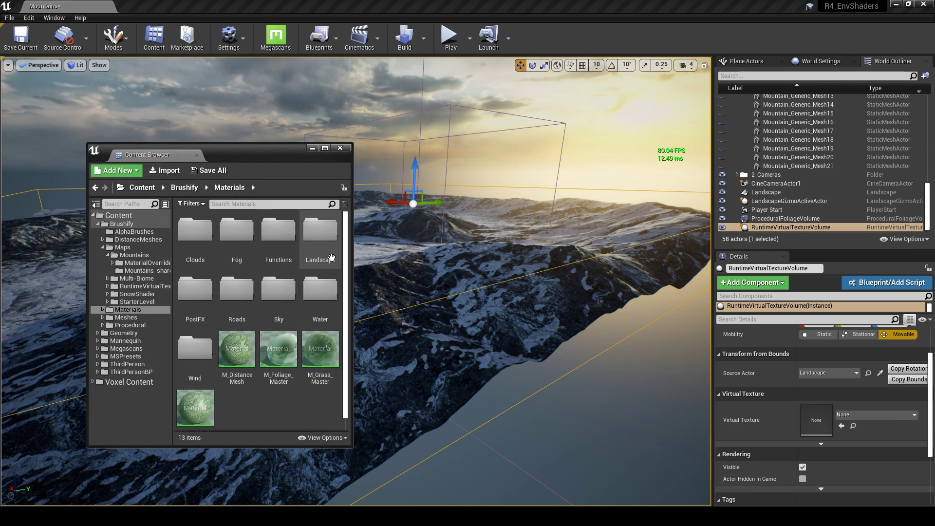
{"action": "double_click", "coordinate": [331, 258]}
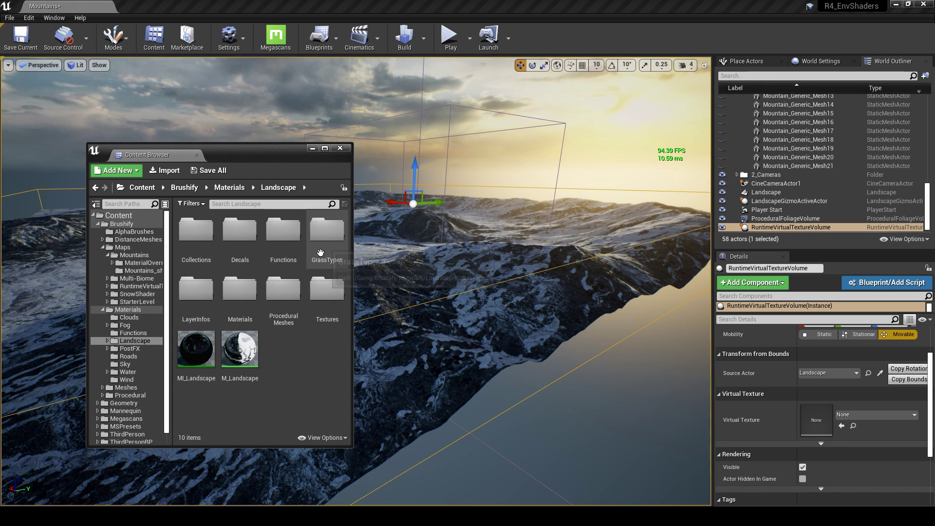
{"action": "double_click", "coordinate": [283, 229]}
{"action": "double_click", "coordinate": [284, 231]}
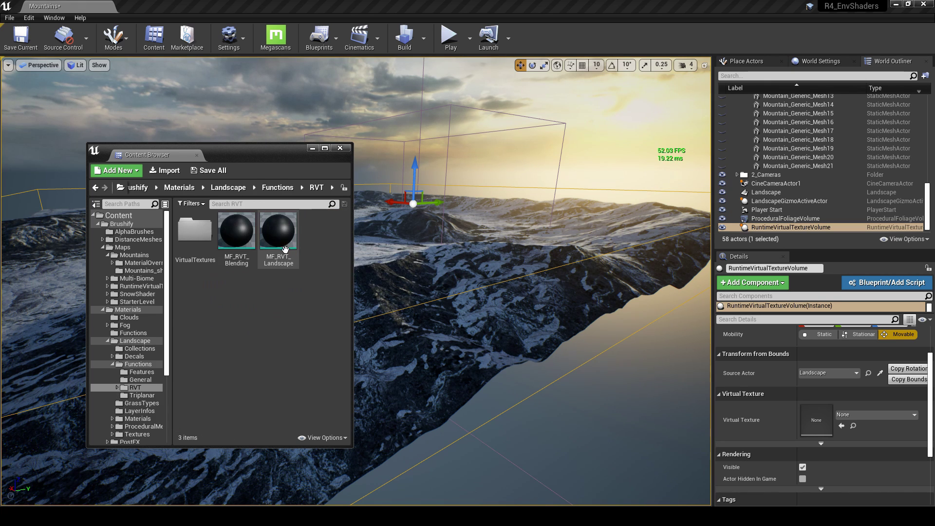
{"action": "double_click", "coordinate": [205, 251]}
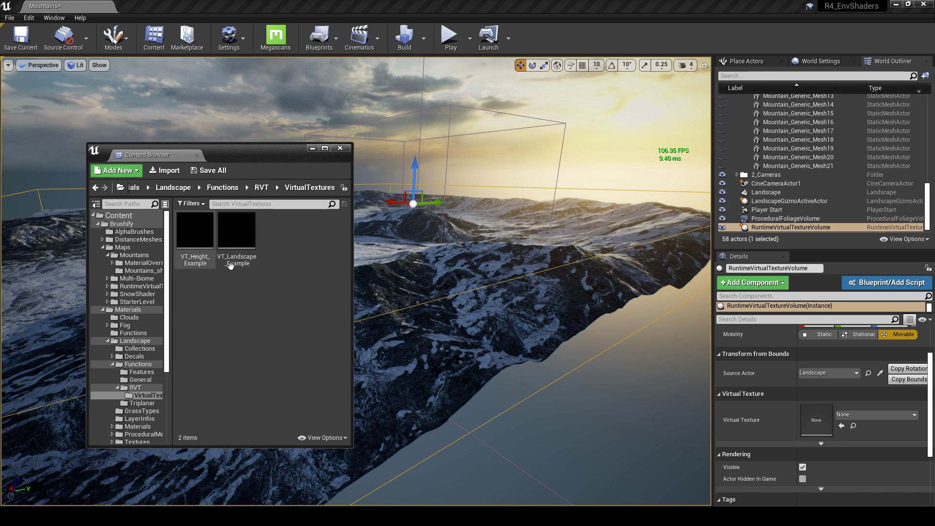
Step: Assign VT_Landscape_Example as the Virtual Texture of the Runtime Virtual Texture Volume
{"action": "mouse_move", "coordinate": [246, 250]}
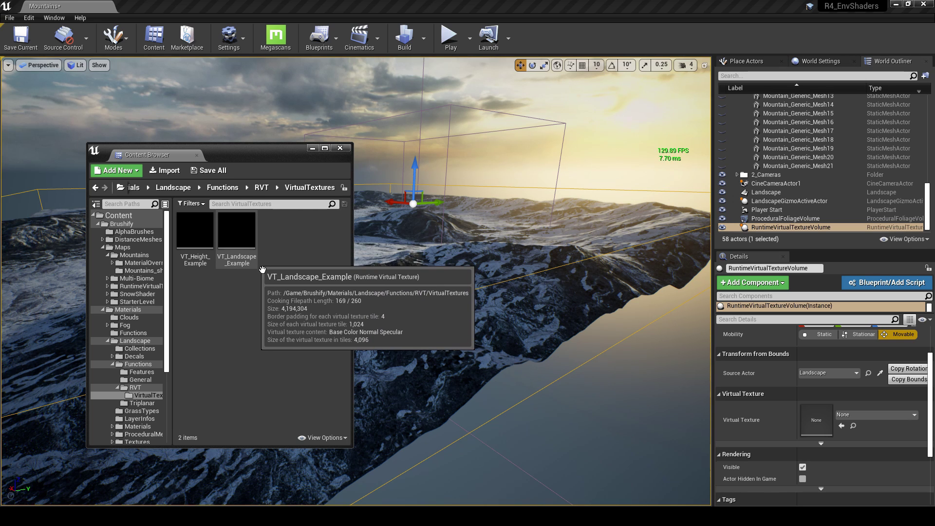
{"action": "left_click_drag", "start_coordinate": [250, 246], "coordinate": [820, 417]}
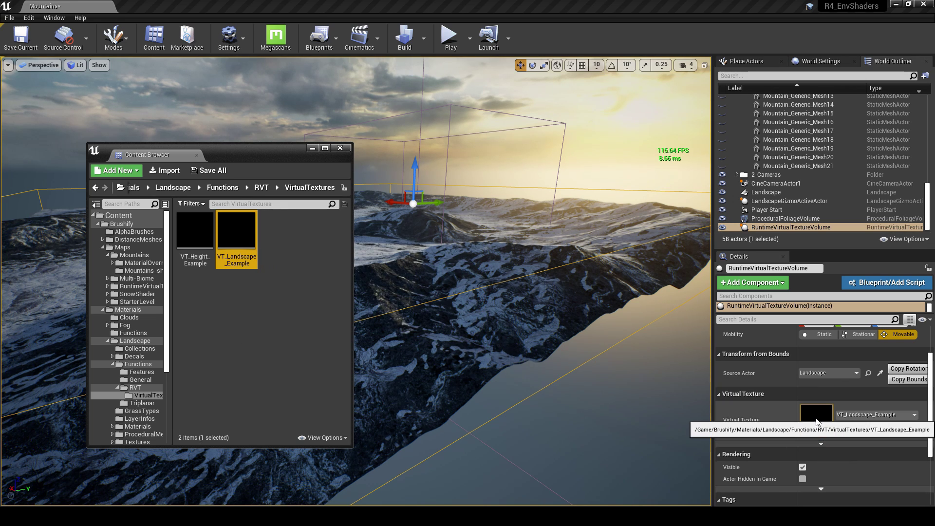
{"action": "left_click", "coordinate": [773, 420]}
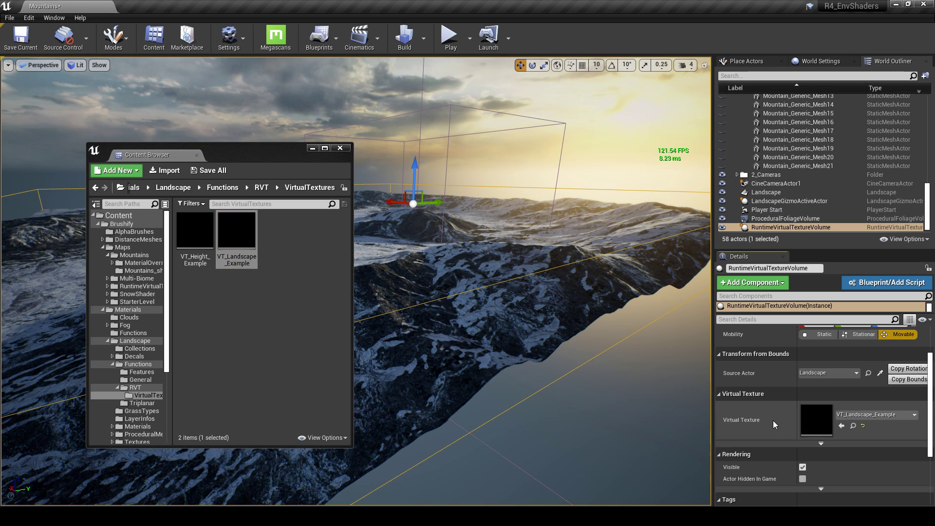
Step: Add one array element to the Landscape actor's Render to Virtual Textures setting
{"action": "left_click", "coordinate": [312, 149]}
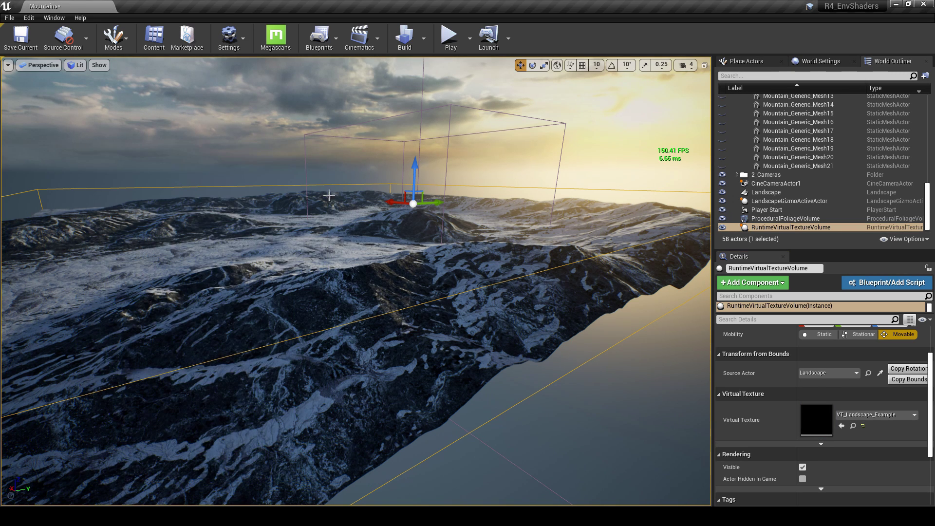
{"action": "left_click", "coordinate": [420, 278]}
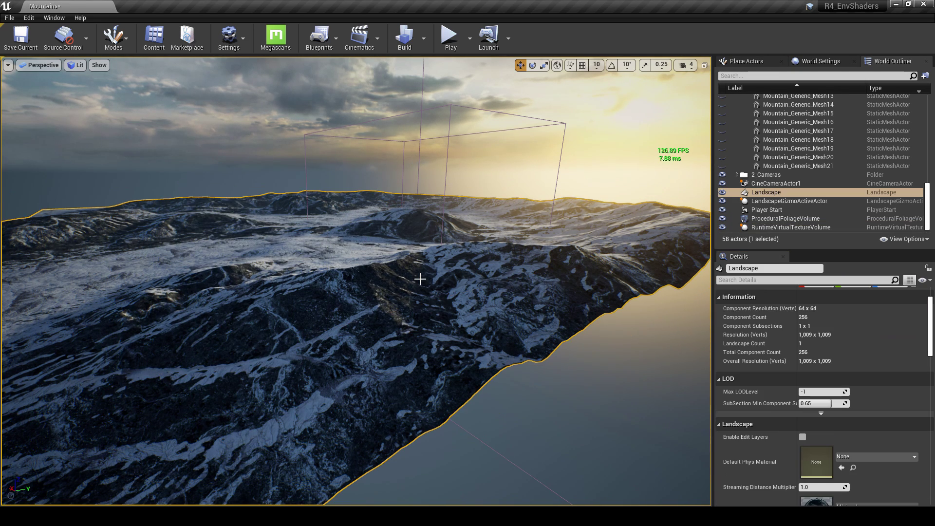
{"action": "scroll", "coordinate": [753, 350], "scroll_direction": "down", "scroll_amount": 5}
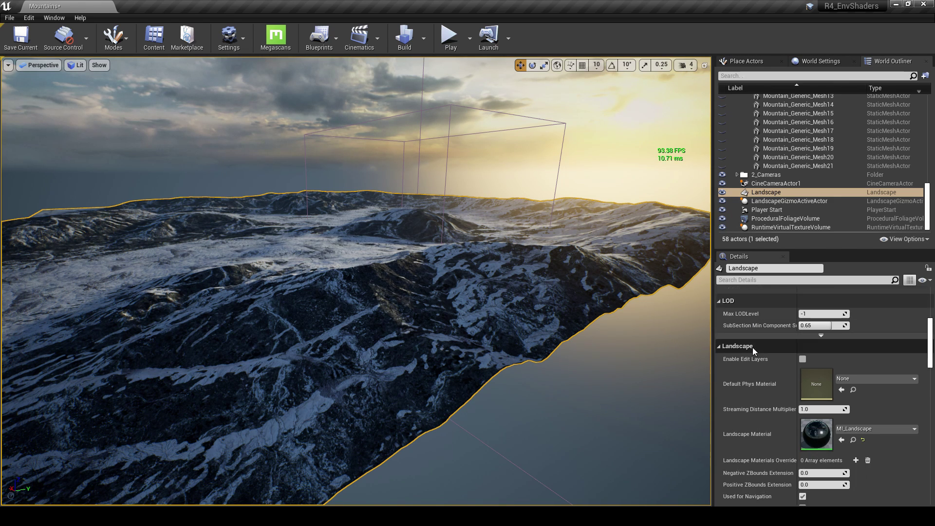
{"action": "scroll", "coordinate": [753, 346], "scroll_direction": "down", "scroll_amount": 8}
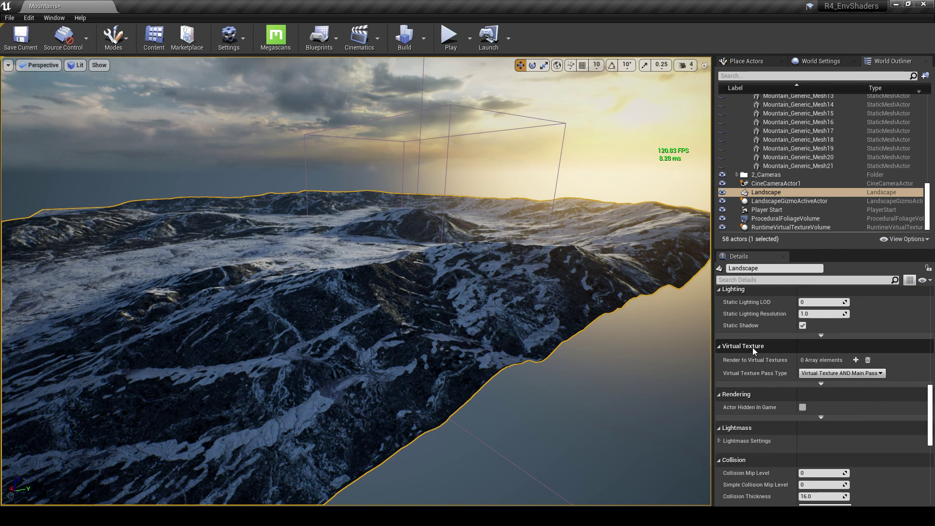
{"action": "left_click", "coordinate": [856, 360]}
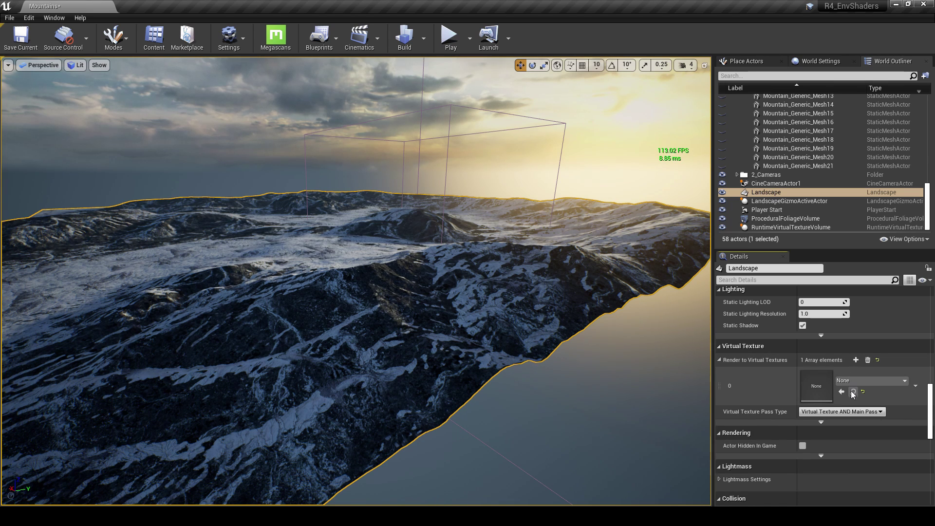
Step: Assign VT_Landscape_Example to the Landscape's Render to Virtual Textures element 0
{"action": "left_click", "coordinate": [154, 36]}
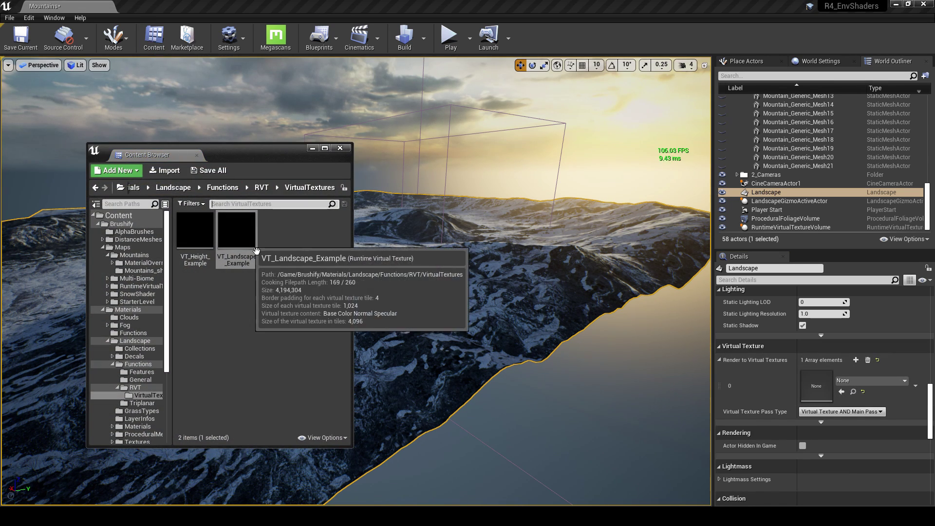
{"action": "left_click_drag", "start_coordinate": [248, 244], "coordinate": [818, 393]}
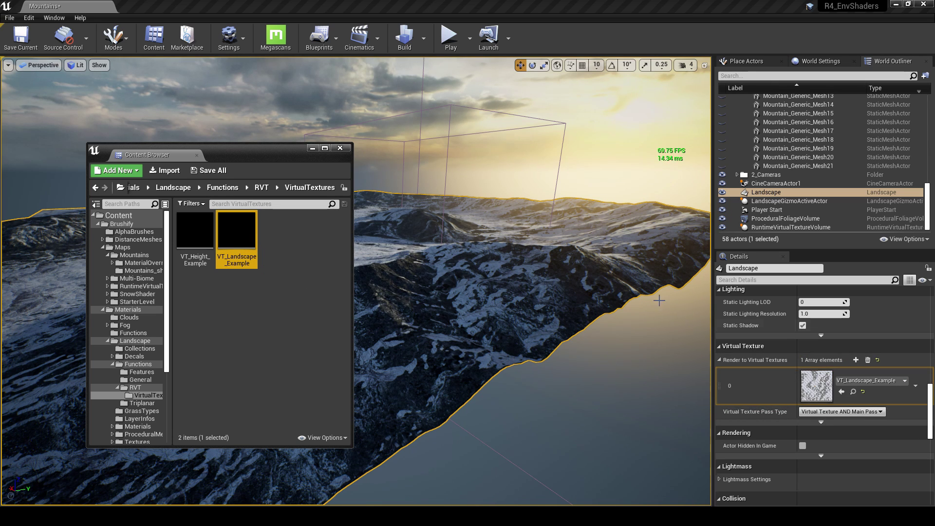
{"action": "left_click", "coordinate": [312, 148]}
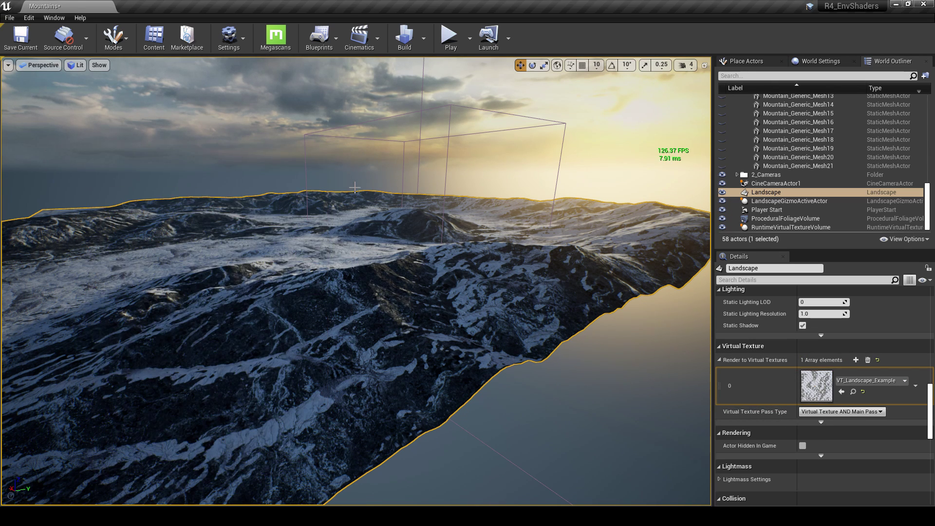
{"action": "mouse_move", "coordinate": [356, 281]}
{"action": "right_mouse_down"}
{"action": "mouse_move", "coordinate": [368, 271]}
{"action": "mouse_move", "coordinate": [346, 269]}
{"action": "right_mouse_up"}
{"action": "right_click_drag", "start_coordinate": [397, 222], "coordinate": [397, 222]}
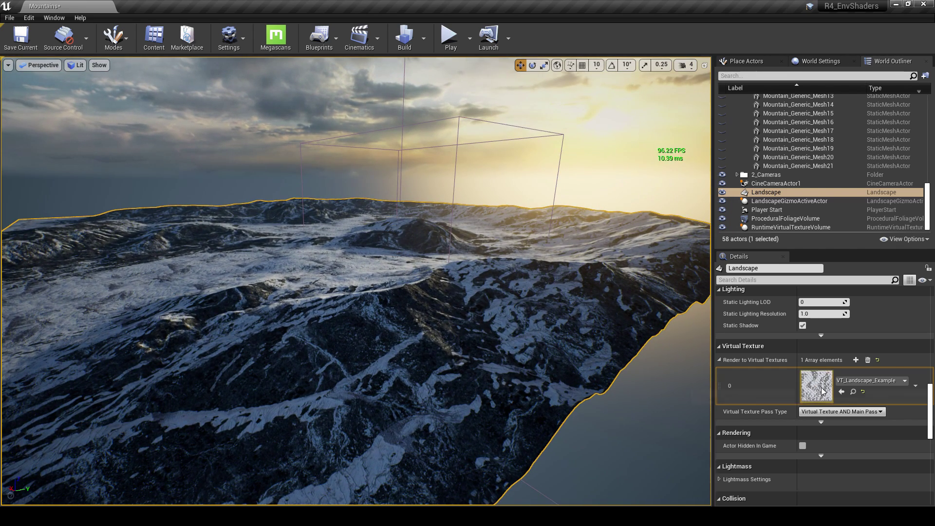
Step: Browse the project content to Brushify/Materials/Landscape and open the M_Landscape material
{"action": "left_click", "coordinate": [853, 392]}
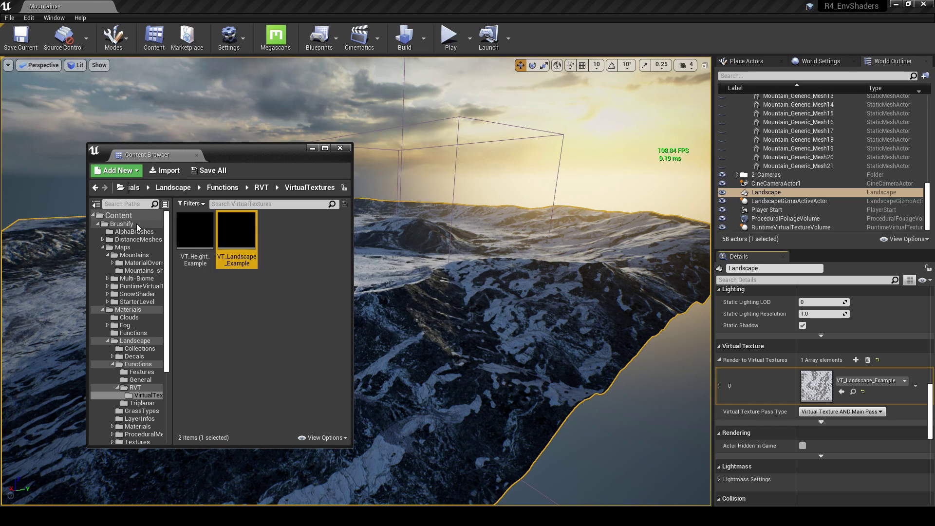
{"action": "left_click", "coordinate": [121, 225]}
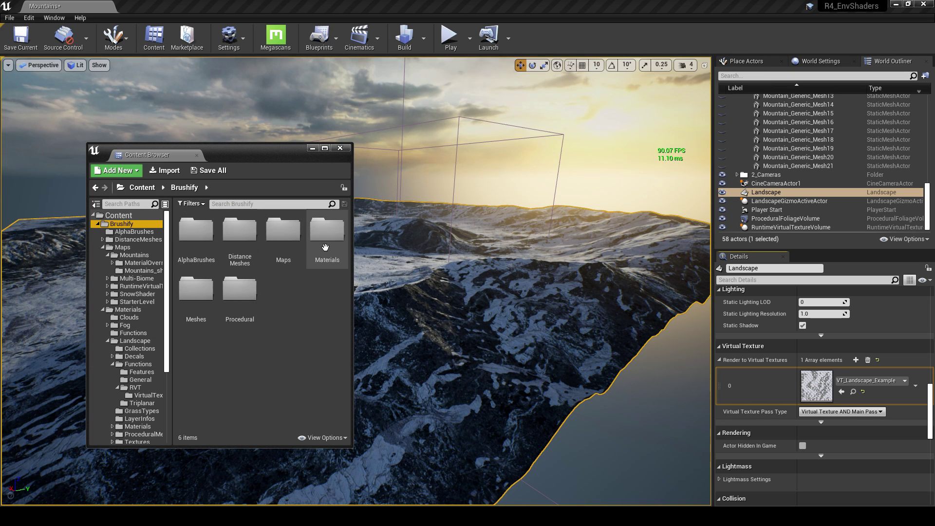
{"action": "double_click", "coordinate": [325, 229]}
{"action": "scroll", "coordinate": [322, 270], "scroll_direction": "down", "scroll_amount": 1}
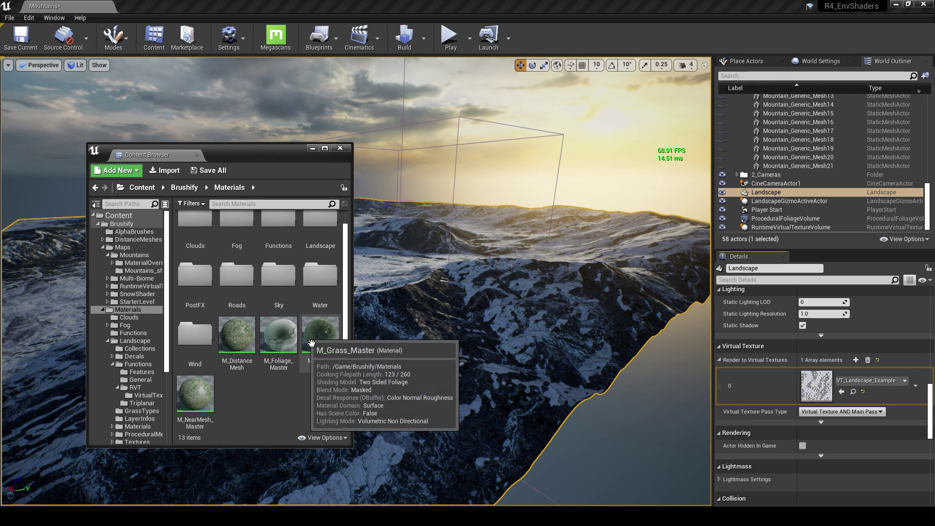
{"action": "scroll", "coordinate": [312, 341], "scroll_direction": "up", "scroll_amount": 1}
{"action": "double_click", "coordinate": [320, 230]}
{"action": "double_click", "coordinate": [248, 356]}
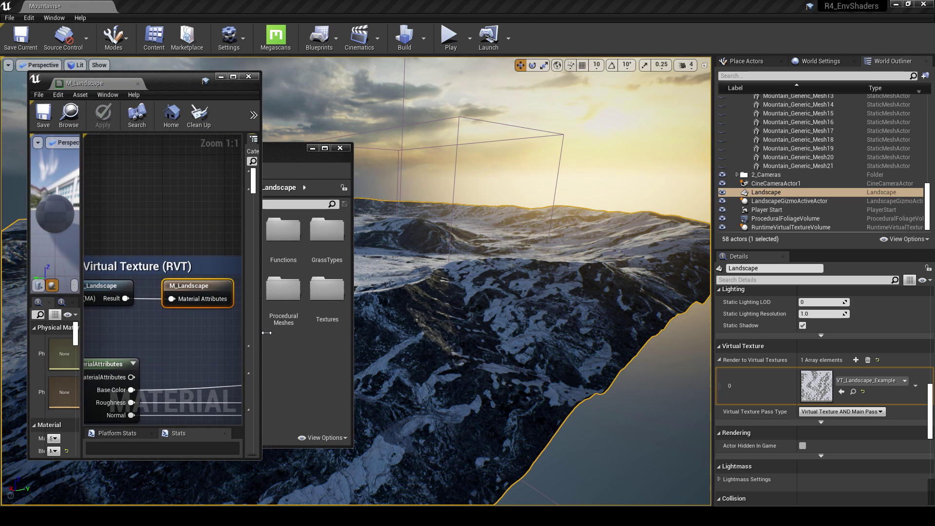
Step: Examine the Runtime Virtual Texture (RVT) section of the M_Landscape graph, including the MF_RVT_Landscape function node
{"action": "scroll", "coordinate": [414, 285], "scroll_direction": "down", "scroll_amount": 8}
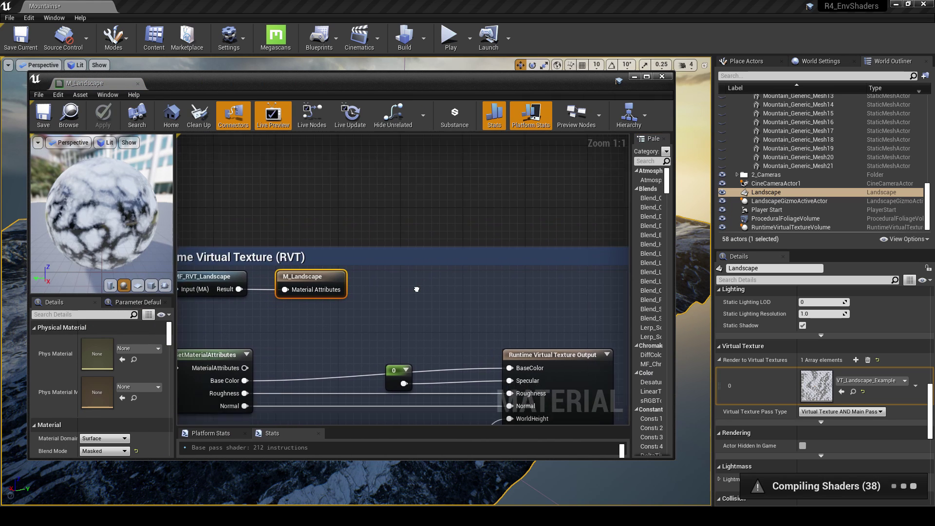
{"action": "right_click_drag", "start_coordinate": [395, 254], "coordinate": [546, 239]}
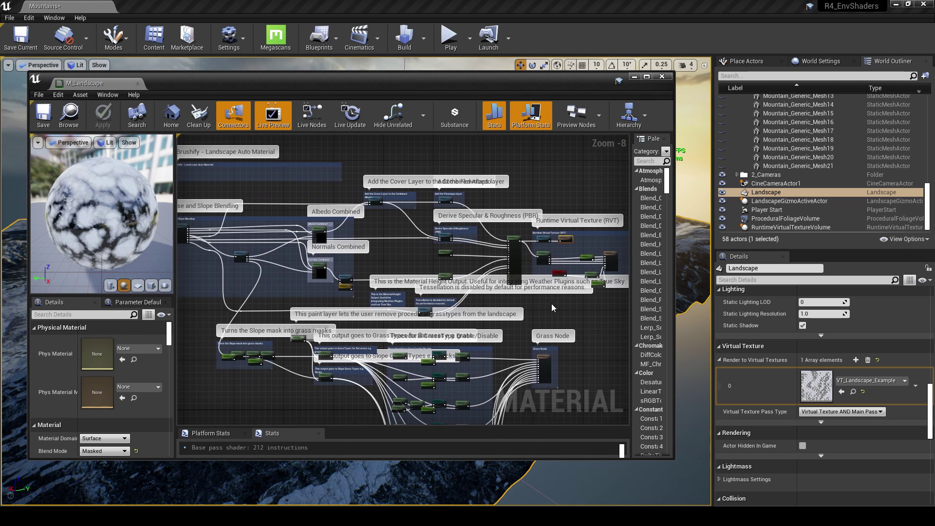
{"action": "scroll", "coordinate": [547, 239], "scroll_direction": "down", "scroll_amount": 1}
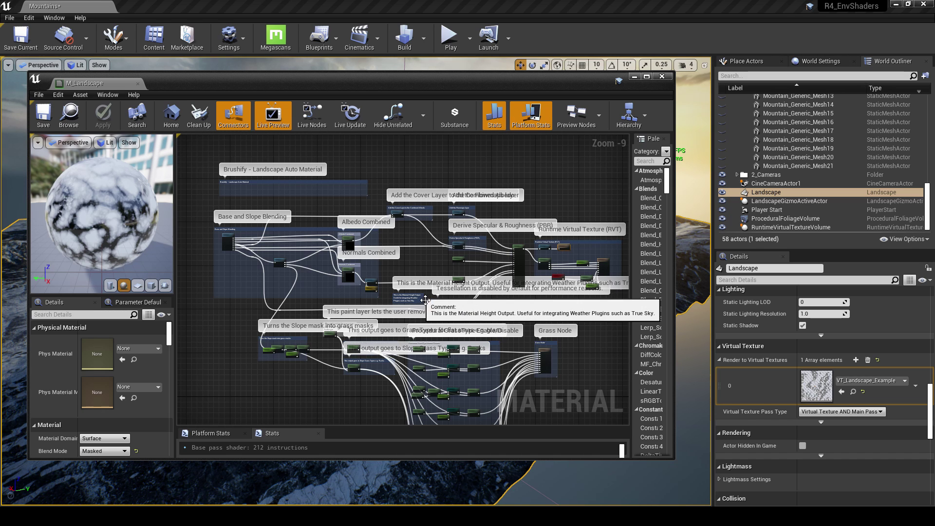
{"action": "scroll", "coordinate": [592, 278], "scroll_direction": "up", "scroll_amount": 3}
{"action": "right_click_drag", "start_coordinate": [592, 307], "coordinate": [439, 308]}
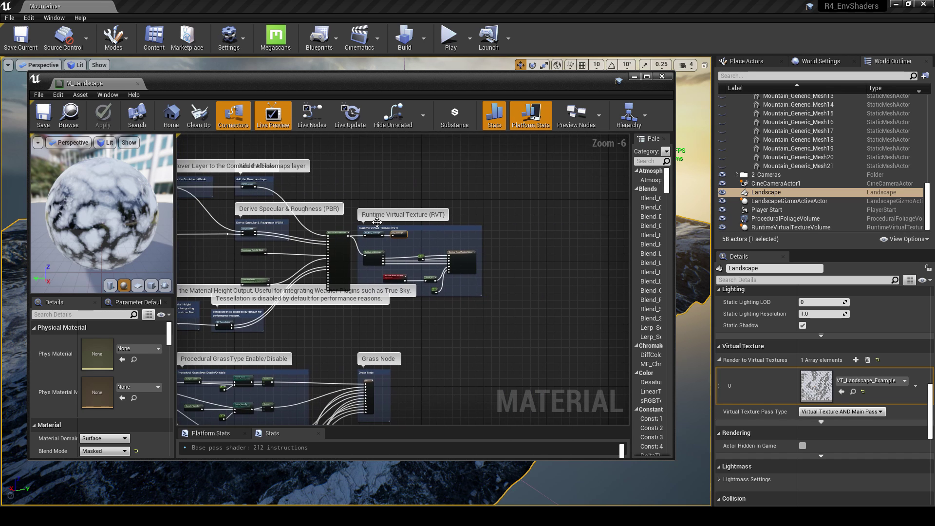
{"action": "left_click_drag", "start_coordinate": [351, 198], "coordinate": [507, 318]}
{"action": "left_click", "coordinate": [482, 297]}
{"action": "scroll", "coordinate": [407, 232], "scroll_direction": "up", "scroll_amount": 5}
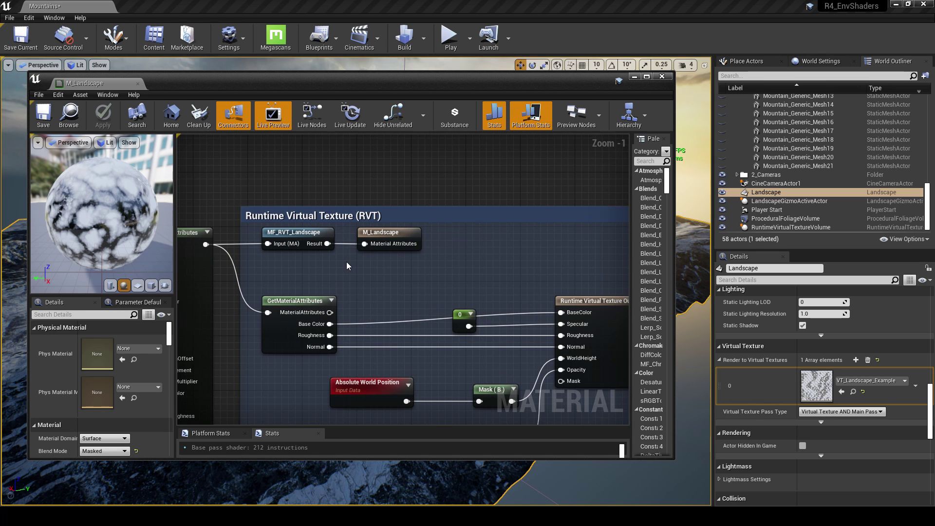
{"action": "right_click_drag", "start_coordinate": [347, 262], "coordinate": [421, 251]}
{"action": "mouse_move", "coordinate": [384, 228]}
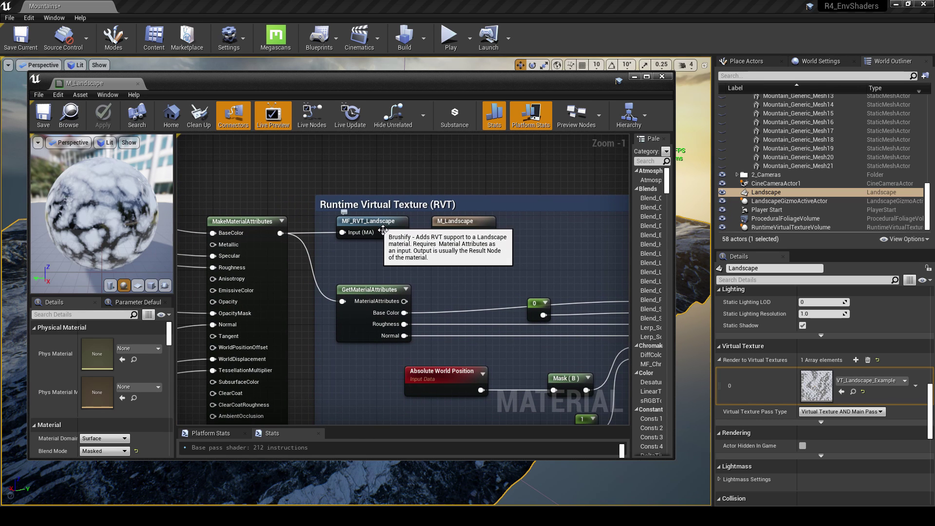
Step: Open the MF_RVT_Landscape material function and inspect the settings of its Runtime Virtual Texture Sample node
{"action": "double_click", "coordinate": [378, 224]}
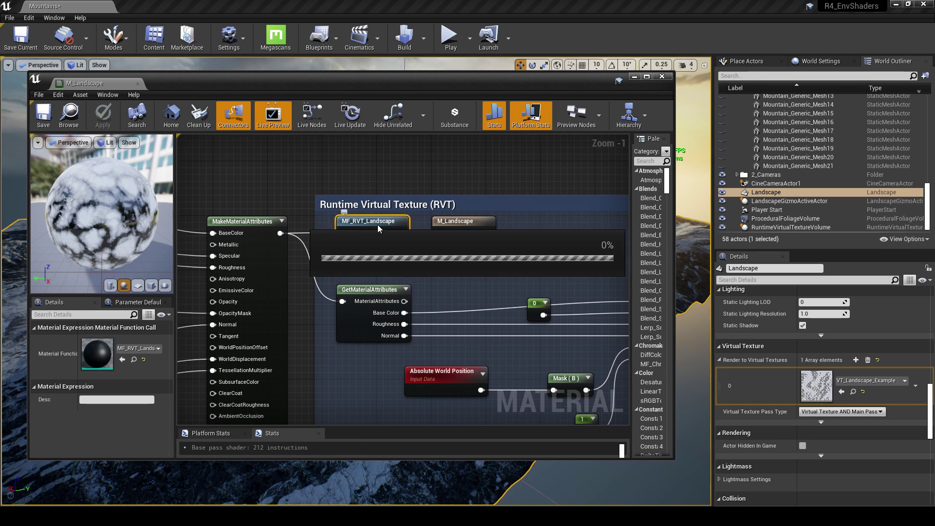
{"action": "right_click_drag", "start_coordinate": [332, 296], "coordinate": [529, 262]}
{"action": "scroll", "coordinate": [420, 293], "scroll_direction": "down", "scroll_amount": 4}
{"action": "scroll", "coordinate": [599, 260], "scroll_direction": "down", "scroll_amount": 1}
{"action": "scroll", "coordinate": [345, 263], "scroll_direction": "up", "scroll_amount": 3}
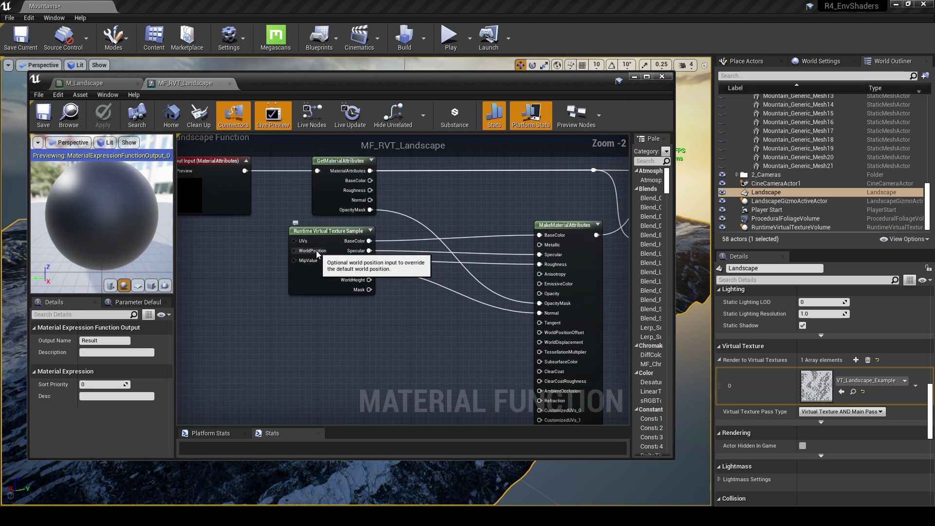
{"action": "left_click", "coordinate": [336, 244]}
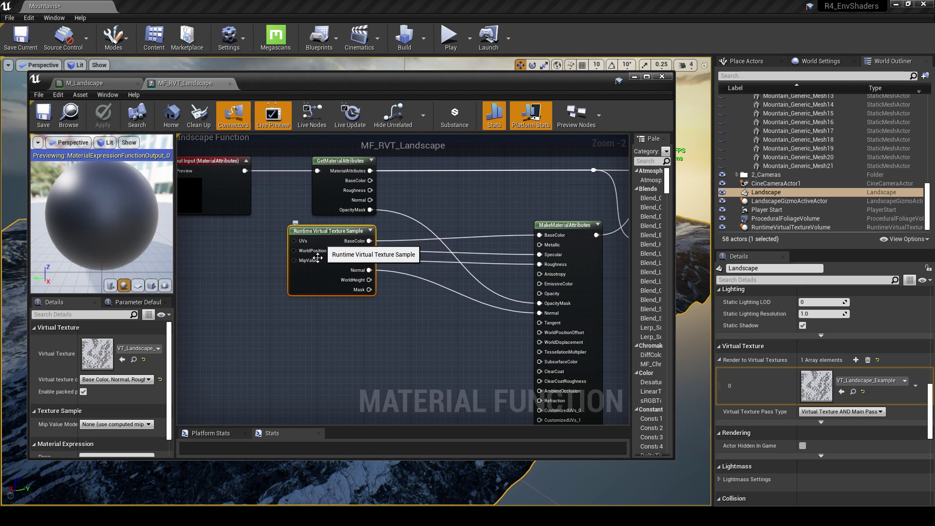
{"action": "right_click_drag", "start_coordinate": [387, 256], "coordinate": [380, 262]}
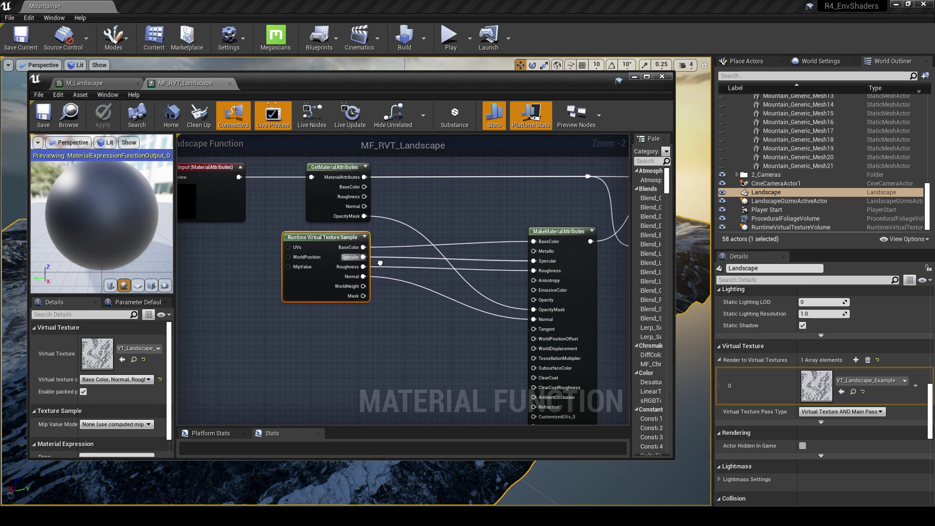
Step: Locate the sample node's Virtual Texture asset in the project content, check its details, and return to the level
{"action": "left_click", "coordinate": [134, 360]}
{"action": "left_click_drag", "start_coordinate": [243, 158], "coordinate": [414, 184]}
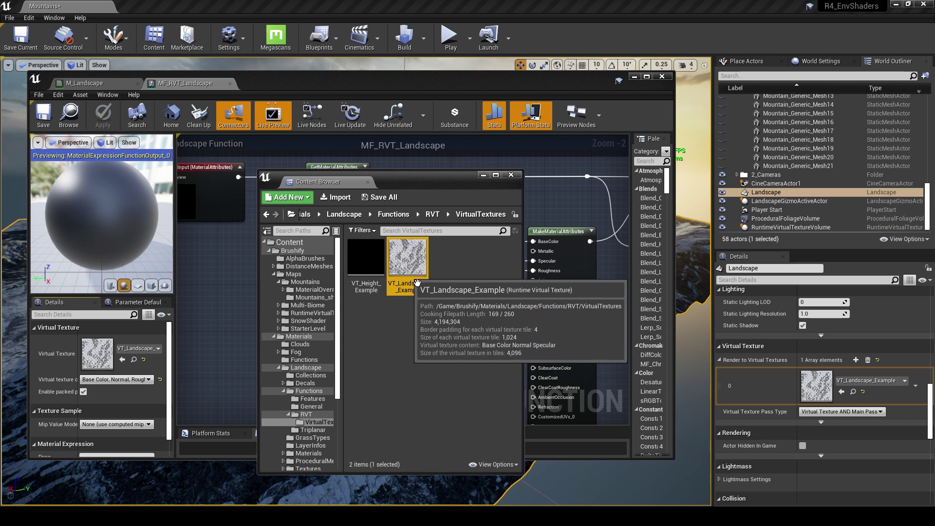
{"action": "mouse_move", "coordinate": [413, 285]}
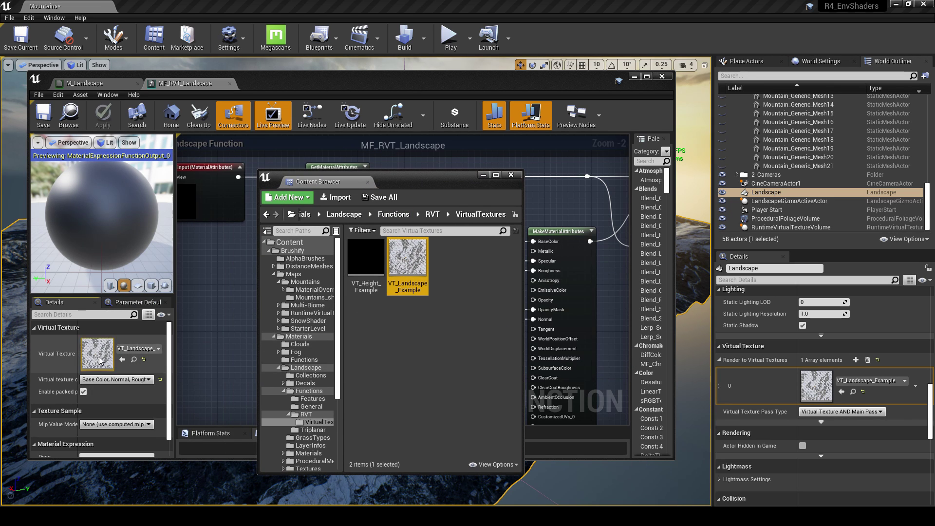
{"action": "left_click", "coordinate": [512, 174]}
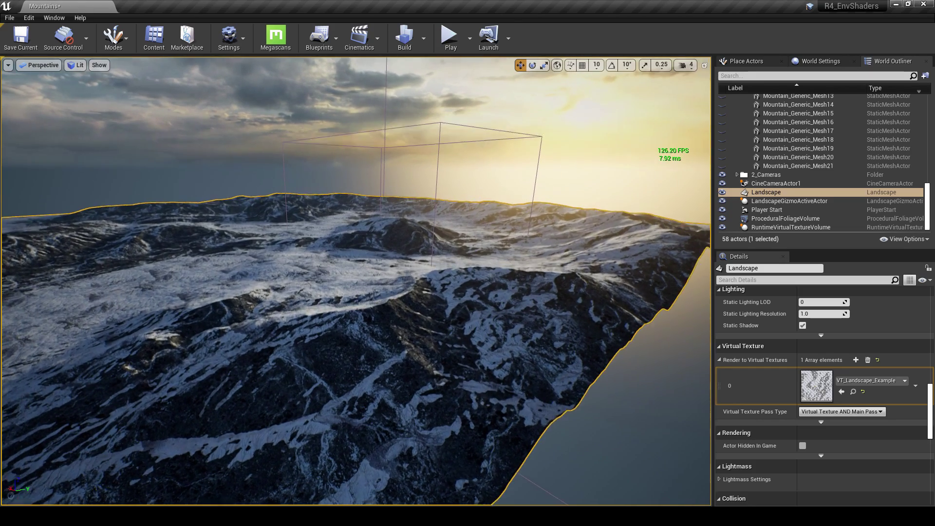
Step: Show the 1_SetDressing folder again so the cliffs and distance mountains surround the snowy foreground
{"action": "right_click_drag", "start_coordinate": [356, 281], "coordinate": [331, 281]}
{"action": "right_click_drag", "start_coordinate": [459, 221], "coordinate": [464, 238]}
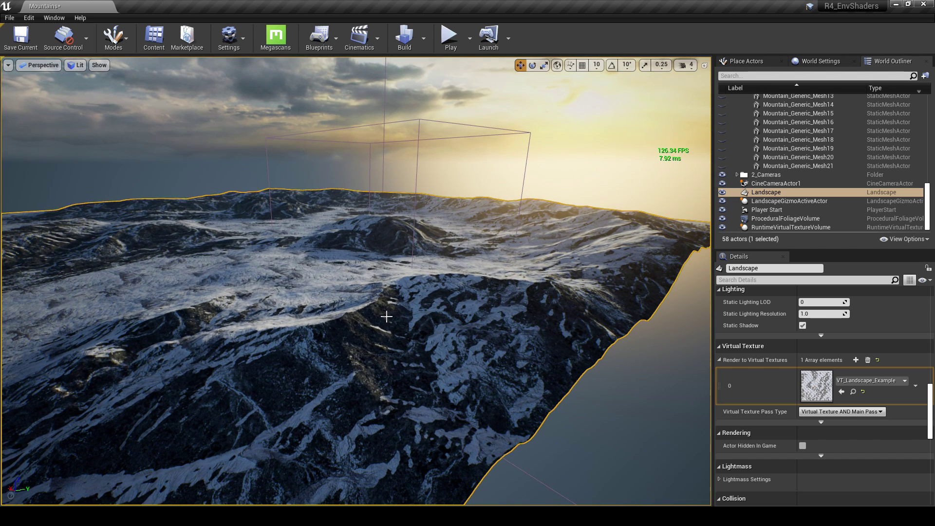
{"action": "right_click_drag", "start_coordinate": [390, 315], "coordinate": [393, 315]}
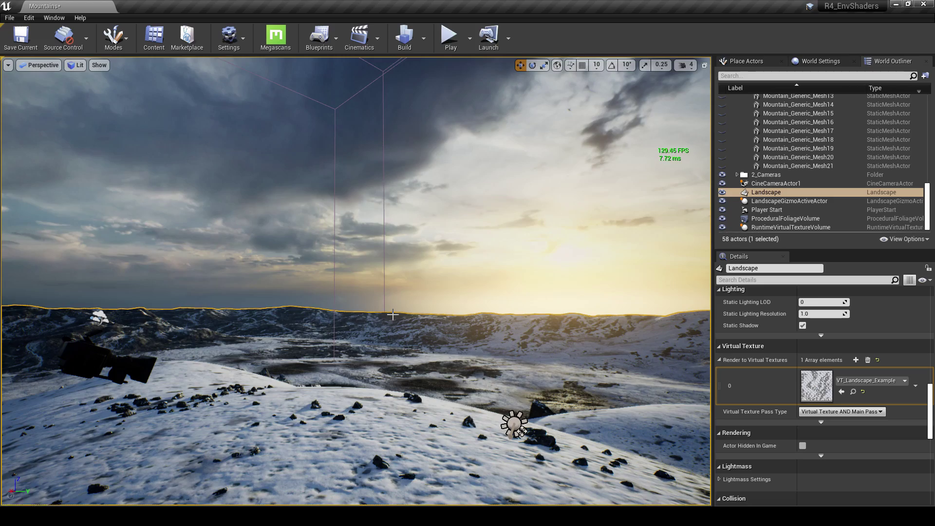
{"action": "left_click_drag", "start_coordinate": [930, 206], "coordinate": [929, 118]}
{"action": "left_click", "coordinate": [723, 169]}
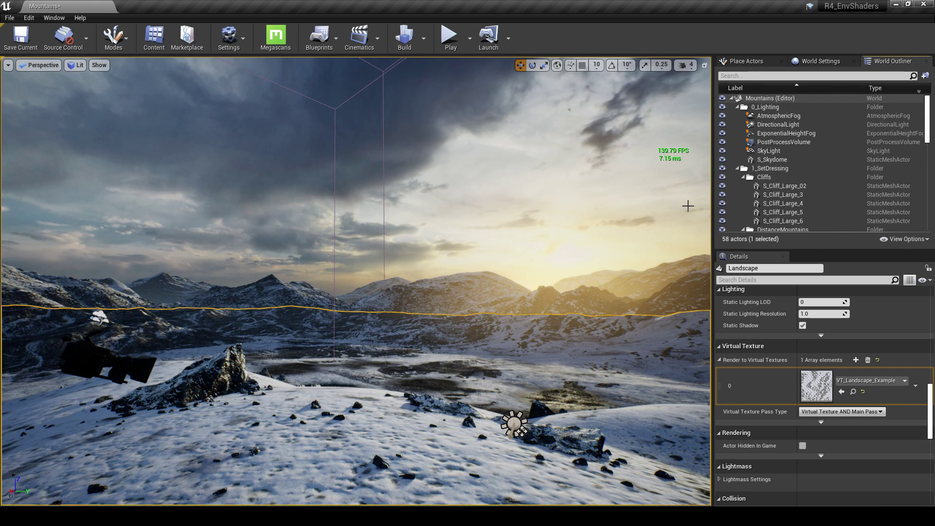
{"action": "right_click_drag", "start_coordinate": [479, 260], "coordinate": [479, 293]}
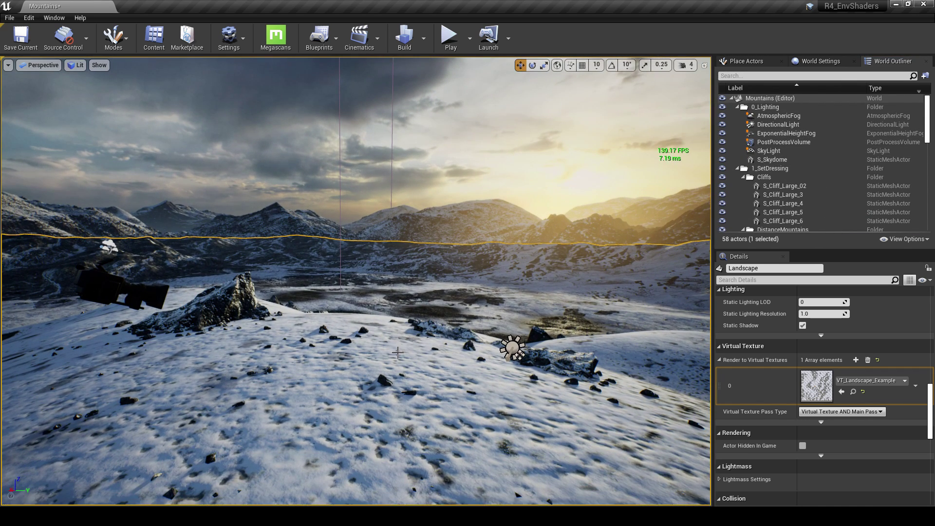
Step: Open the Landscape's MI_Landscape material instance, narrow its window beside the scene, and bring up the RuntimeVirtualTexture parameters
{"action": "scroll", "coordinate": [879, 396], "scroll_direction": "up", "scroll_amount": 15}
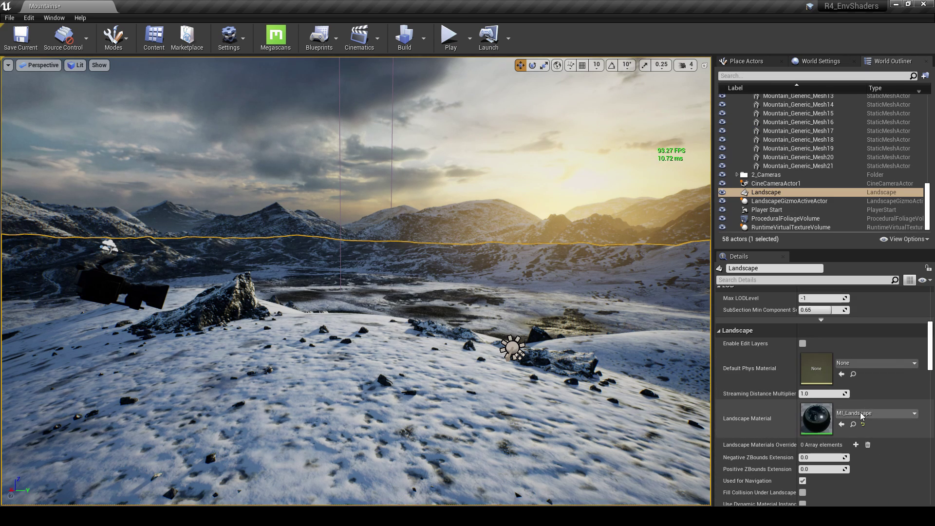
{"action": "left_click", "coordinate": [854, 424]}
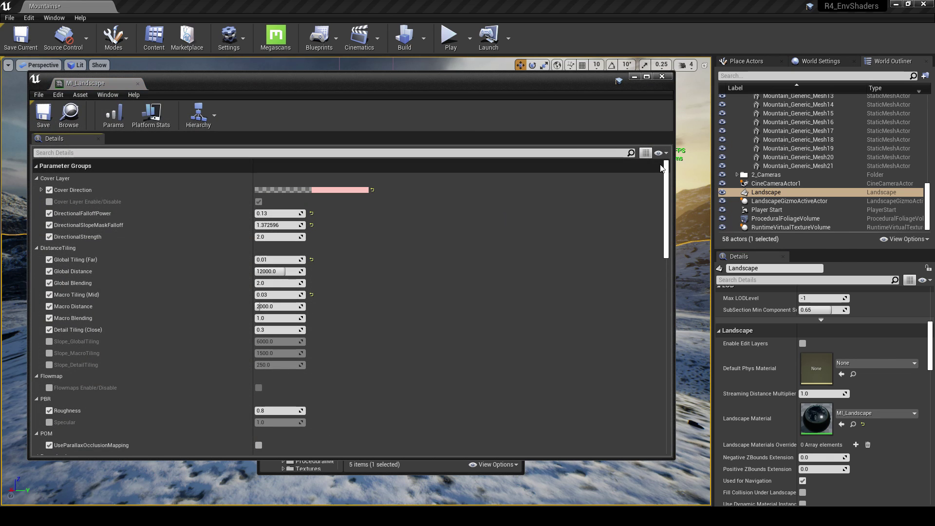
{"action": "left_click_drag", "start_coordinate": [680, 173], "coordinate": [355, 176]}
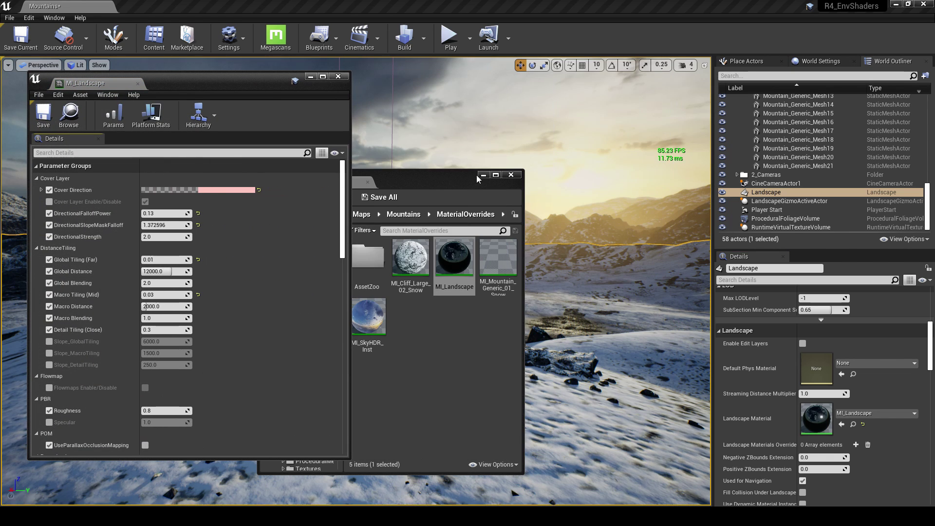
{"action": "left_click", "coordinate": [483, 179]}
{"action": "scroll", "coordinate": [263, 234], "scroll_direction": "down", "scroll_amount": 10}
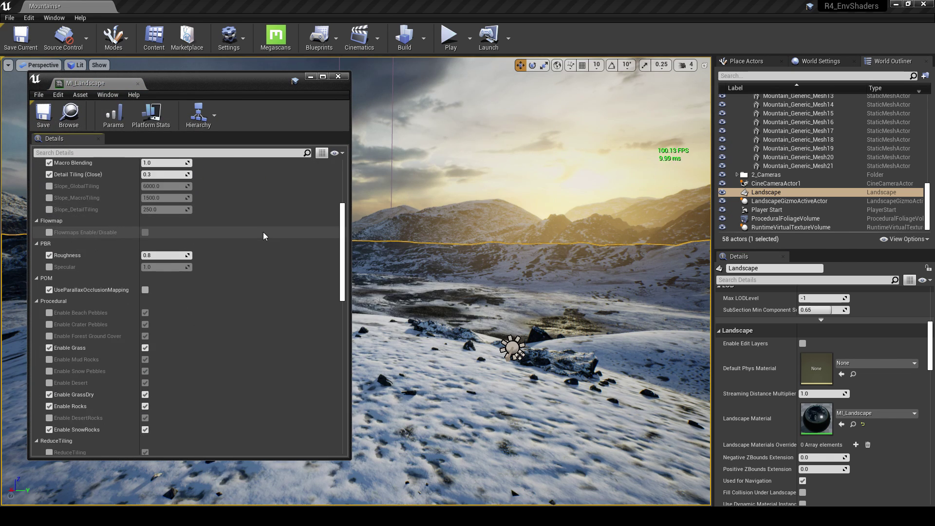
{"action": "scroll", "coordinate": [263, 236], "scroll_direction": "down", "scroll_amount": 1}
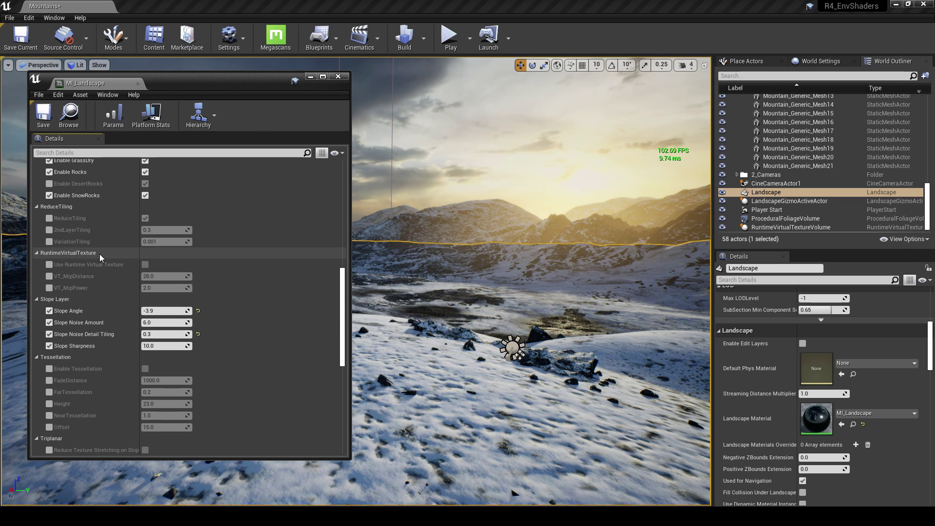
Step: Enable Use Runtime Virtual Texture in MI_Landscape and narrow its window to uncover more of the snowy scene
{"action": "mouse_move", "coordinate": [80, 266]}
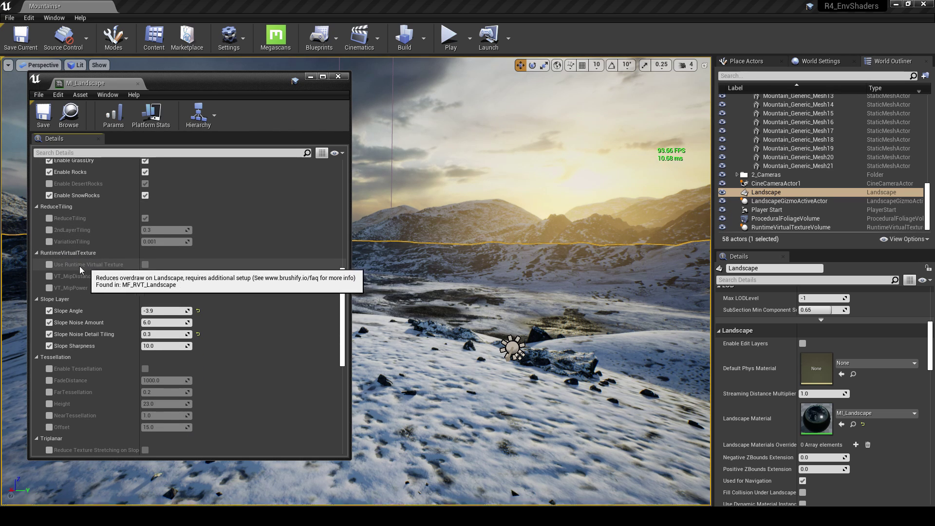
{"action": "left_click", "coordinate": [49, 265]}
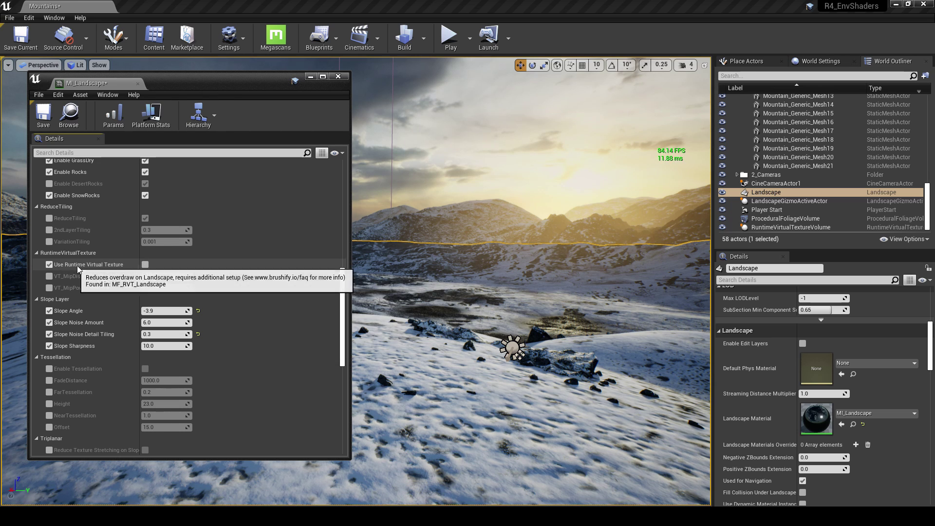
{"action": "left_click", "coordinate": [145, 264]}
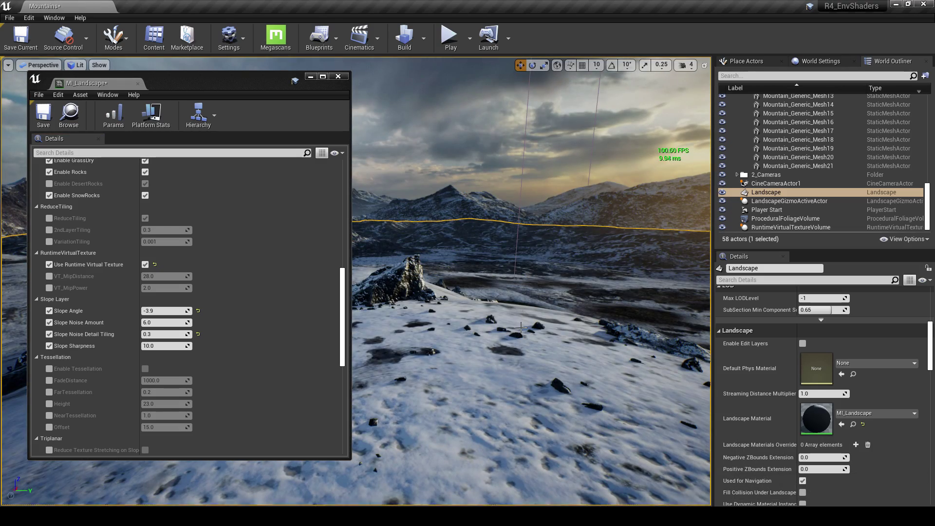
{"action": "mouse_move", "coordinate": [521, 328]}
{"action": "right_mouse_down"}
{"action": "mouse_move", "coordinate": [509, 334]}
{"action": "mouse_move", "coordinate": [540, 336]}
{"action": "mouse_move", "coordinate": [522, 326]}
{"action": "right_mouse_up"}
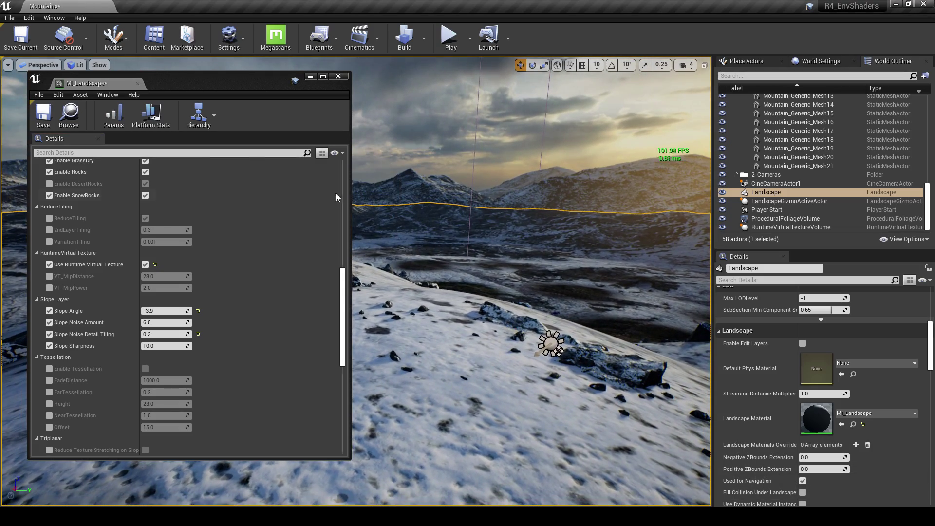
{"action": "left_click_drag", "start_coordinate": [357, 130], "coordinate": [222, 130]}
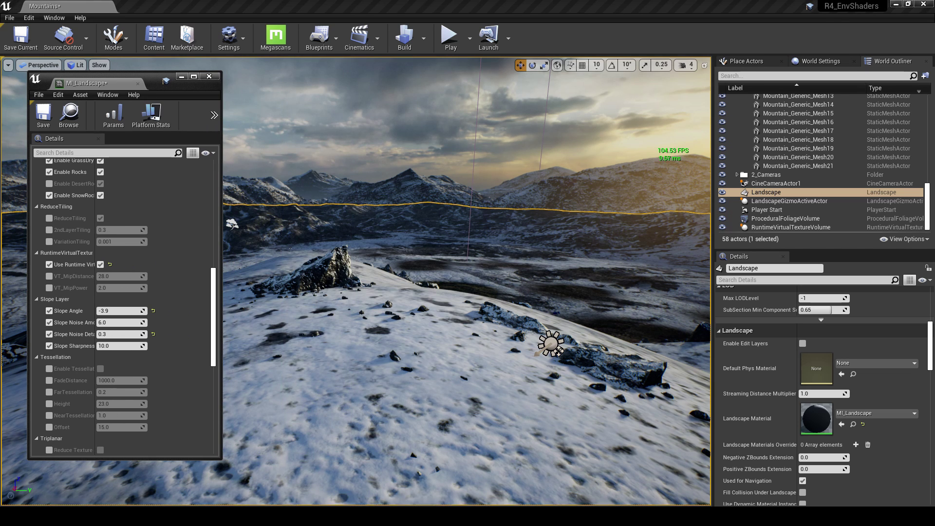
Step: Inspect the snowy landscape in the Shader Complexity view mode and return the viewport to Lit
{"action": "right_click_drag", "start_coordinate": [390, 273], "coordinate": [400, 262]}
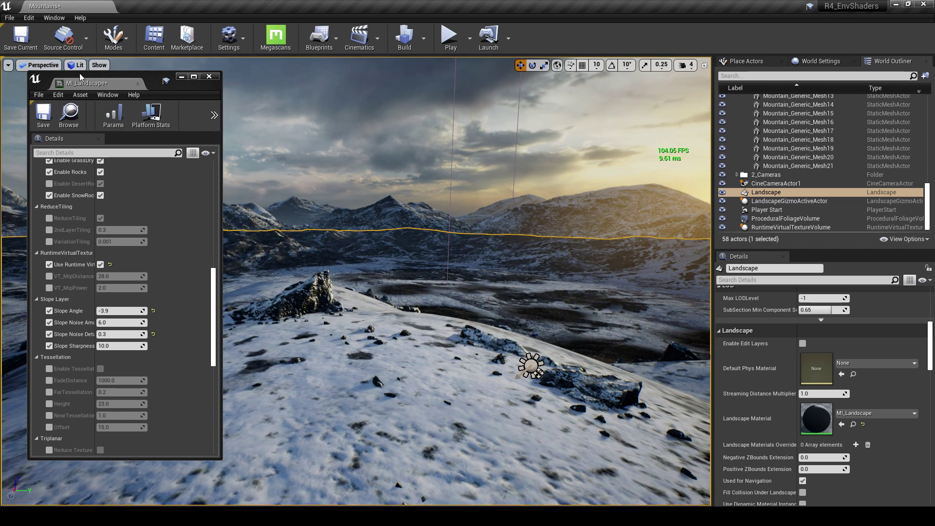
{"action": "left_click_drag", "start_coordinate": [81, 77], "coordinate": [73, 95]}
{"action": "left_click", "coordinate": [76, 65]}
{"action": "mouse_move", "coordinate": [117, 170]}
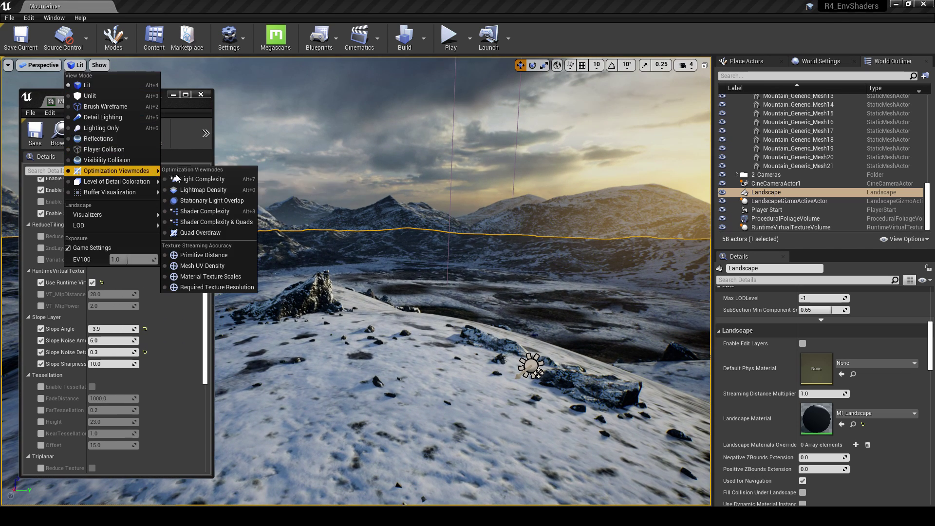
{"action": "left_click", "coordinate": [204, 211]}
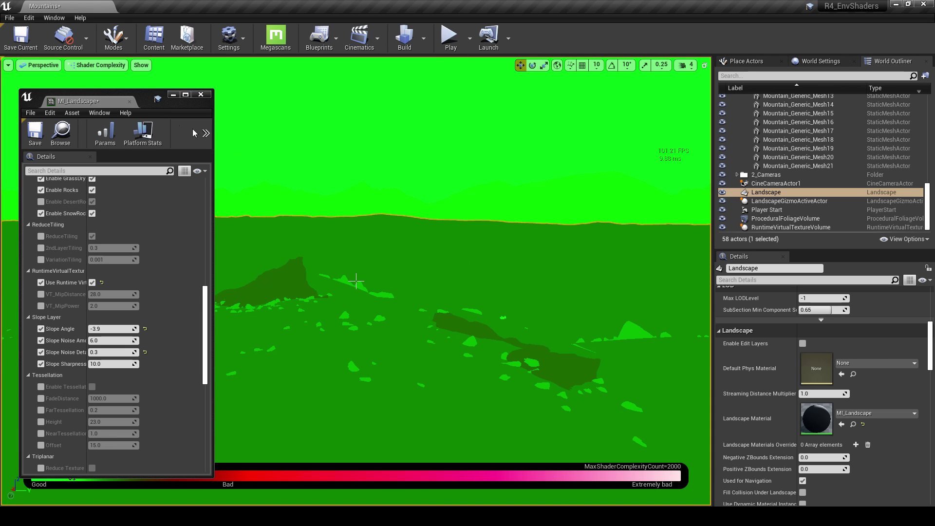
{"action": "left_click", "coordinate": [98, 65]}
{"action": "left_click", "coordinate": [83, 86]}
{"action": "middle_click_drag", "start_coordinate": [382, 310], "coordinate": [387, 333]}
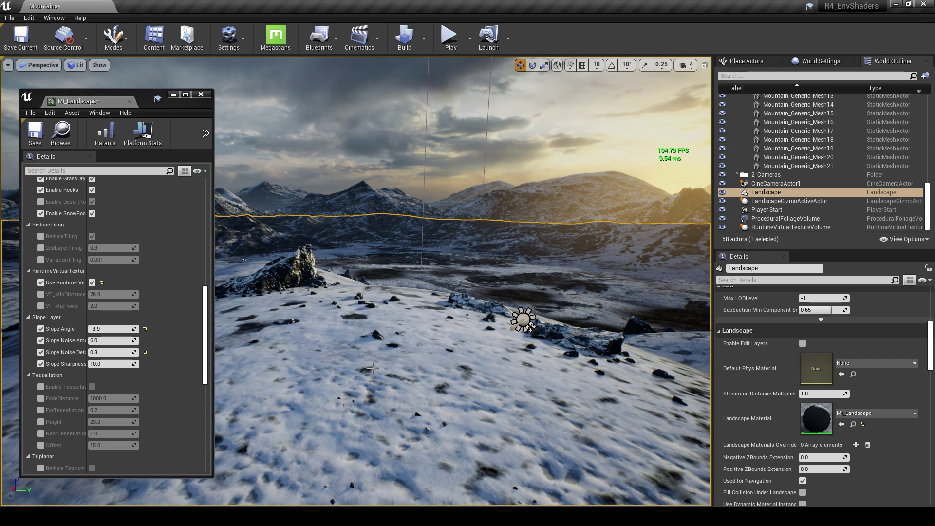
Step: Check the Landscape's resolution, override VT_MipDistance in MI_Landscape, and set it to 16
{"action": "left_click_drag", "start_coordinate": [87, 343], "coordinate": [106, 343]}
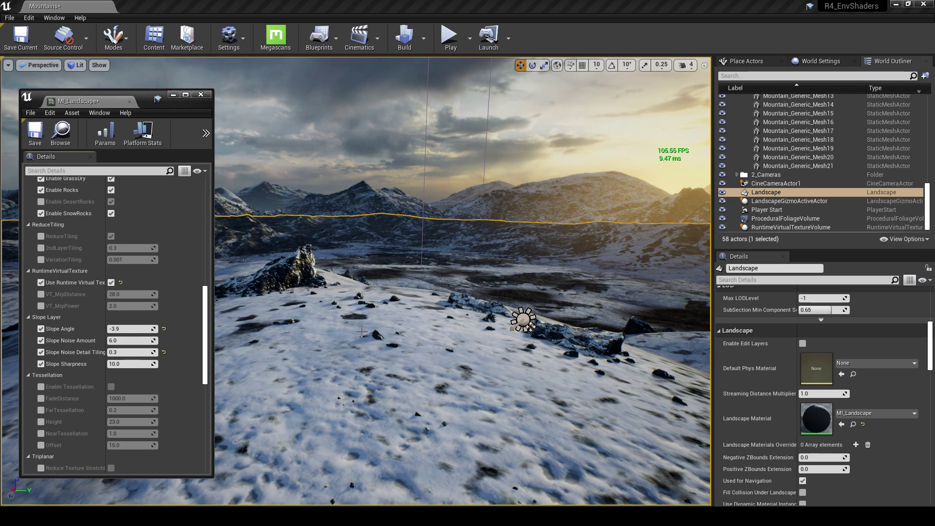
{"action": "left_click_drag", "start_coordinate": [932, 353], "coordinate": [932, 317]}
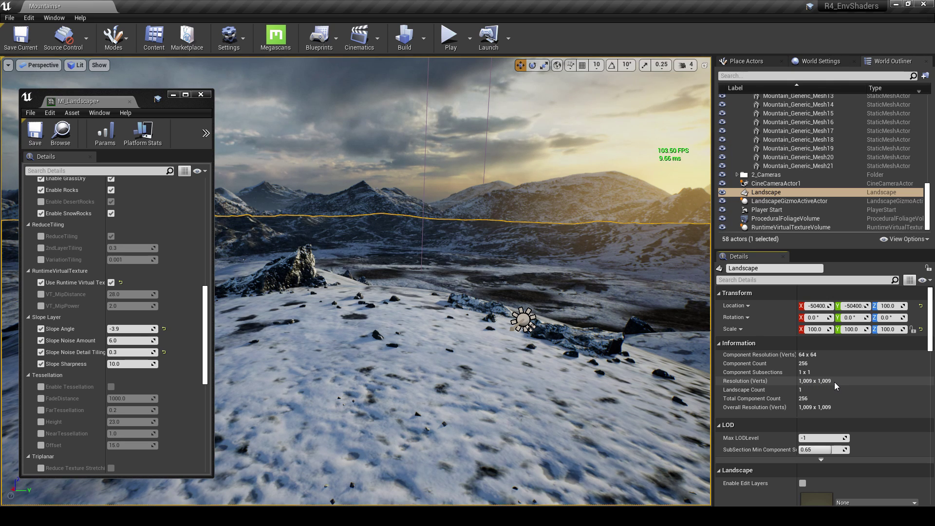
{"action": "mouse_move", "coordinate": [61, 294]}
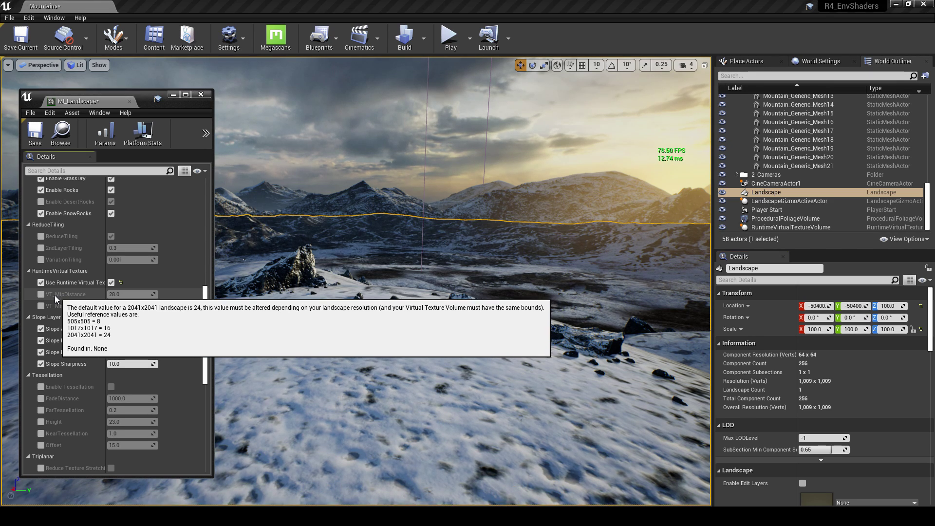
{"action": "left_click", "coordinate": [42, 294]}
{"action": "mouse_move", "coordinate": [69, 294]}
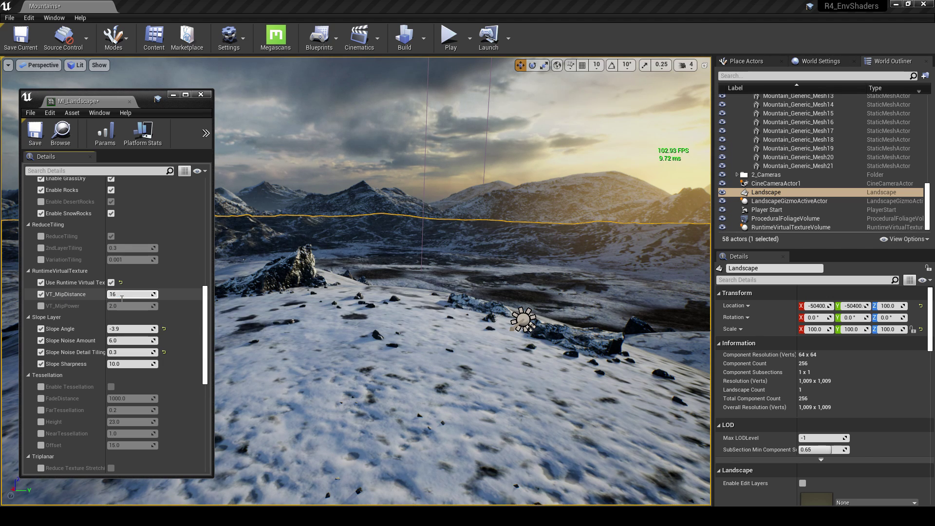
{"action": "key", "text": "Return"}
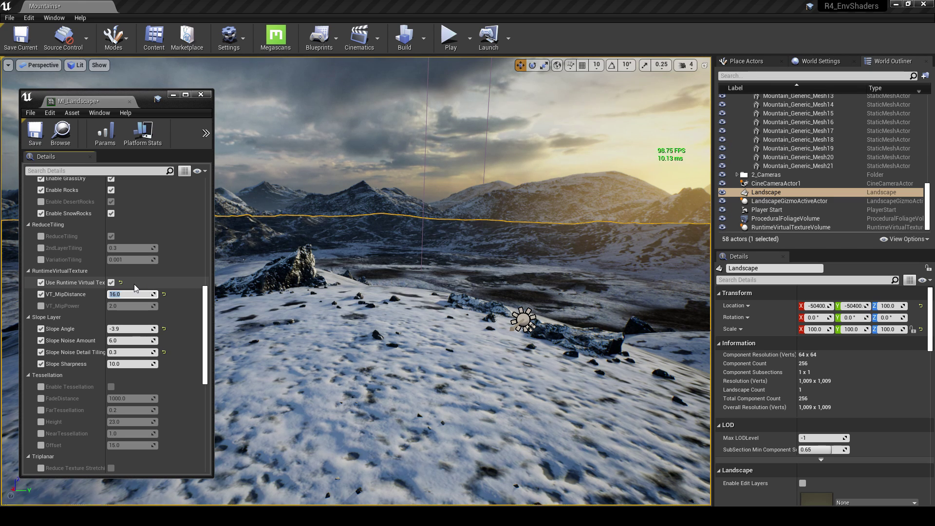
Step: Turn Use Runtime Virtual Texture off and on again to compare the snow surface in the Lit view
{"action": "left_click", "coordinate": [112, 283]}
{"action": "left_click", "coordinate": [112, 283]}
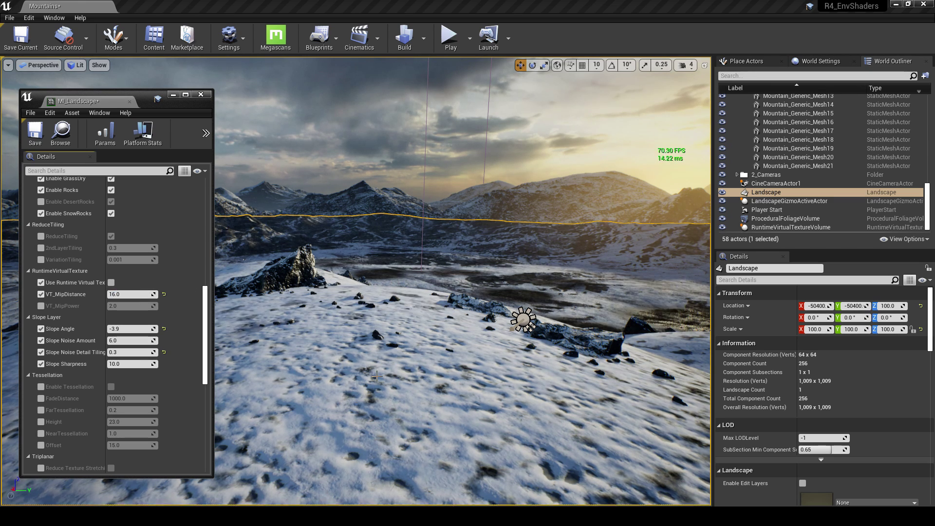
{"action": "left_click", "coordinate": [112, 283]}
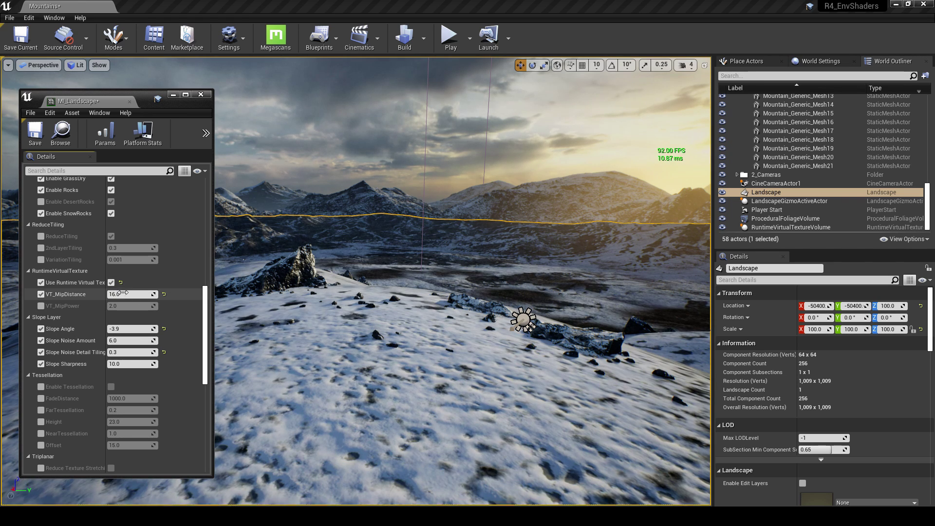
Step: Compare the landscape's Shader Complexity with Use Runtime Virtual Texture on and off, leave it enabled, and return to Lit
{"action": "right_click_drag", "start_coordinate": [292, 292], "coordinate": [321, 310]}
{"action": "left_click", "coordinate": [76, 65]}
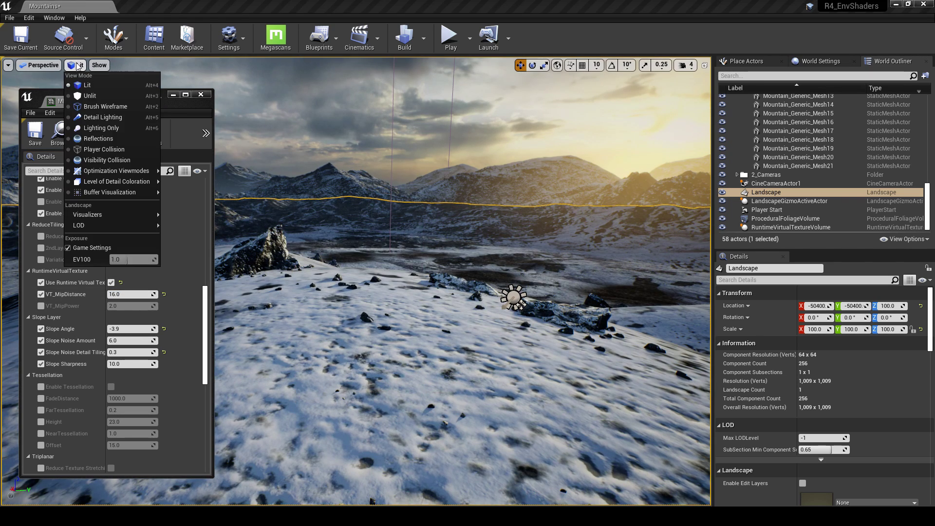
{"action": "mouse_move", "coordinate": [130, 172]}
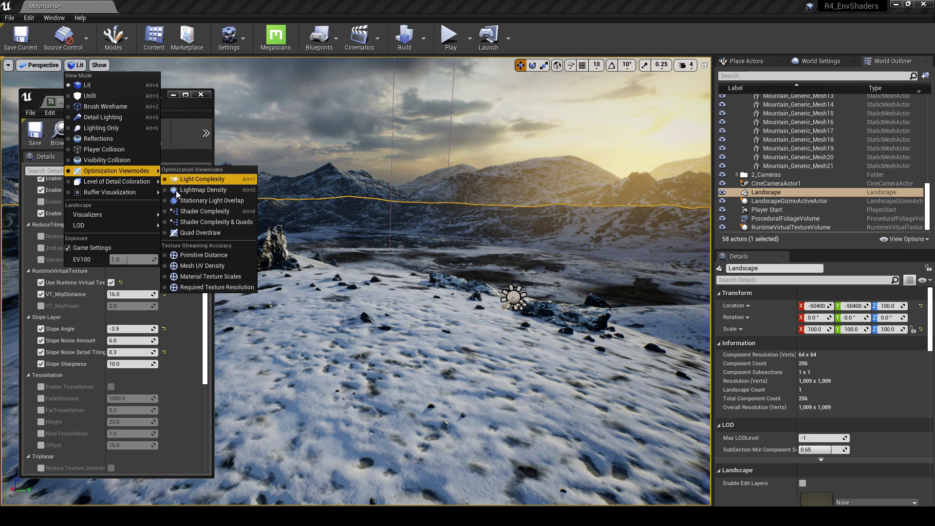
{"action": "left_click", "coordinate": [183, 211]}
{"action": "right_click_drag", "start_coordinate": [356, 281], "coordinate": [367, 288]}
{"action": "key", "text": "e"}
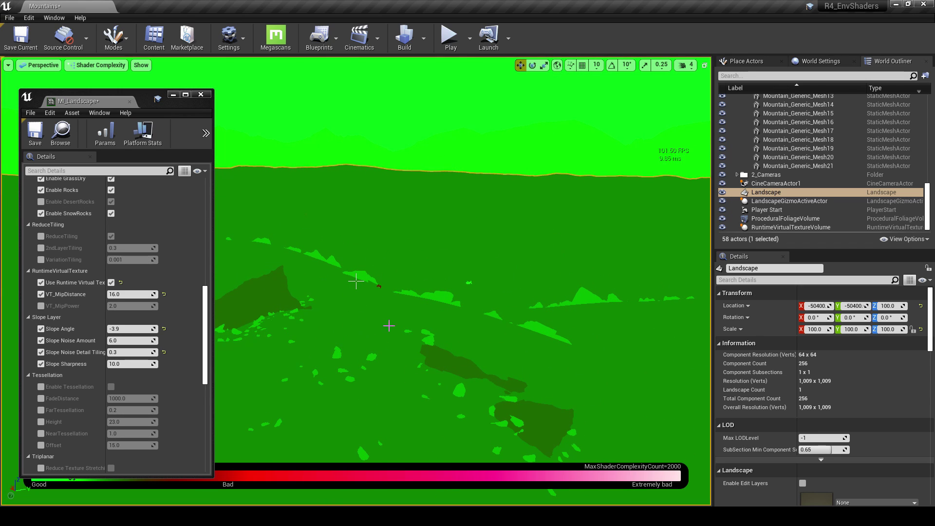
{"action": "left_click", "coordinate": [111, 284]}
{"action": "right_click_drag", "start_coordinate": [390, 303], "coordinate": [384, 315]}
{"action": "key", "text": "e"}
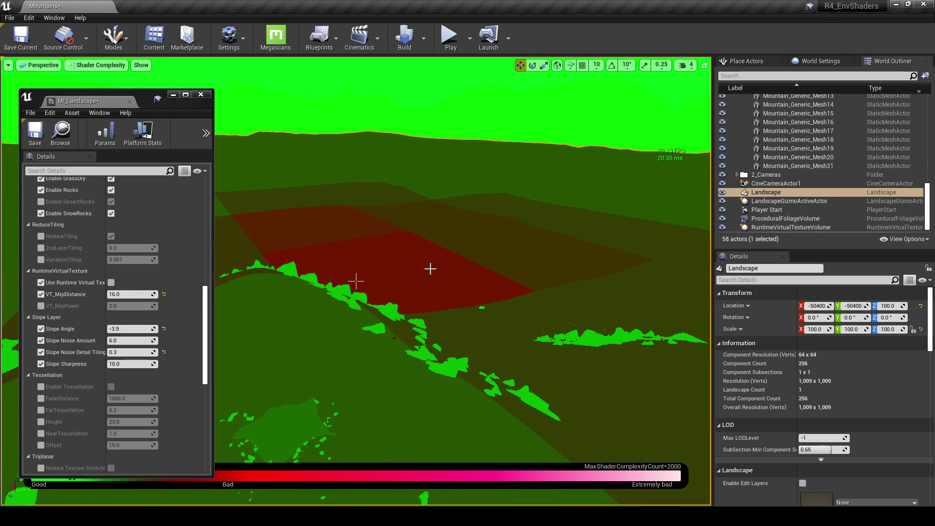
{"action": "left_click", "coordinate": [111, 282]}
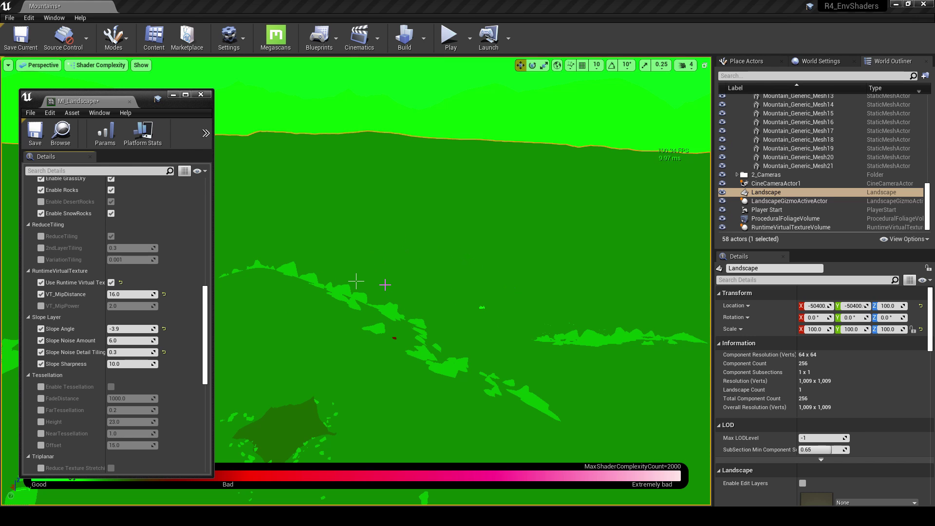
{"action": "left_click", "coordinate": [96, 65]}
{"action": "left_click", "coordinate": [128, 93]}
Step: Minimize the material instance window and select the S_Cliff_Large_3 cliff on the snowy slope
{"action": "key", "text": "q"}
{"action": "mouse_move", "coordinate": [393, 252]}
{"action": "right_mouse_down"}
{"action": "mouse_move", "coordinate": [382, 250]}
{"action": "mouse_move", "coordinate": [400, 261]}
{"action": "mouse_move", "coordinate": [388, 264]}
{"action": "right_mouse_up"}
{"action": "key", "text": "w"}
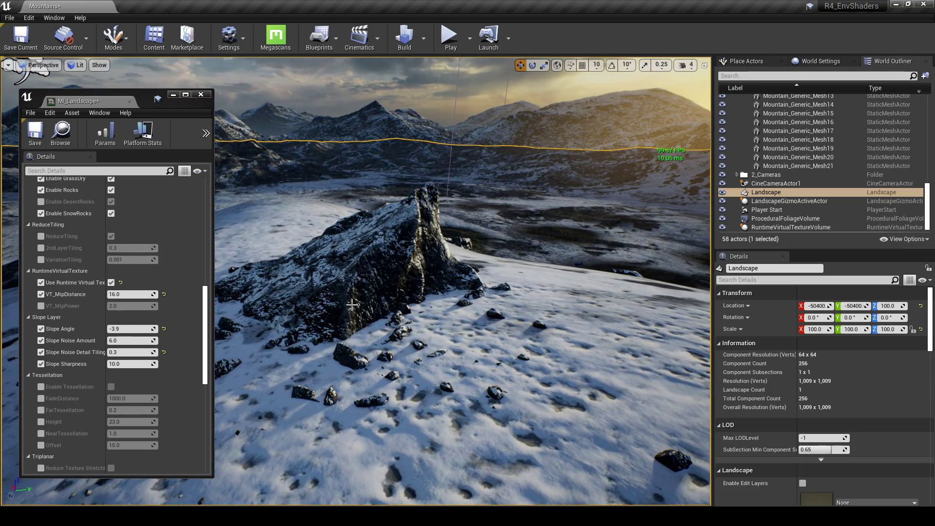
{"action": "left_click", "coordinate": [173, 95]}
{"action": "left_click", "coordinate": [347, 282]}
{"action": "key", "text": "w"}
{"action": "right_click_drag", "start_coordinate": [347, 282], "coordinate": [326, 286]}
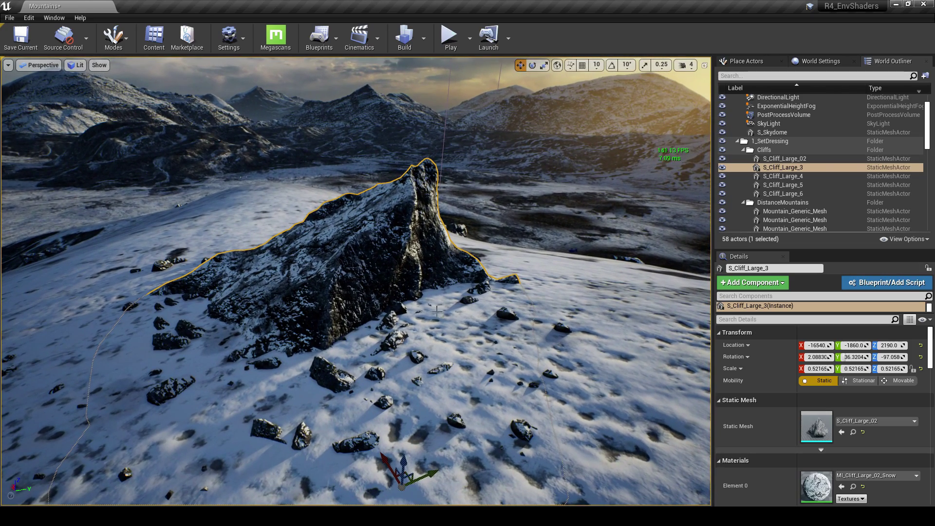
Step: Locate the selected cliff's MI_Cliff_Large_02_Snow material in the project content and open it for editing
{"action": "scroll", "coordinate": [776, 447], "scroll_direction": "down", "scroll_amount": 2}
{"action": "left_click", "coordinate": [853, 441]}
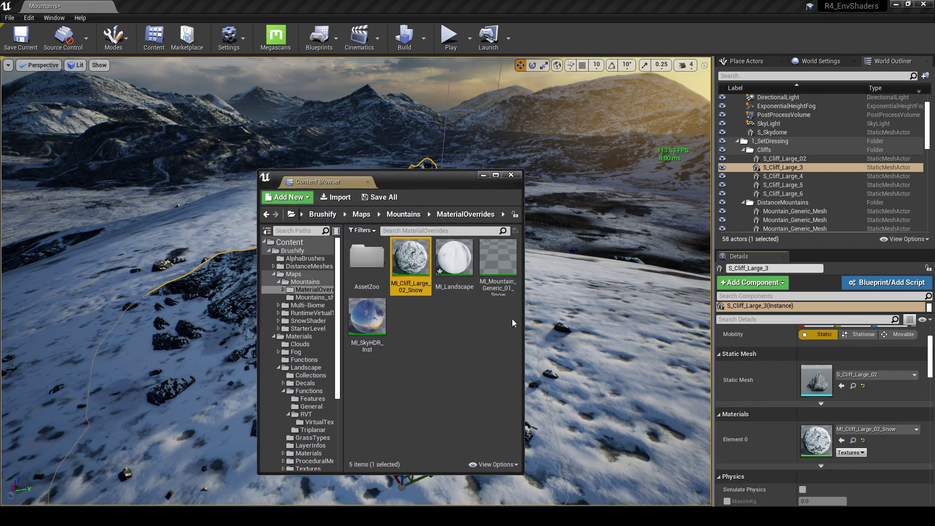
{"action": "double_click", "coordinate": [411, 260]}
{"action": "left_click", "coordinate": [483, 175]}
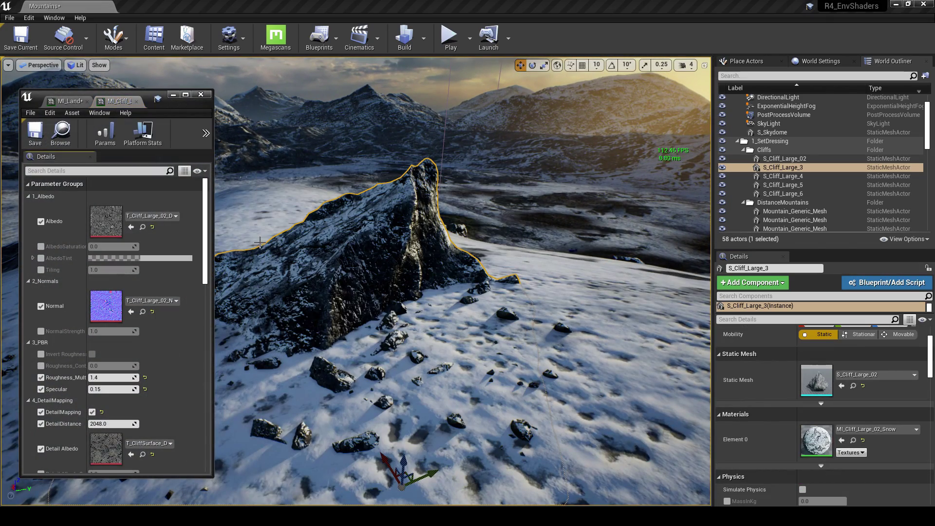
Step: Enable Blend object with Virtual Texture in the cliff material's RVT parameters and widen the parameter name column
{"action": "left_click_drag", "start_coordinate": [206, 250], "coordinate": [190, 395]}
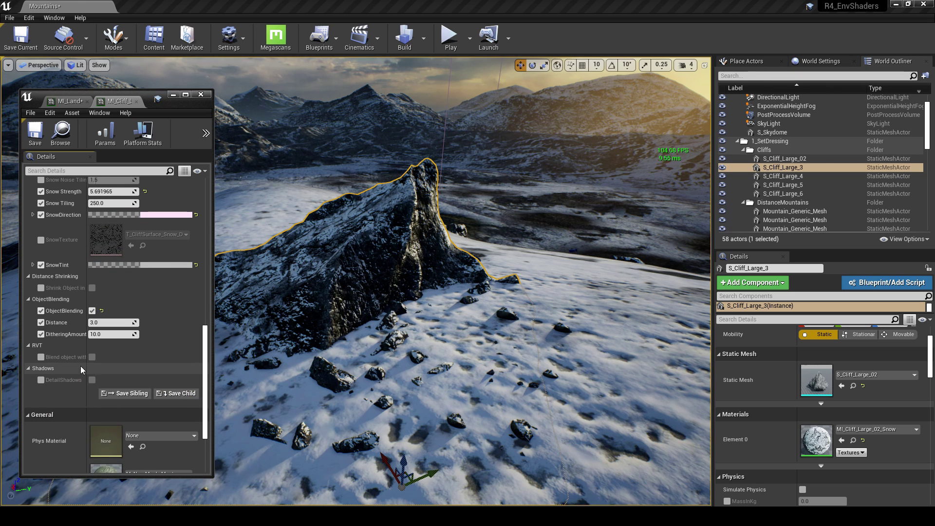
{"action": "left_click", "coordinate": [41, 358]}
{"action": "left_click_drag", "start_coordinate": [86, 362], "coordinate": [121, 362]}
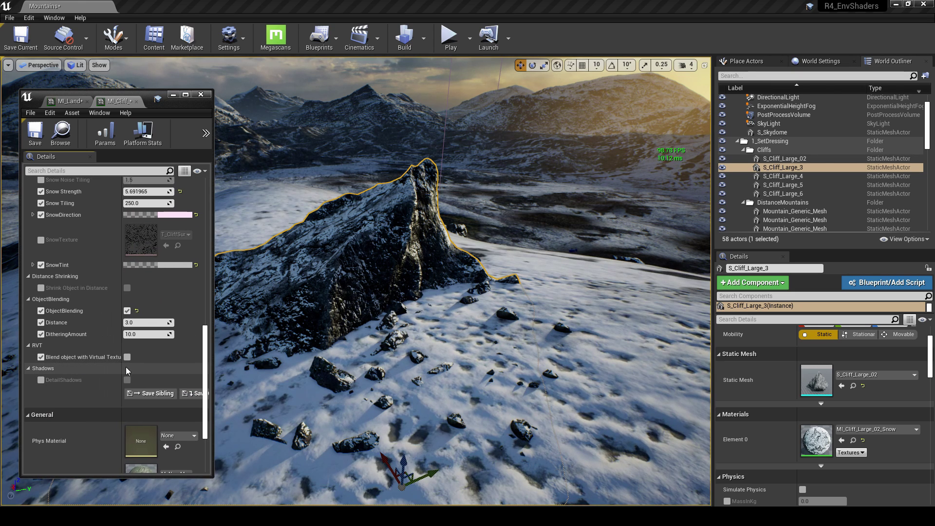
{"action": "left_click", "coordinate": [127, 358]}
{"action": "left_click_drag", "start_coordinate": [127, 369], "coordinate": [137, 369]}
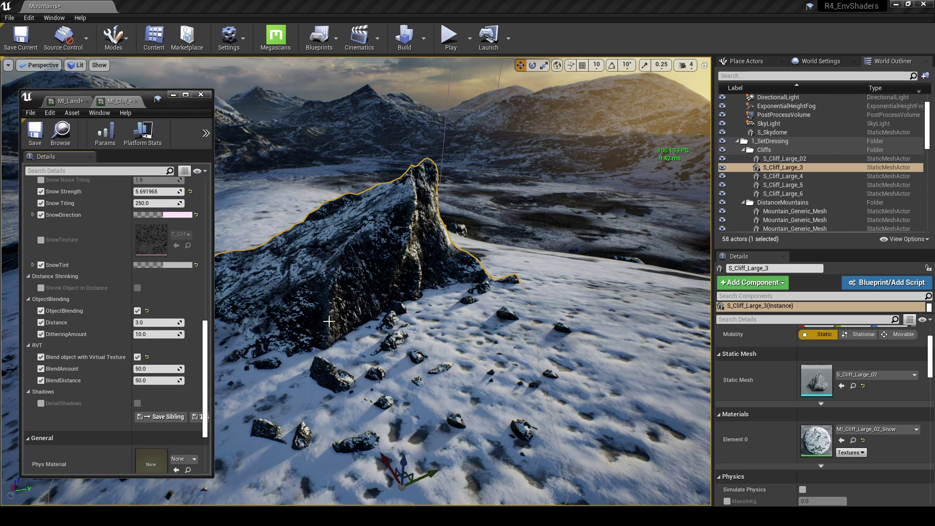
{"action": "right_click_drag", "start_coordinate": [444, 307], "coordinate": [413, 312]}
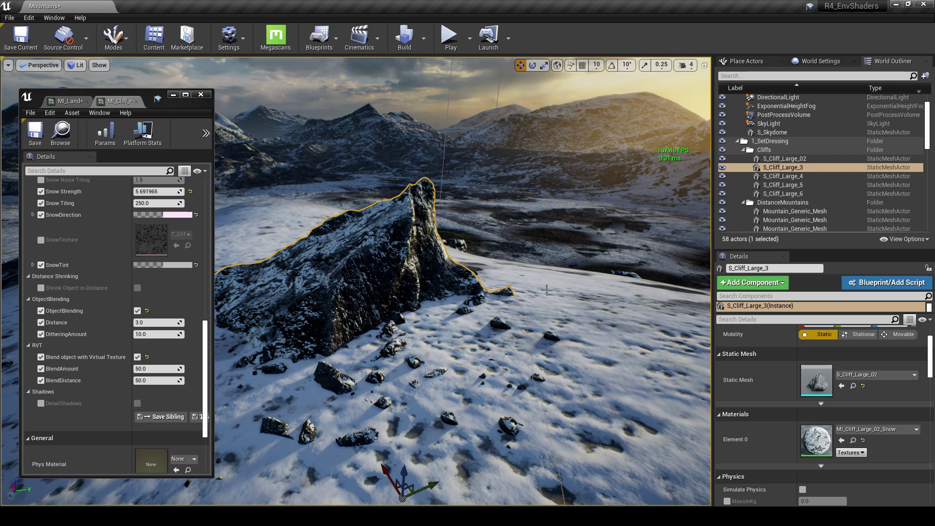
Step: Select the RuntimeVirtualTextureVolume actor and rename it VT_Landscape
{"action": "left_click_drag", "start_coordinate": [928, 141], "coordinate": [932, 225]}
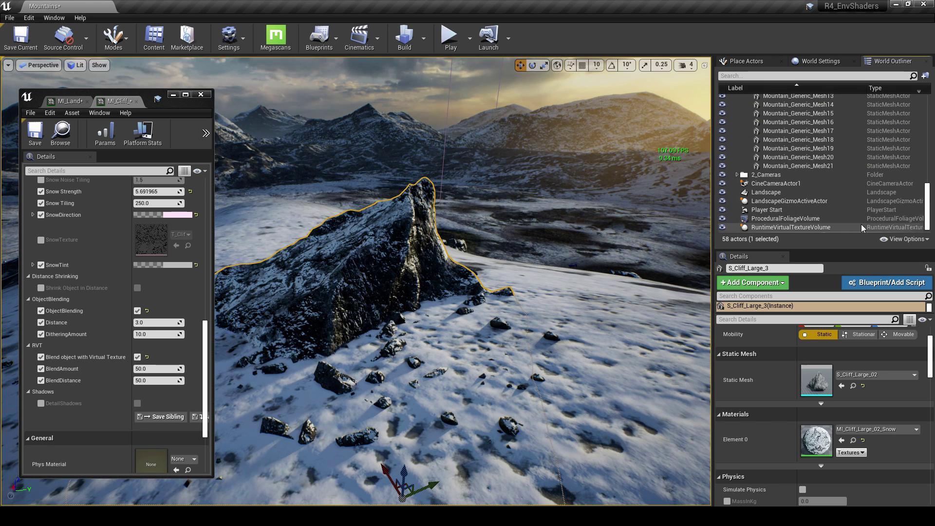
{"action": "left_click", "coordinate": [776, 228]}
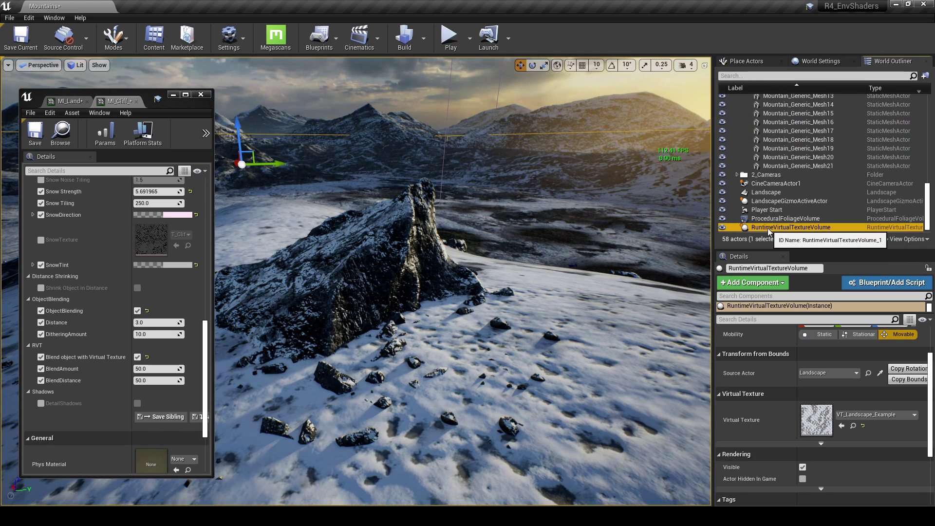
{"action": "left_click", "coordinate": [816, 272]}
{"action": "left_click_drag", "start_coordinate": [816, 271], "coordinate": [703, 270]}
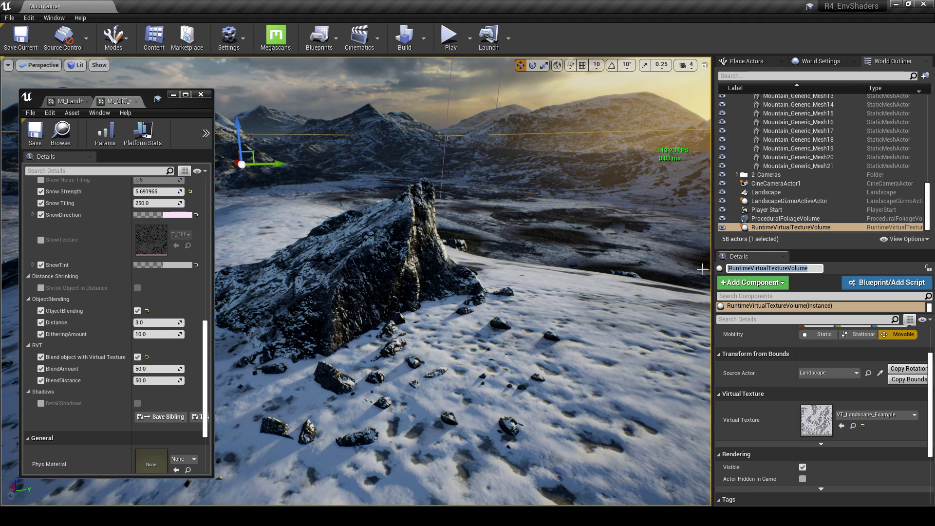
{"action": "type", "text": "VT_Landscape"}
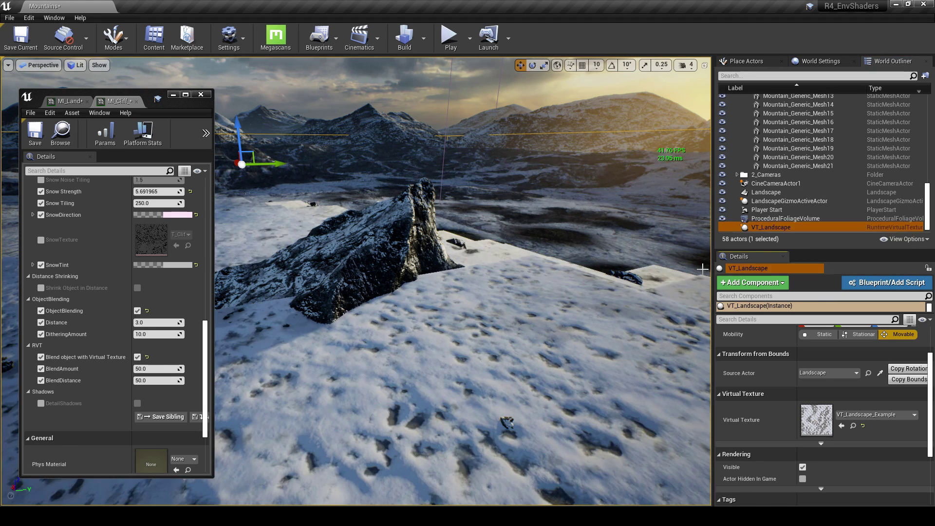
{"action": "key", "text": "Return"}
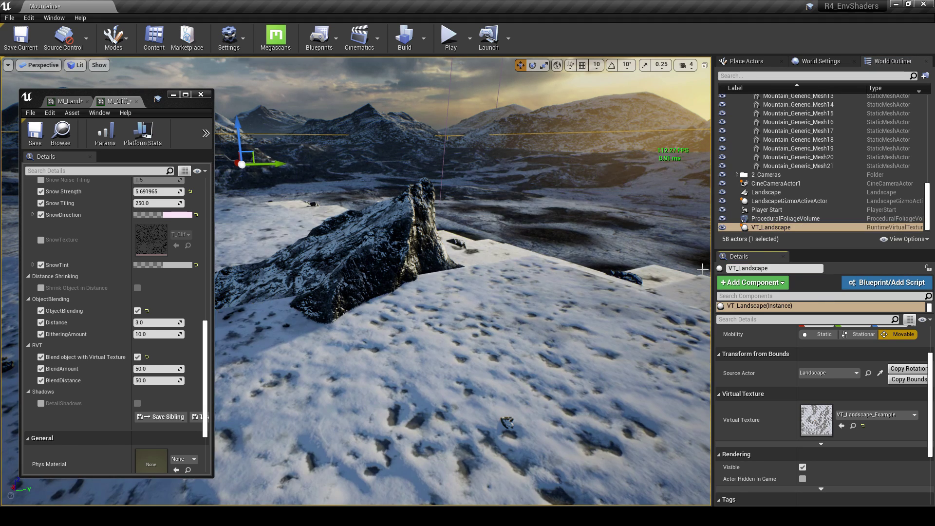
{"action": "left_click", "coordinate": [771, 227]}
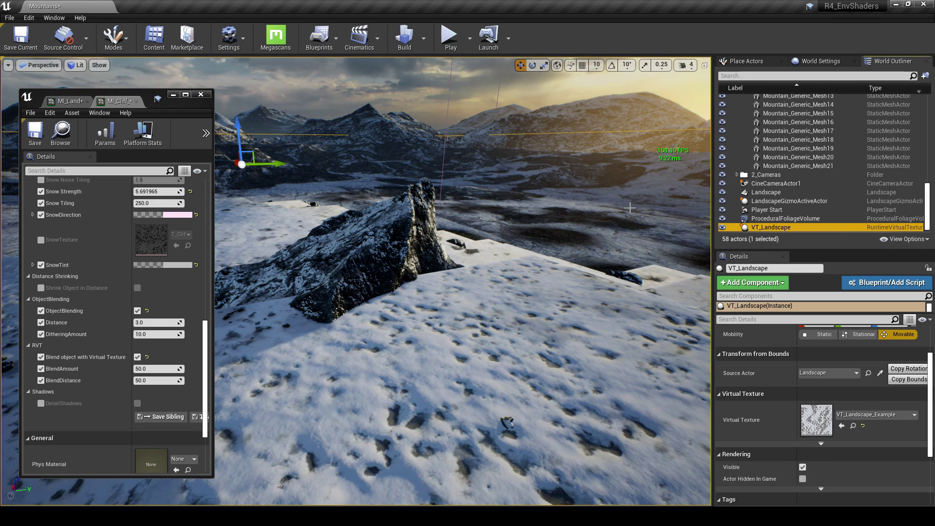
Step: Duplicate the VT_Landscape virtual texture volume and rename the copy VT_Height
{"action": "left_click", "coordinate": [28, 17]}
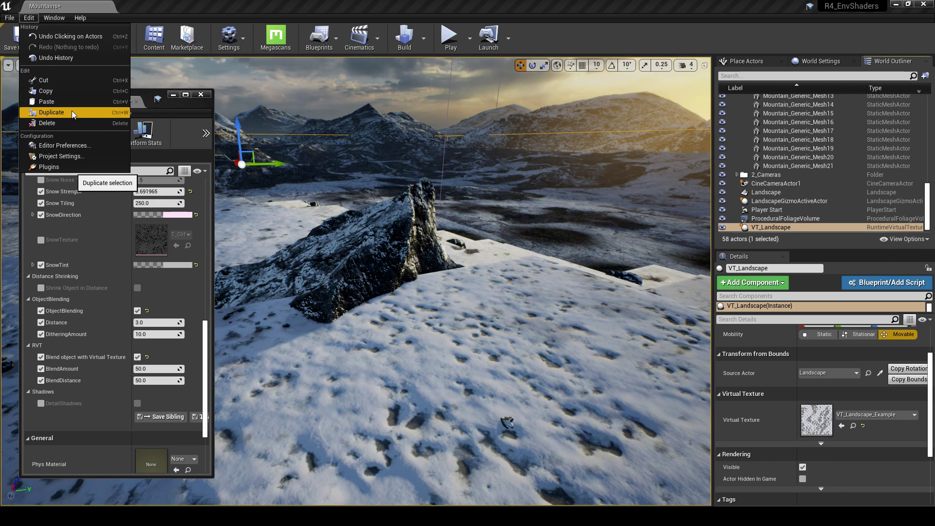
{"action": "left_click", "coordinate": [72, 110]}
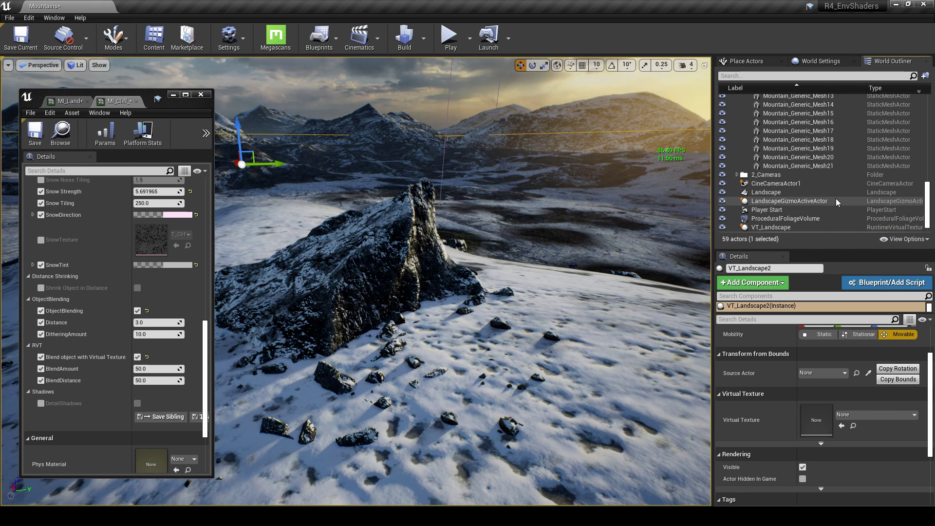
{"action": "left_click", "coordinate": [775, 219]}
{"action": "left_click", "coordinate": [790, 228]}
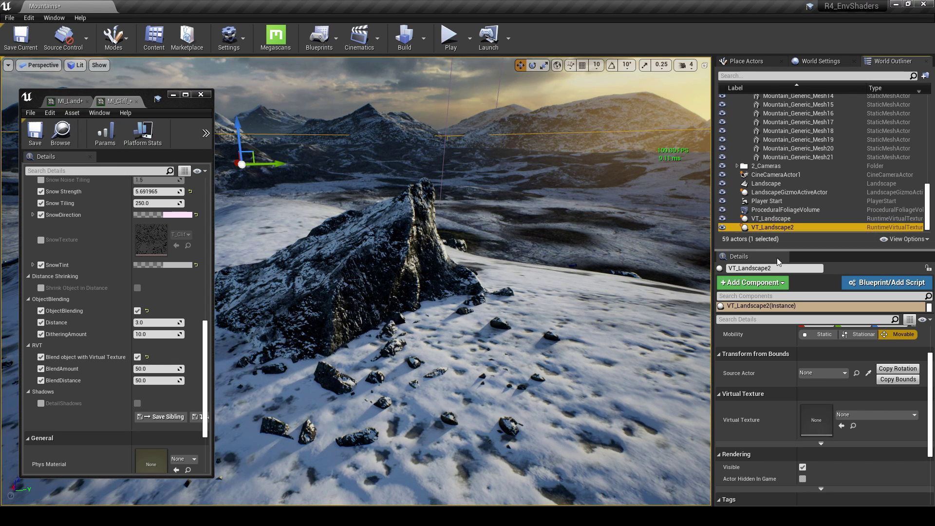
{"action": "left_click", "coordinate": [746, 268]}
{"action": "left_click_drag", "start_coordinate": [739, 269], "coordinate": [795, 271]}
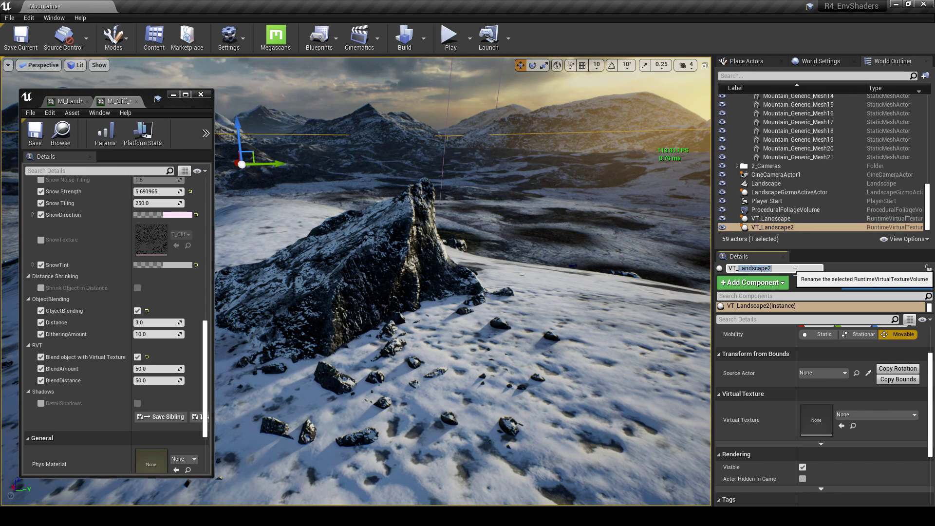
{"action": "type", "text": "Height"}
{"action": "key", "text": "Return"}
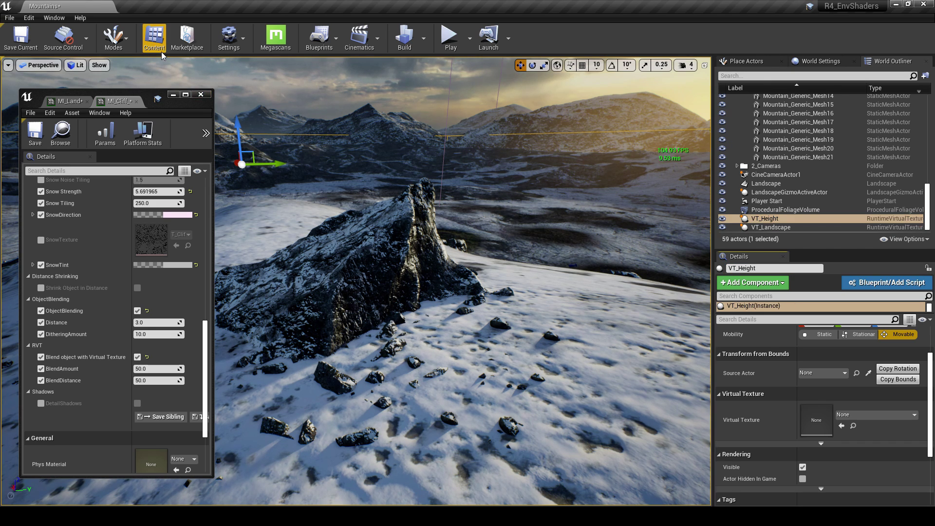
Step: Assign VT_Height_Example from the landscape RVT functions' VirtualTextures folder as the VT_Height volume's virtual texture
{"action": "left_click", "coordinate": [154, 36]}
{"action": "left_click_drag", "start_coordinate": [414, 183], "coordinate": [305, 163]}
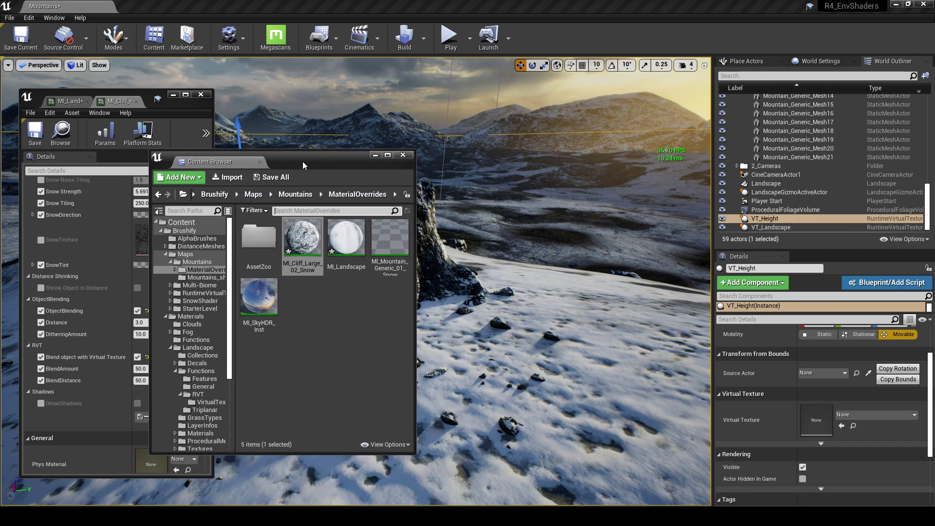
{"action": "left_click", "coordinate": [190, 316]}
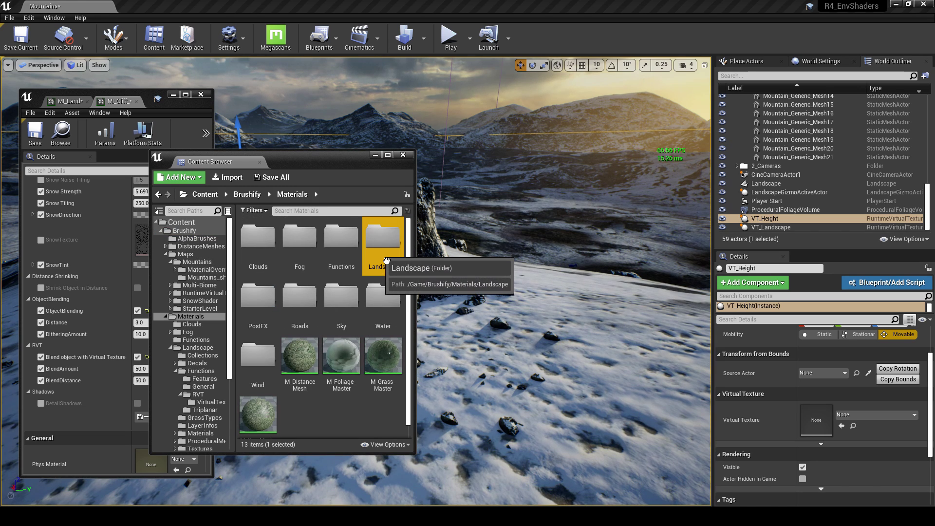
{"action": "double_click", "coordinate": [384, 244]}
{"action": "double_click", "coordinate": [362, 262]}
{"action": "double_click", "coordinate": [362, 261]}
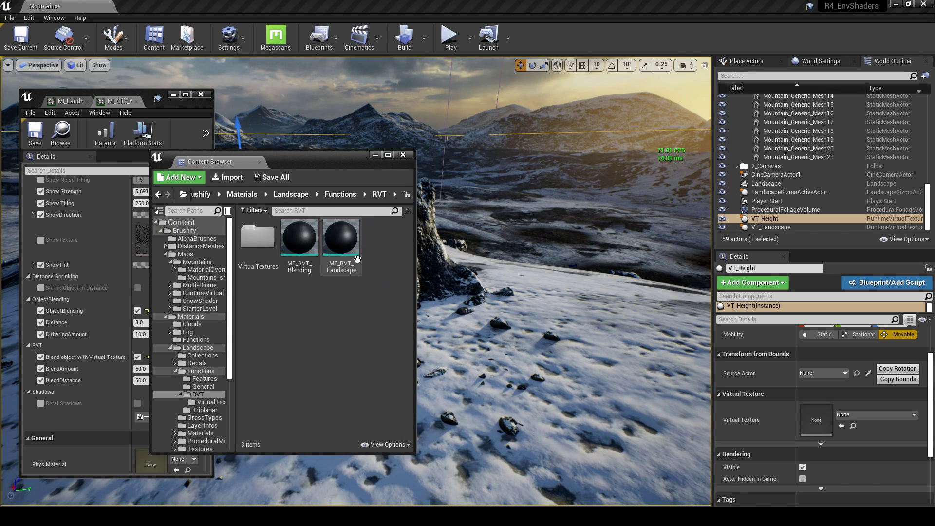
{"action": "double_click", "coordinate": [271, 264]}
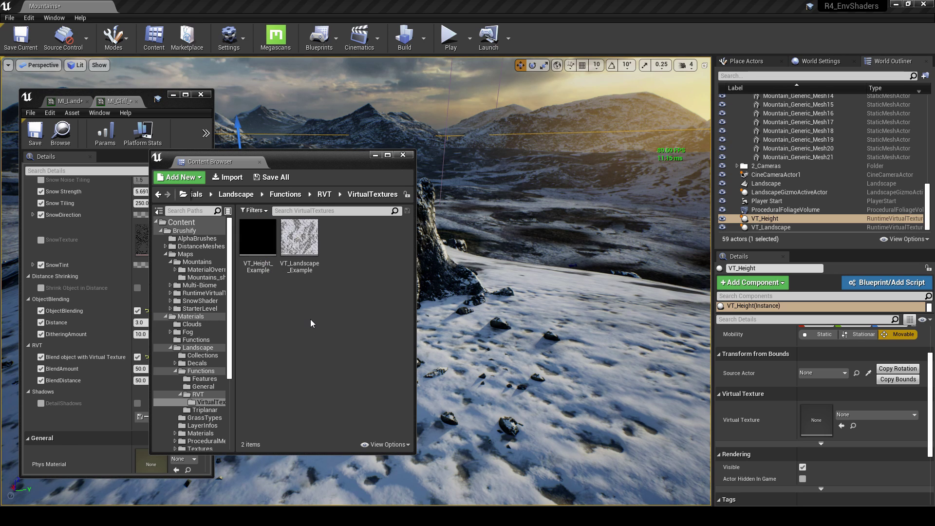
{"action": "mouse_move", "coordinate": [263, 251]}
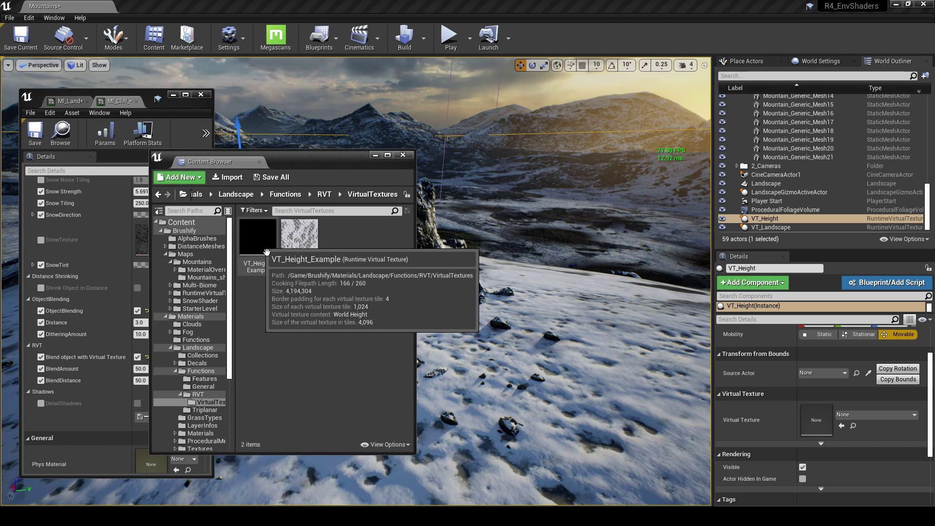
{"action": "left_click_drag", "start_coordinate": [263, 251], "coordinate": [813, 420]}
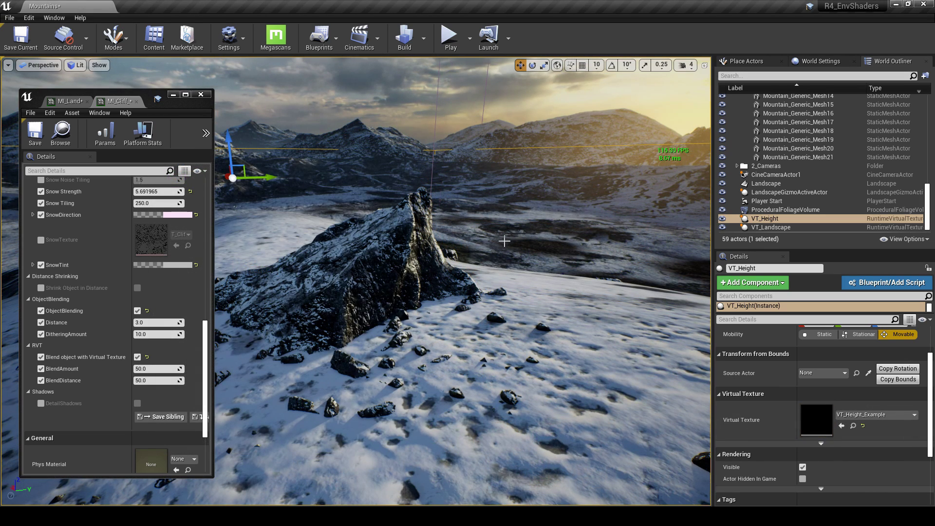
Step: Add a second Render to Virtual Textures entry on the Landscape actor and assign VT_Height_Example to it
{"action": "key", "text": "s"}
{"action": "right_click_drag", "start_coordinate": [505, 241], "coordinate": [499, 244]}
{"action": "left_click", "coordinate": [500, 311]}
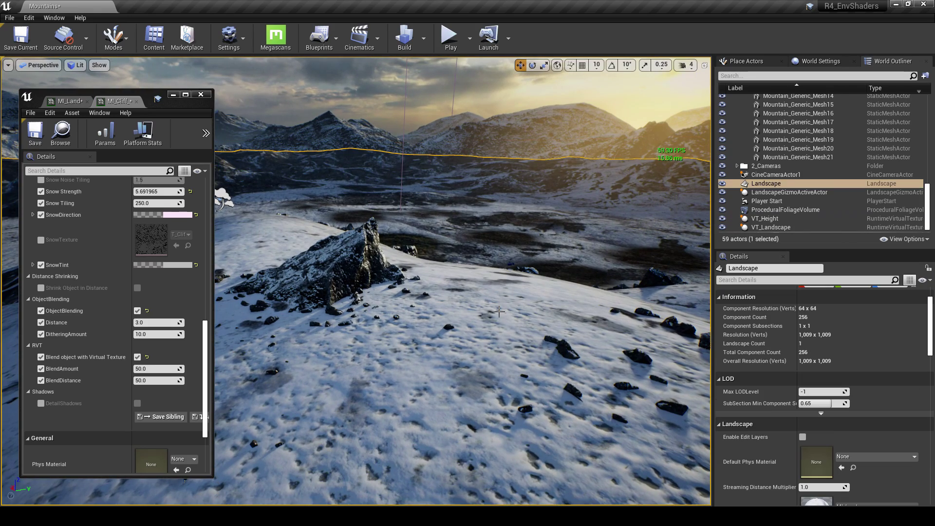
{"action": "scroll", "coordinate": [831, 367], "scroll_direction": "down", "scroll_amount": 10}
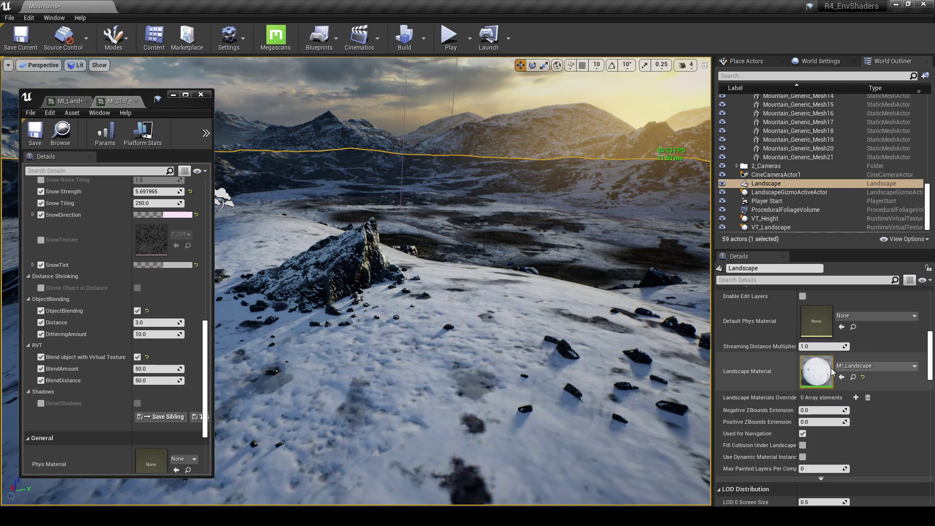
{"action": "scroll", "coordinate": [832, 367], "scroll_direction": "down", "scroll_amount": 4}
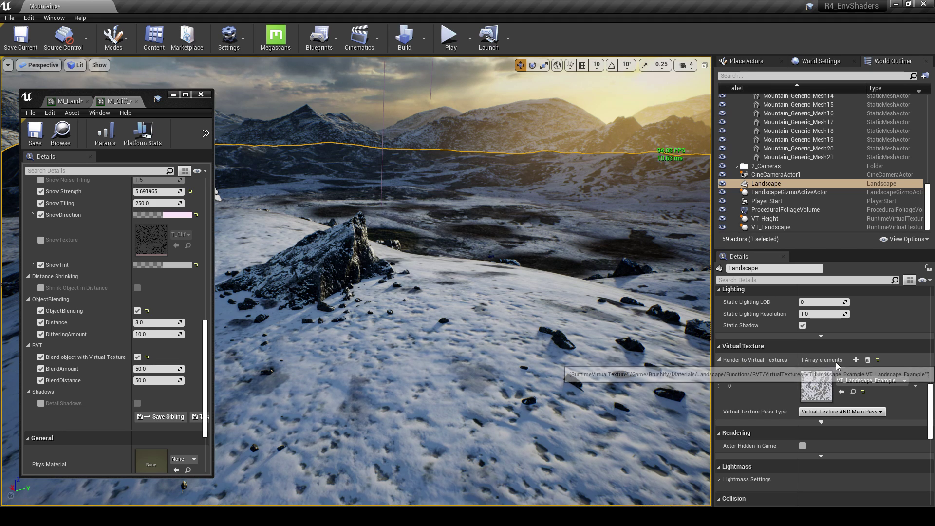
{"action": "left_click", "coordinate": [856, 361]}
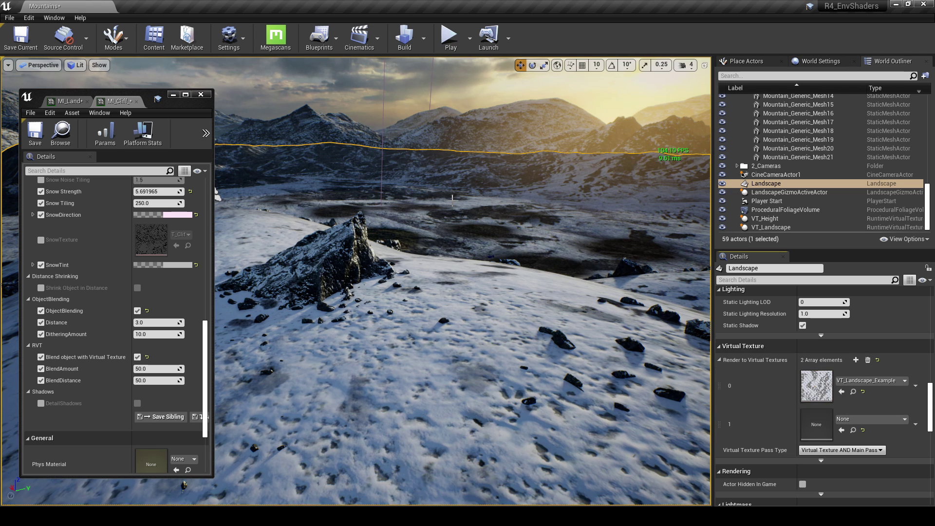
{"action": "left_click", "coordinate": [154, 37]}
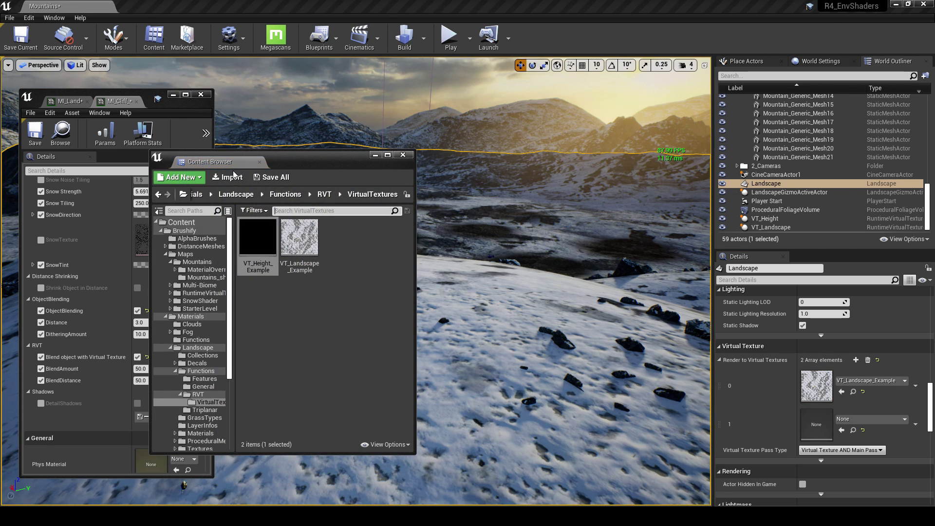
{"action": "left_click_drag", "start_coordinate": [257, 239], "coordinate": [813, 421]}
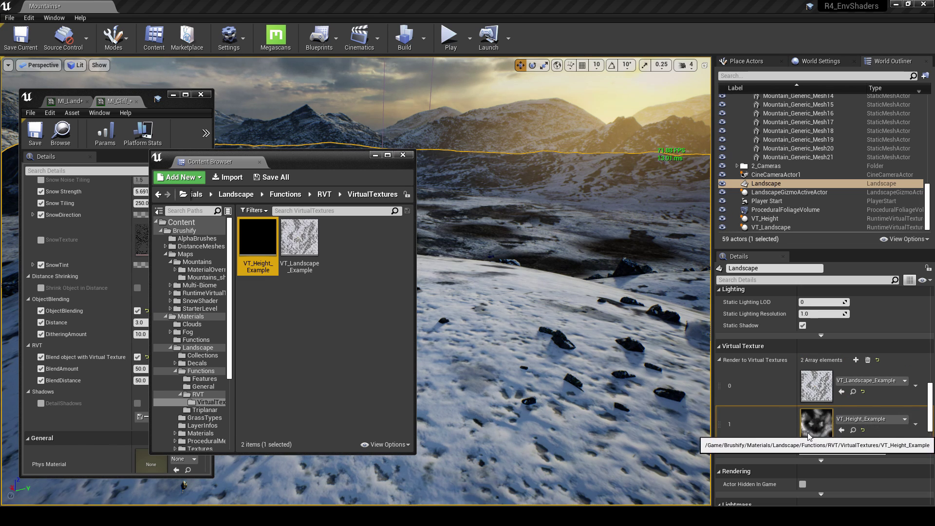
{"action": "left_click", "coordinate": [375, 155]}
Step: Compare the cliff's snow blending by turning Blend object with Virtual Texture off and back on in its material
{"action": "key", "text": "w"}
{"action": "right_click_drag", "start_coordinate": [487, 231], "coordinate": [451, 231]}
{"action": "key", "text": "s"}
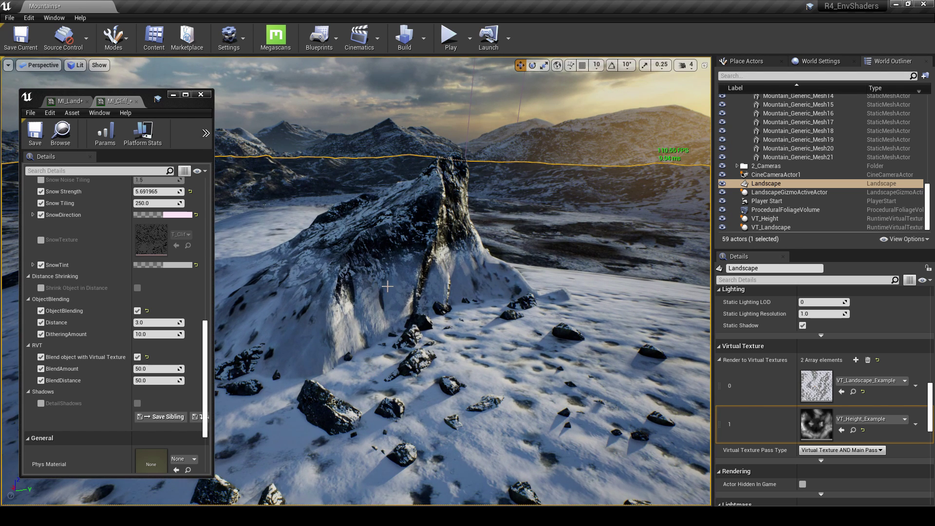
{"action": "left_click", "coordinate": [139, 358]}
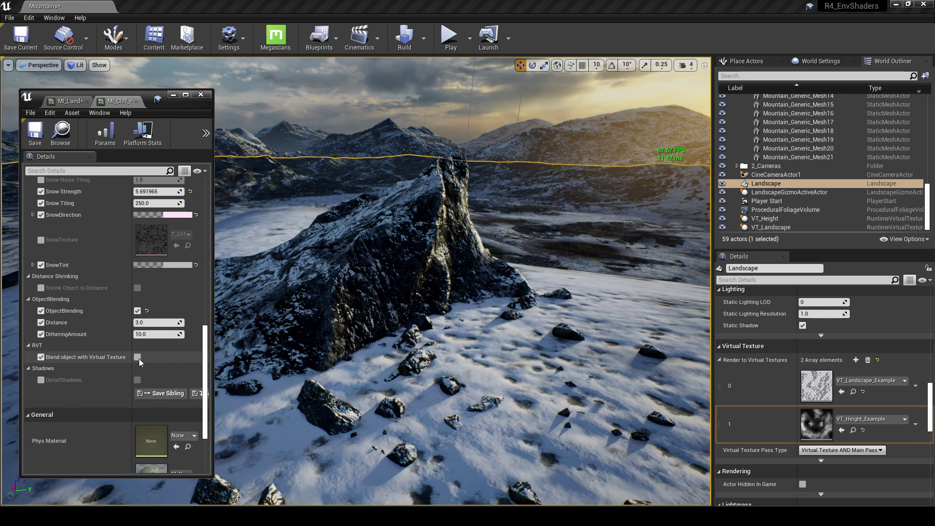
{"action": "left_click", "coordinate": [139, 358]}
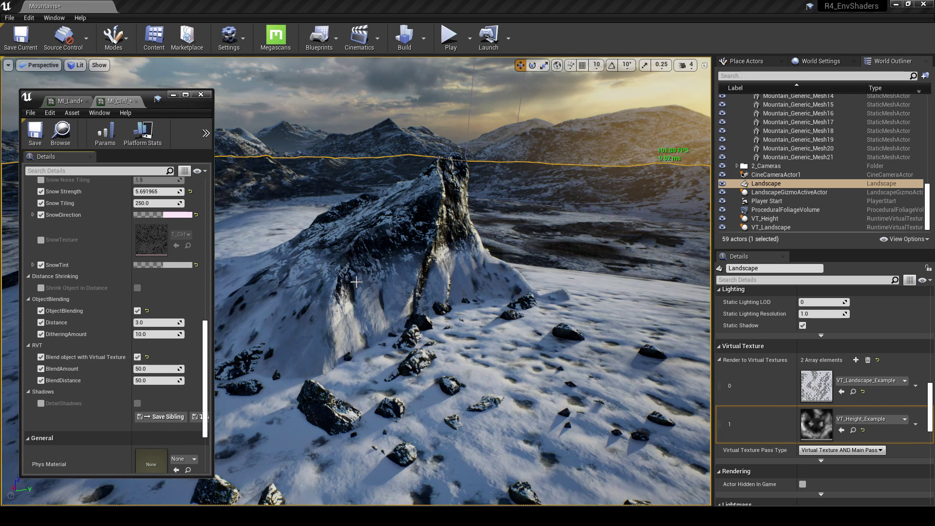
Step: Raise the S_Cliff_Large_3 cliff slightly and examine how the snow blends around its base
{"action": "left_click", "coordinate": [421, 303]}
{"action": "key", "text": "f"}
{"action": "left_click_drag", "start_coordinate": [442, 472], "coordinate": [439, 445]}
{"action": "key", "text": "s"}
{"action": "right_click_drag", "start_coordinate": [285, 410], "coordinate": [341, 426]}
{"action": "key", "text": "Escape"}
{"action": "key", "text": "w"}
{"action": "key", "text": "a"}
{"action": "right_click_drag", "start_coordinate": [251, 409], "coordinate": [422, 289]}
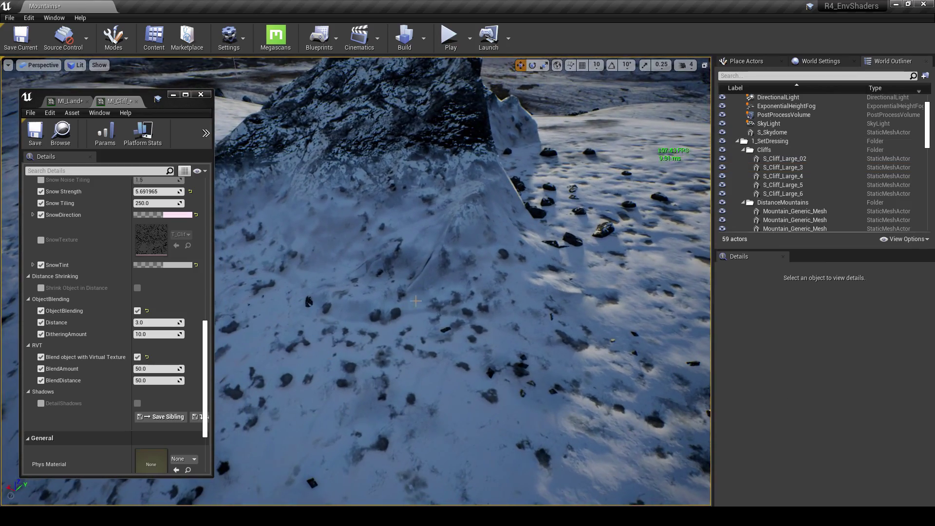
{"action": "key", "text": "s"}
{"action": "right_click_drag", "start_coordinate": [413, 179], "coordinate": [406, 154]}
{"action": "key", "text": "d"}
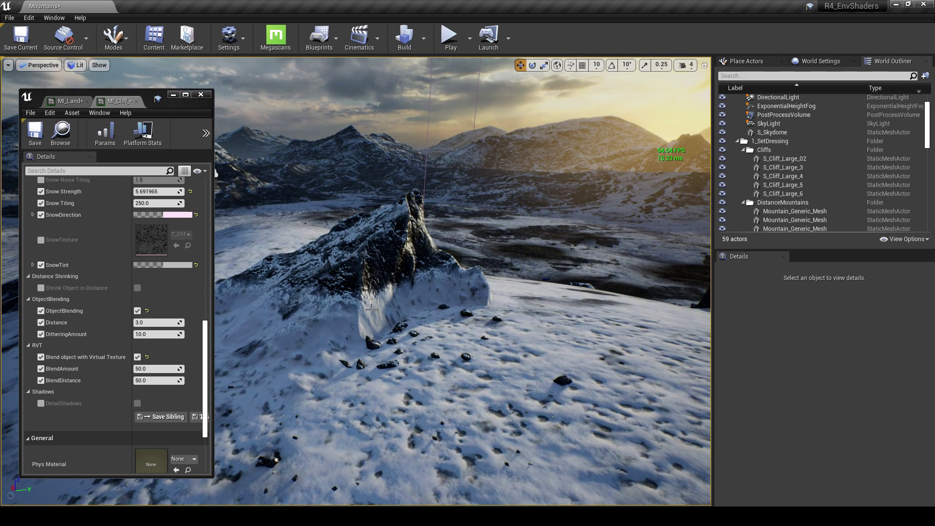
Step: Set BlendAmount to 25 in the cliff material's RVT parameters
{"action": "left_click", "coordinate": [163, 369]}
{"action": "type", "text": "25"}
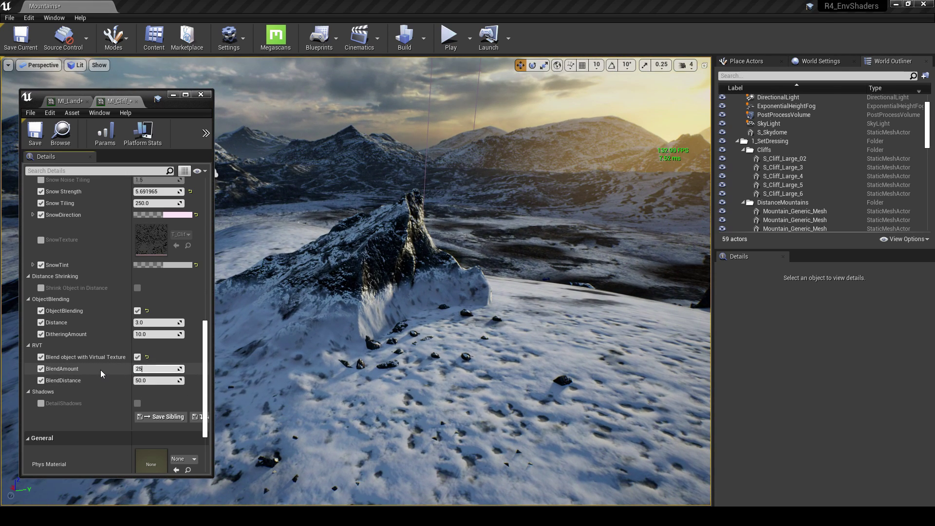
{"action": "key", "text": "Return"}
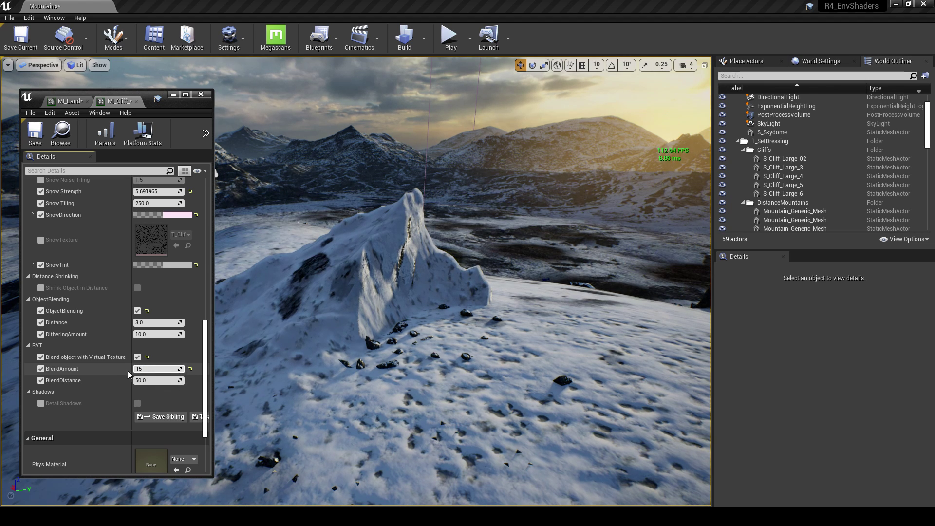
{"action": "key", "text": "Return"}
Step: Examine the blended cliff and the surrounding snowy landscape from farther away with the editor icons hidden
{"action": "key", "text": "s"}
{"action": "key", "text": "d"}
{"action": "right_click_drag", "start_coordinate": [344, 344], "coordinate": [334, 325]}
{"action": "left_click", "coordinate": [344, 343]}
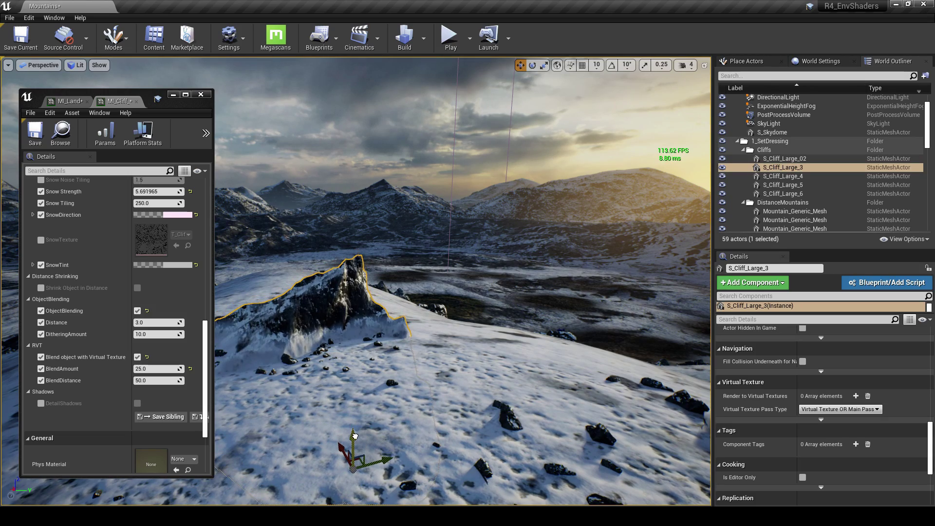
{"action": "key", "text": "Escape"}
{"action": "key", "text": "s"}
{"action": "right_click_drag", "start_coordinate": [403, 400], "coordinate": [415, 305]}
{"action": "key", "text": "q"}
{"action": "key", "text": "g"}
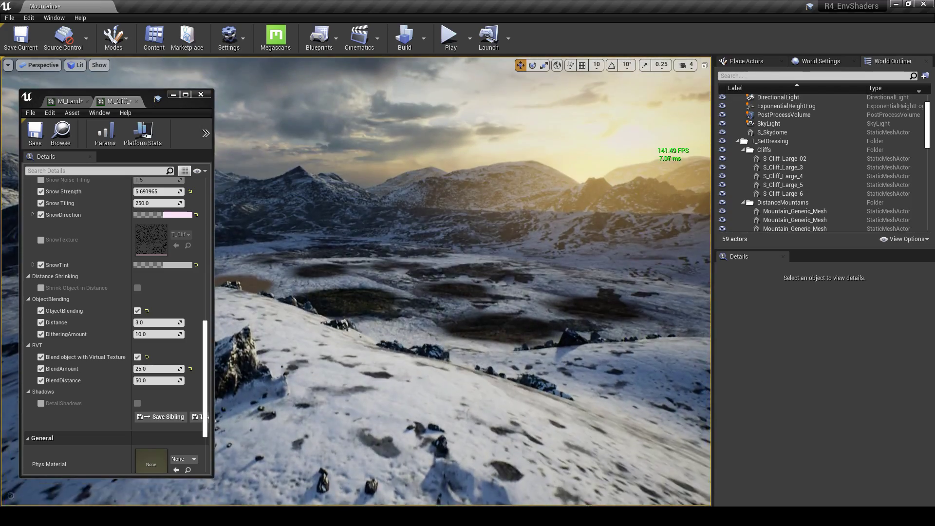
{"action": "right_click_drag", "start_coordinate": [502, 321], "coordinate": [346, 317]}
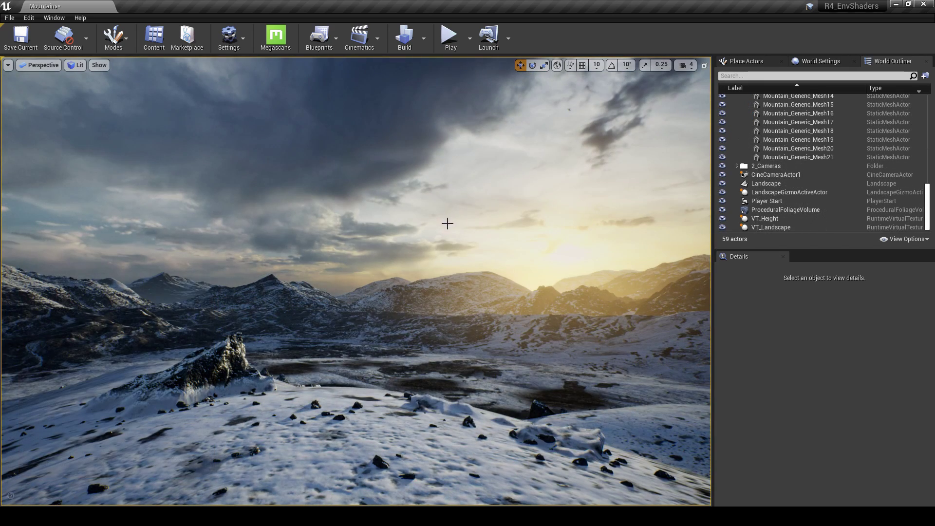
{"action": "right_click_drag", "start_coordinate": [433, 248], "coordinate": [410, 288]}
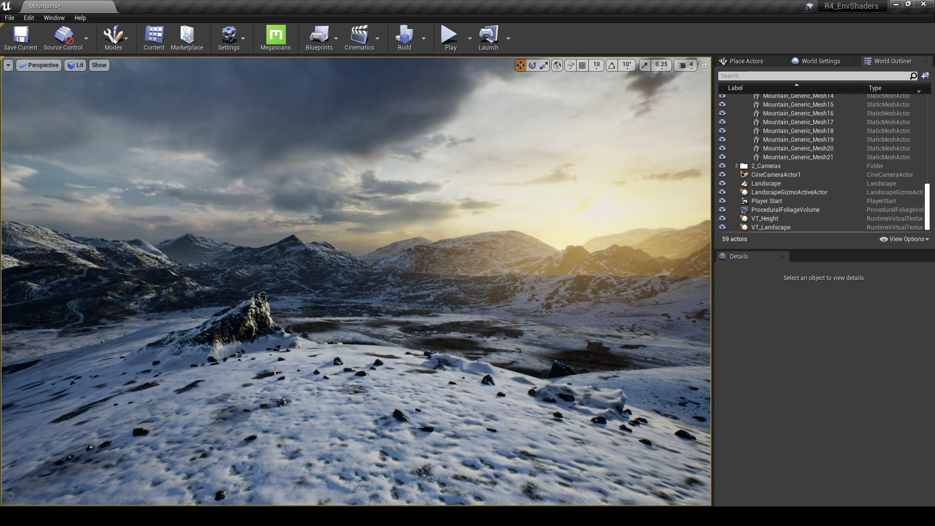
{"action": "right_click_drag", "start_coordinate": [259, 357], "coordinate": [234, 364]}
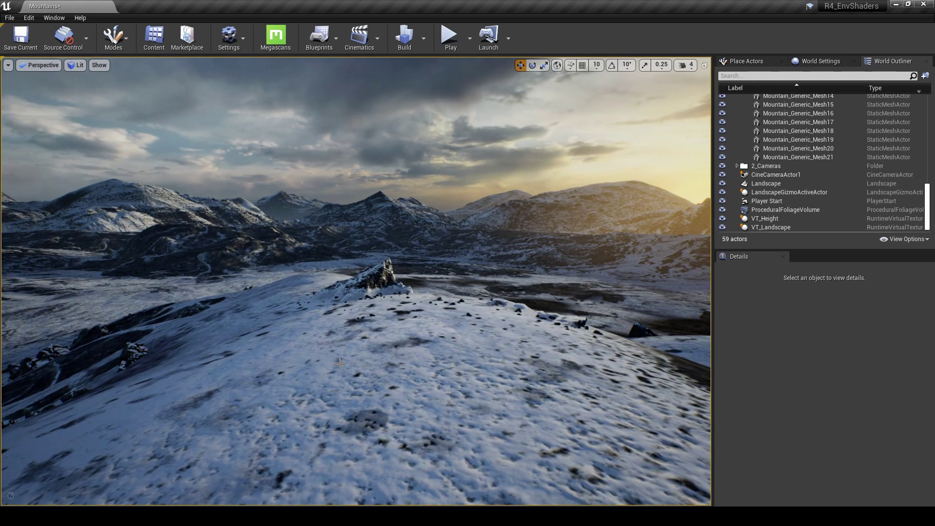
Step: Lay a landscape spline of four connected control points along the snowy ridge past the cliff and enlarge the details area
{"action": "left_click", "coordinate": [118, 45]}
{"action": "left_click", "coordinate": [131, 79]}
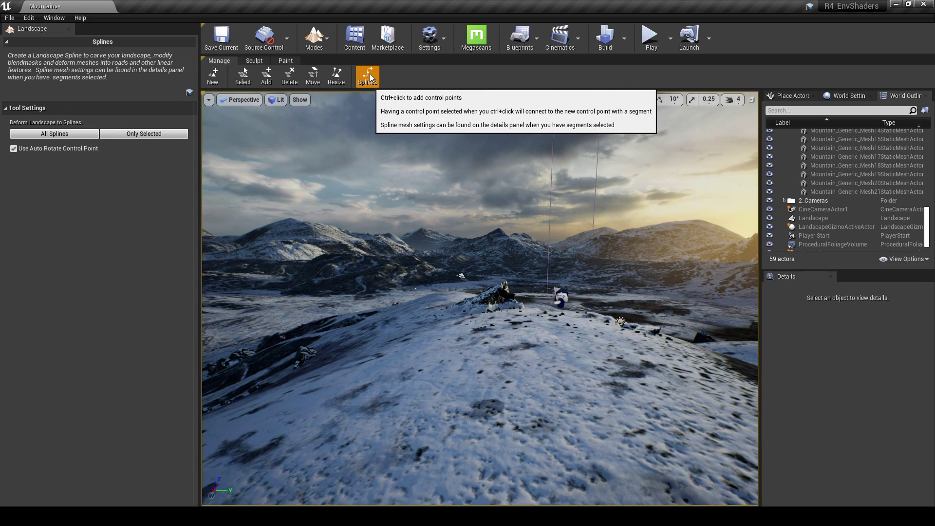
{"action": "mouse_move", "coordinate": [404, 283]}
{"action": "right_mouse_down"}
{"action": "mouse_move", "coordinate": [412, 341]}
{"action": "mouse_move", "coordinate": [390, 279]}
{"action": "right_mouse_up"}
{"action": "key", "text": "e"}
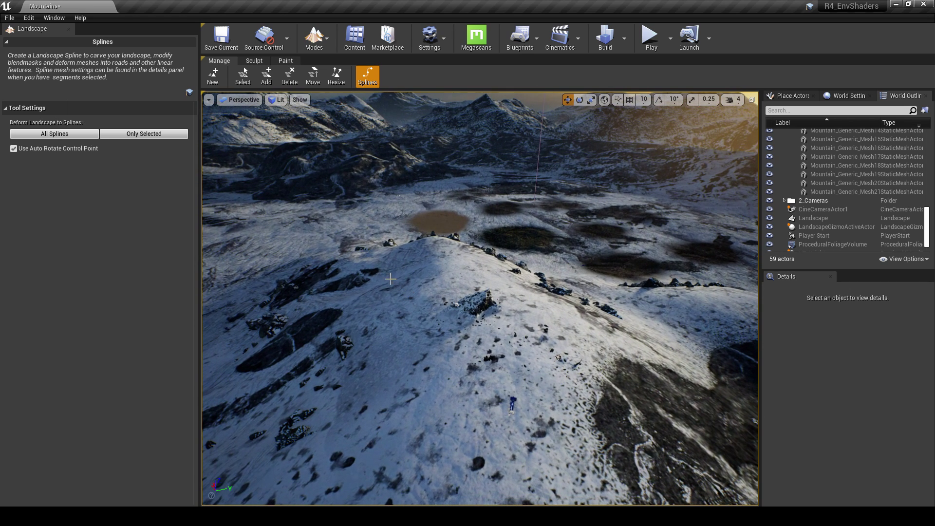
{"action": "left_click", "coordinate": [374, 259], "text": "ctrl"}
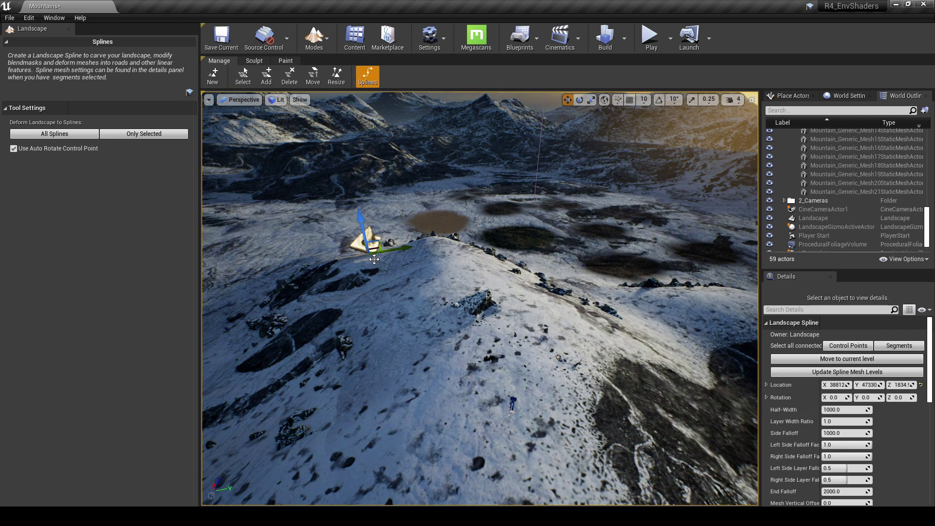
{"action": "left_click", "coordinate": [401, 312], "text": "ctrl"}
{"action": "left_click", "coordinate": [455, 383], "text": "ctrl"}
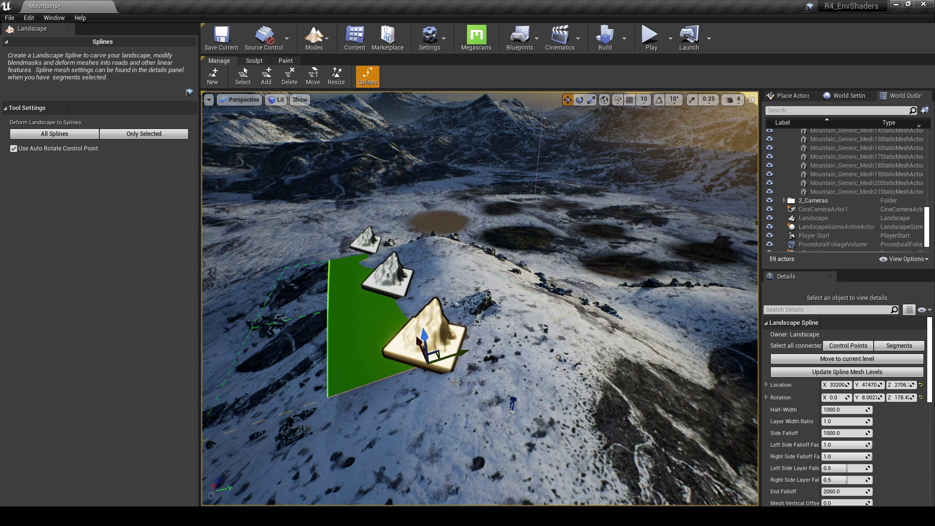
{"action": "left_click", "coordinate": [554, 465], "text": "ctrl"}
{"action": "mouse_move", "coordinate": [481, 355]}
{"action": "right_mouse_down"}
{"action": "mouse_move", "coordinate": [506, 370]}
{"action": "mouse_move", "coordinate": [481, 354]}
{"action": "right_mouse_up"}
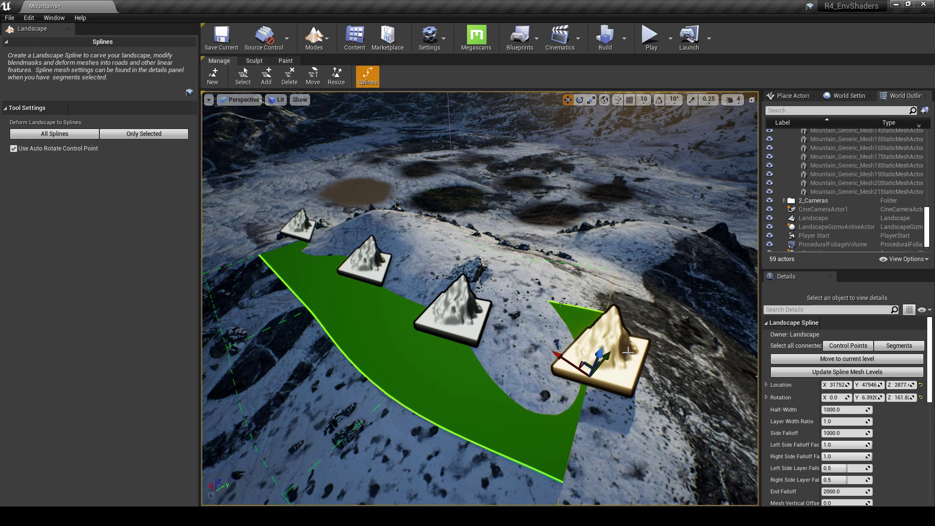
{"action": "left_click_drag", "start_coordinate": [806, 270], "coordinate": [806, 228]}
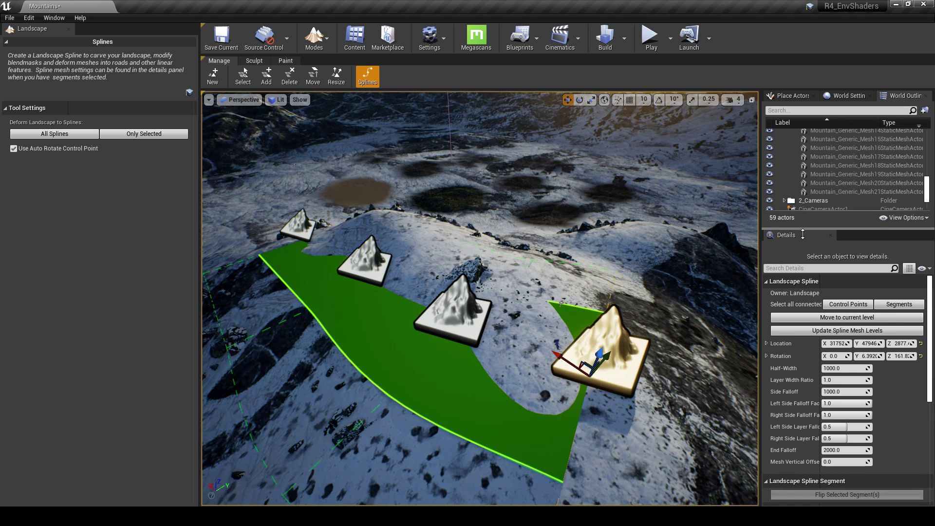
Step: Set Half-Width and Side Falloff to 200 for all control points of the landscape spline
{"action": "left_click", "coordinate": [837, 308]}
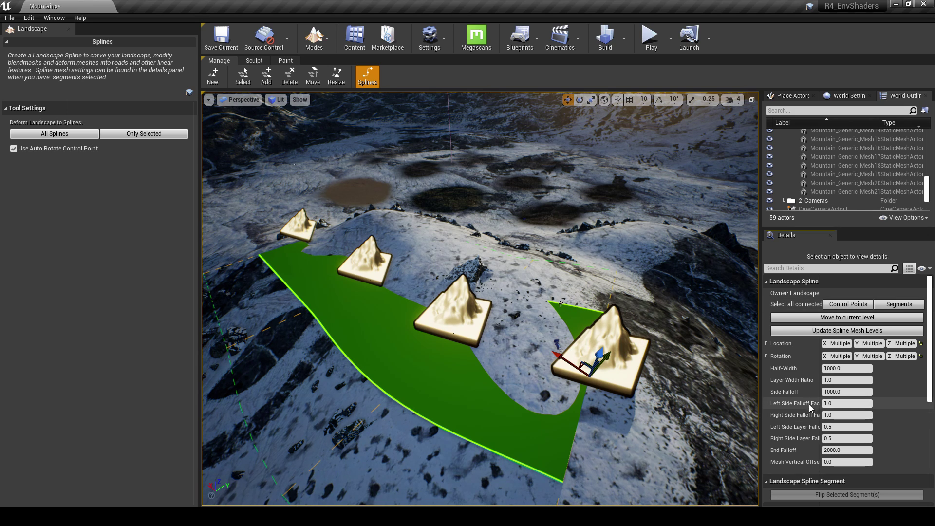
{"action": "left_click", "coordinate": [832, 369]}
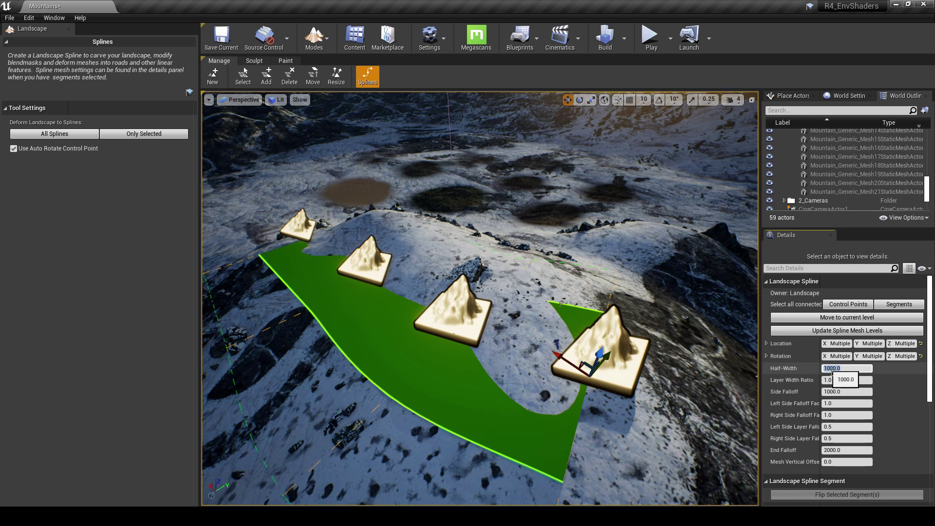
{"action": "type", "text": "200"}
{"action": "key", "text": "Return"}
{"action": "left_click", "coordinate": [844, 394]}
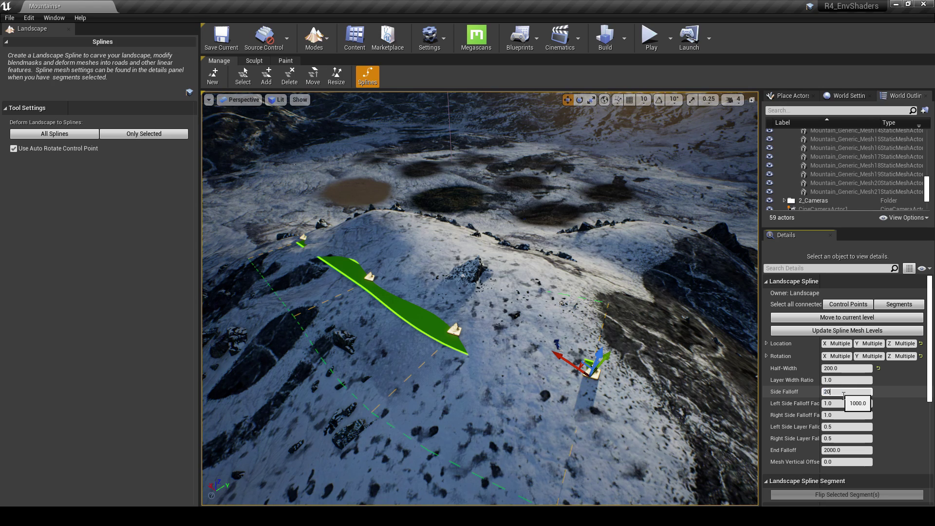
{"action": "right_click_drag", "start_coordinate": [665, 324], "coordinate": [575, 316]}
{"action": "mouse_move", "coordinate": [626, 278]}
{"action": "right_mouse_down"}
{"action": "mouse_move", "coordinate": [641, 263]}
{"action": "mouse_move", "coordinate": [621, 265]}
{"action": "right_mouse_up"}
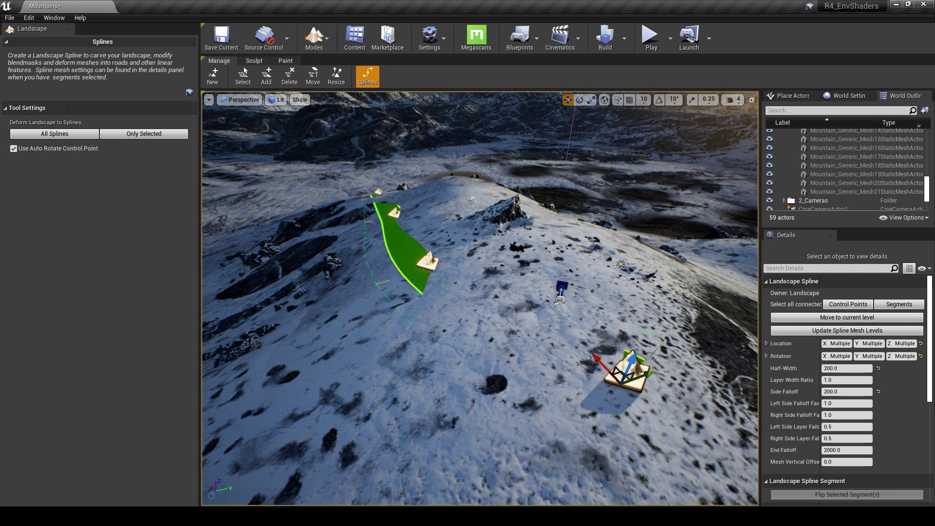
Step: Deform the landscape to all connected segments of the selected spline, with the deformation limited to the selection
{"action": "left_click", "coordinate": [894, 305]}
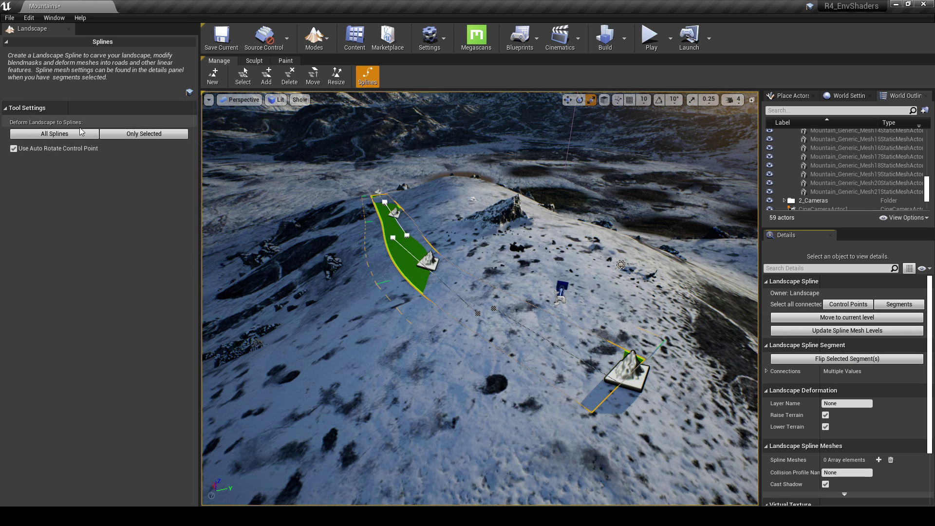
{"action": "left_click", "coordinate": [136, 136]}
{"action": "left_click", "coordinate": [868, 307]}
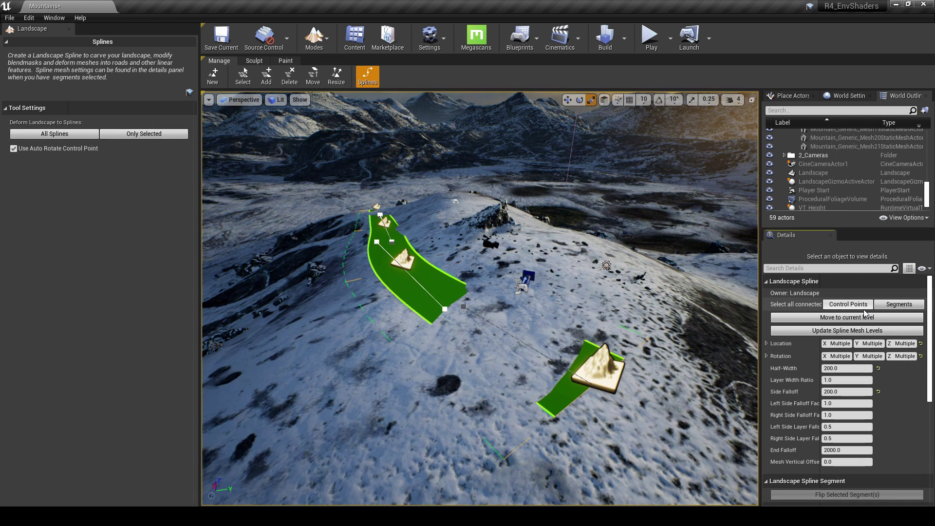
Step: Add one Spline Meshes element to all connected segments and assign it the Plane mesh from the engine's BasicShapes folder
{"action": "left_click", "coordinate": [889, 310]}
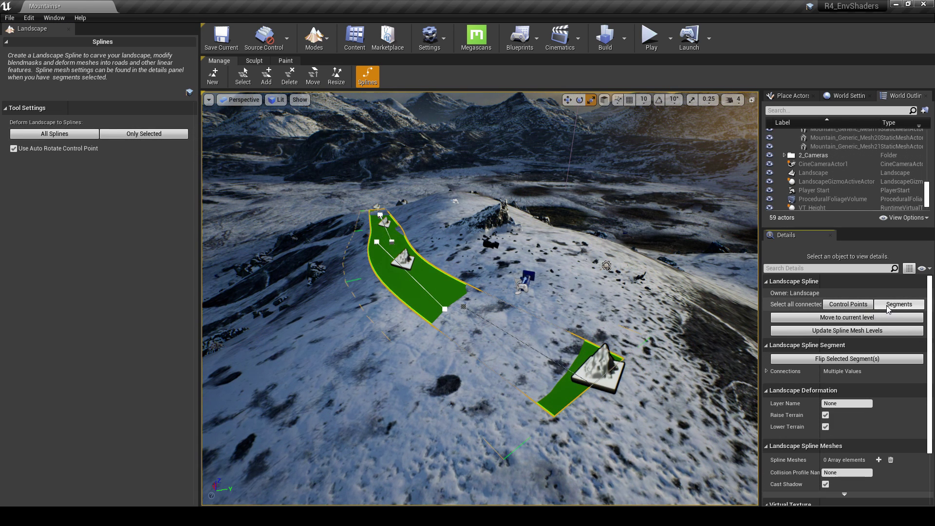
{"action": "scroll", "coordinate": [893, 361], "scroll_direction": "down", "scroll_amount": 2}
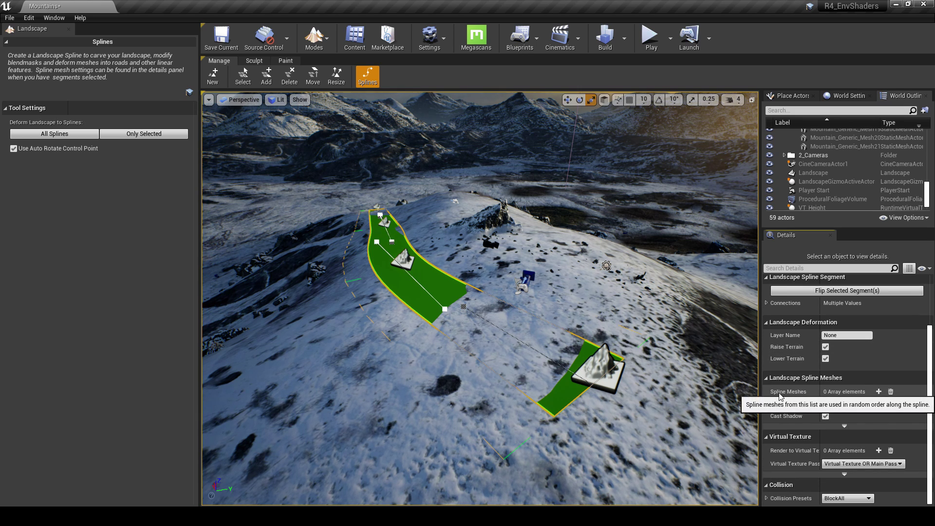
{"action": "left_click", "coordinate": [879, 392]}
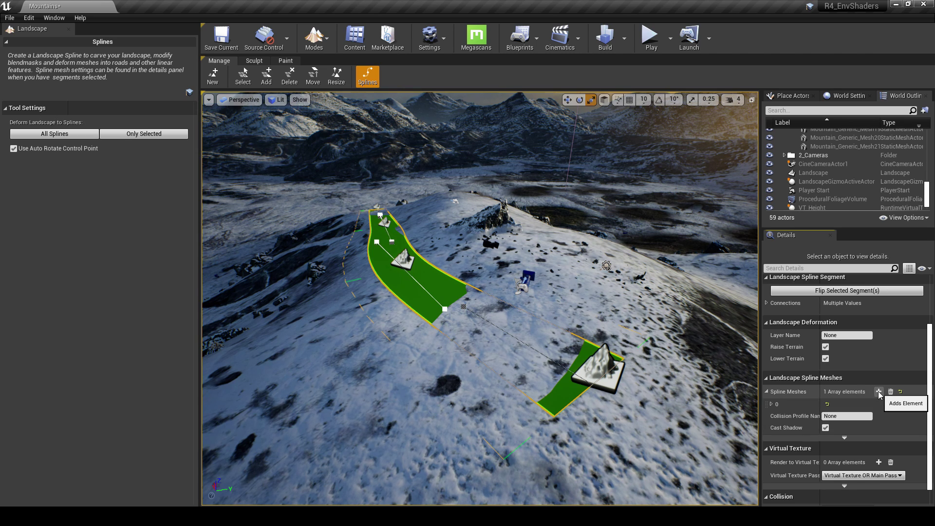
{"action": "left_click", "coordinate": [773, 404]}
{"action": "scroll", "coordinate": [788, 404], "scroll_direction": "down", "scroll_amount": 2}
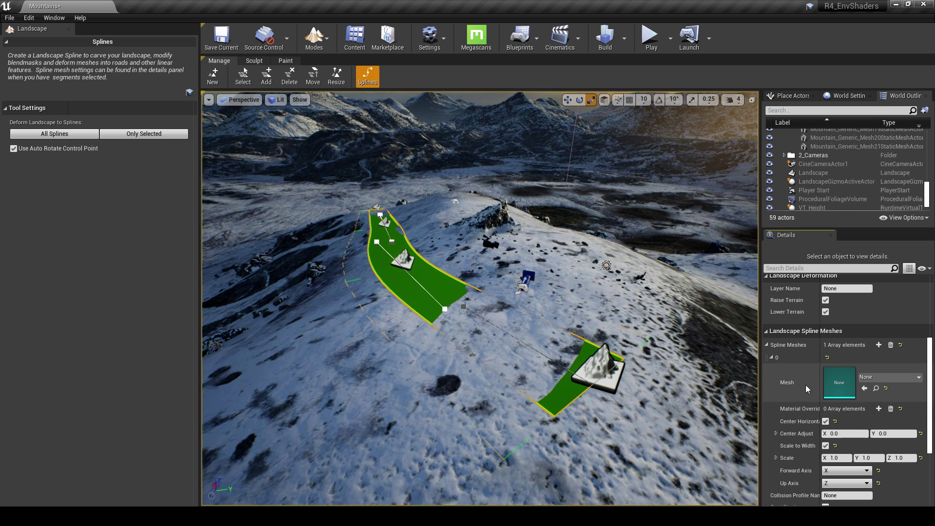
{"action": "left_click", "coordinate": [877, 389]}
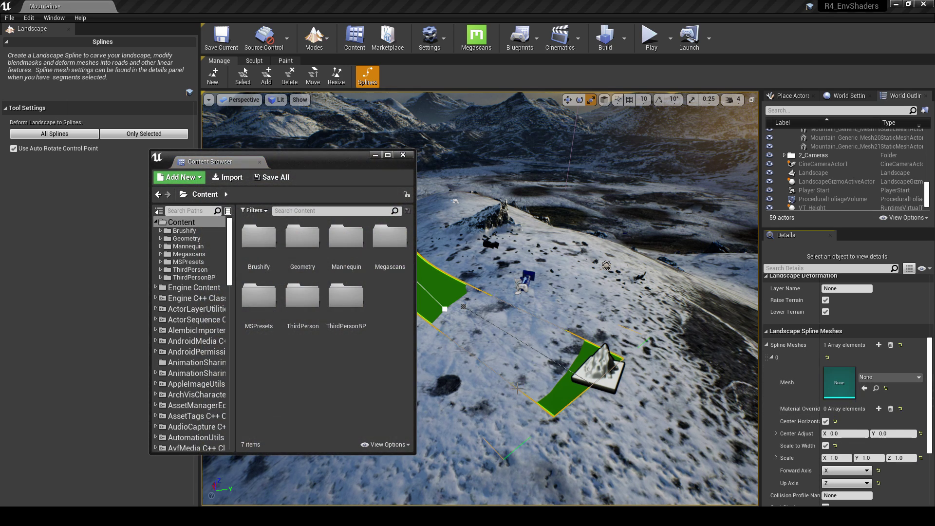
{"action": "left_click", "coordinate": [199, 291]}
{"action": "left_click", "coordinate": [391, 258]}
{"action": "double_click", "coordinate": [393, 259]}
{"action": "left_click_drag", "start_coordinate": [389, 297], "coordinate": [850, 387]}
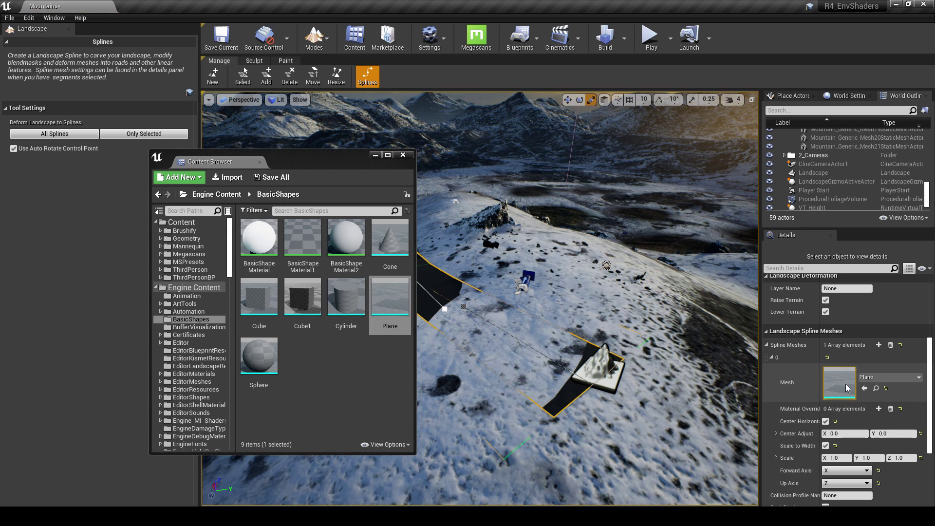
{"action": "left_click", "coordinate": [403, 154]}
Step: Examine from several angles how the plane mesh follows the spline along the ridge
{"action": "right_click_drag", "start_coordinate": [457, 283], "coordinate": [495, 308]}
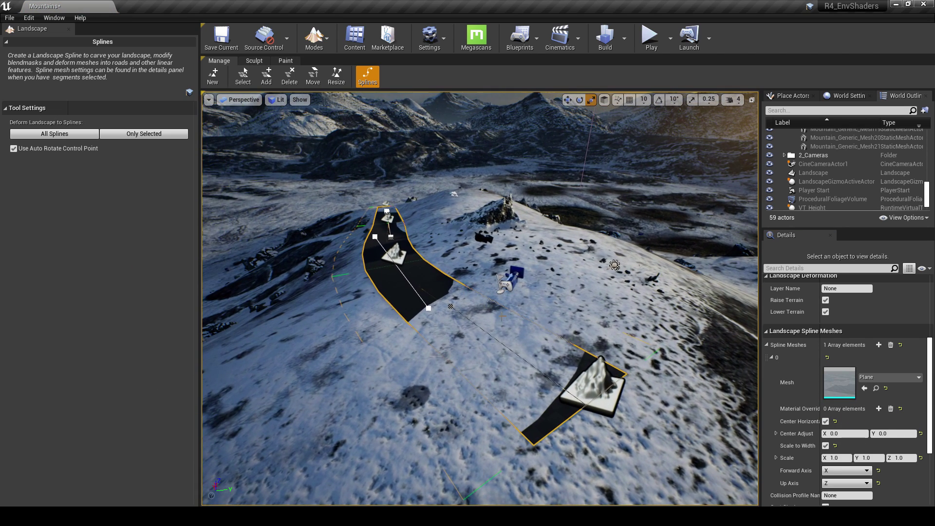
{"action": "left_click", "coordinate": [601, 402]}
{"action": "right_click_drag", "start_coordinate": [601, 402], "coordinate": [628, 400]}
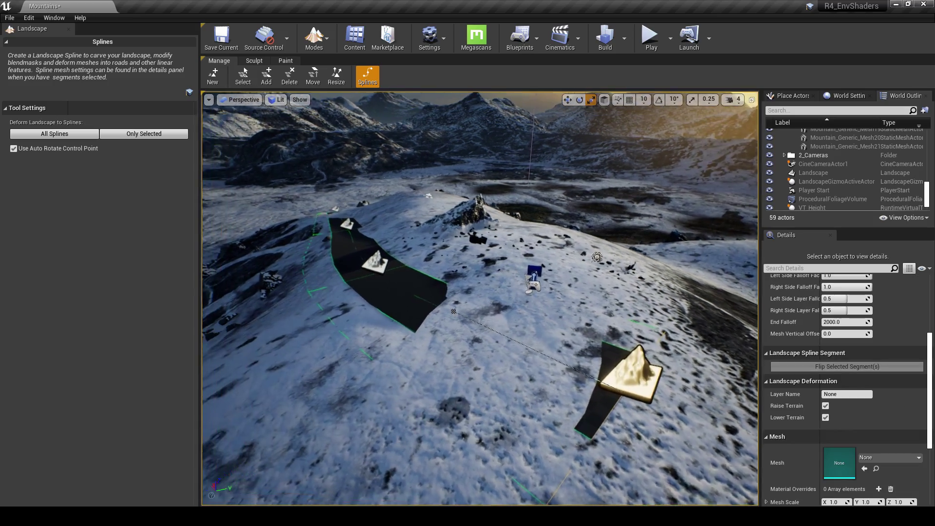
{"action": "right_click_drag", "start_coordinate": [421, 321], "coordinate": [397, 320]}
{"action": "right_click_drag", "start_coordinate": [467, 343], "coordinate": [544, 358]}
{"action": "right_click_drag", "start_coordinate": [517, 243], "coordinate": [455, 241]}
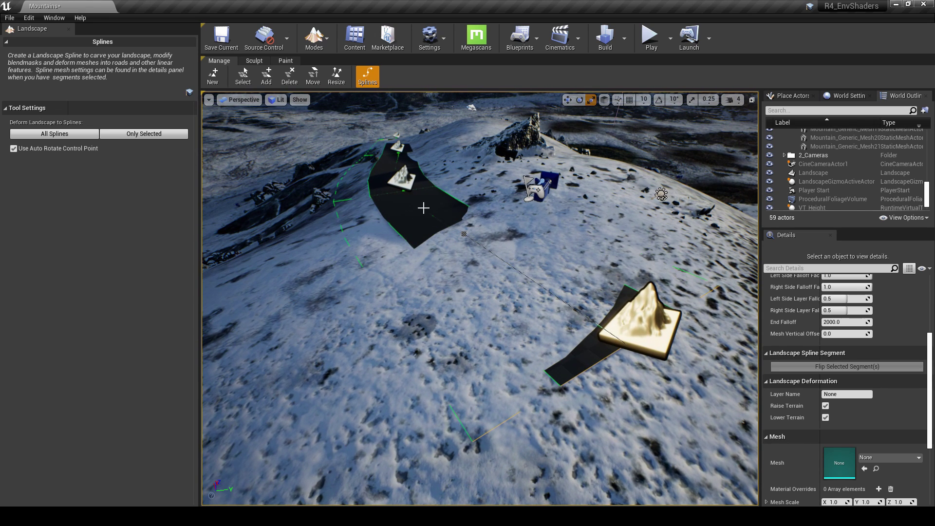
{"action": "right_click_drag", "start_coordinate": [607, 345], "coordinate": [609, 347]}
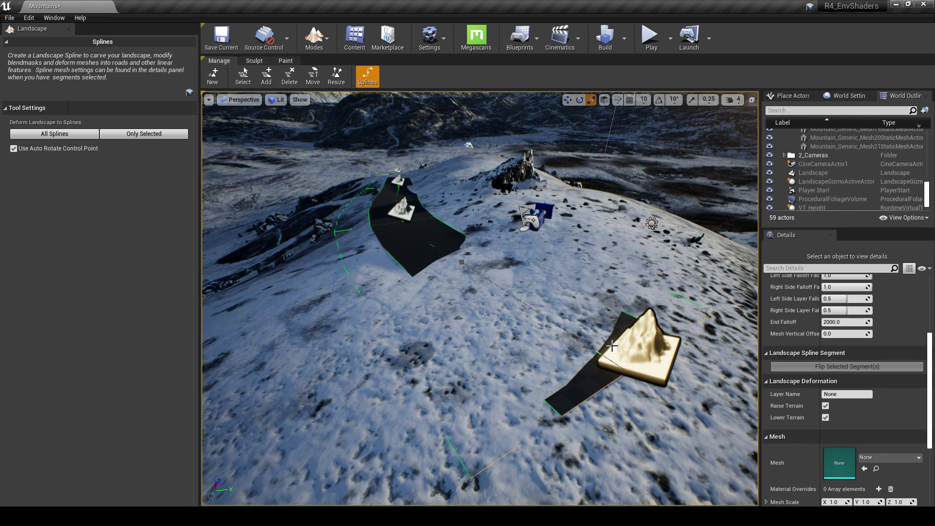
{"action": "scroll", "coordinate": [833, 354], "scroll_direction": "up", "scroll_amount": 8}
Step: Add a material override to the plane mesh on all spline segments and assign MI_Road_Inst from the RuntimeVirtualTexture Assets folder
{"action": "left_click", "coordinate": [893, 305]}
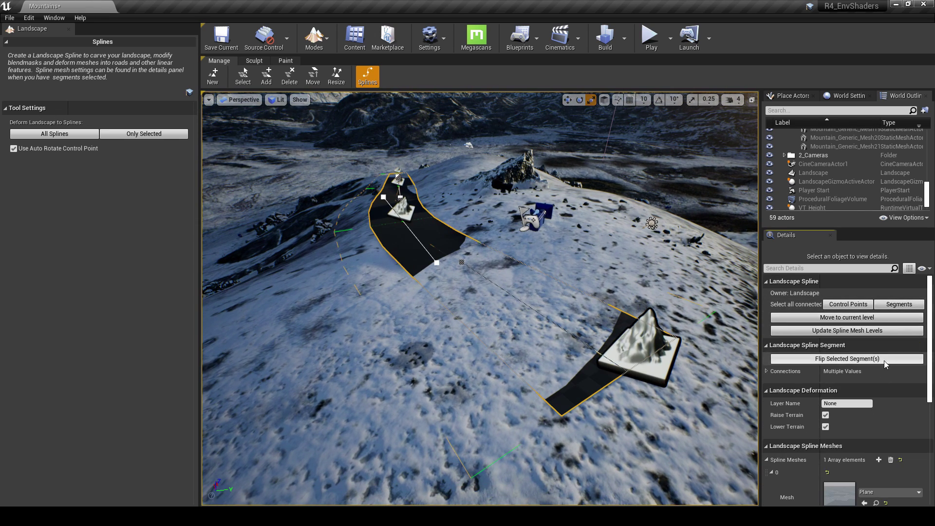
{"action": "scroll", "coordinate": [884, 360], "scroll_direction": "down", "scroll_amount": 5}
{"action": "left_click_drag", "start_coordinate": [825, 387], "coordinate": [843, 387]}
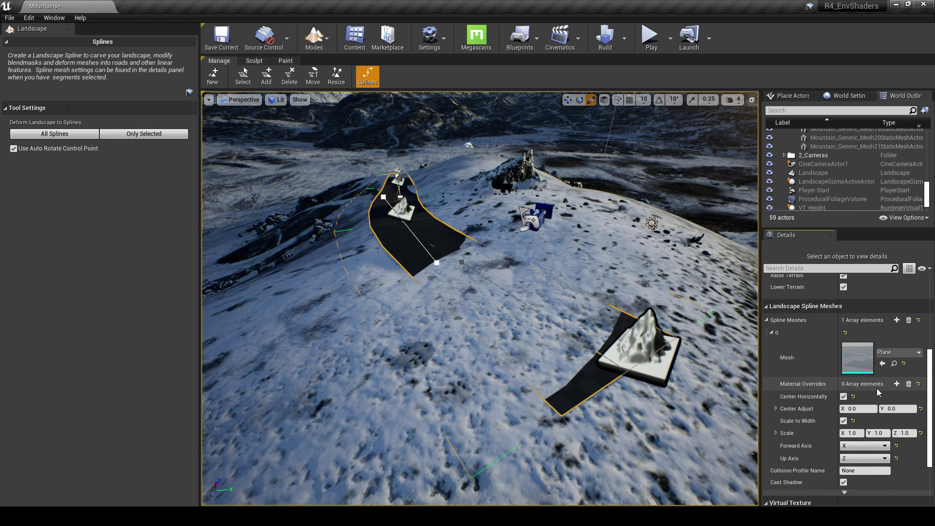
{"action": "left_click", "coordinate": [897, 384]}
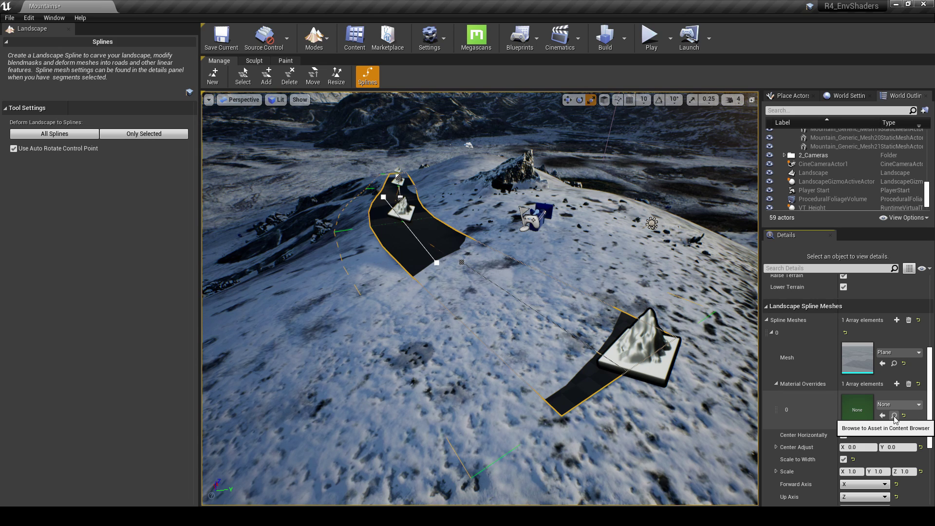
{"action": "left_click", "coordinate": [895, 416]}
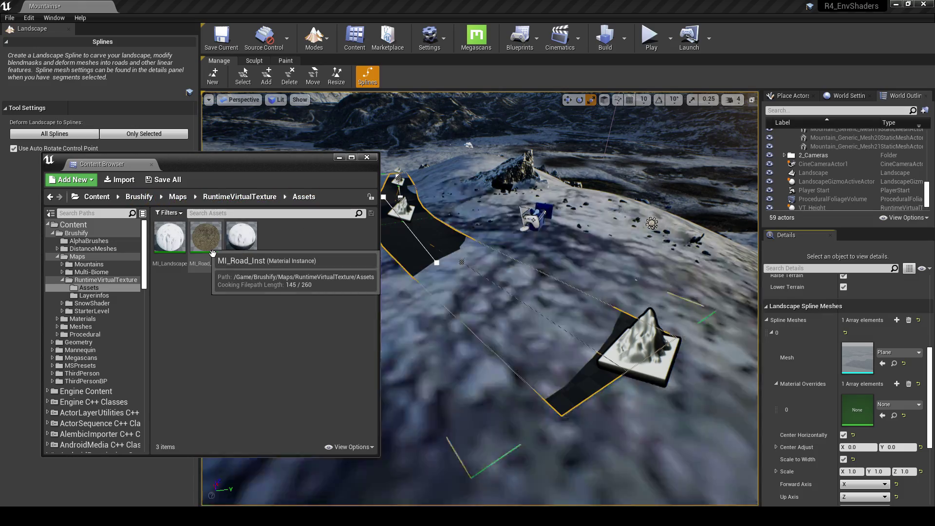
{"action": "left_click_drag", "start_coordinate": [215, 253], "coordinate": [849, 407]}
{"action": "left_click", "coordinate": [341, 159]}
Step: Add one empty Render to Virtual Textures element to the selected spline segments
{"action": "right_click_drag", "start_coordinate": [508, 307], "coordinate": [535, 261]}
{"action": "key", "text": "w"}
{"action": "key", "text": "s"}
{"action": "key", "text": "w"}
{"action": "right_click_drag", "start_coordinate": [481, 297], "coordinate": [517, 336]}
{"action": "key", "text": "e"}
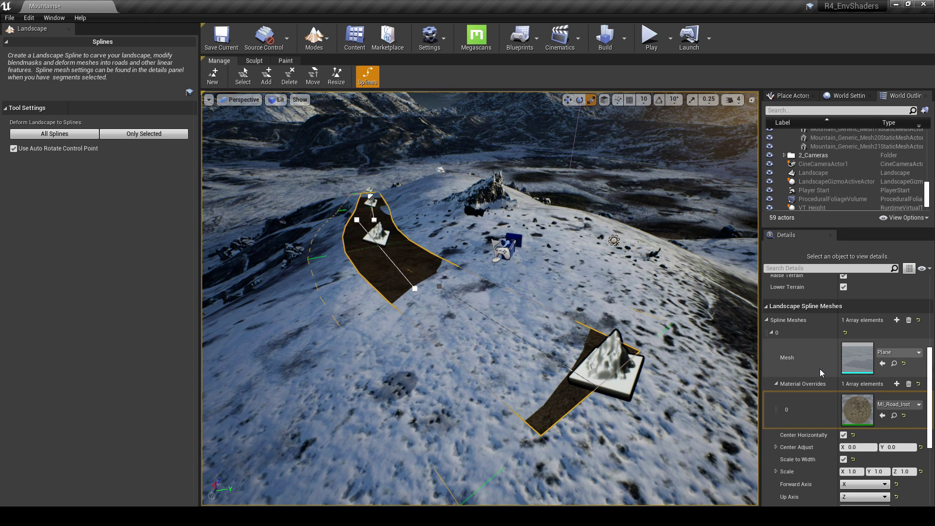
{"action": "scroll", "coordinate": [818, 365], "scroll_direction": "down", "scroll_amount": 4}
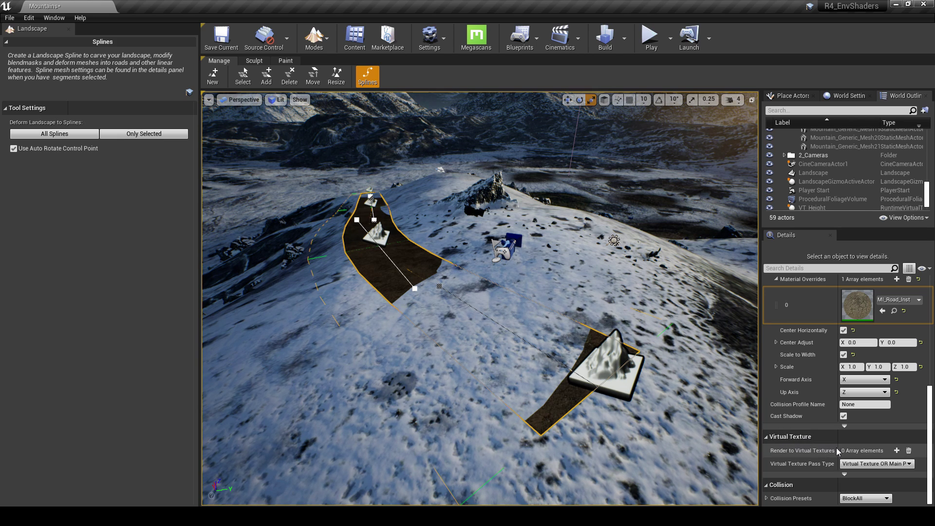
{"action": "left_click", "coordinate": [897, 451]}
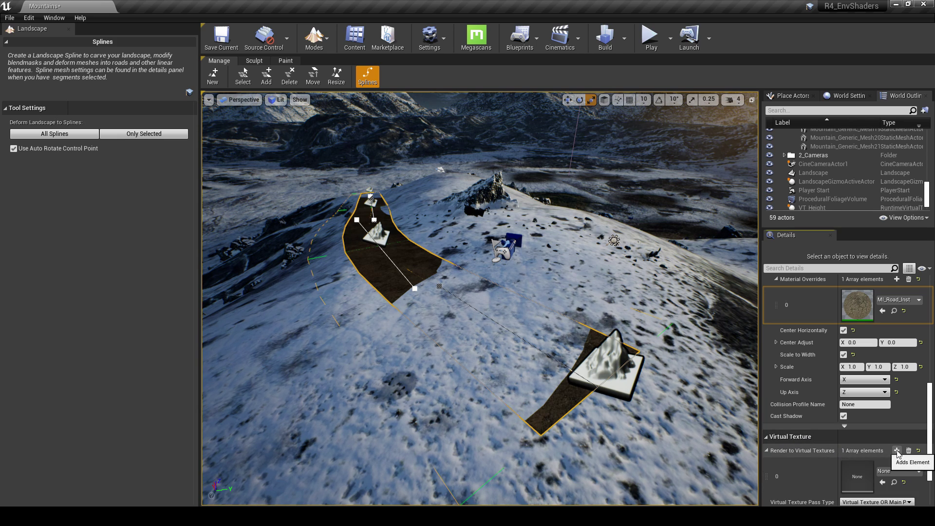
{"action": "scroll", "coordinate": [873, 443], "scroll_direction": "down", "scroll_amount": 2}
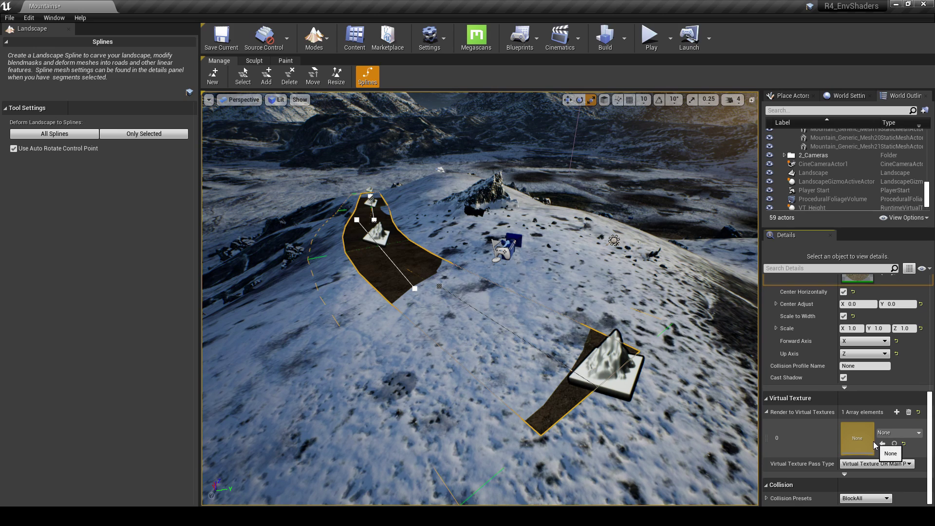
Step: Assign VT_Landscape_Example from the landscape's RVT VirtualTextures folder to the segments' Render to Virtual Textures element
{"action": "left_click", "coordinate": [895, 444]}
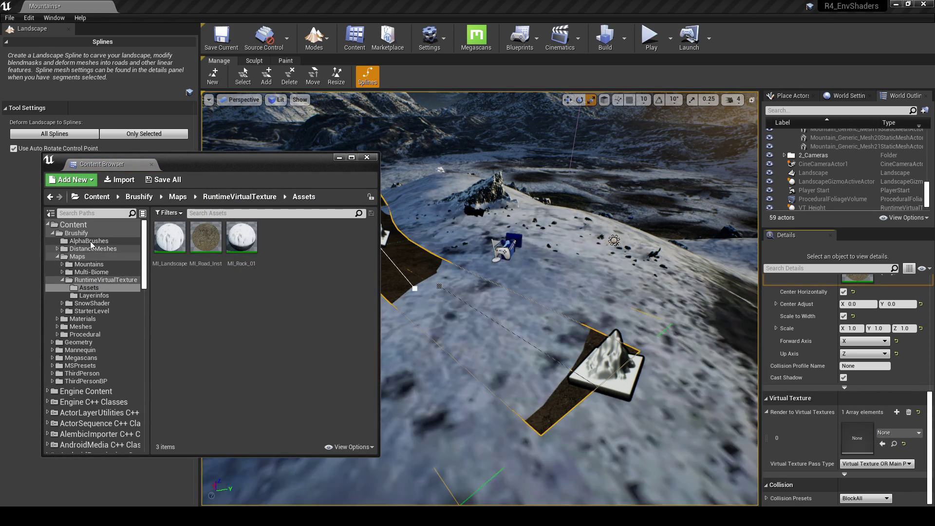
{"action": "left_click", "coordinate": [78, 234]}
{"action": "left_click", "coordinate": [91, 302]}
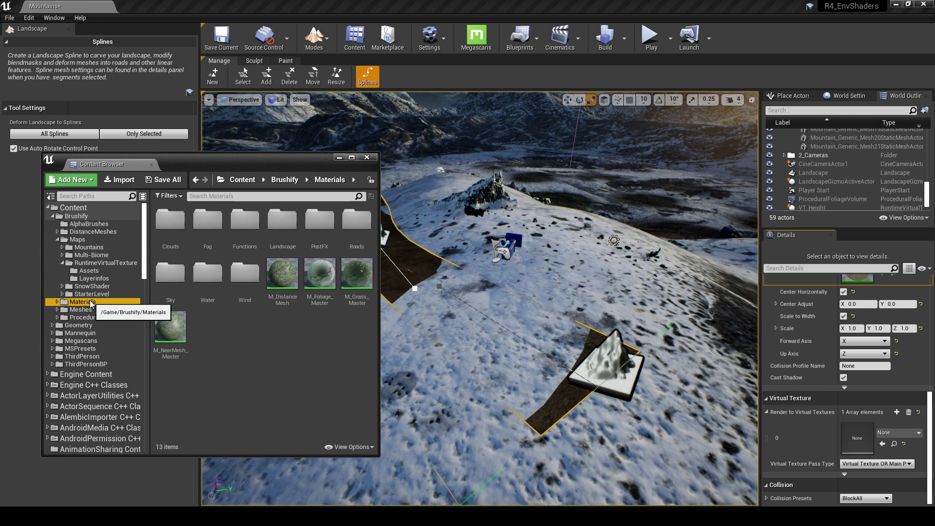
{"action": "double_click", "coordinate": [282, 223]}
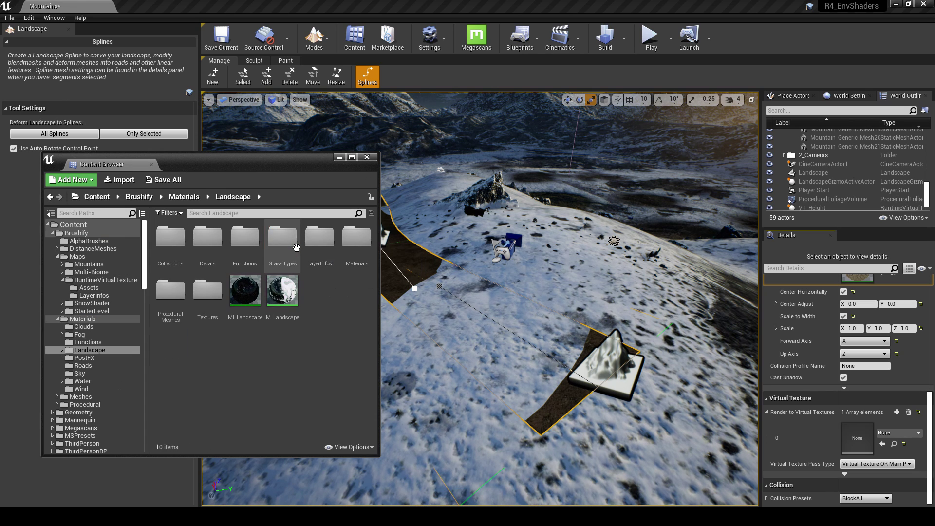
{"action": "double_click", "coordinate": [251, 256]}
{"action": "double_click", "coordinate": [251, 259]}
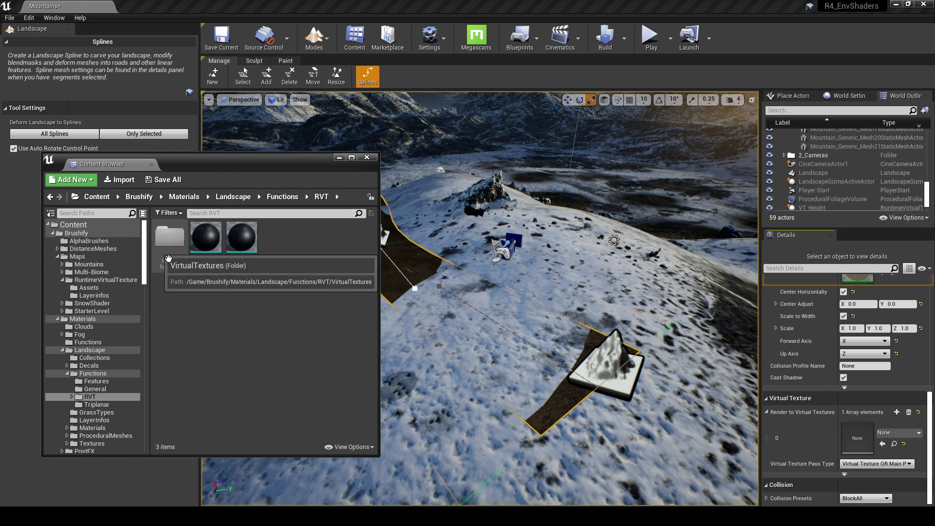
{"action": "double_click", "coordinate": [166, 258]}
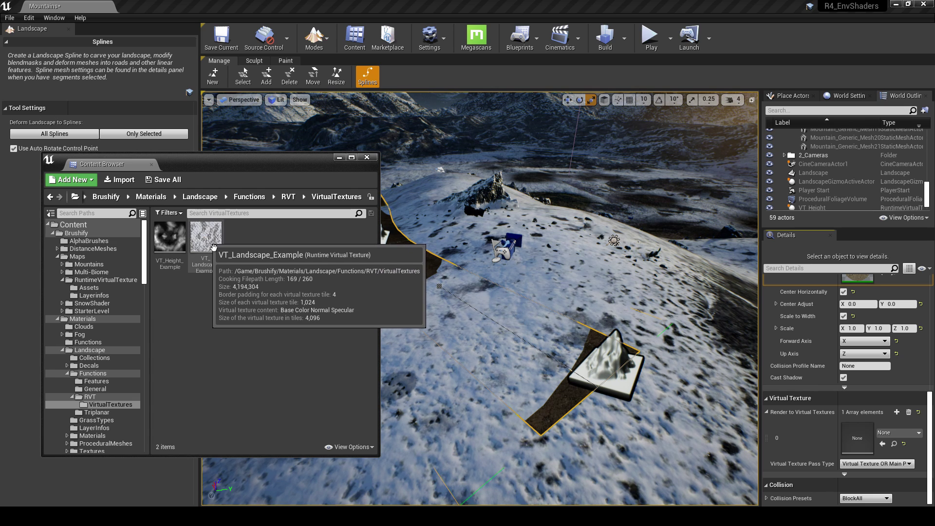
{"action": "left_click_drag", "start_coordinate": [213, 247], "coordinate": [857, 435]}
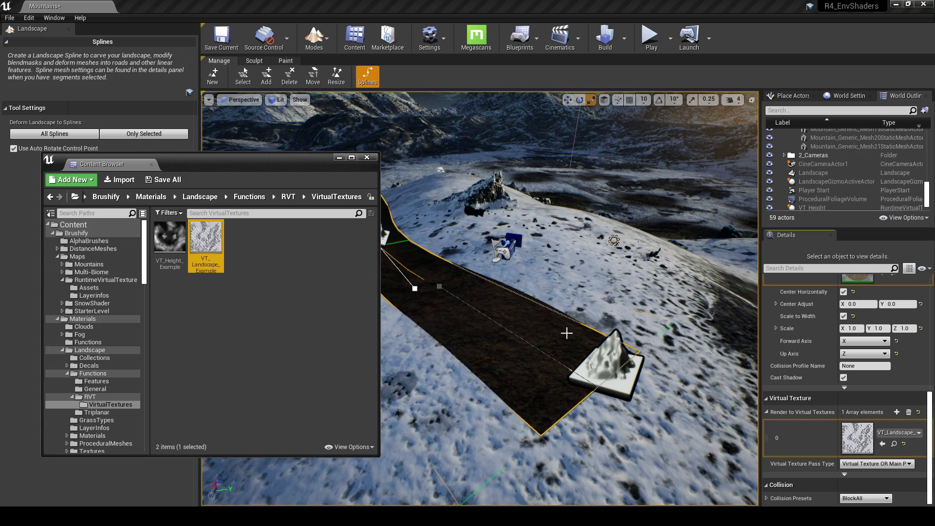
{"action": "left_click", "coordinate": [339, 158]}
Step: Set the Virtual Texture Pass Type of the road spline segments to Virtual Texture Only
{"action": "key", "text": "w"}
{"action": "mouse_move", "coordinate": [439, 253]}
{"action": "right_mouse_down"}
{"action": "mouse_move", "coordinate": [455, 268]}
{"action": "mouse_move", "coordinate": [451, 253]}
{"action": "right_mouse_up"}
{"action": "key", "text": "d"}
{"action": "right_click_drag", "start_coordinate": [480, 298], "coordinate": [497, 313]}
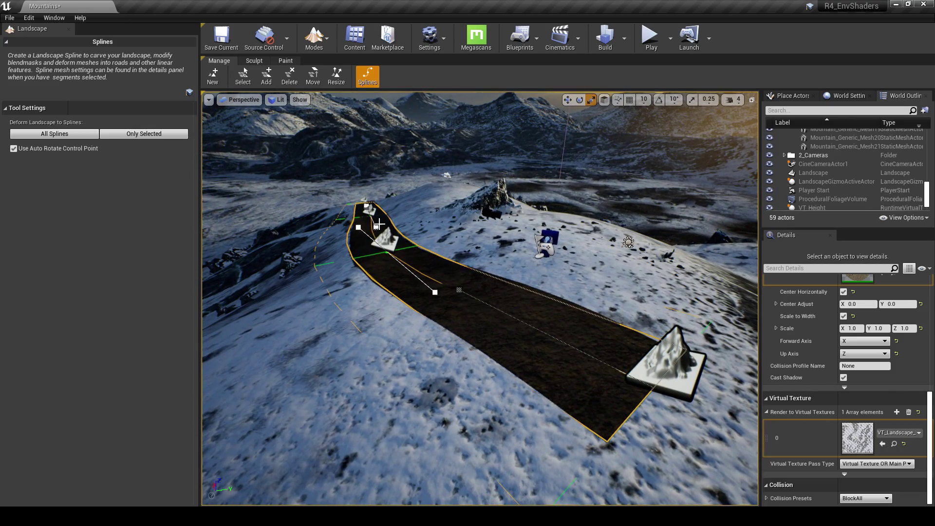
{"action": "right_click_drag", "start_coordinate": [717, 412], "coordinate": [735, 437]}
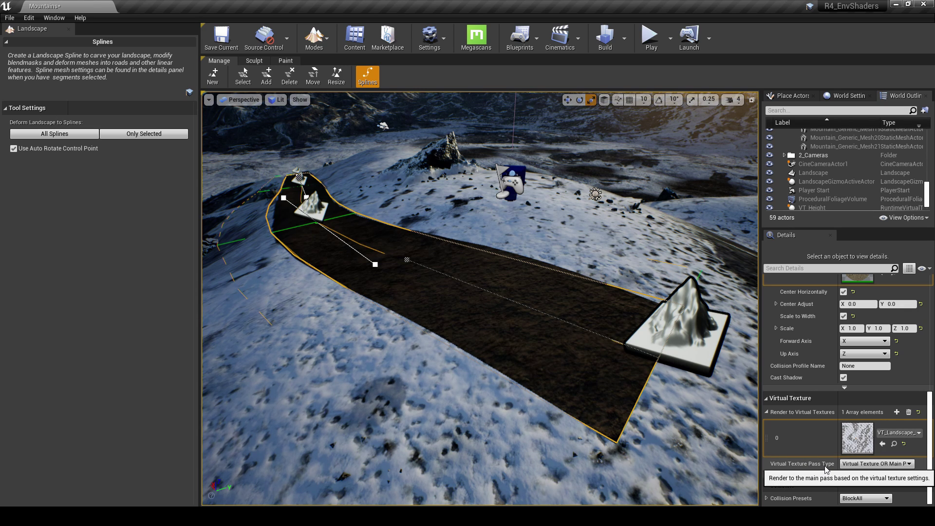
{"action": "left_click", "coordinate": [858, 464]}
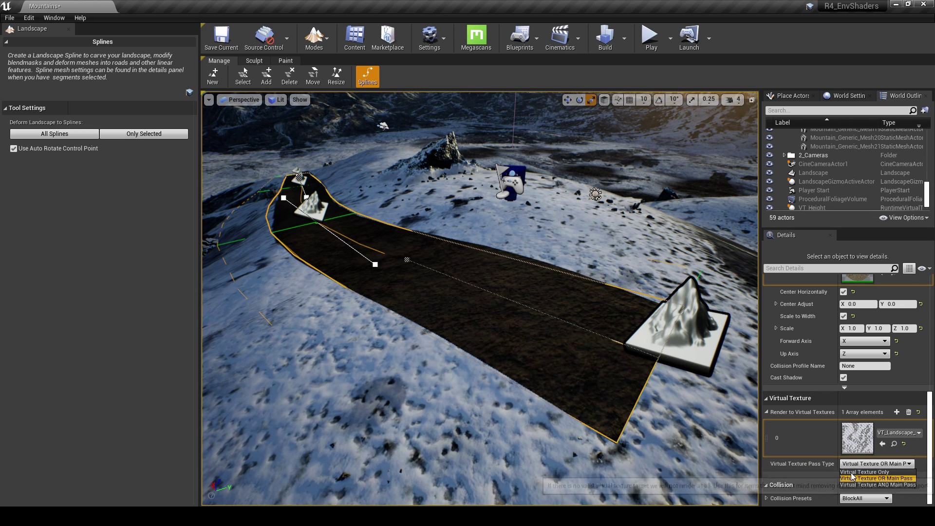
{"action": "left_click", "coordinate": [853, 472]}
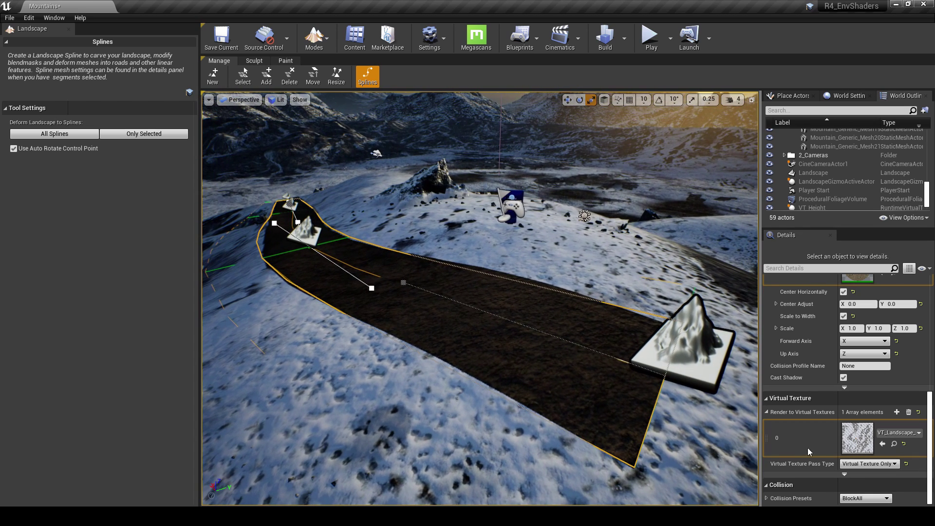
{"action": "left_click", "coordinate": [857, 464]}
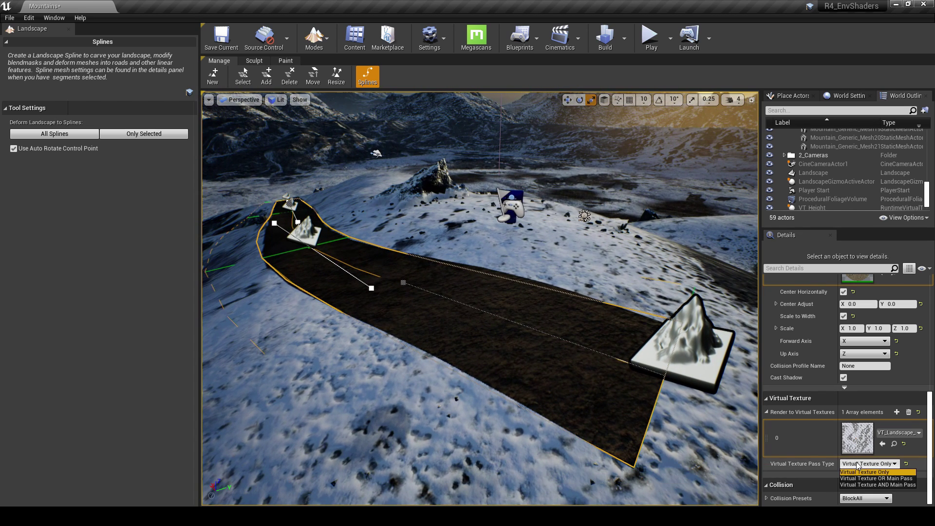
Step: Set the road segments' Virtual Texture Pass Type to Virtual Texture AND Main Pass and compare it with Virtual Texture Only along the road's edge
{"action": "left_click", "coordinate": [862, 485]}
{"action": "left_click", "coordinate": [861, 467]}
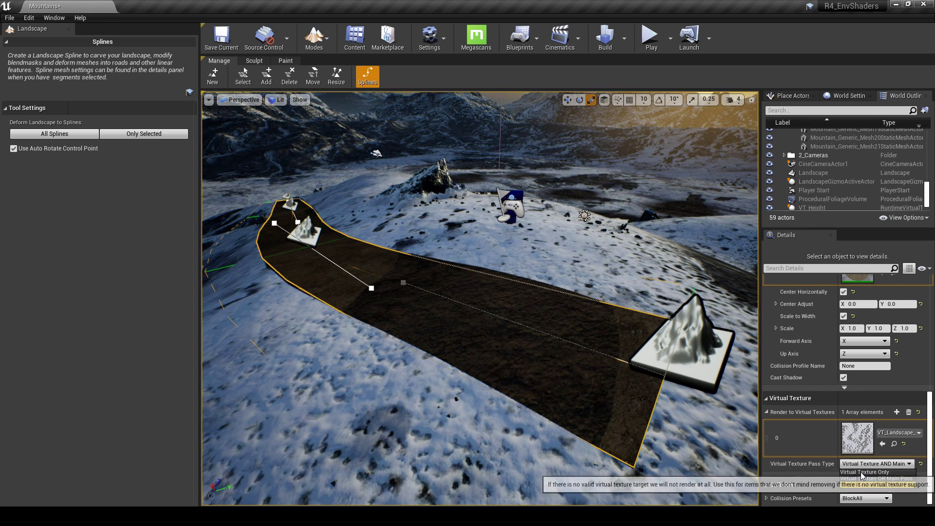
{"action": "left_click", "coordinate": [862, 473]}
{"action": "key", "text": "w"}
{"action": "right_click_drag", "start_coordinate": [629, 436], "coordinate": [681, 443]}
{"action": "left_click", "coordinate": [868, 485]}
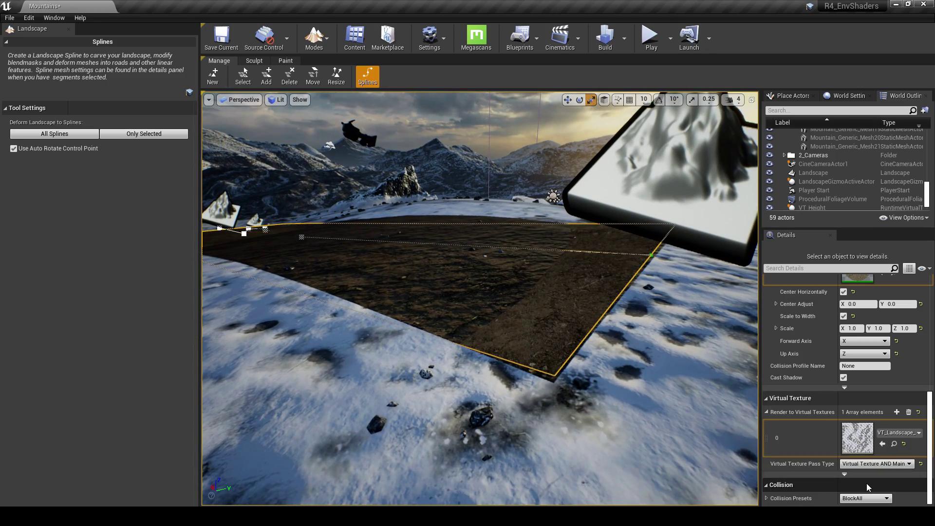
{"action": "right_click_drag", "start_coordinate": [633, 429], "coordinate": [663, 448]}
{"action": "key", "text": "w"}
{"action": "right_click_drag", "start_coordinate": [591, 341], "coordinate": [590, 322]}
{"action": "key", "text": "q"}
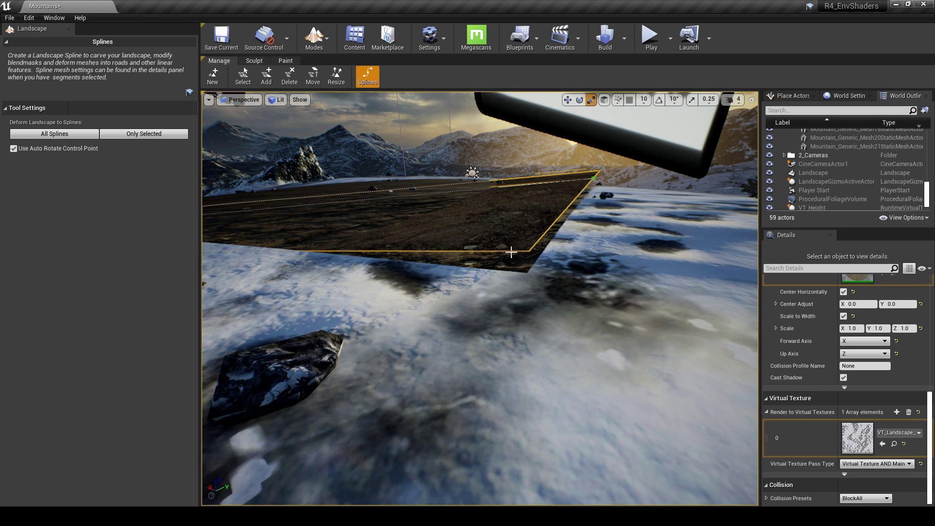
Step: Set the road segments' Virtual Texture Pass Type to Virtual Texture Only and clear the selection
{"action": "left_click", "coordinate": [874, 463]}
{"action": "left_click", "coordinate": [861, 471]}
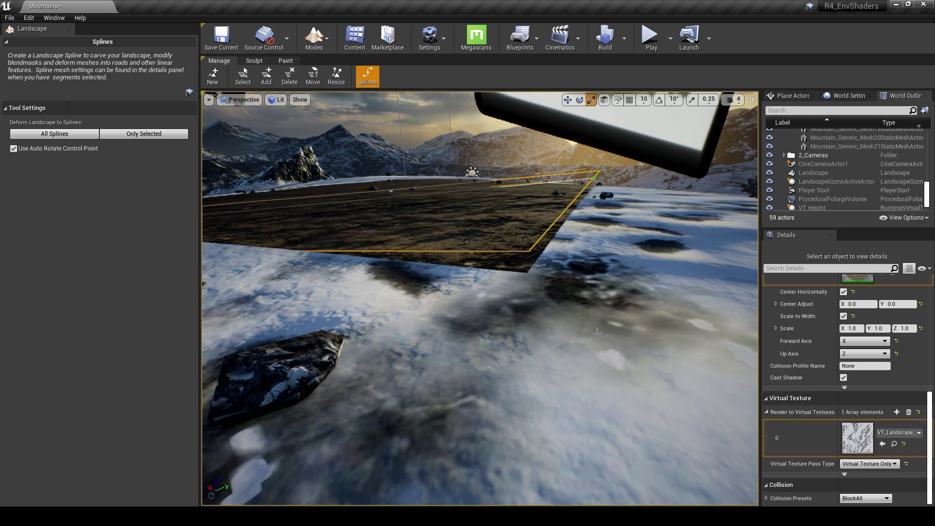
{"action": "right_click_drag", "start_coordinate": [595, 333], "coordinate": [594, 334]}
{"action": "key", "text": "a"}
{"action": "key", "text": "e"}
{"action": "left_click", "coordinate": [594, 355]}
Step: Examine how the road blends into the snow in game view, with the spline and editor icons hidden
{"action": "right_click_drag", "start_coordinate": [629, 284], "coordinate": [558, 318]}
{"action": "key", "text": "g"}
{"action": "key", "text": "w"}
{"action": "key", "text": "s"}
{"action": "key", "text": "e"}
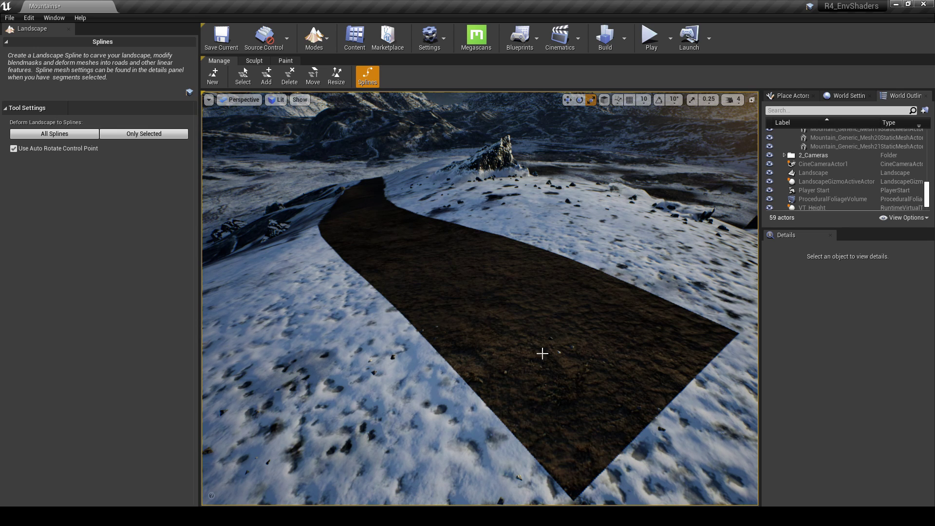
{"action": "key", "text": "s"}
{"action": "right_click_drag", "start_coordinate": [600, 368], "coordinate": [592, 344]}
{"action": "key", "text": "d"}
{"action": "key", "text": "g"}
Step: Raise the road's near end control point high above the snowy landscape
{"action": "left_click", "coordinate": [625, 327]}
{"action": "key", "text": "d"}
{"action": "key", "text": "w"}
{"action": "left_click_drag", "start_coordinate": [585, 340], "coordinate": [551, 371]}
{"action": "right_click_drag", "start_coordinate": [551, 371], "coordinate": [609, 371]}
{"action": "key", "text": "a"}
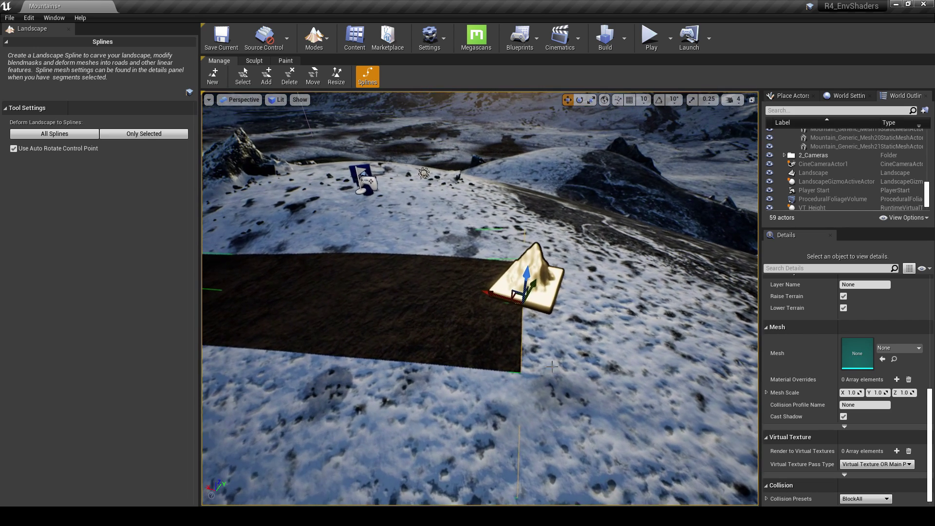
{"action": "left_click_drag", "start_coordinate": [526, 282], "coordinate": [515, 128]}
{"action": "key", "text": "s"}
{"action": "right_click_drag", "start_coordinate": [553, 296], "coordinate": [524, 256]}
{"action": "left_click_drag", "start_coordinate": [535, 198], "coordinate": [532, 229]}
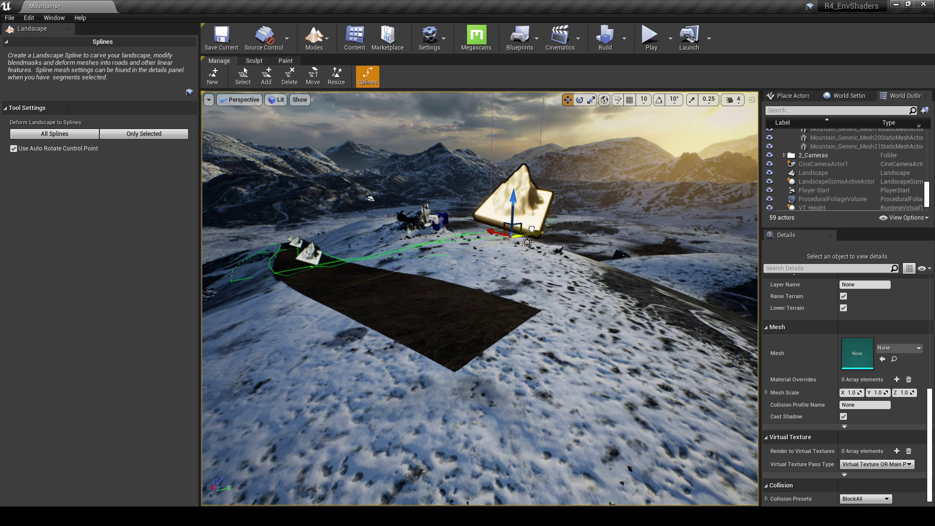
Step: Set the end control point's Virtual Texture Pass Type to Virtual Texture AND Main Pass and lower the point onto the landscape
{"action": "key", "text": "a"}
{"action": "mouse_move", "coordinate": [550, 405]}
{"action": "right_mouse_down"}
{"action": "mouse_move", "coordinate": [587, 405]}
{"action": "mouse_move", "coordinate": [566, 402]}
{"action": "right_mouse_up"}
{"action": "left_click", "coordinate": [863, 485]}
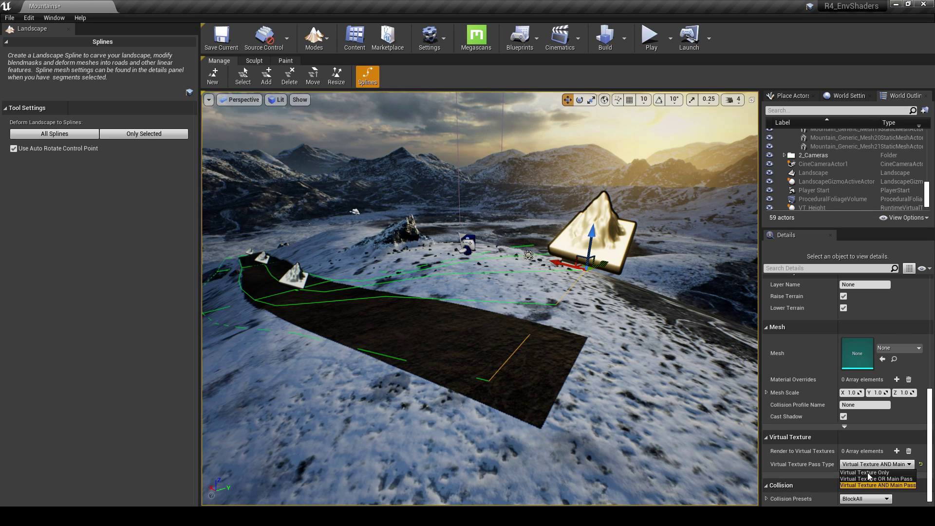
{"action": "left_click", "coordinate": [875, 465]}
{"action": "left_click", "coordinate": [867, 487]}
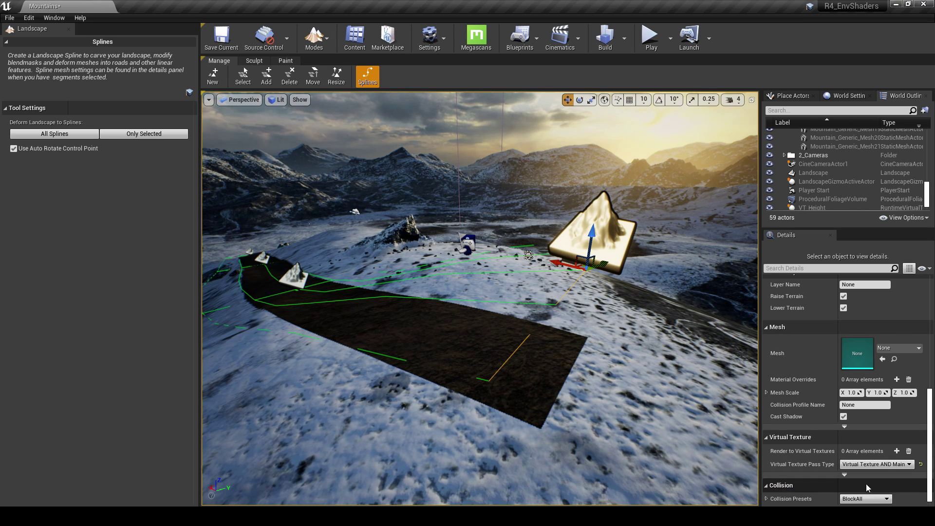
{"action": "left_click_drag", "start_coordinate": [596, 244], "coordinate": [568, 345]}
Step: Set all connected road segments to Virtual Texture AND Main Pass and remove their Render to Virtual Textures element
{"action": "scroll", "coordinate": [827, 384], "scroll_direction": "up", "scroll_amount": 8}
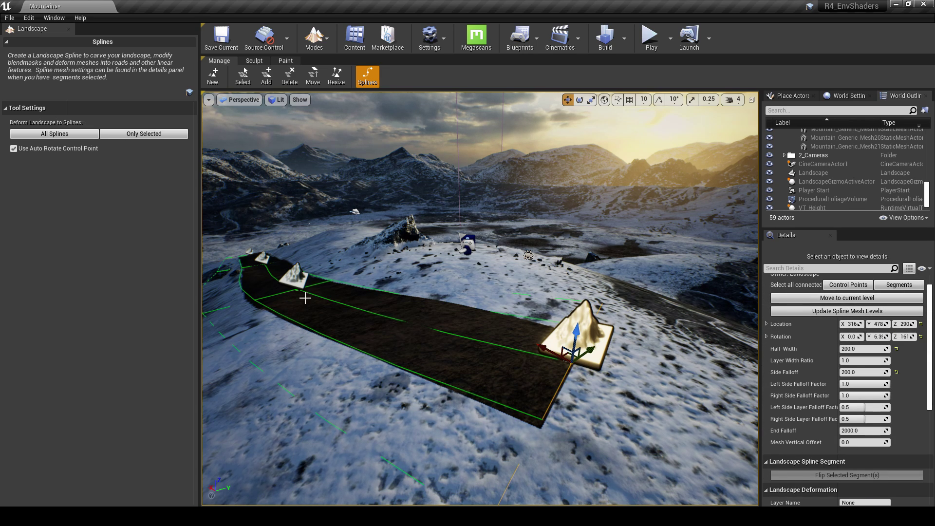
{"action": "left_click", "coordinate": [886, 286]}
{"action": "scroll", "coordinate": [858, 414], "scroll_direction": "down", "scroll_amount": 10}
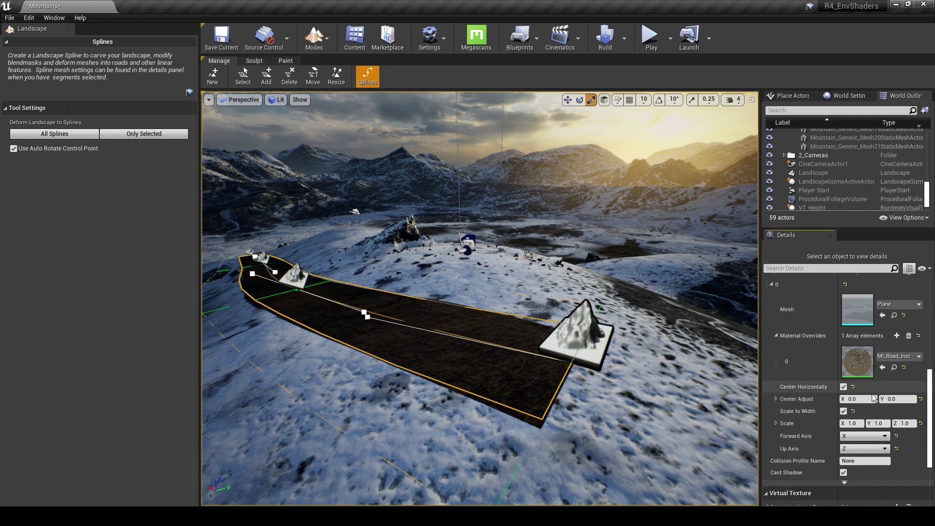
{"action": "left_click", "coordinate": [862, 466]}
{"action": "left_click", "coordinate": [865, 486]}
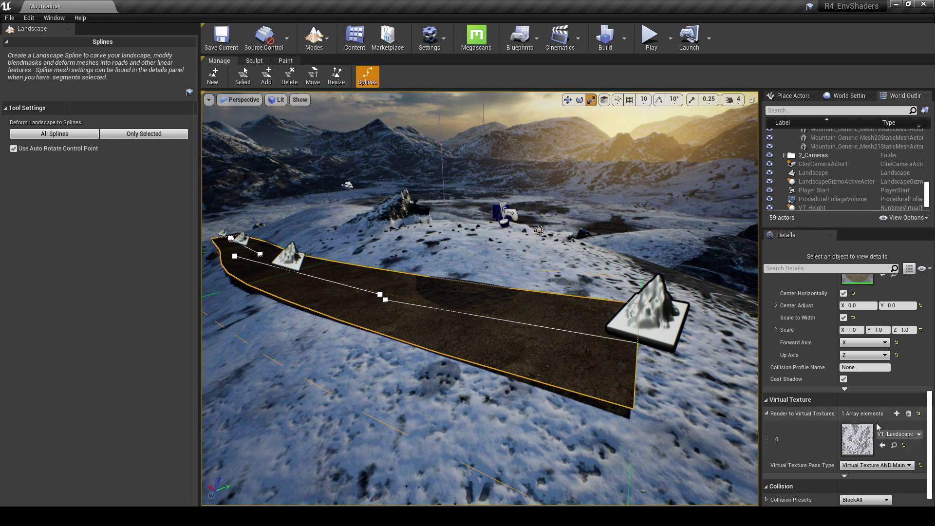
{"action": "left_click", "coordinate": [908, 414]}
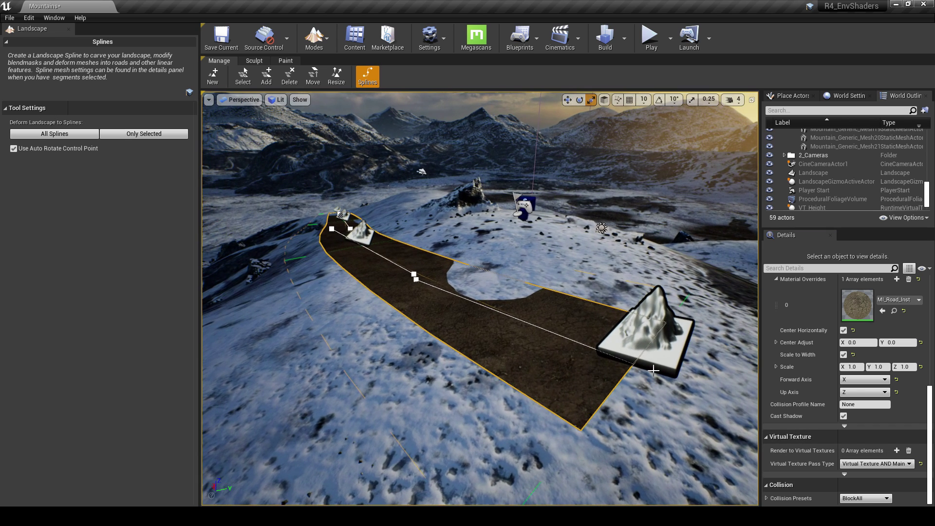
Step: Lower the road's end control point slightly and reposition the middle control point to check where the plane mesh cuts into the snow
{"action": "left_click", "coordinate": [652, 347]}
{"action": "left_click_drag", "start_coordinate": [644, 334], "coordinate": [641, 342]}
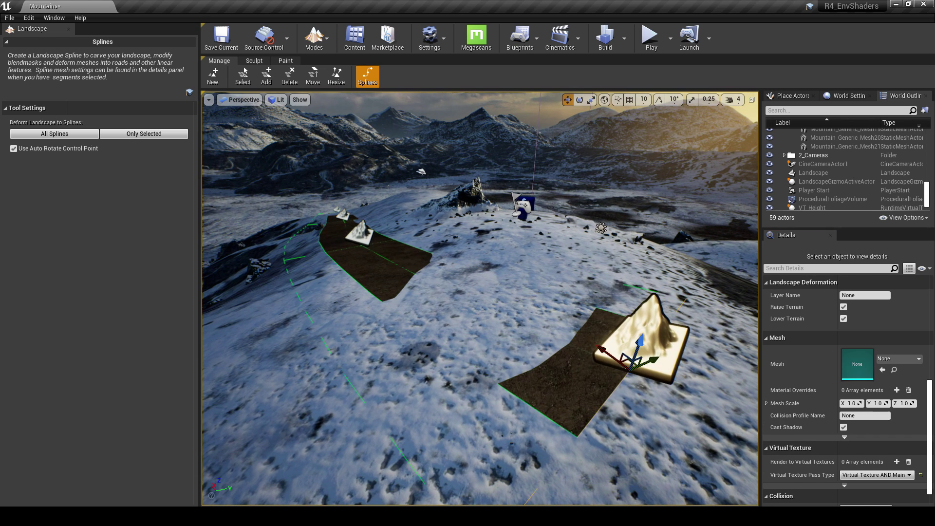
{"action": "left_click", "coordinate": [363, 237]}
{"action": "left_click_drag", "start_coordinate": [365, 239], "coordinate": [398, 248]}
{"action": "right_click_drag", "start_coordinate": [404, 251], "coordinate": [424, 260]}
{"action": "right_click_drag", "start_coordinate": [375, 239], "coordinate": [492, 292]}
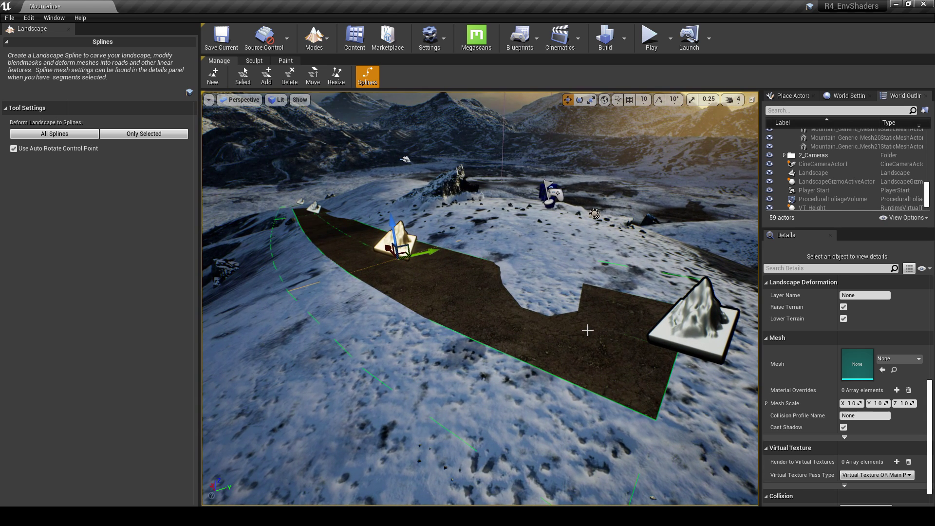
{"action": "right_click_drag", "start_coordinate": [559, 326], "coordinate": [544, 328]}
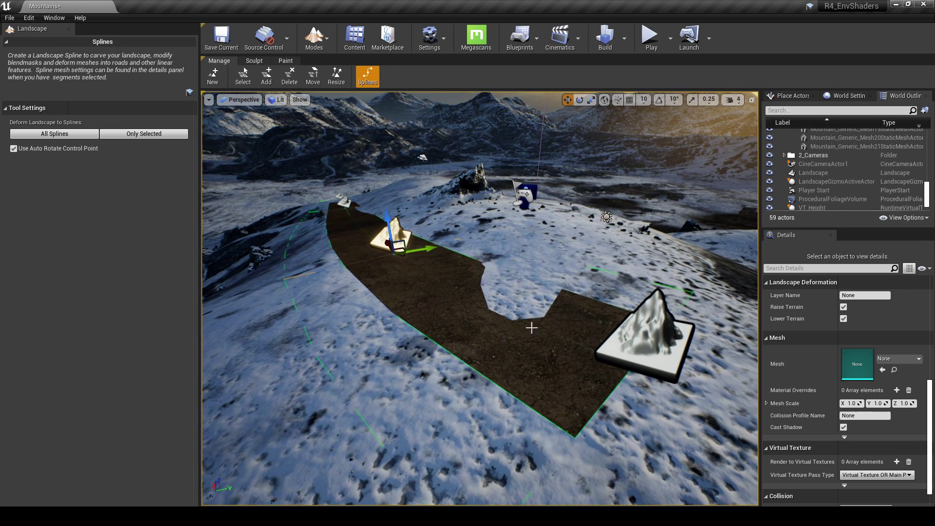
{"action": "right_click_drag", "start_coordinate": [418, 302], "coordinate": [381, 349]}
{"action": "right_click_drag", "start_coordinate": [538, 284], "coordinate": [515, 254]}
{"action": "right_click_drag", "start_coordinate": [522, 304], "coordinate": [521, 304]}
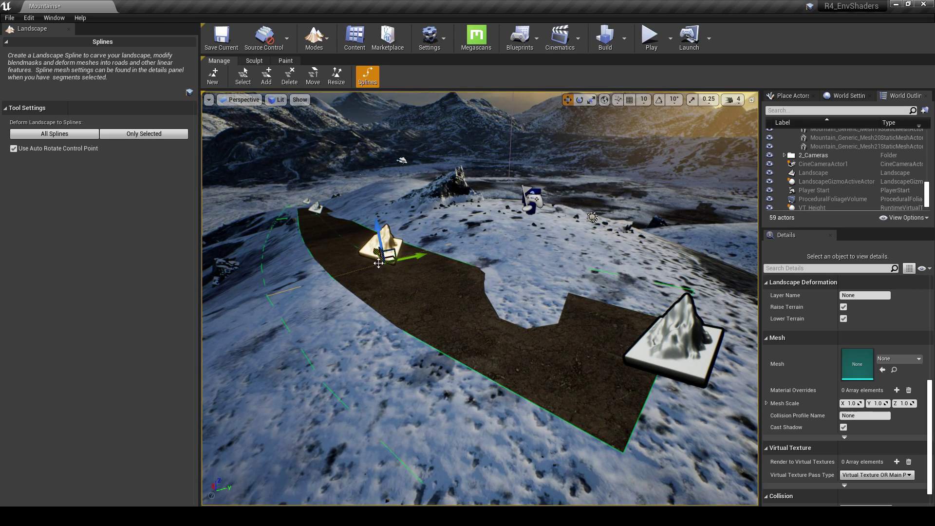
Step: Move the road's end control point outward across the snow and select the middle control point
{"action": "left_click", "coordinate": [648, 388]}
{"action": "right_click_drag", "start_coordinate": [604, 372], "coordinate": [604, 372]}
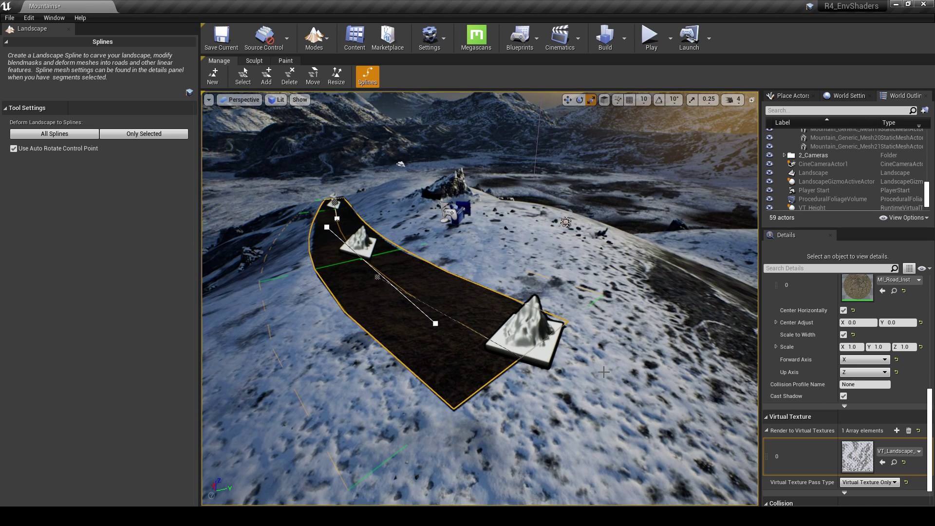
{"action": "left_click", "coordinate": [524, 352]}
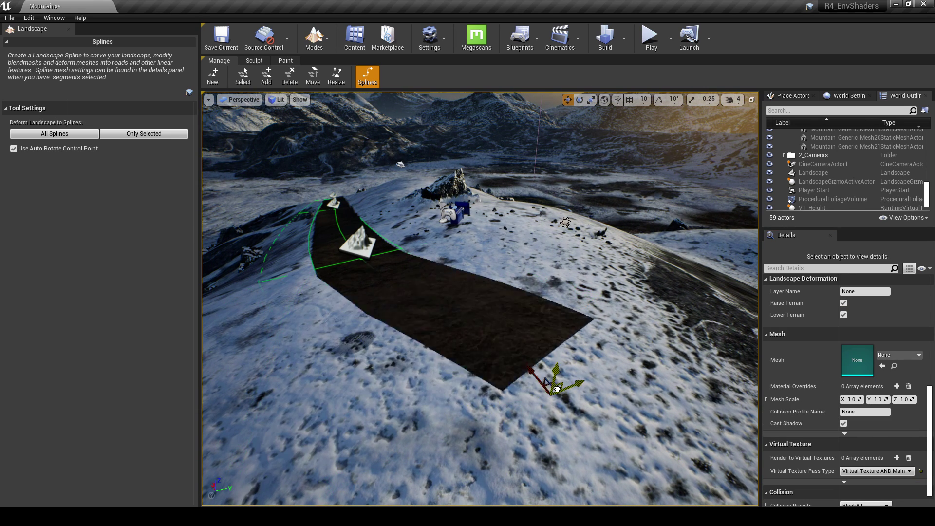
{"action": "right_click_drag", "start_coordinate": [508, 390], "coordinate": [508, 391]}
{"action": "left_click", "coordinate": [493, 298]}
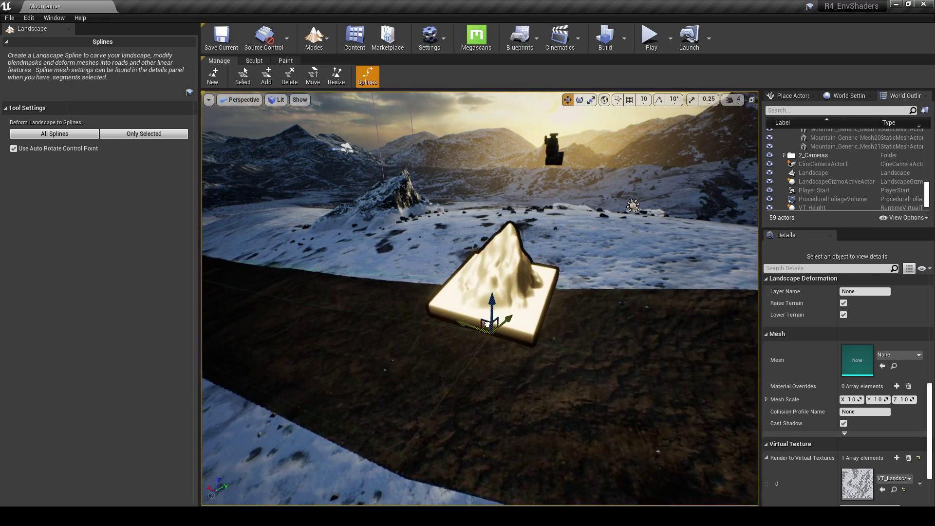
{"action": "right_click_drag", "start_coordinate": [498, 294], "coordinate": [498, 293]}
{"action": "right_click_drag", "start_coordinate": [587, 461], "coordinate": [587, 462]}
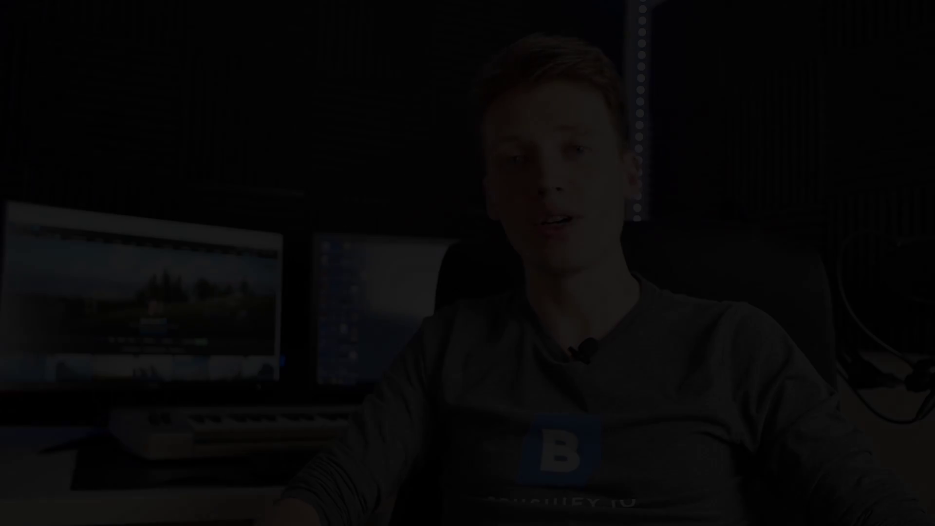